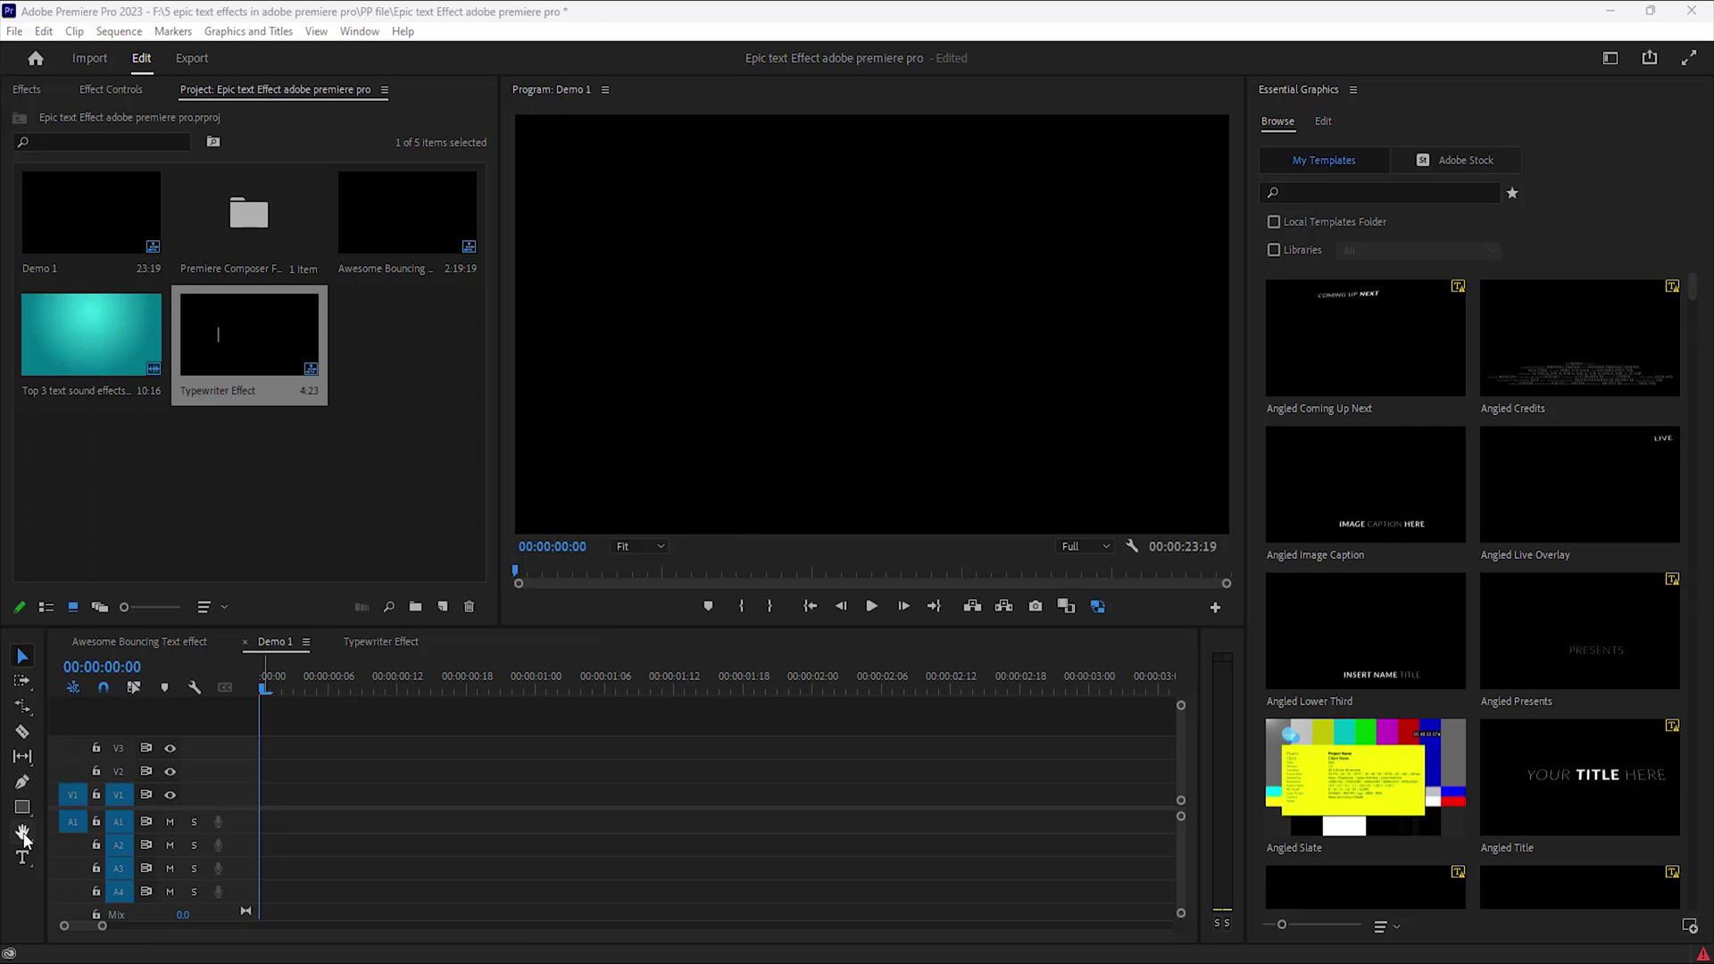
- Type a SUBSCRIBE title, centre it horizontally and vertically, and move its anchor point to the text's centre
{"action": "left_click", "coordinate": [20, 857]}
{"action": "left_click", "coordinate": [773, 329]}
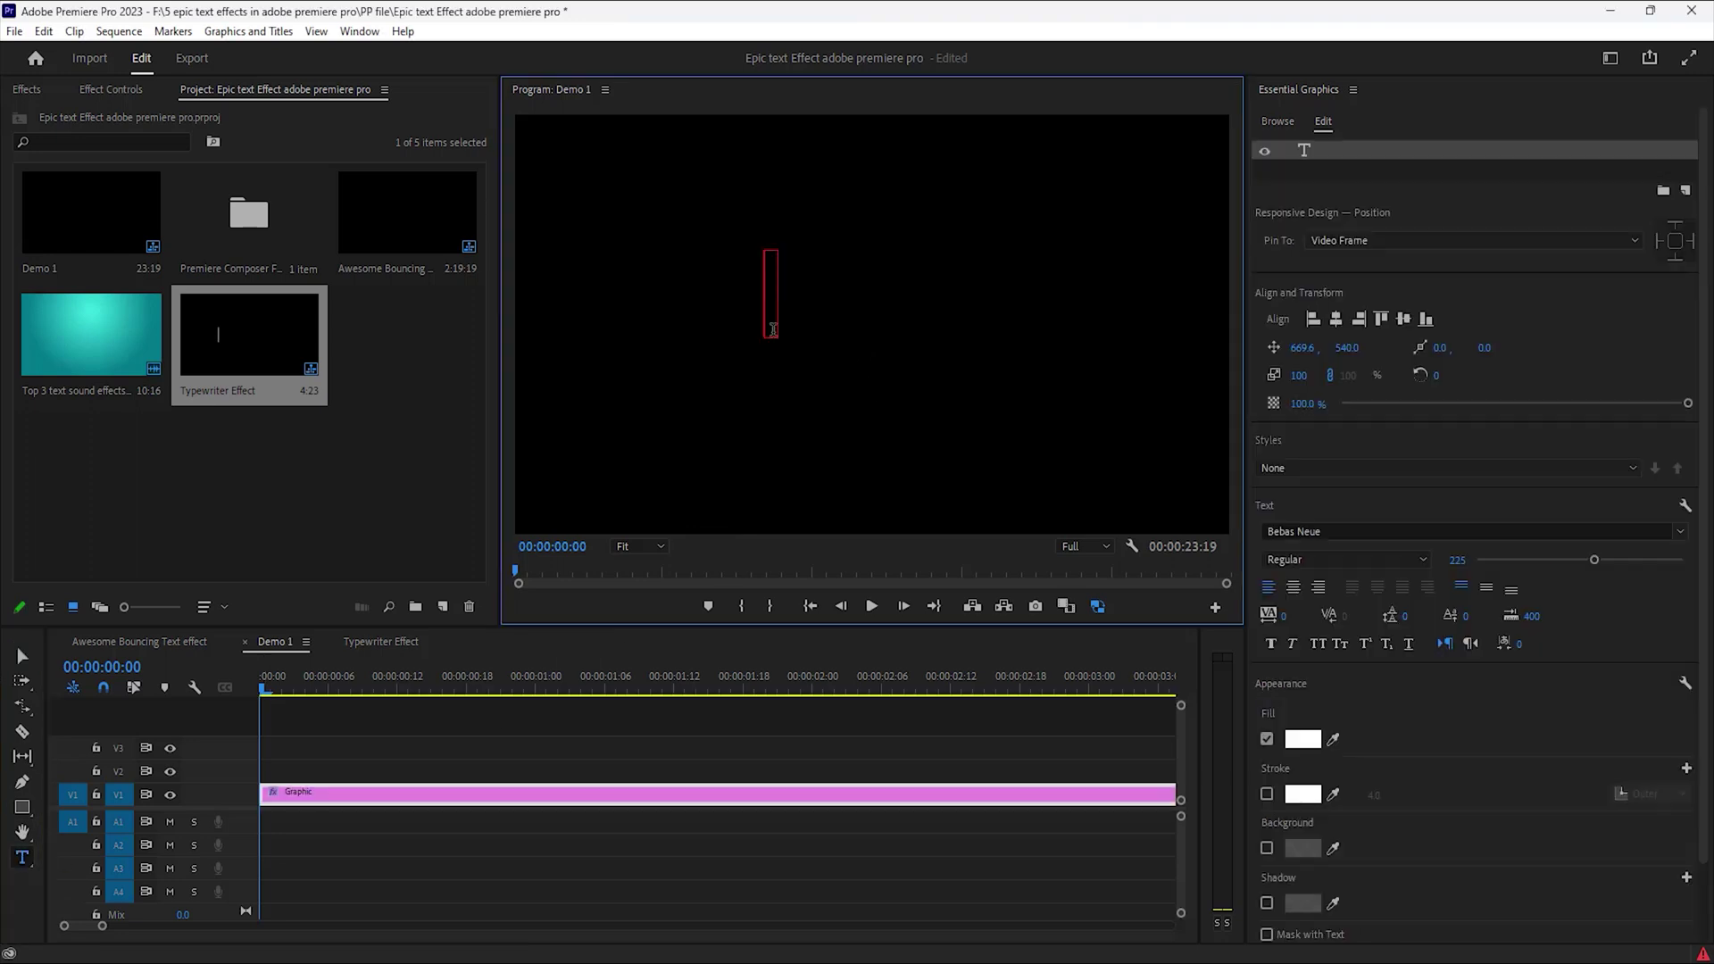
{"action": "type", "text": "SUBSCRIBE"}
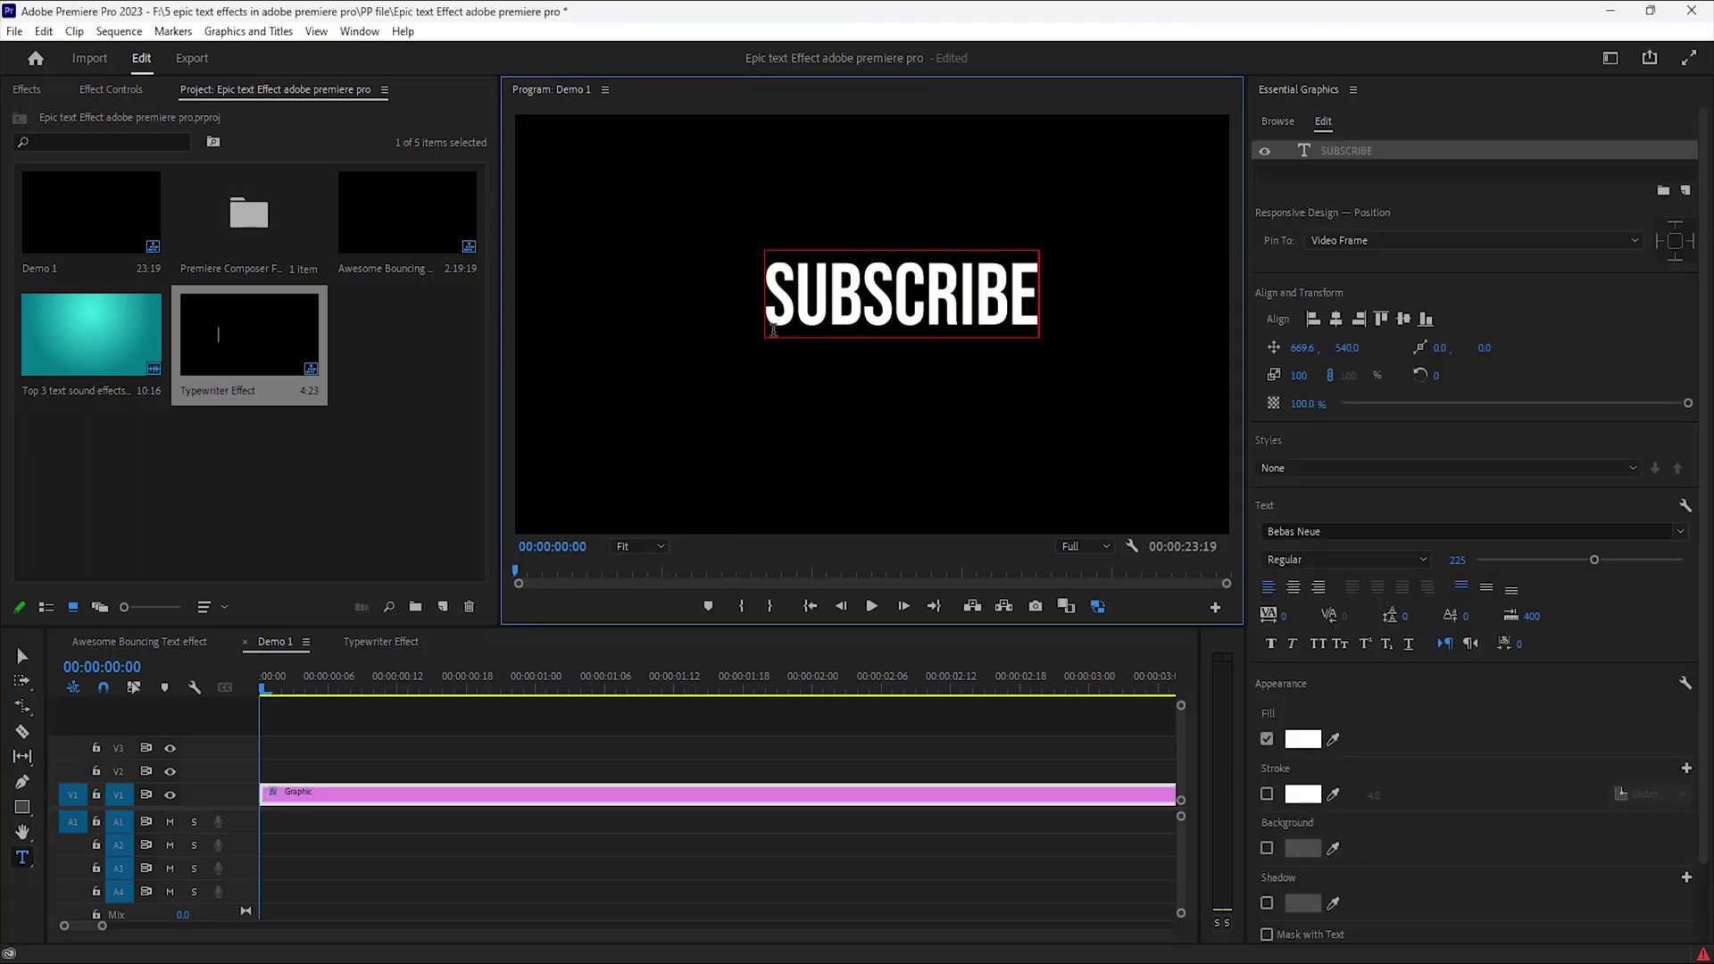
{"action": "left_click", "coordinate": [1336, 318]}
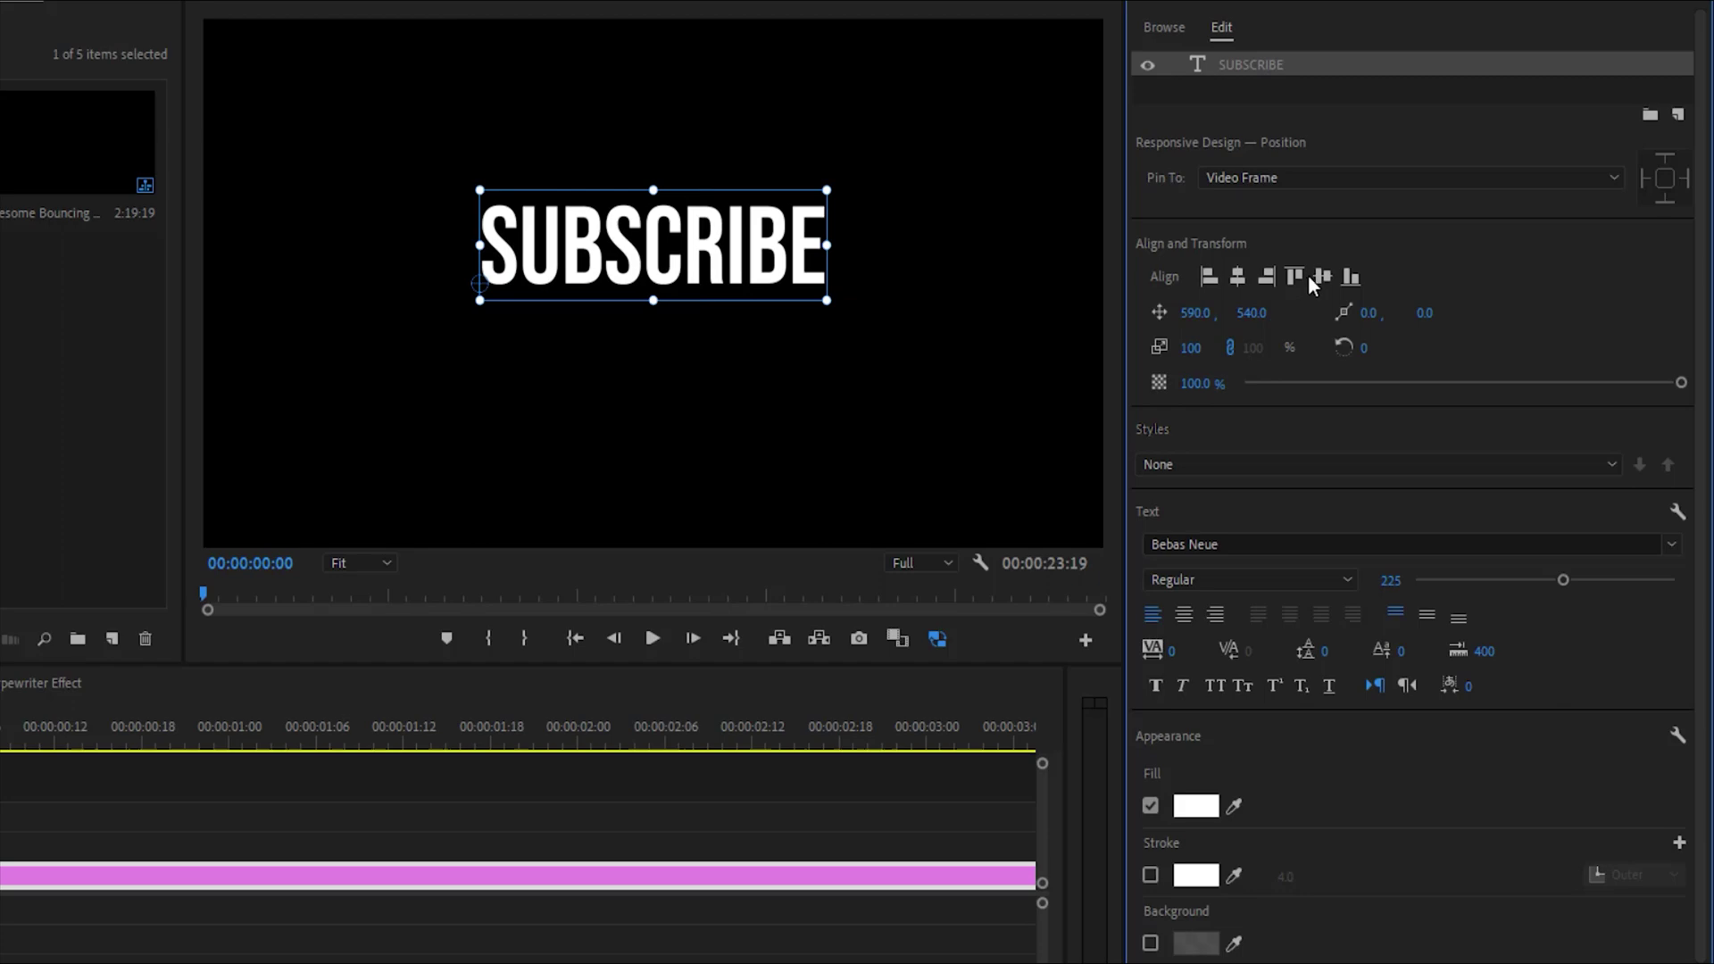
{"action": "left_click", "coordinate": [1320, 276]}
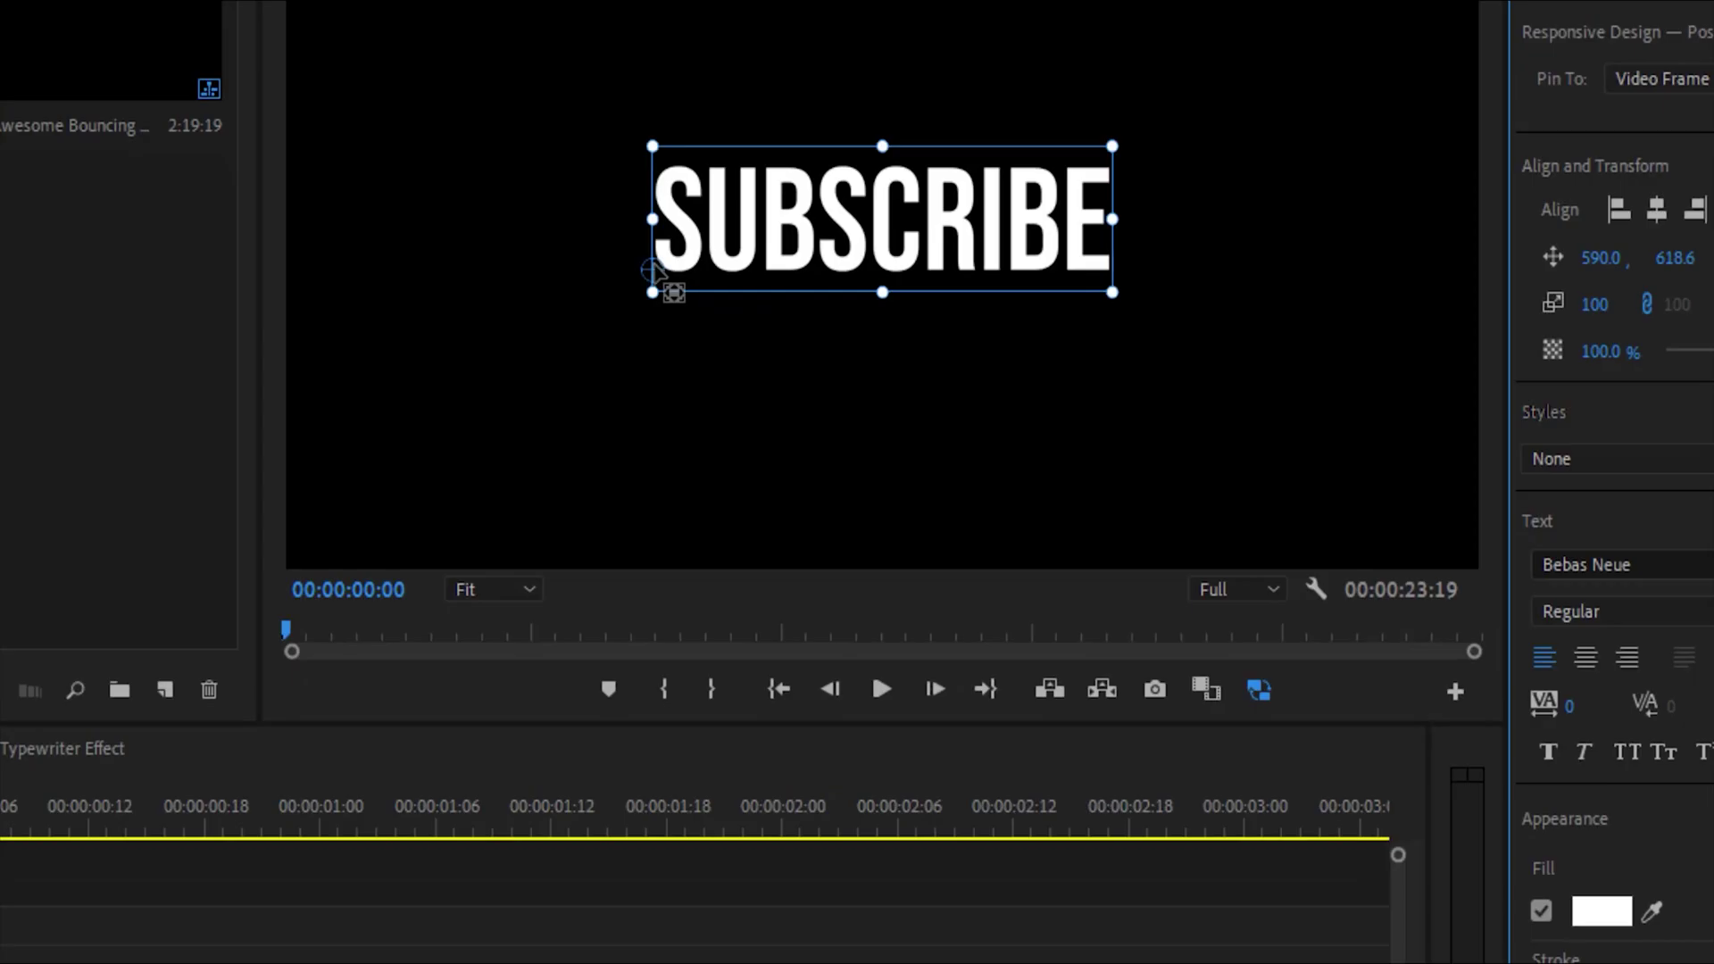
{"action": "left_click_drag", "start_coordinate": [733, 355], "coordinate": [886, 319]}
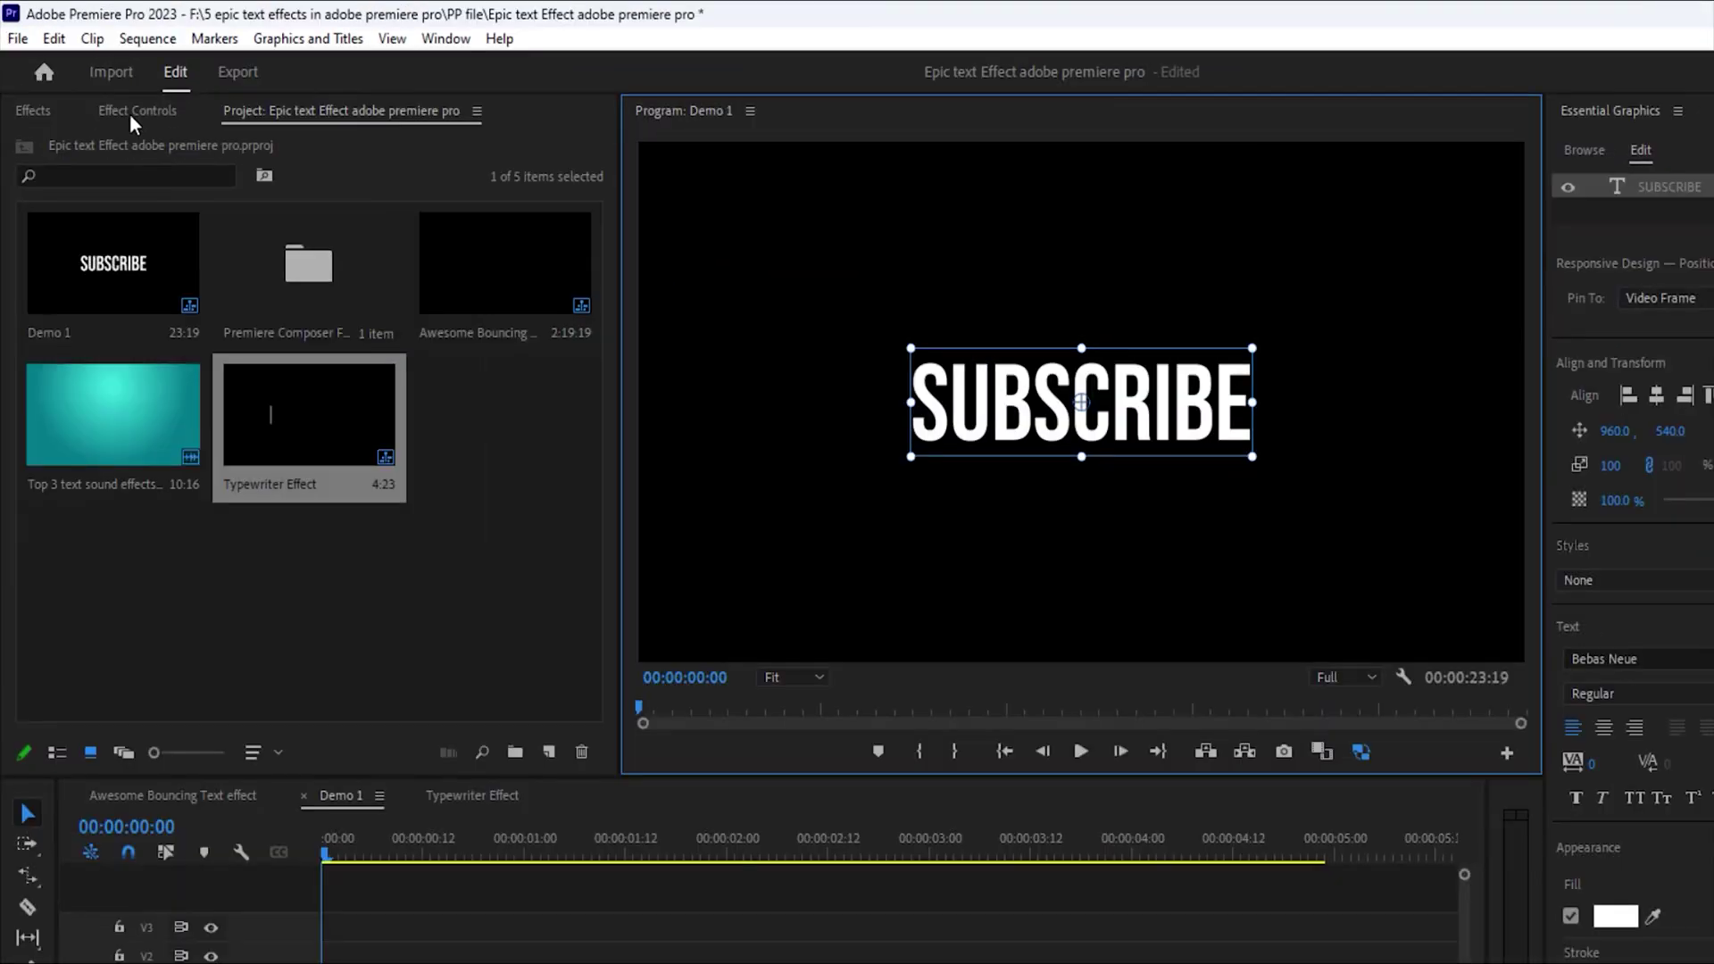
- Add a rectangle opacity mask over SUBSCRIBE, enlarge it, shift it left off the text, and feather it to 224
{"action": "left_click", "coordinate": [134, 110]}
{"action": "scroll", "coordinate": [564, 315], "scroll_direction": "down", "scroll_amount": 1}
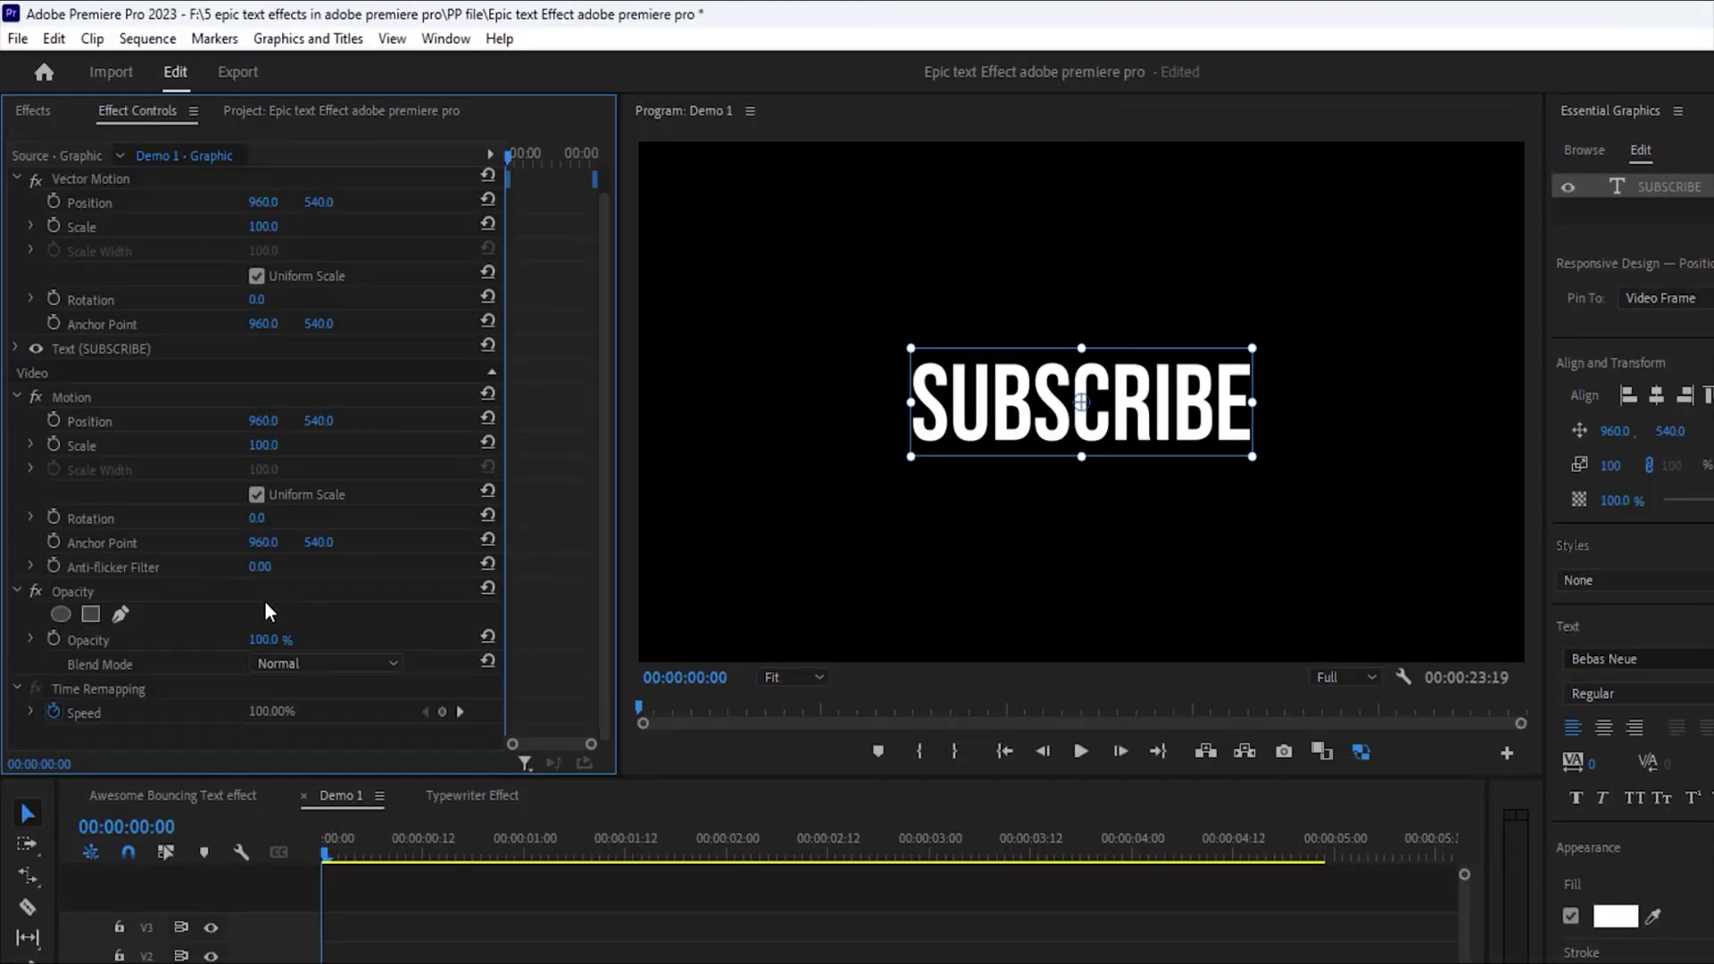
{"action": "left_click", "coordinate": [73, 593]}
{"action": "left_click", "coordinate": [90, 617]}
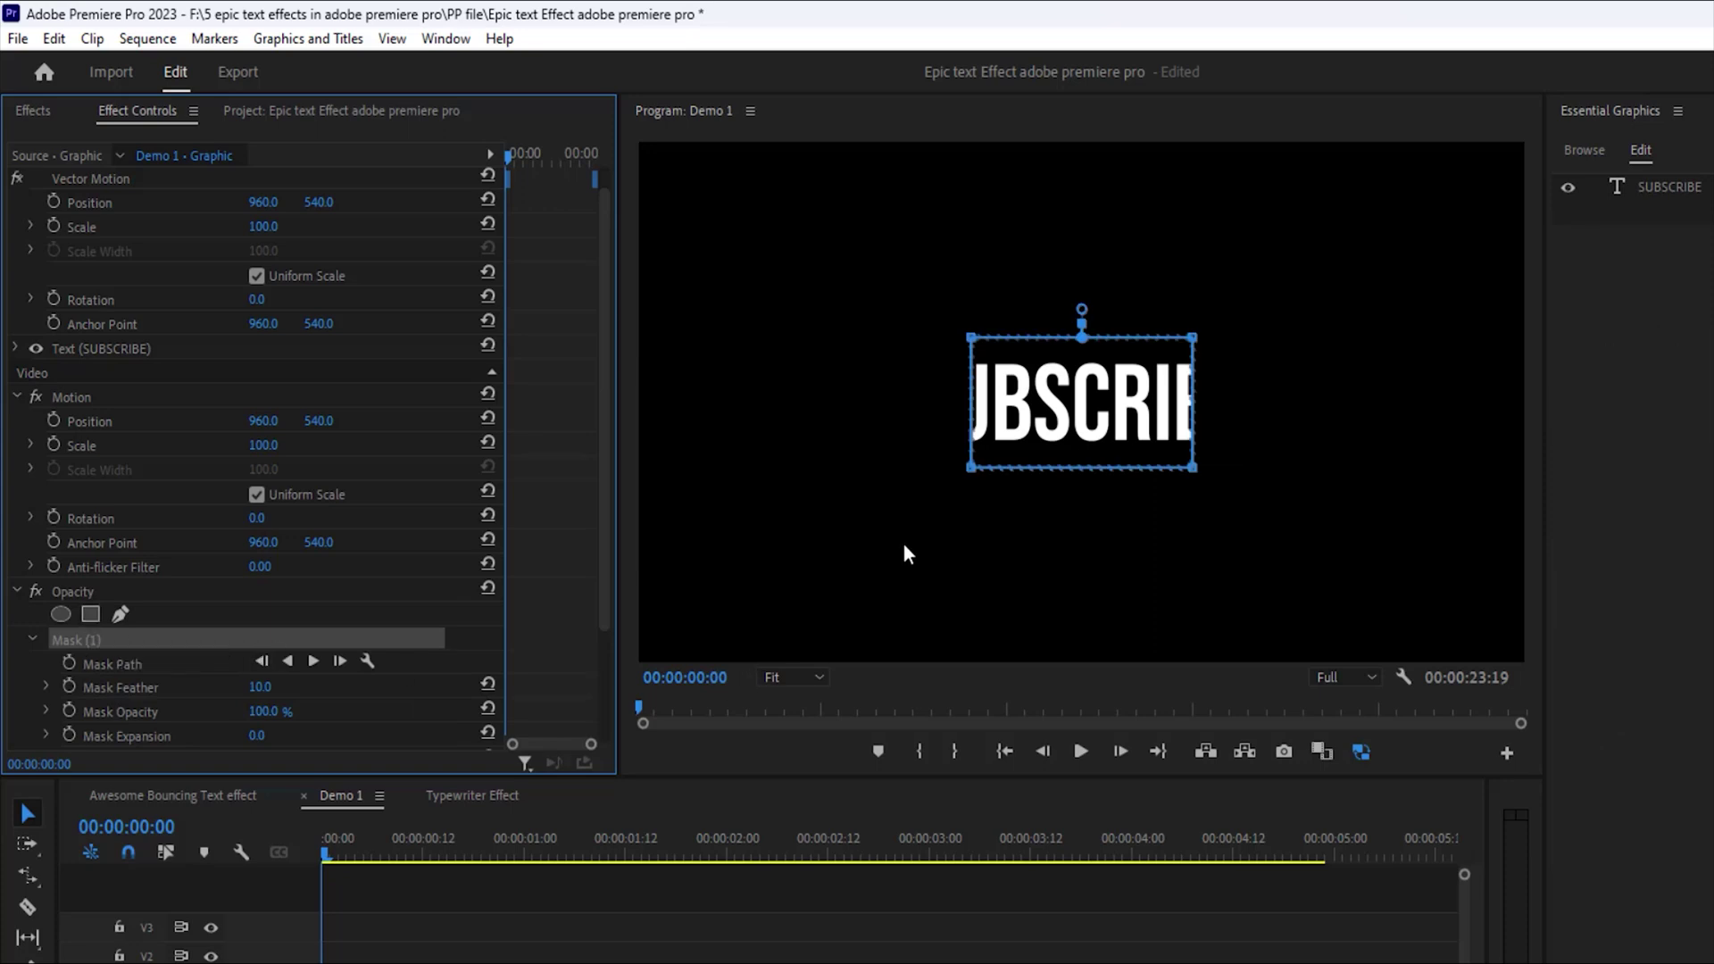
{"action": "left_click_drag", "start_coordinate": [972, 471], "coordinate": [814, 473]}
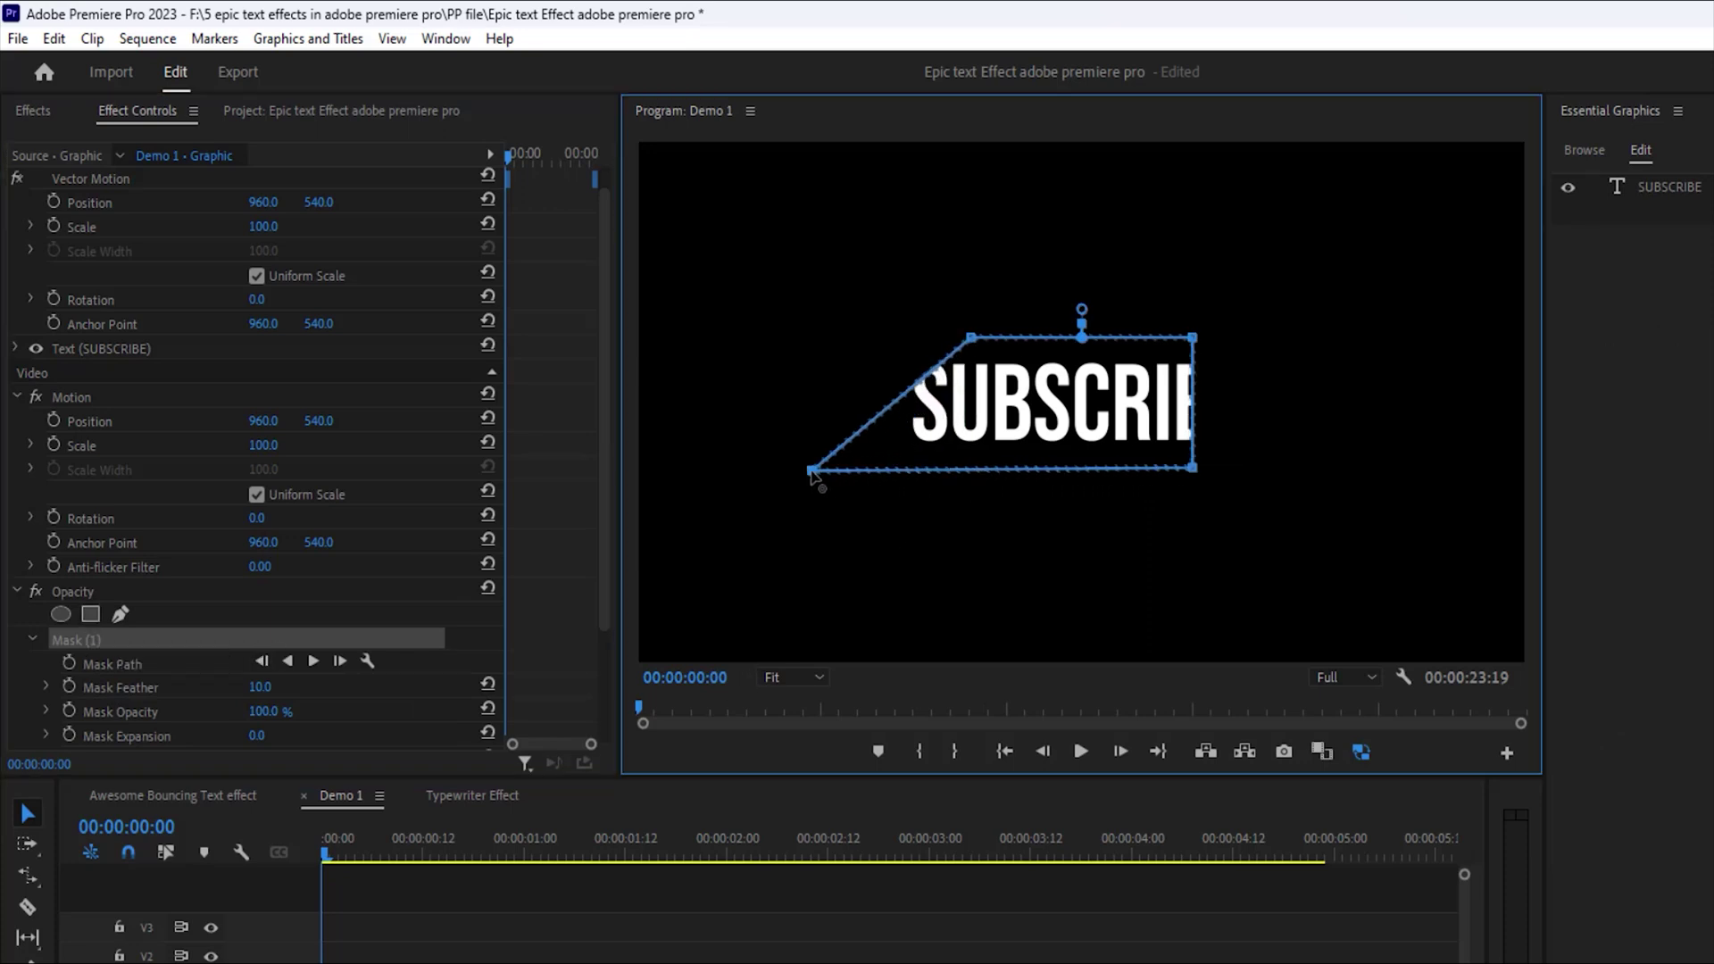
{"action": "left_click_drag", "start_coordinate": [971, 337], "coordinate": [811, 305]}
{"action": "left_click_drag", "start_coordinate": [1193, 338], "coordinate": [1285, 270]}
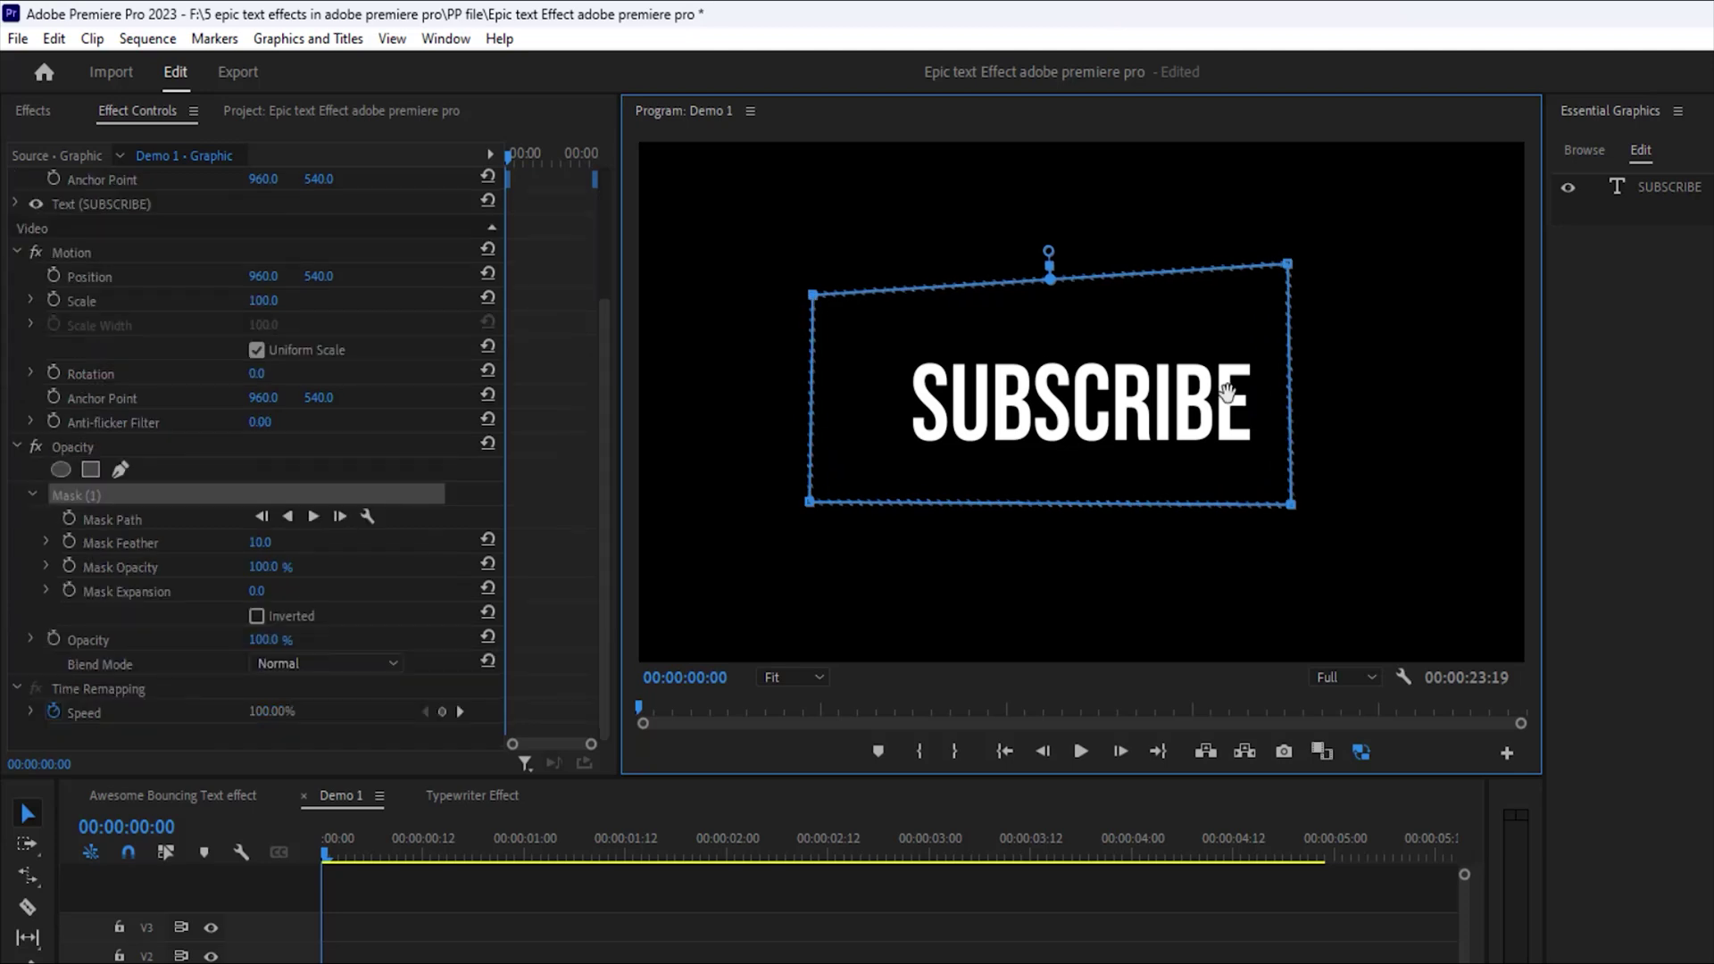
{"action": "left_click_drag", "start_coordinate": [1205, 393], "coordinate": [763, 393]}
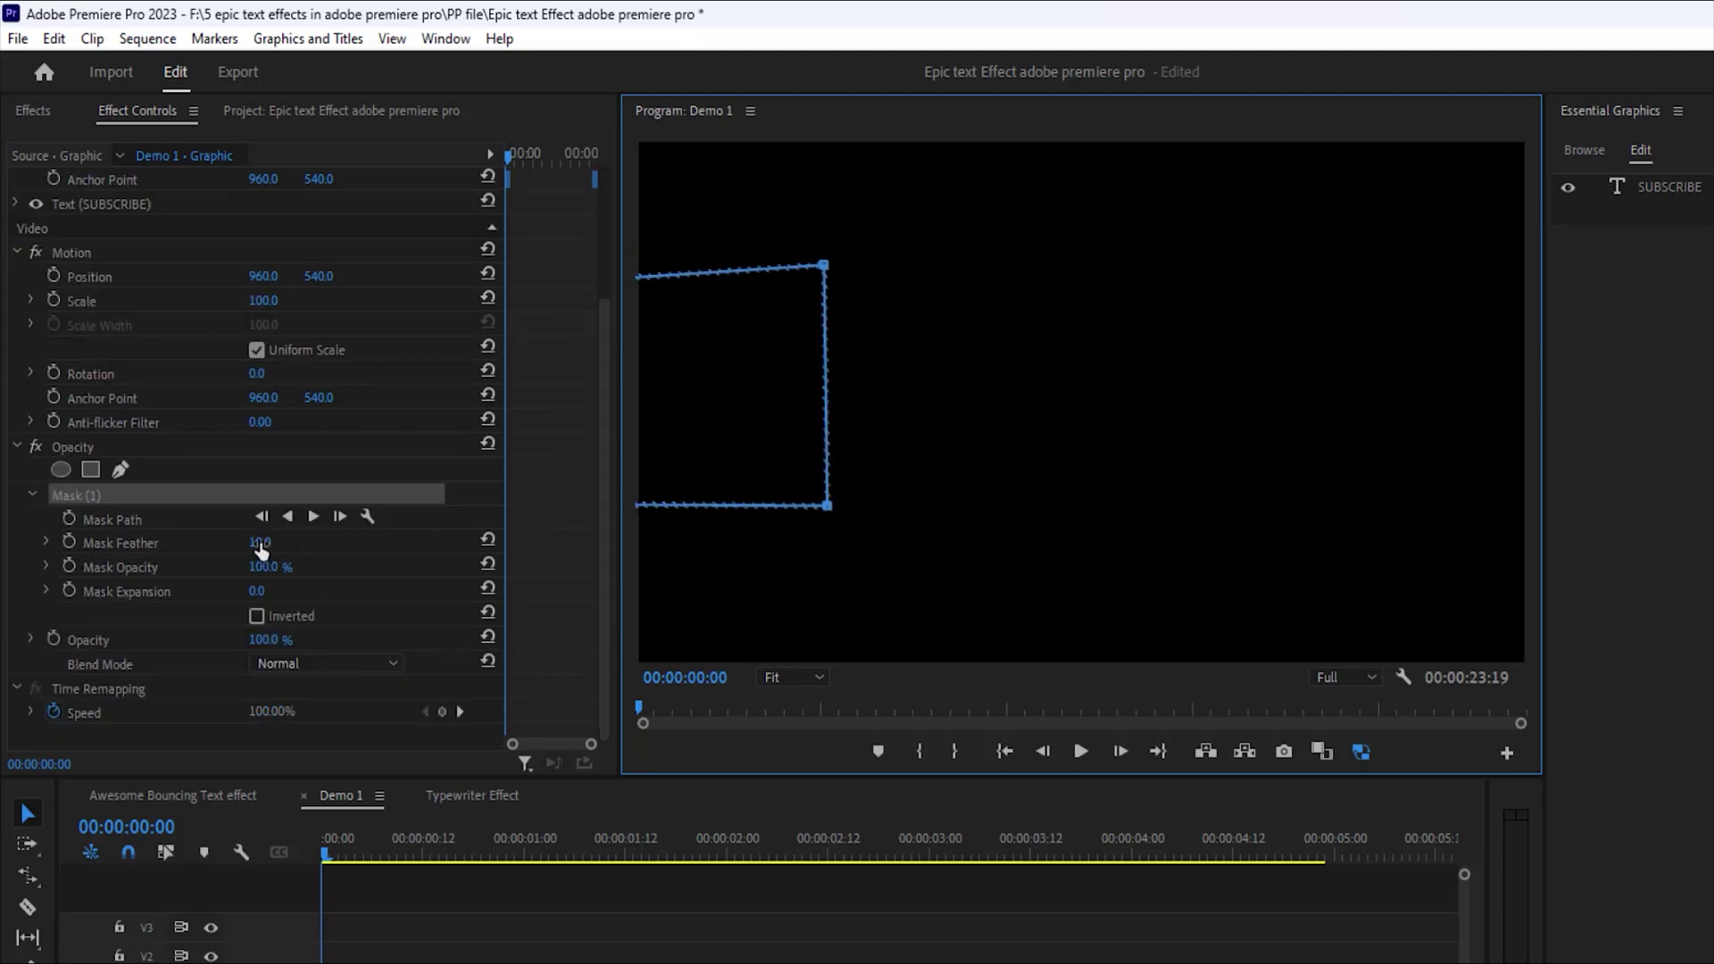
{"action": "left_click_drag", "start_coordinate": [259, 544], "coordinate": [425, 544]}
- Keyframe the mask path, then a few frames later slide the mask over SUBSCRIBE to reveal it
{"action": "left_click", "coordinate": [88, 520]}
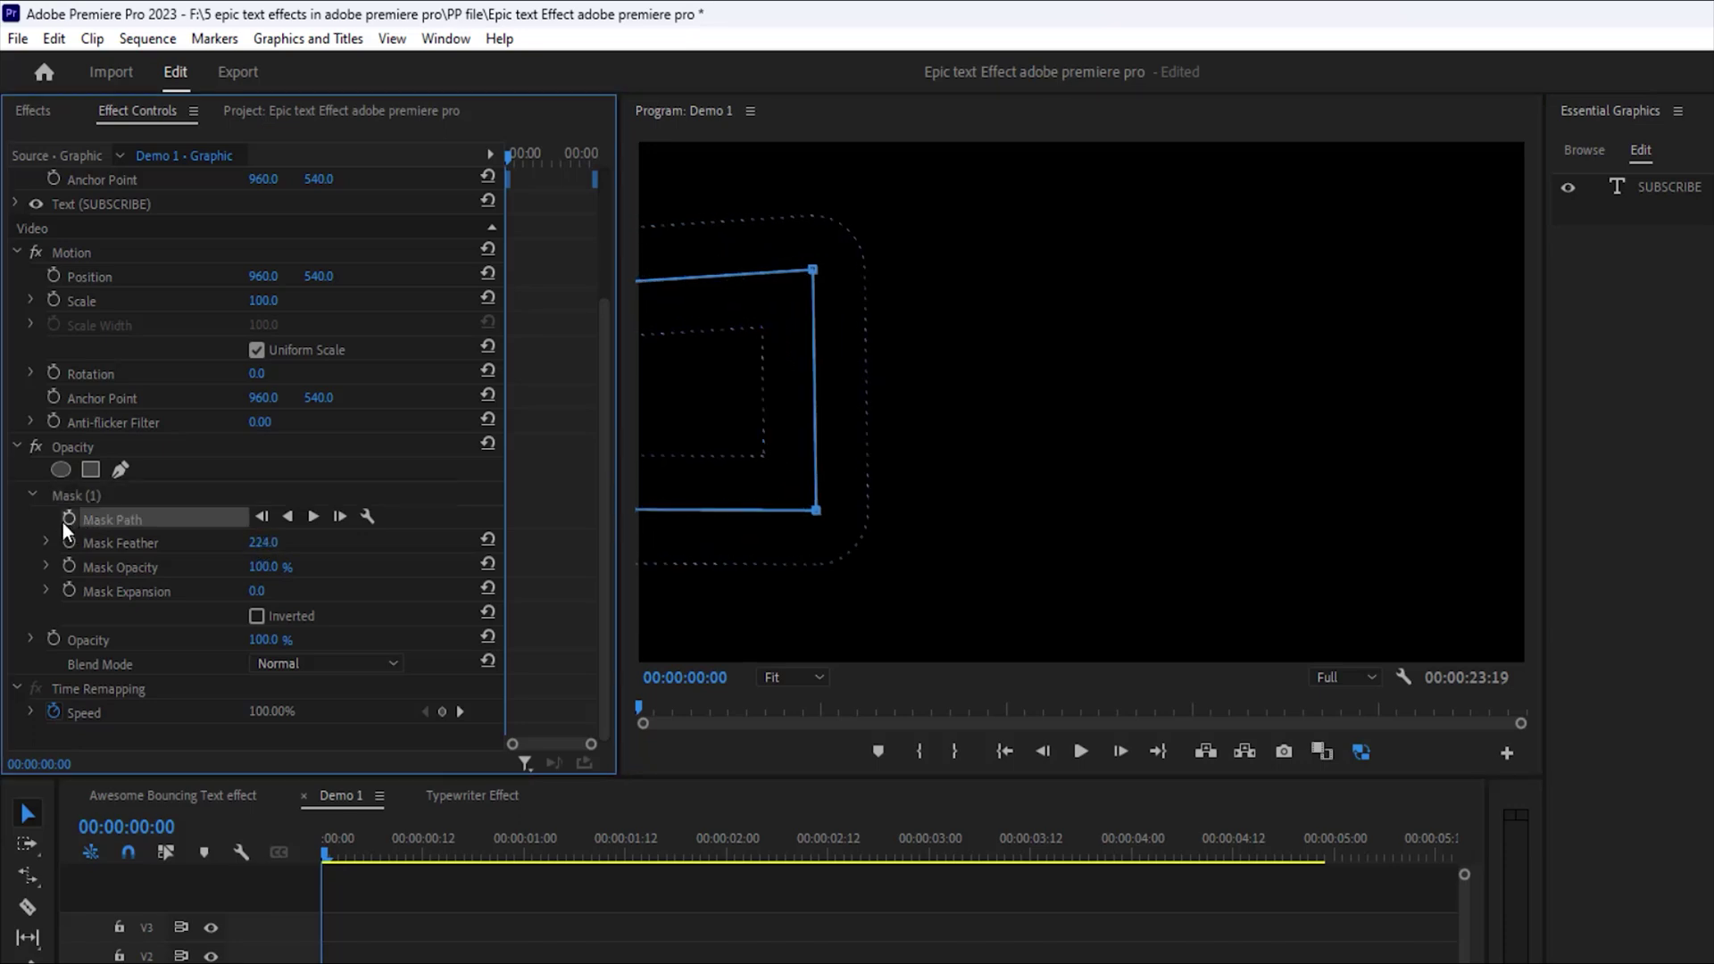
{"action": "left_click", "coordinate": [68, 519]}
{"action": "key", "text": "shift+Right"}
{"action": "left_click", "coordinate": [94, 495]}
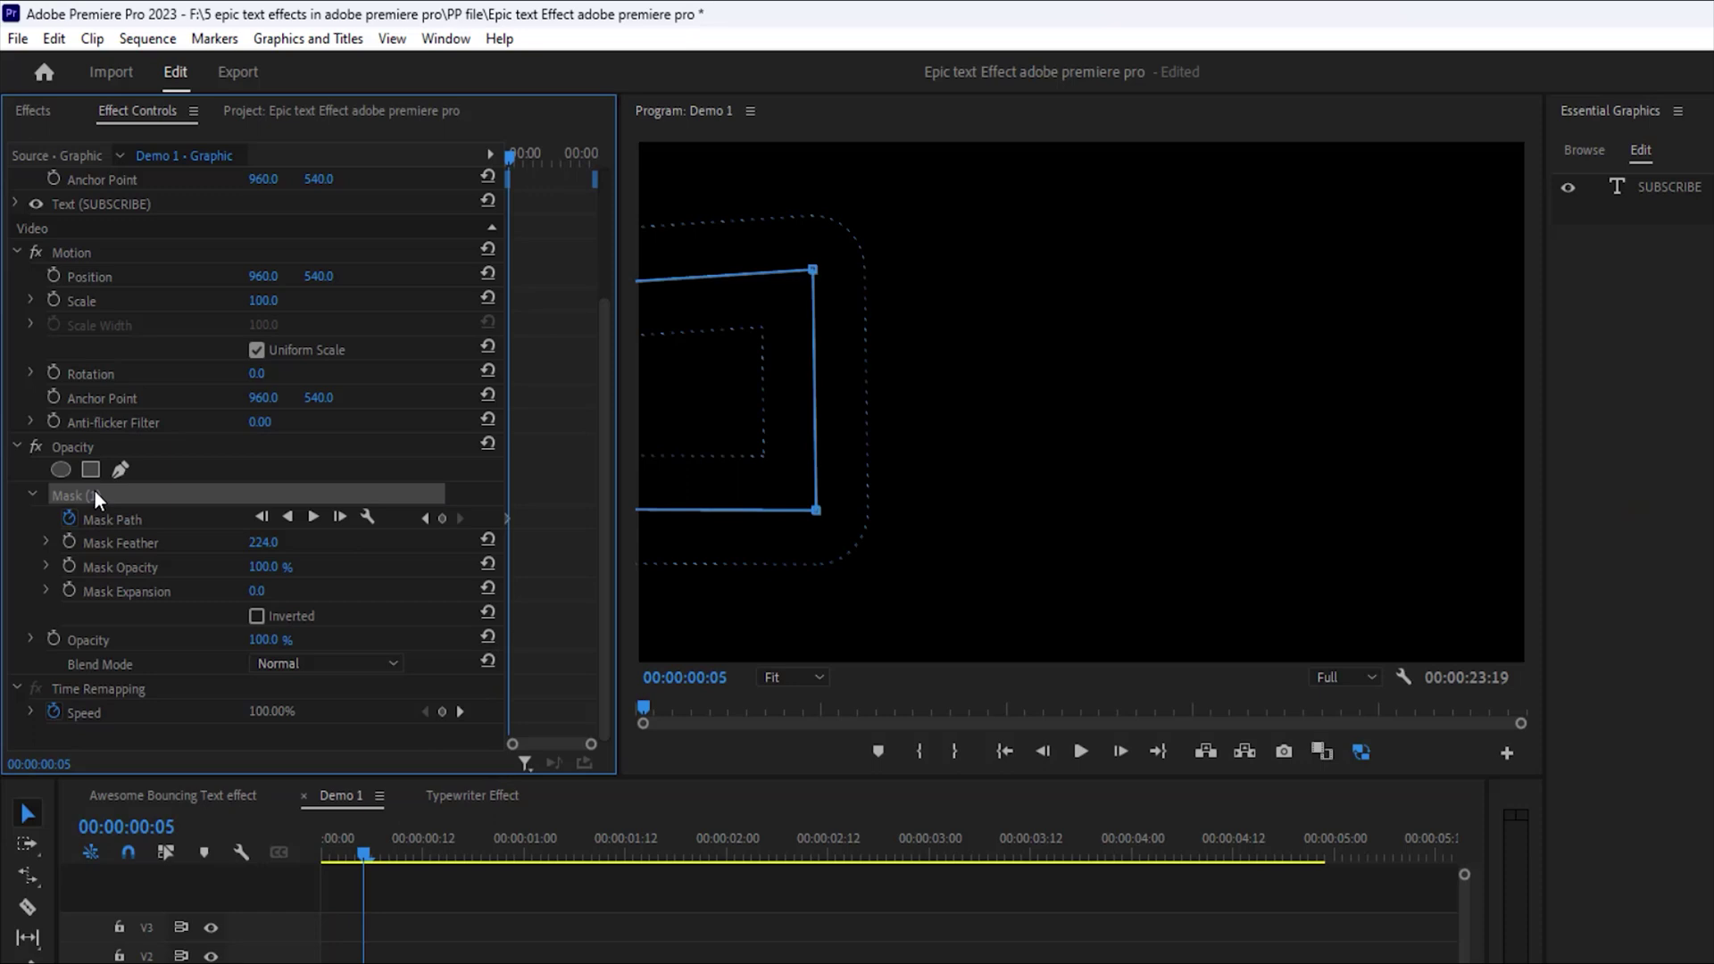
{"action": "left_click_drag", "start_coordinate": [729, 411], "coordinate": [1240, 414]}
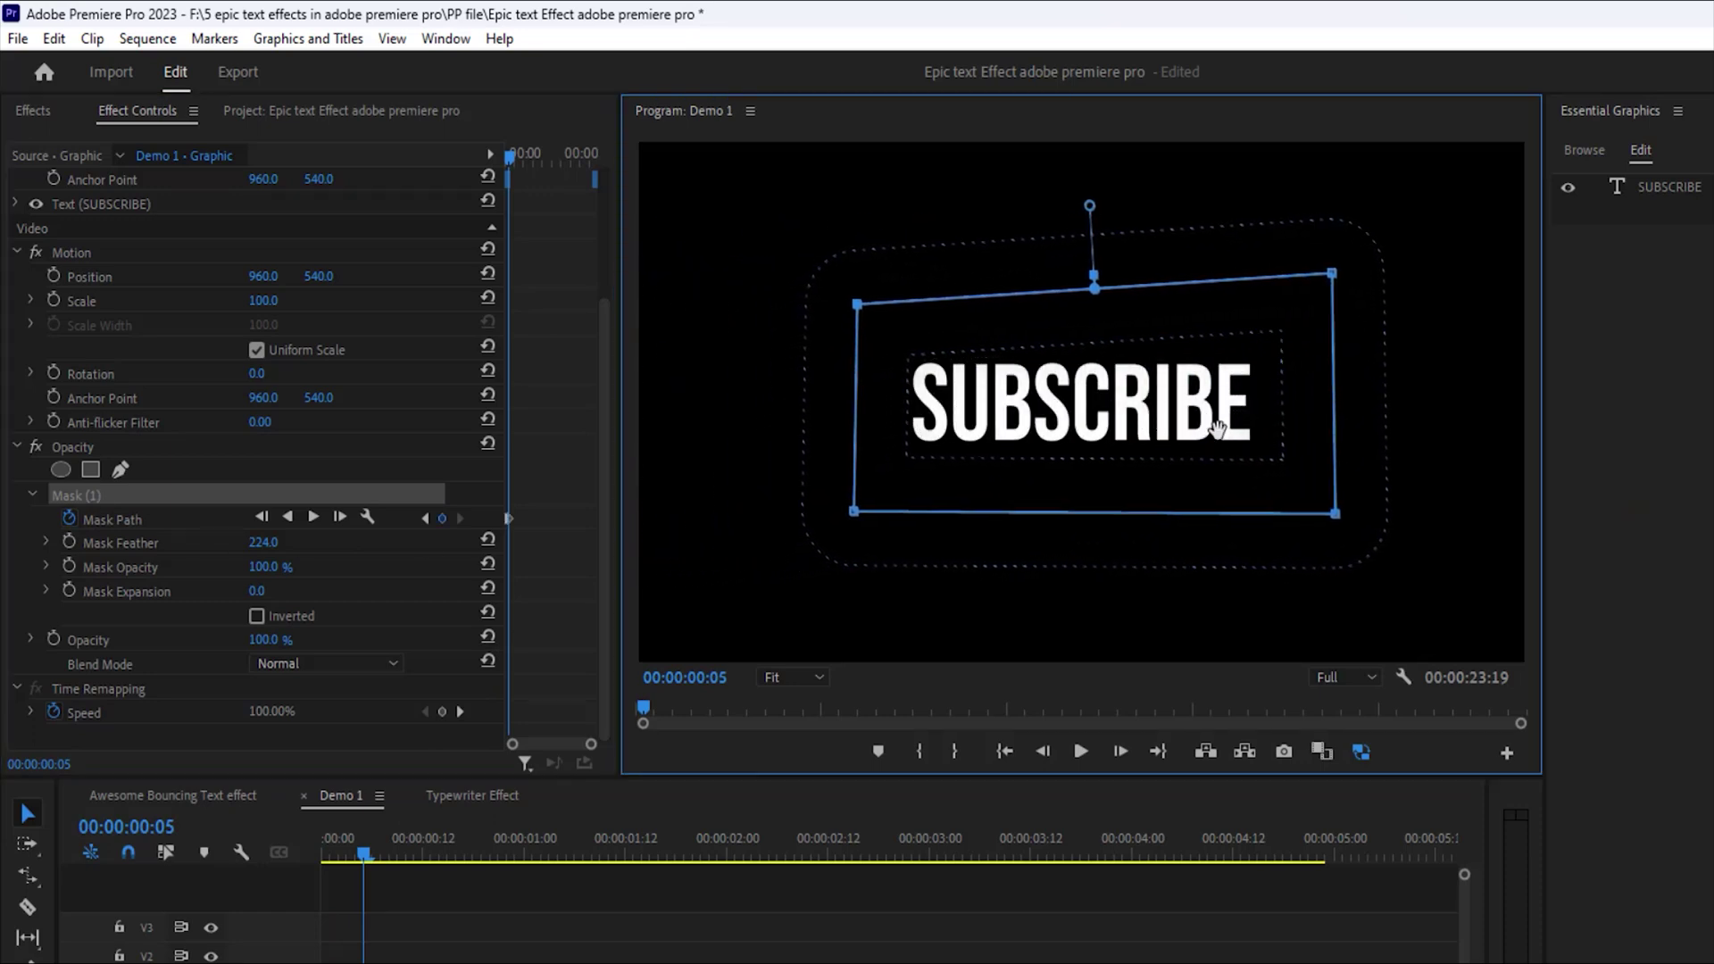
- Drag the second mask keyframe later for a slower reveal and play back the wipe
{"action": "left_click", "coordinate": [286, 880]}
{"action": "key", "text": "Home"}
{"action": "key", "text": "space"}
{"action": "key", "text": "space"}
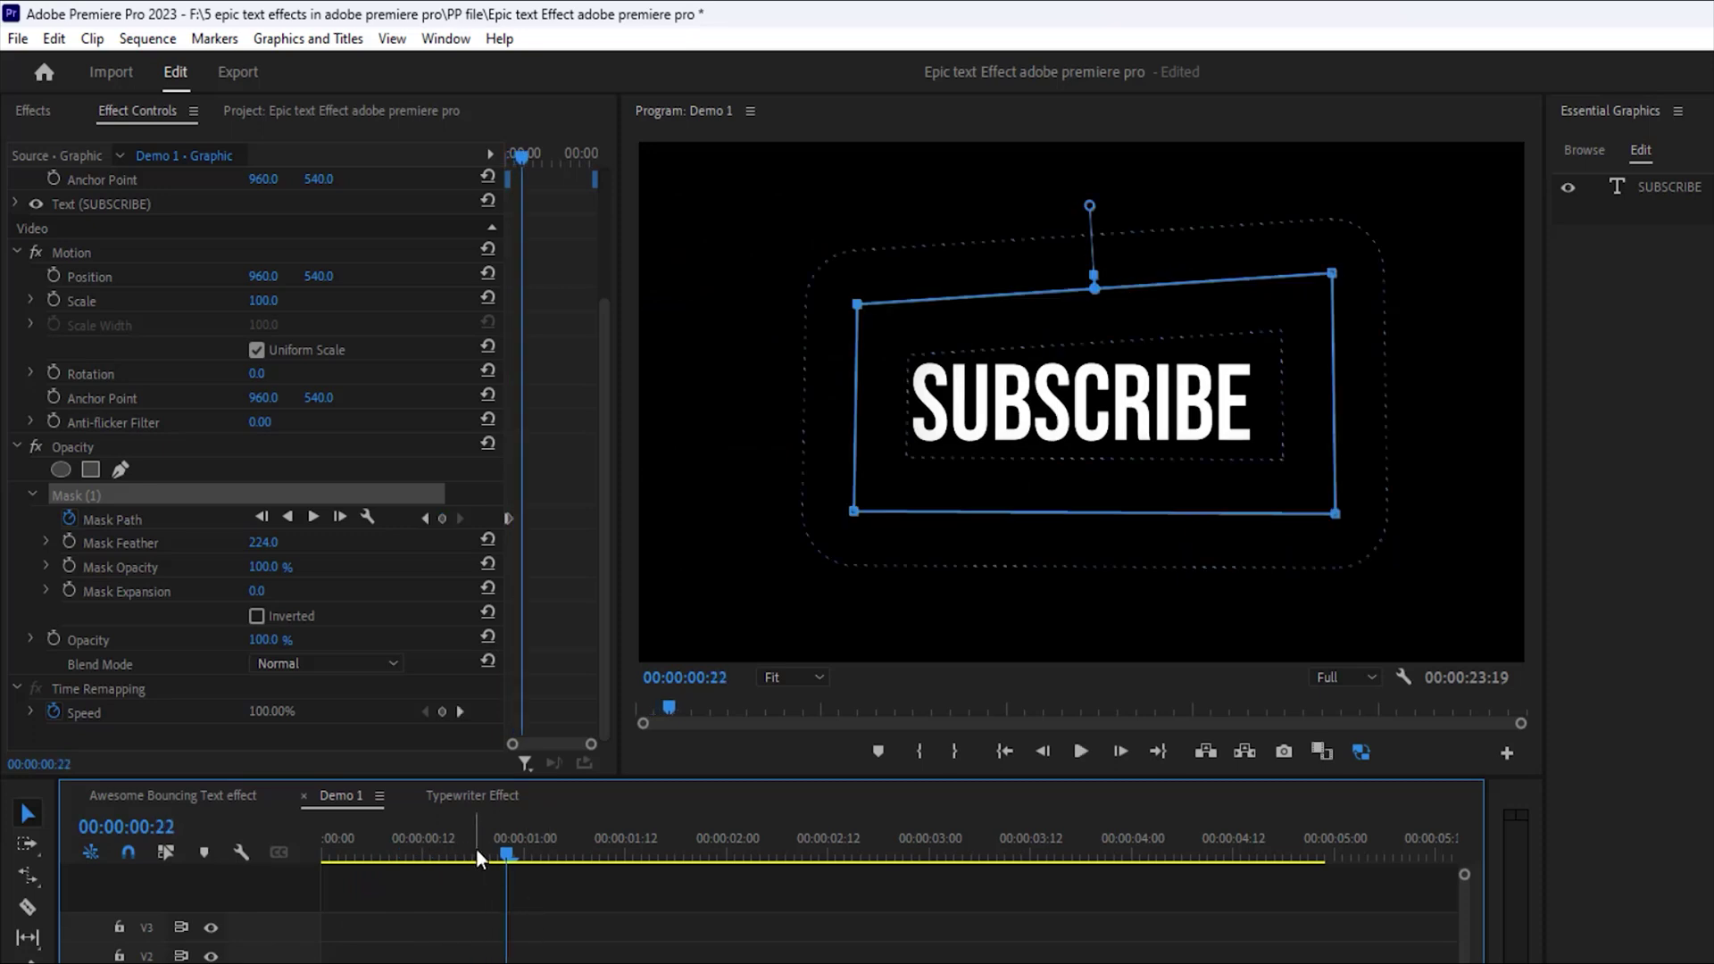
{"action": "key", "text": "Home"}
{"action": "left_click_drag", "start_coordinate": [620, 429], "coordinate": [765, 428]}
{"action": "left_click_drag", "start_coordinate": [474, 520], "coordinate": [484, 518]}
{"action": "key", "text": "space"}
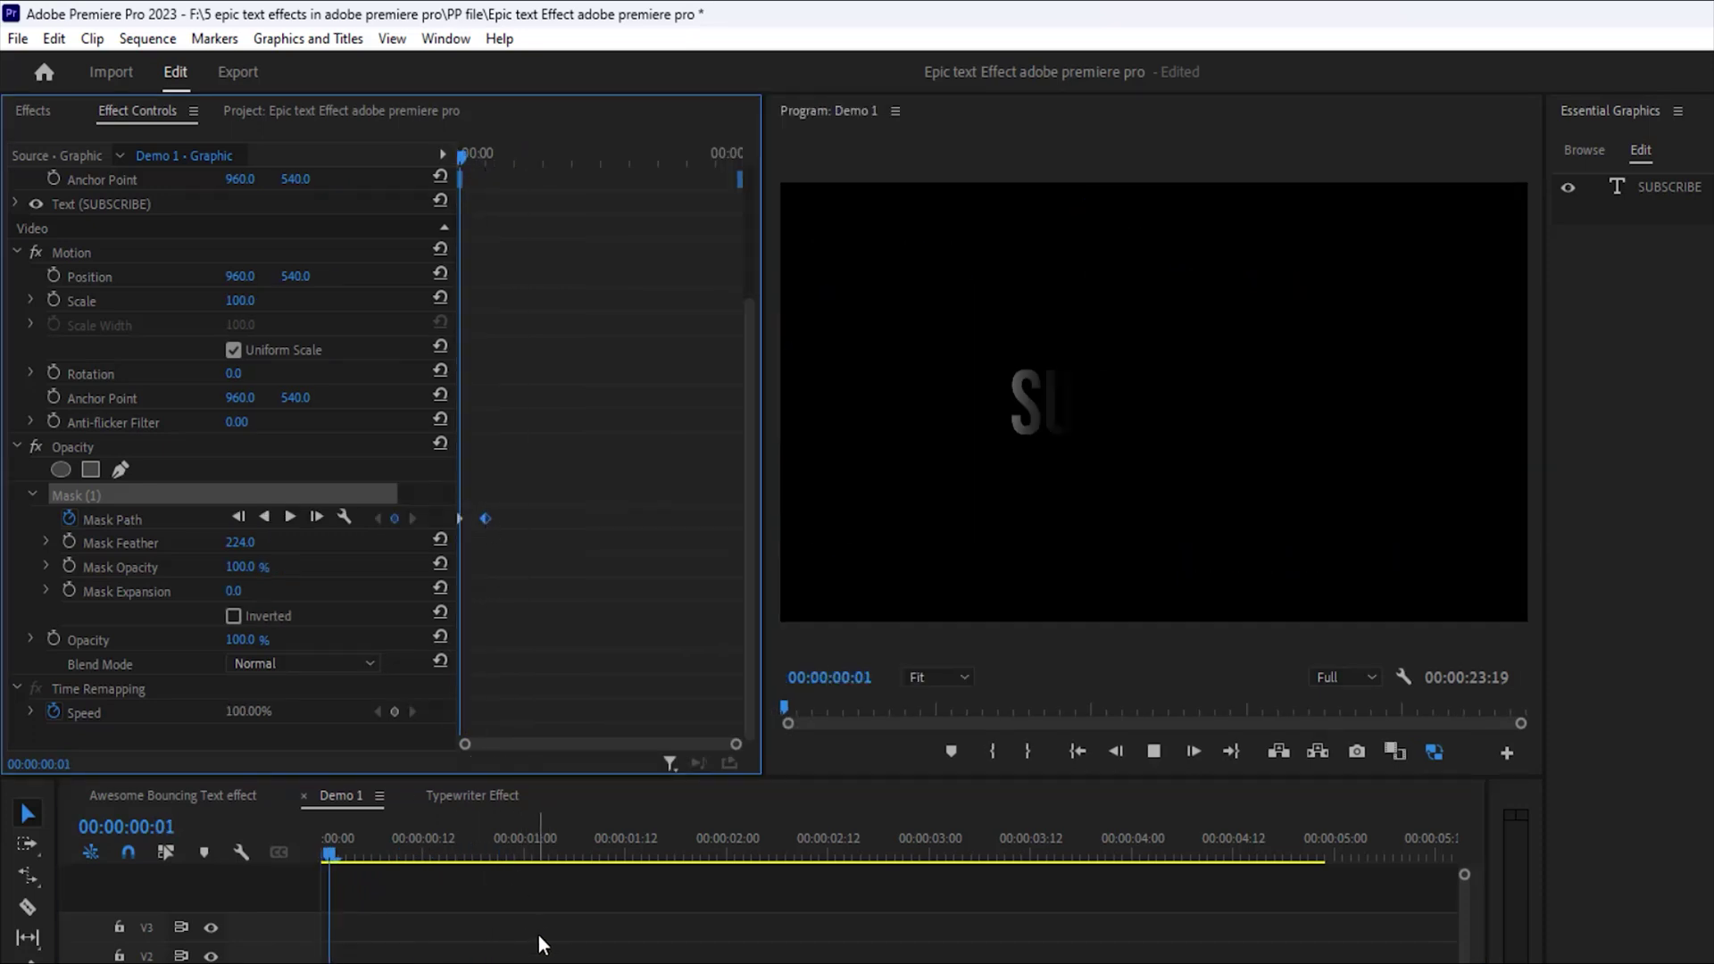
{"action": "key", "text": "space"}
{"action": "left_click_drag", "start_coordinate": [429, 847], "coordinate": [1206, 932]}
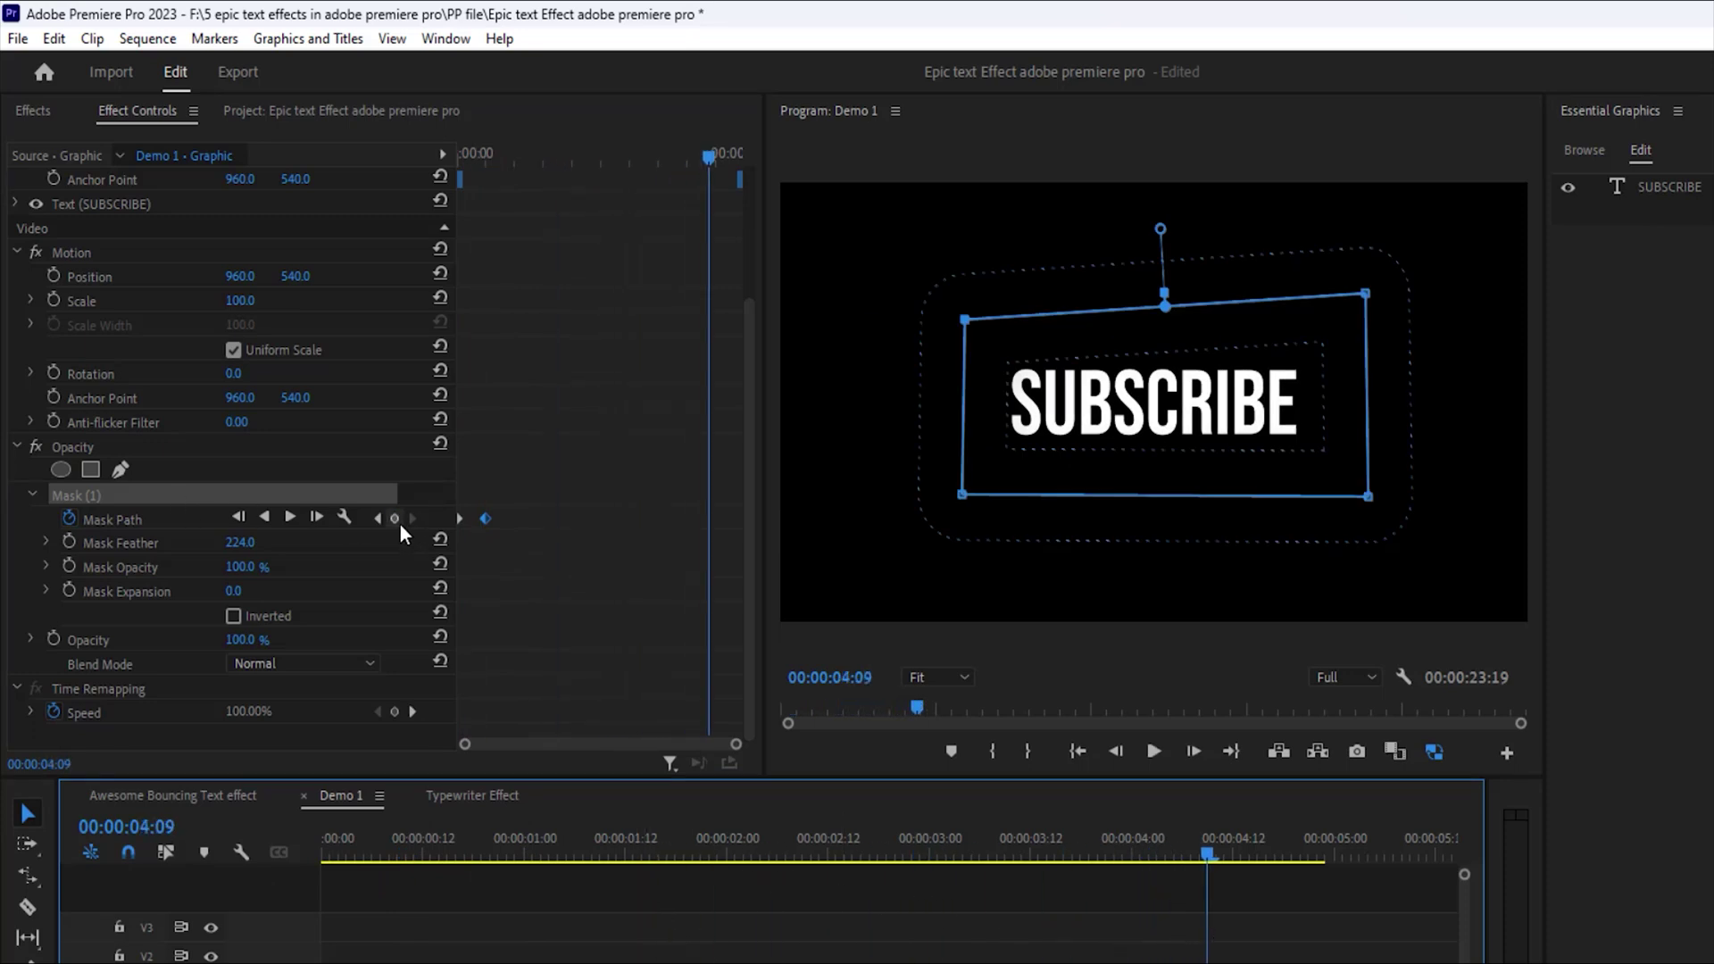
- Near the clip's end, slide the mask right past SUBSCRIBE so the text wipes away
{"action": "left_click", "coordinate": [399, 523]}
{"action": "left_click_drag", "start_coordinate": [710, 159], "coordinate": [739, 168]}
{"action": "left_click_drag", "start_coordinate": [1045, 413], "coordinate": [1134, 411]}
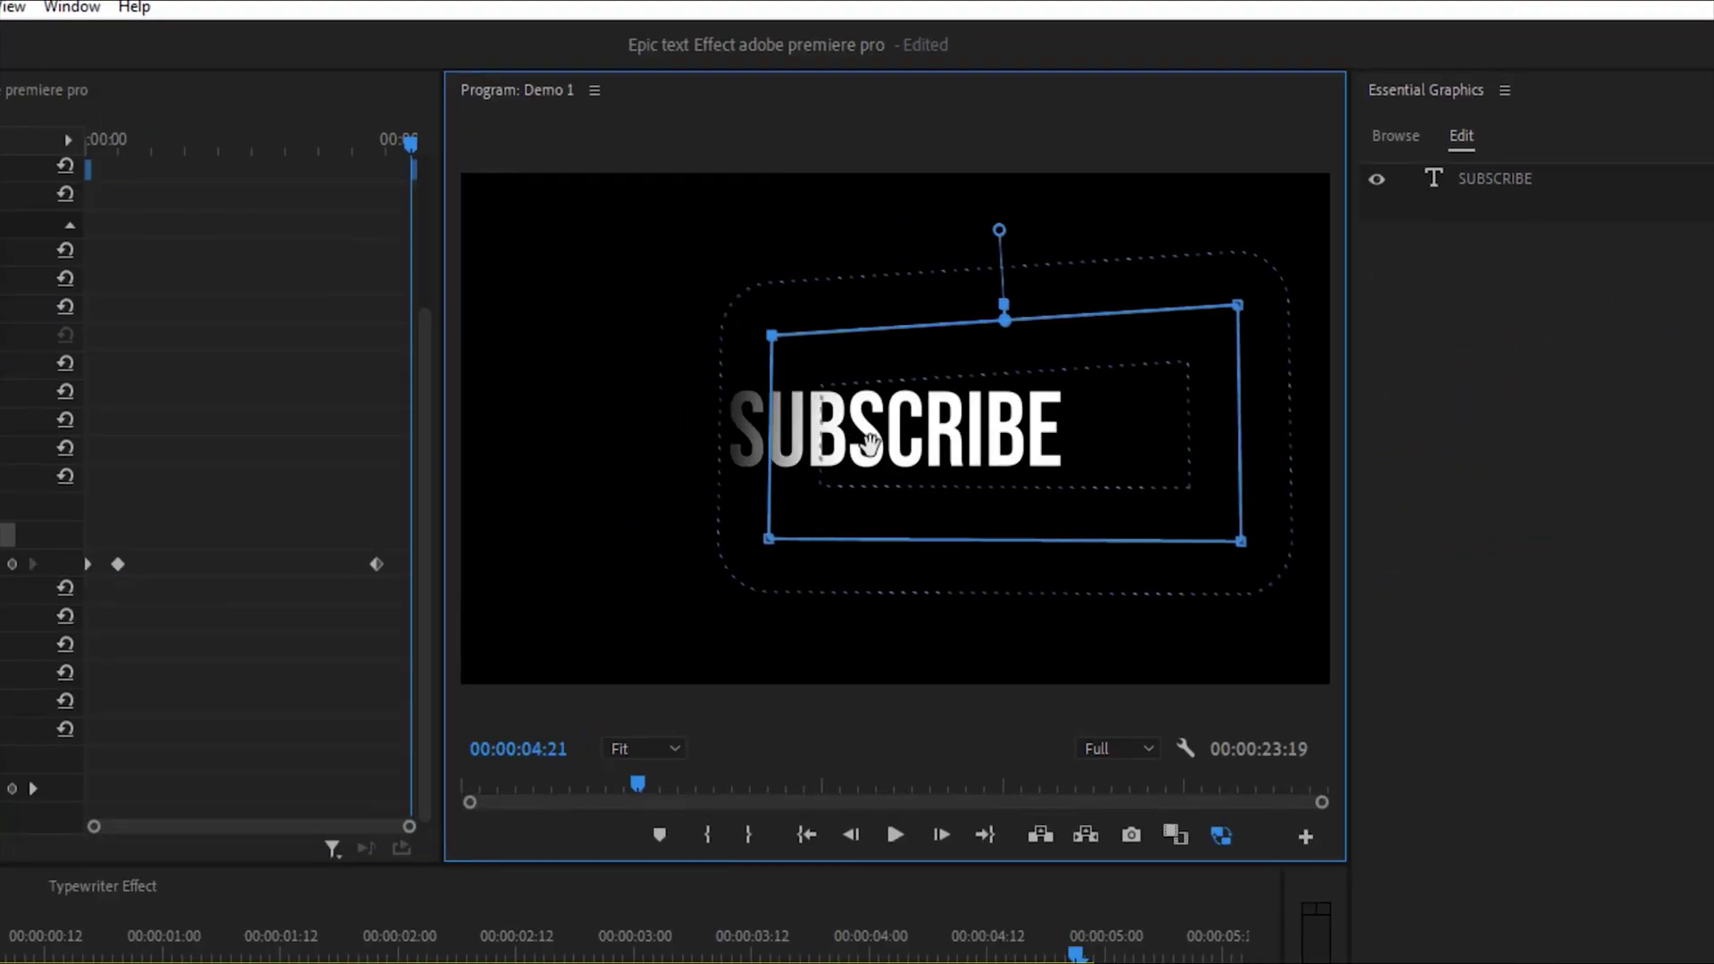
{"action": "left_click_drag", "start_coordinate": [869, 439], "coordinate": [1262, 456]}
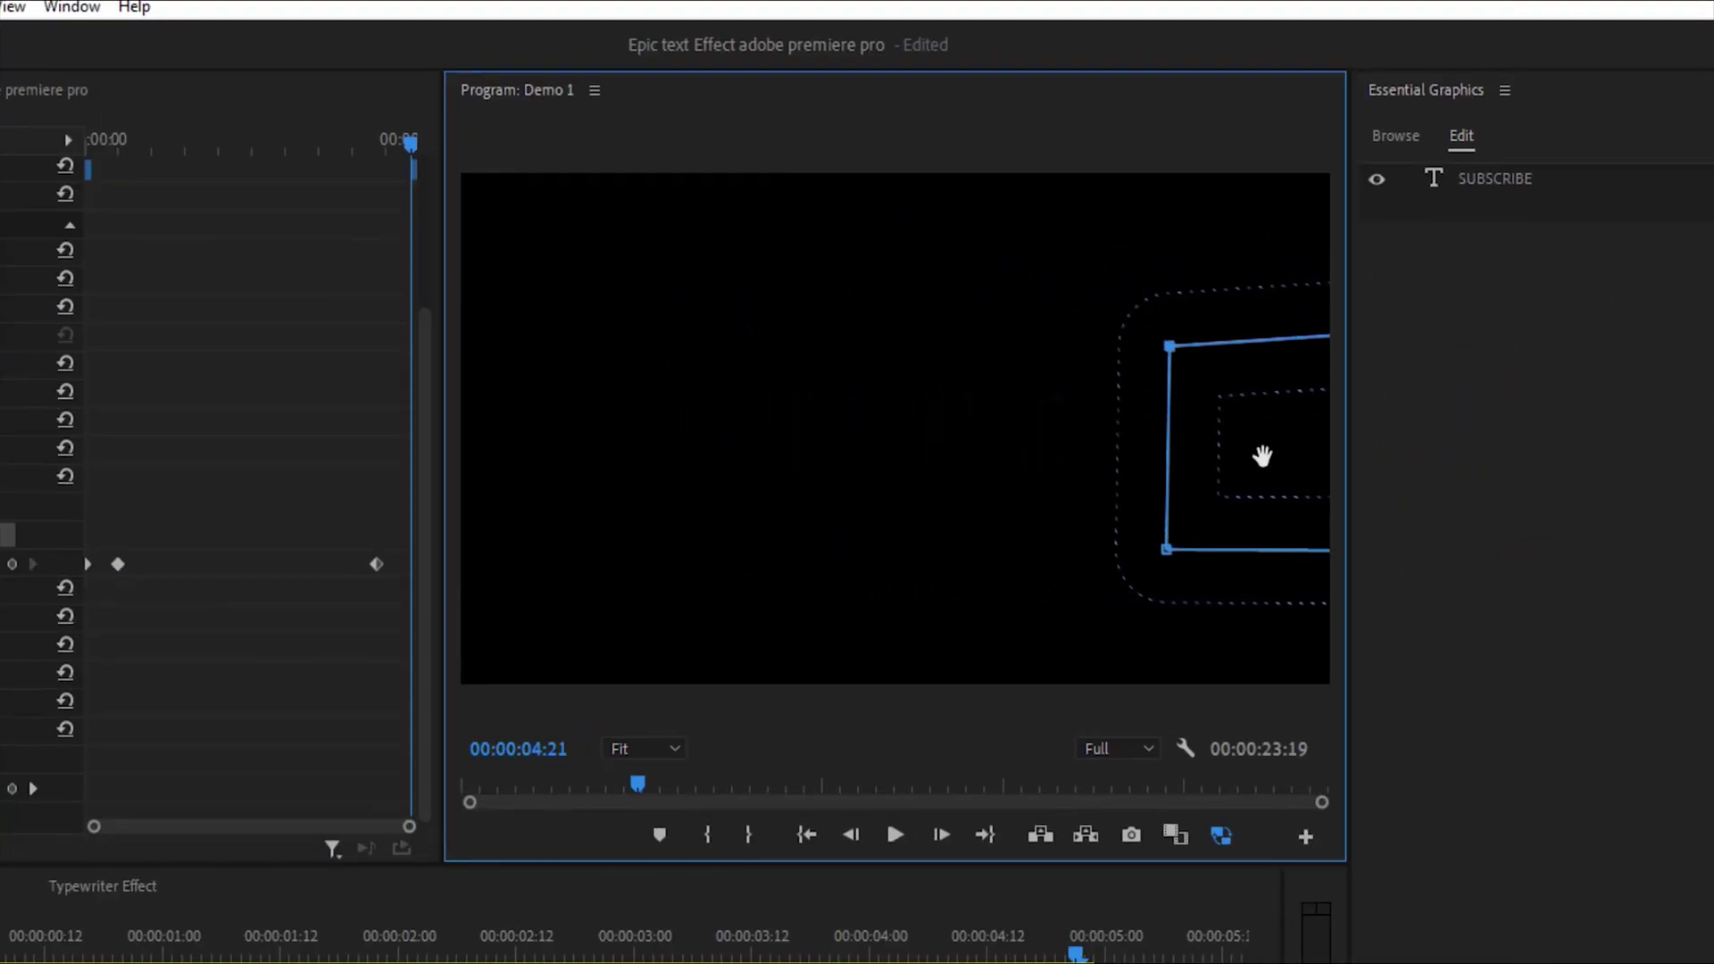
- Preview the SUBSCRIBE wipe-on and wipe-off with sound from the sequence start
{"action": "key", "text": "Home"}
{"action": "key", "text": "space"}
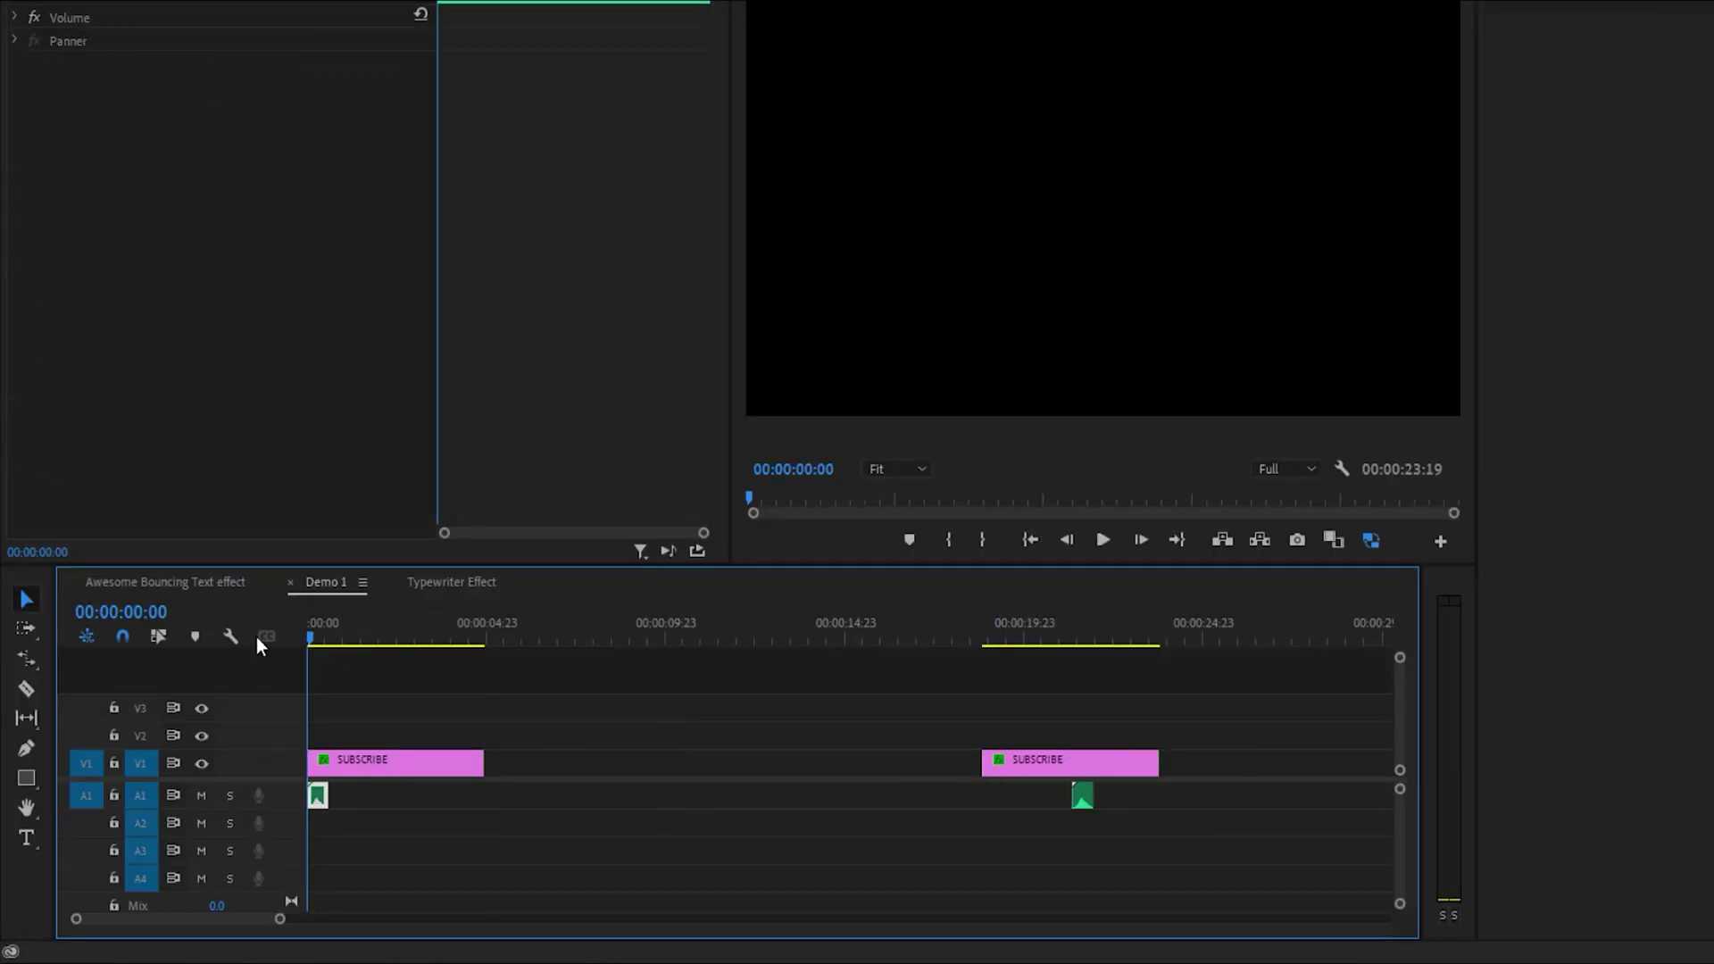
{"action": "key", "text": "equal"}
{"action": "key", "text": "equal"}
{"action": "key", "text": "equal"}
{"action": "key", "text": "space"}
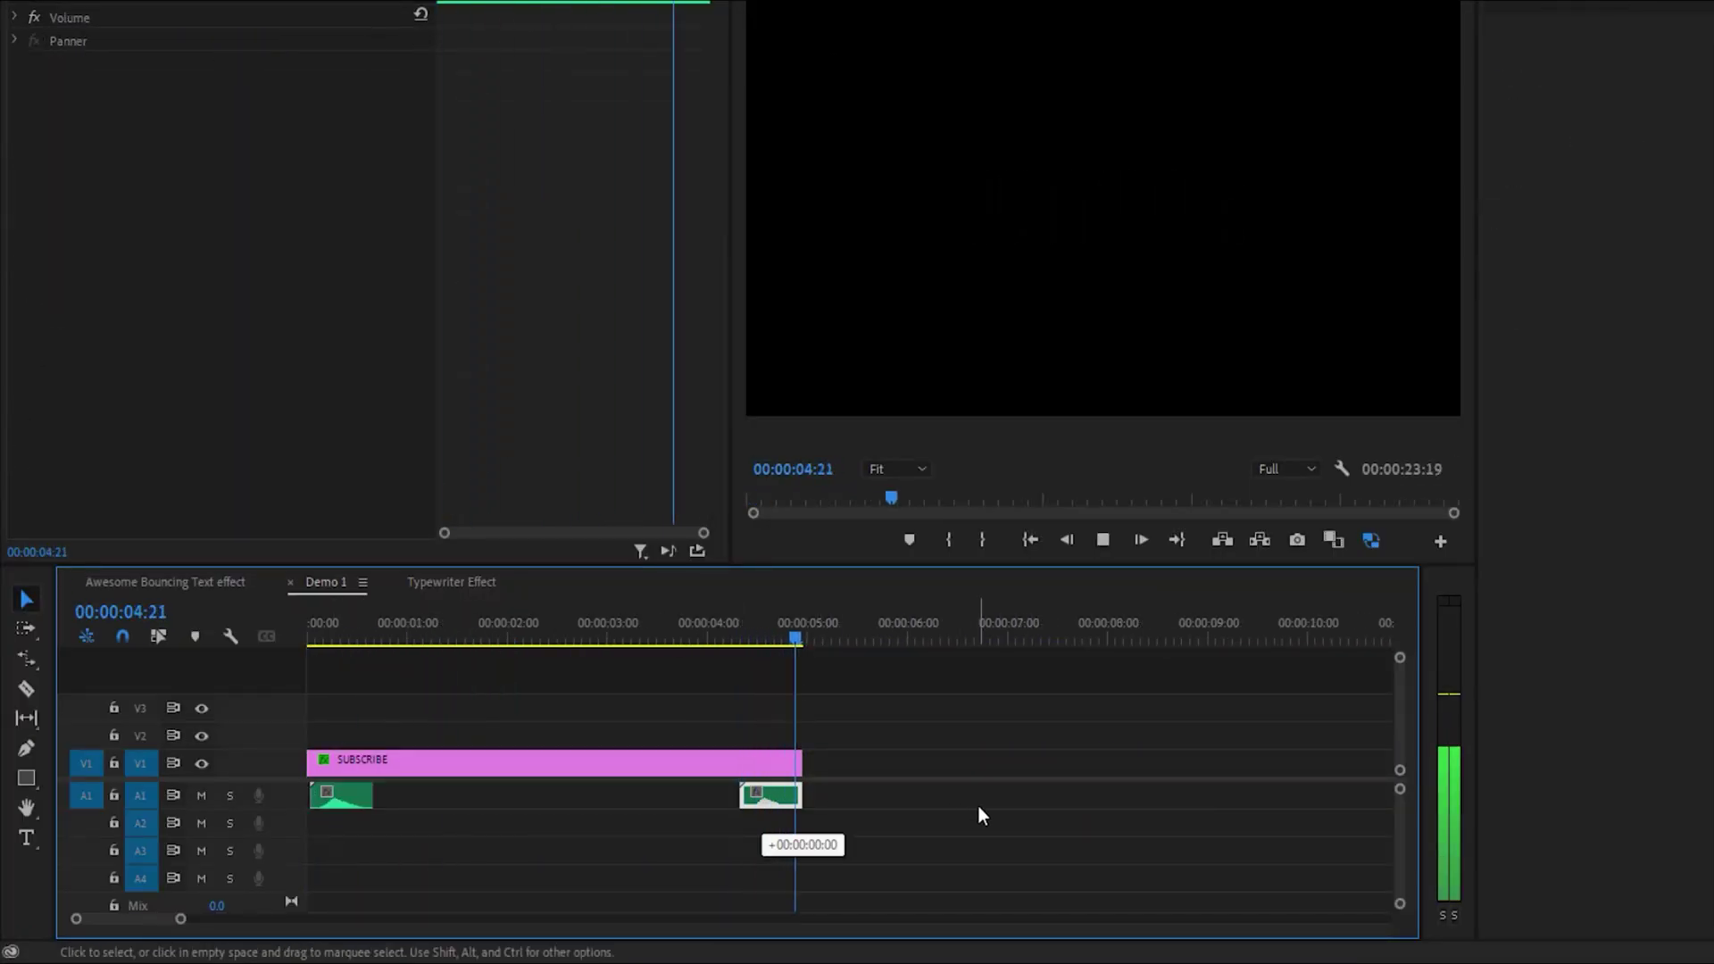
{"action": "key", "text": "space"}
{"action": "key", "text": "minus"}
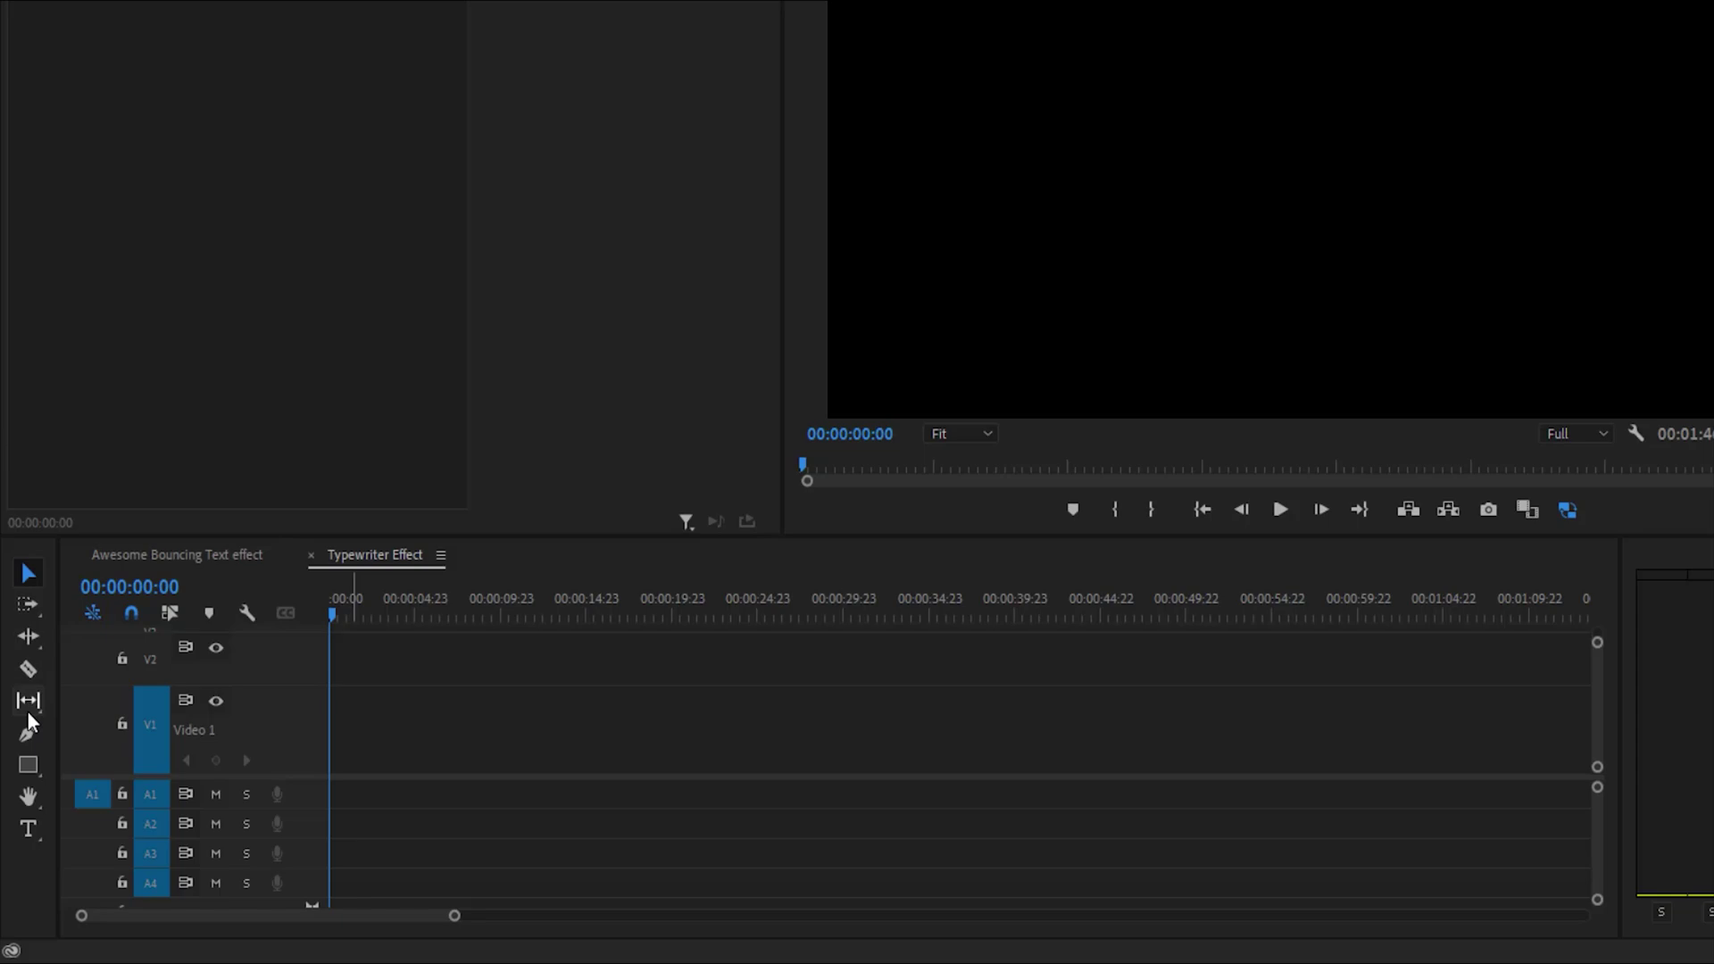
- Type the title TYPEWRITER EFFECT IN PREMIERE PRO in the frame
{"action": "left_click", "coordinate": [27, 828]}
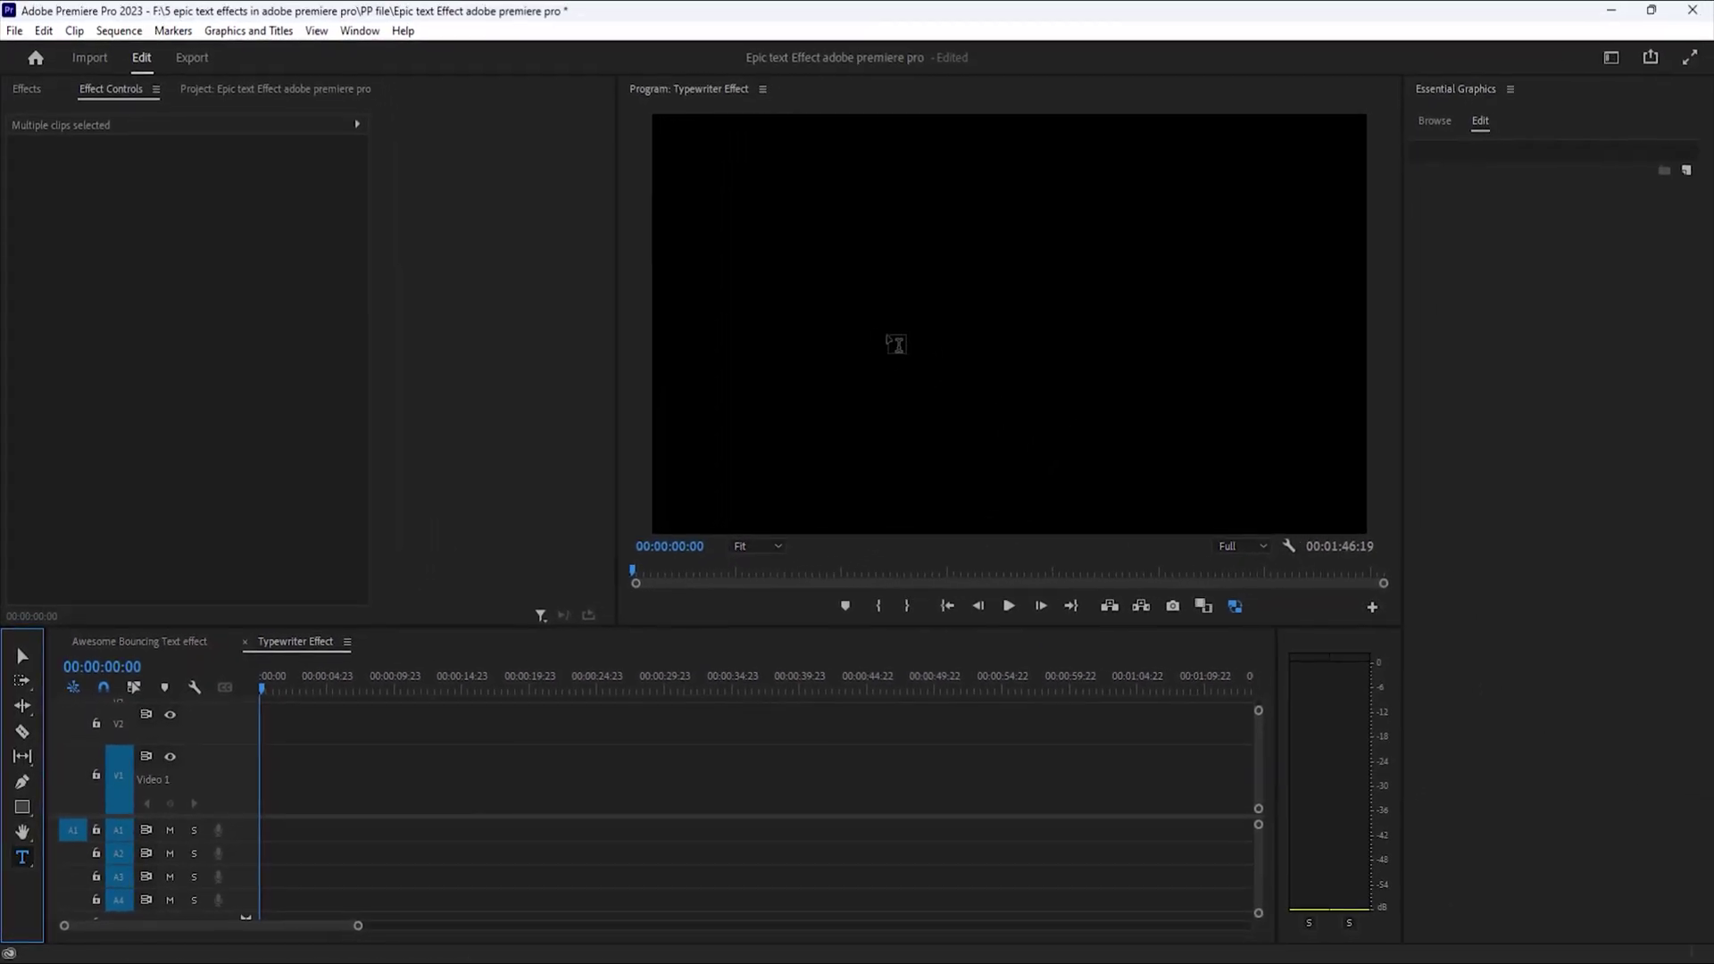
{"action": "left_click", "coordinate": [884, 332]}
{"action": "type", "text": "TYPEWRI"}
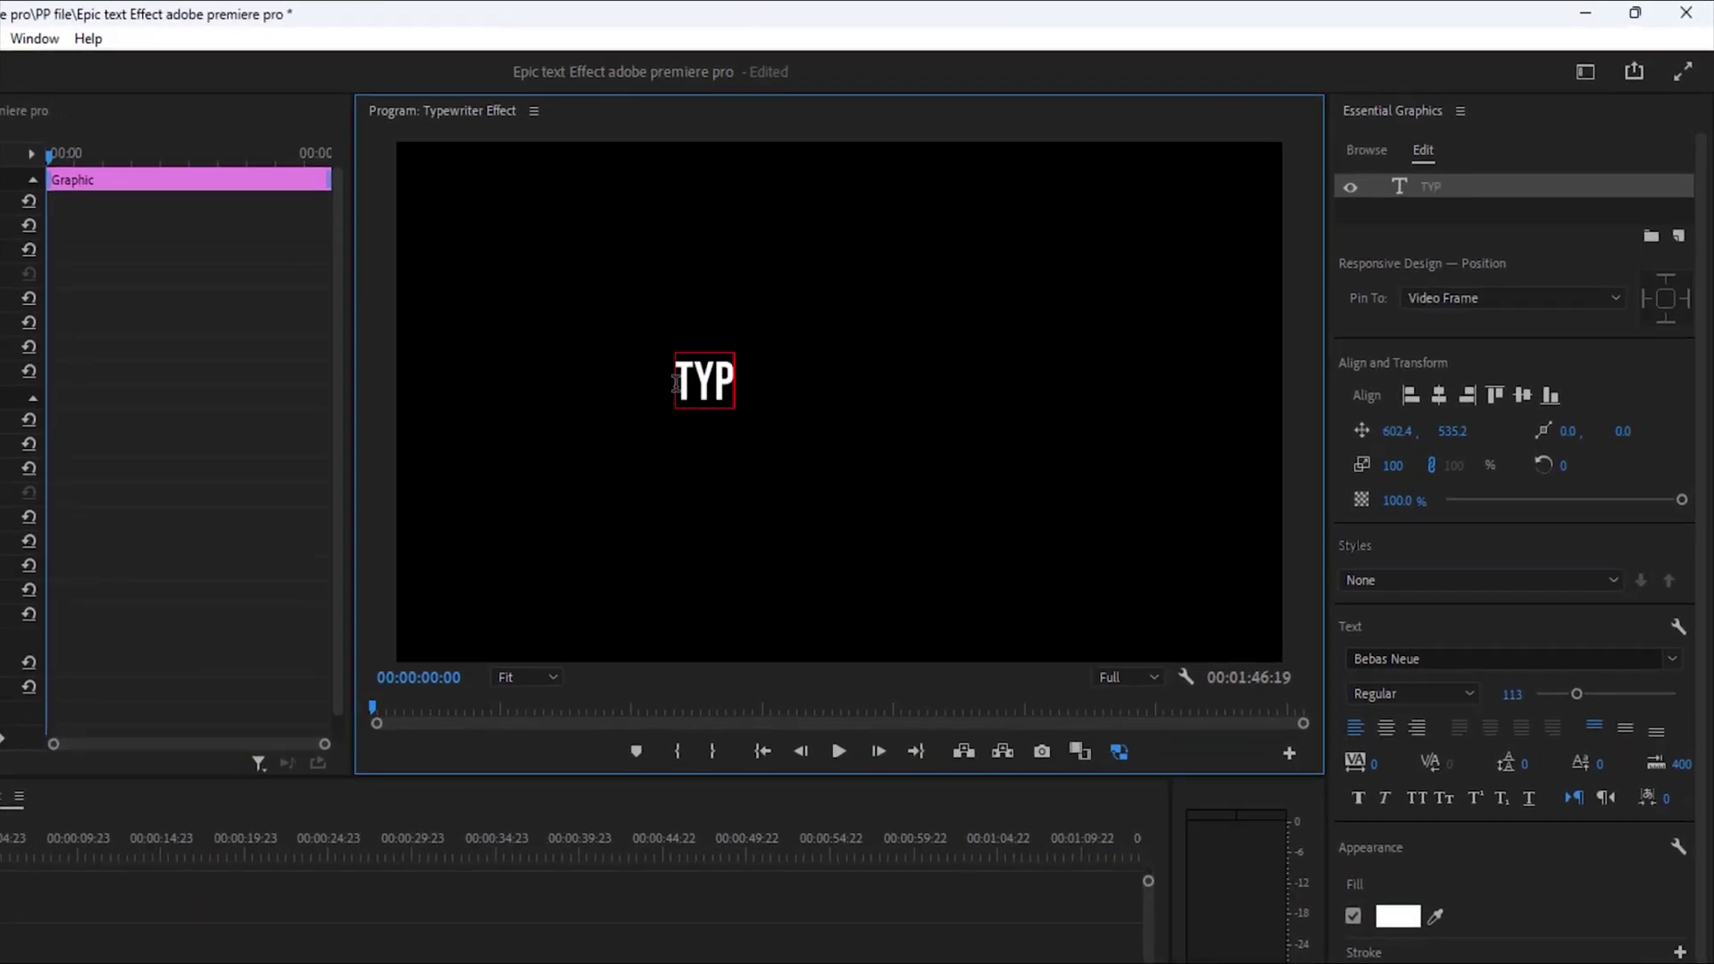
{"action": "type", "text": "TER EFFECT IN PREMIERE PRO"}
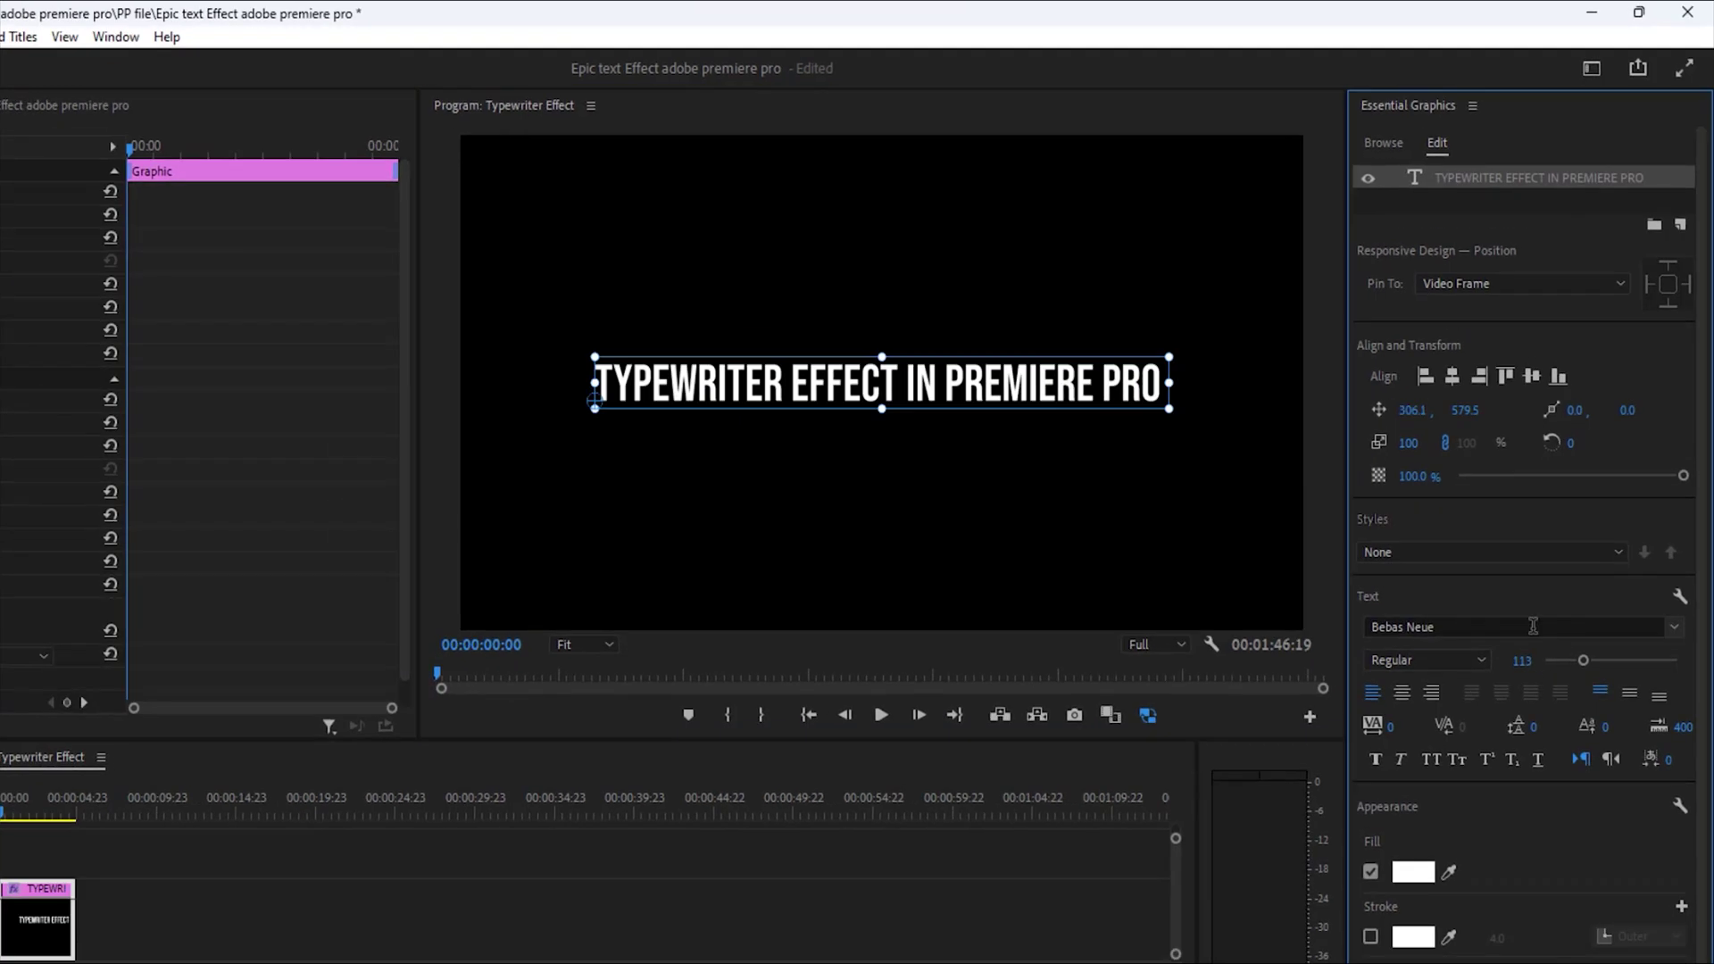
- Set the title to Roboto Bold at size 89 and centre it horizontally
{"action": "left_click", "coordinate": [1532, 659]}
{"action": "type", "text": "robo"}
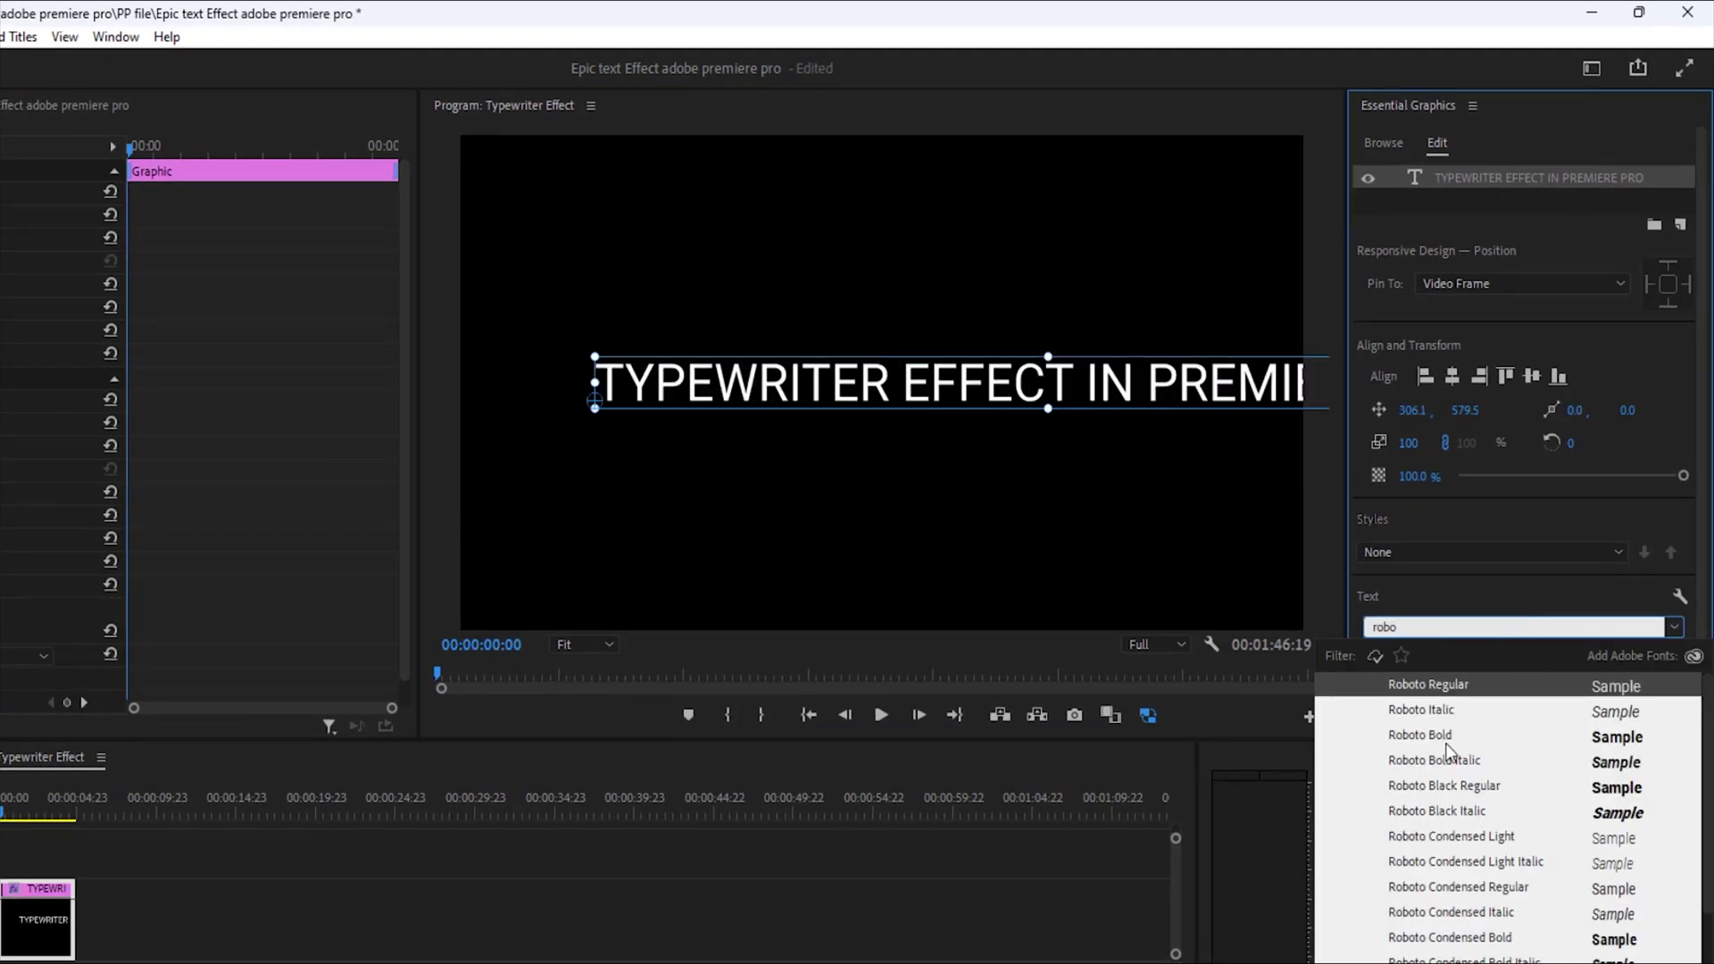
{"action": "left_click", "coordinate": [1438, 739]}
{"action": "left_click_drag", "start_coordinate": [1585, 661], "coordinate": [1572, 661]}
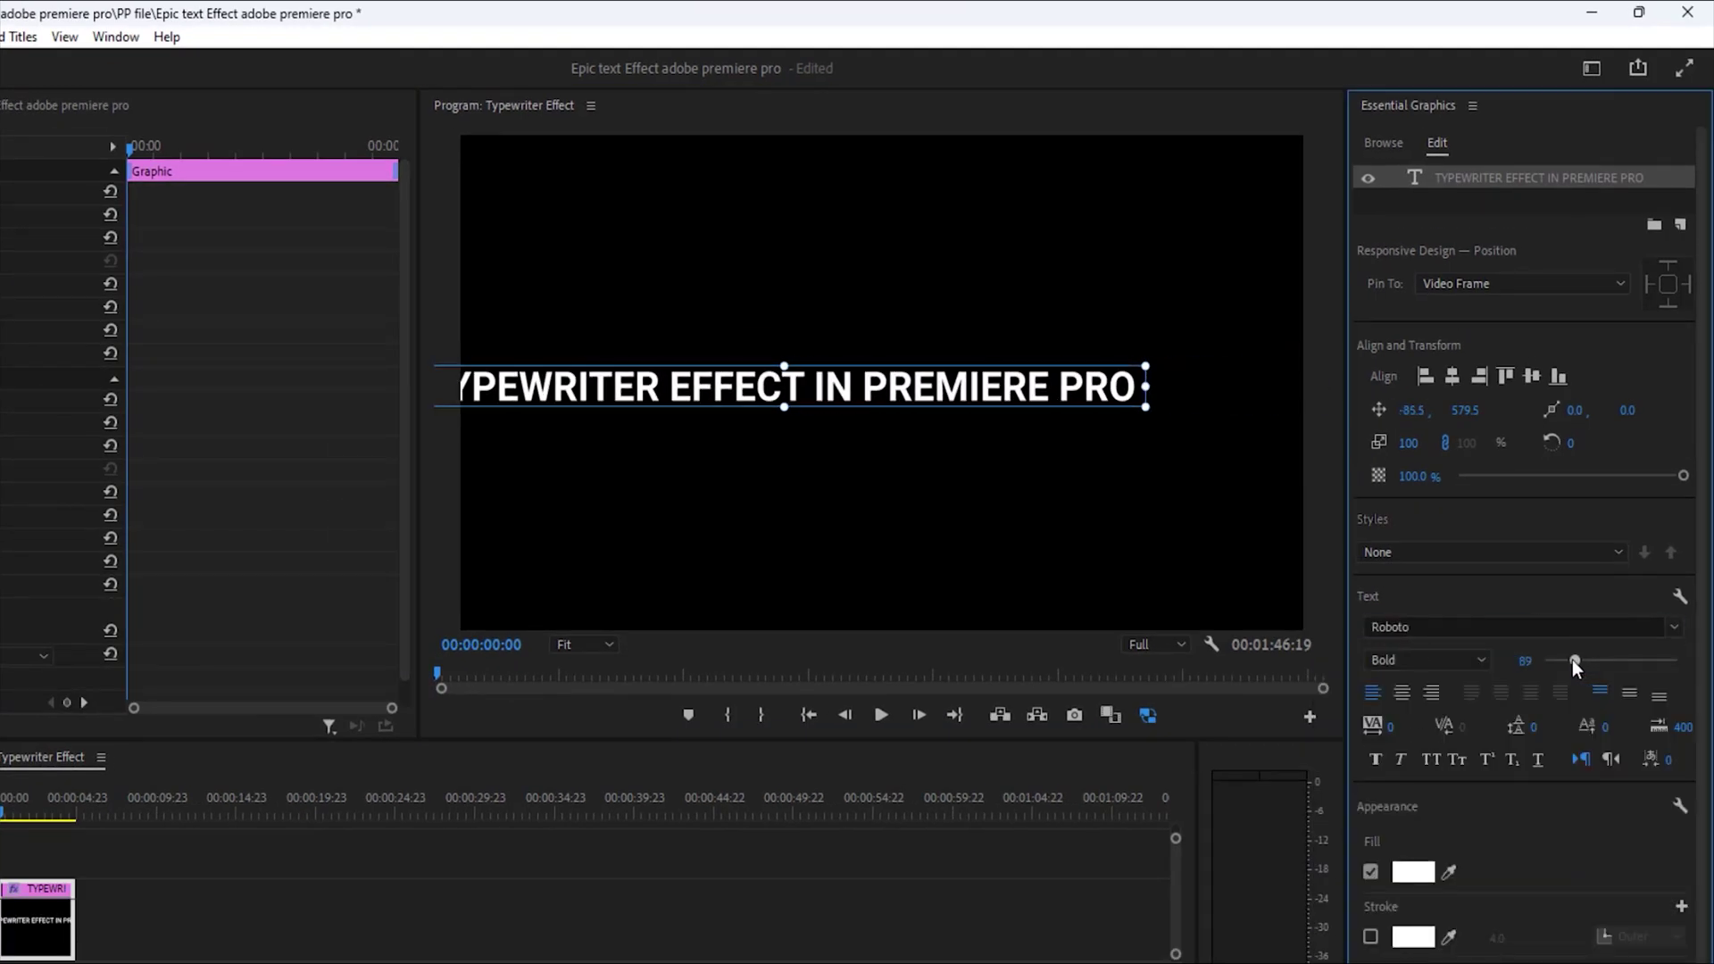
{"action": "left_click", "coordinate": [1460, 375]}
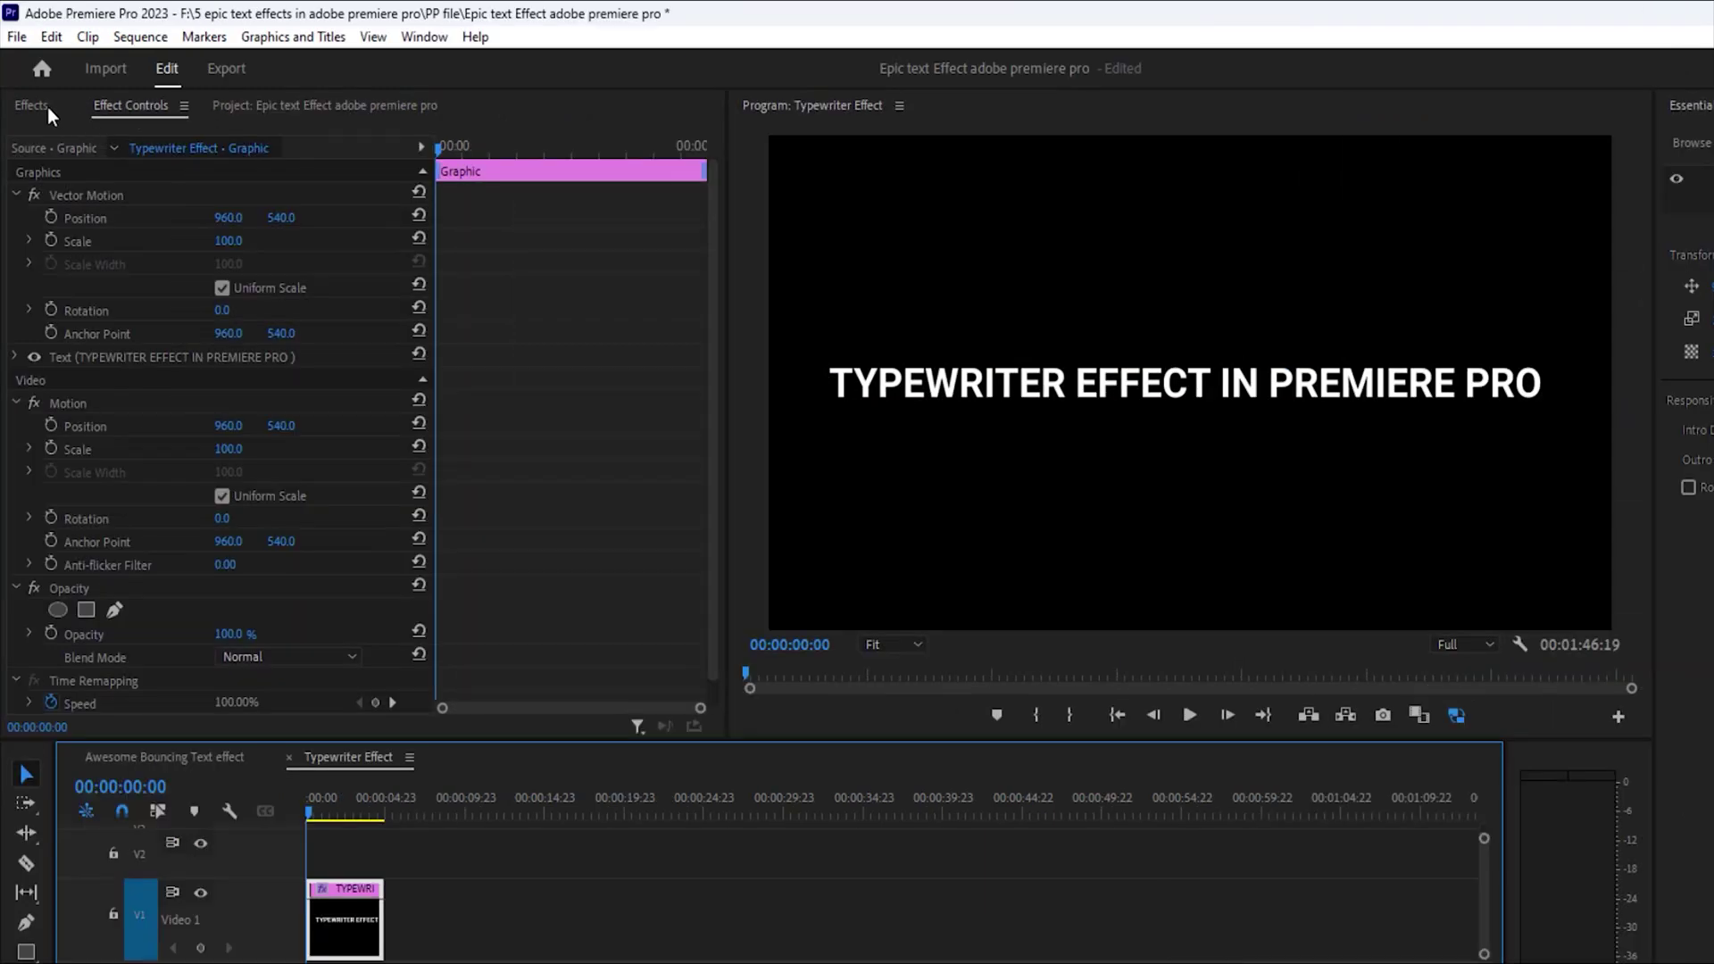
- Find the Linear Wipe effect and apply it to the title clip
{"action": "left_click", "coordinate": [46, 107]}
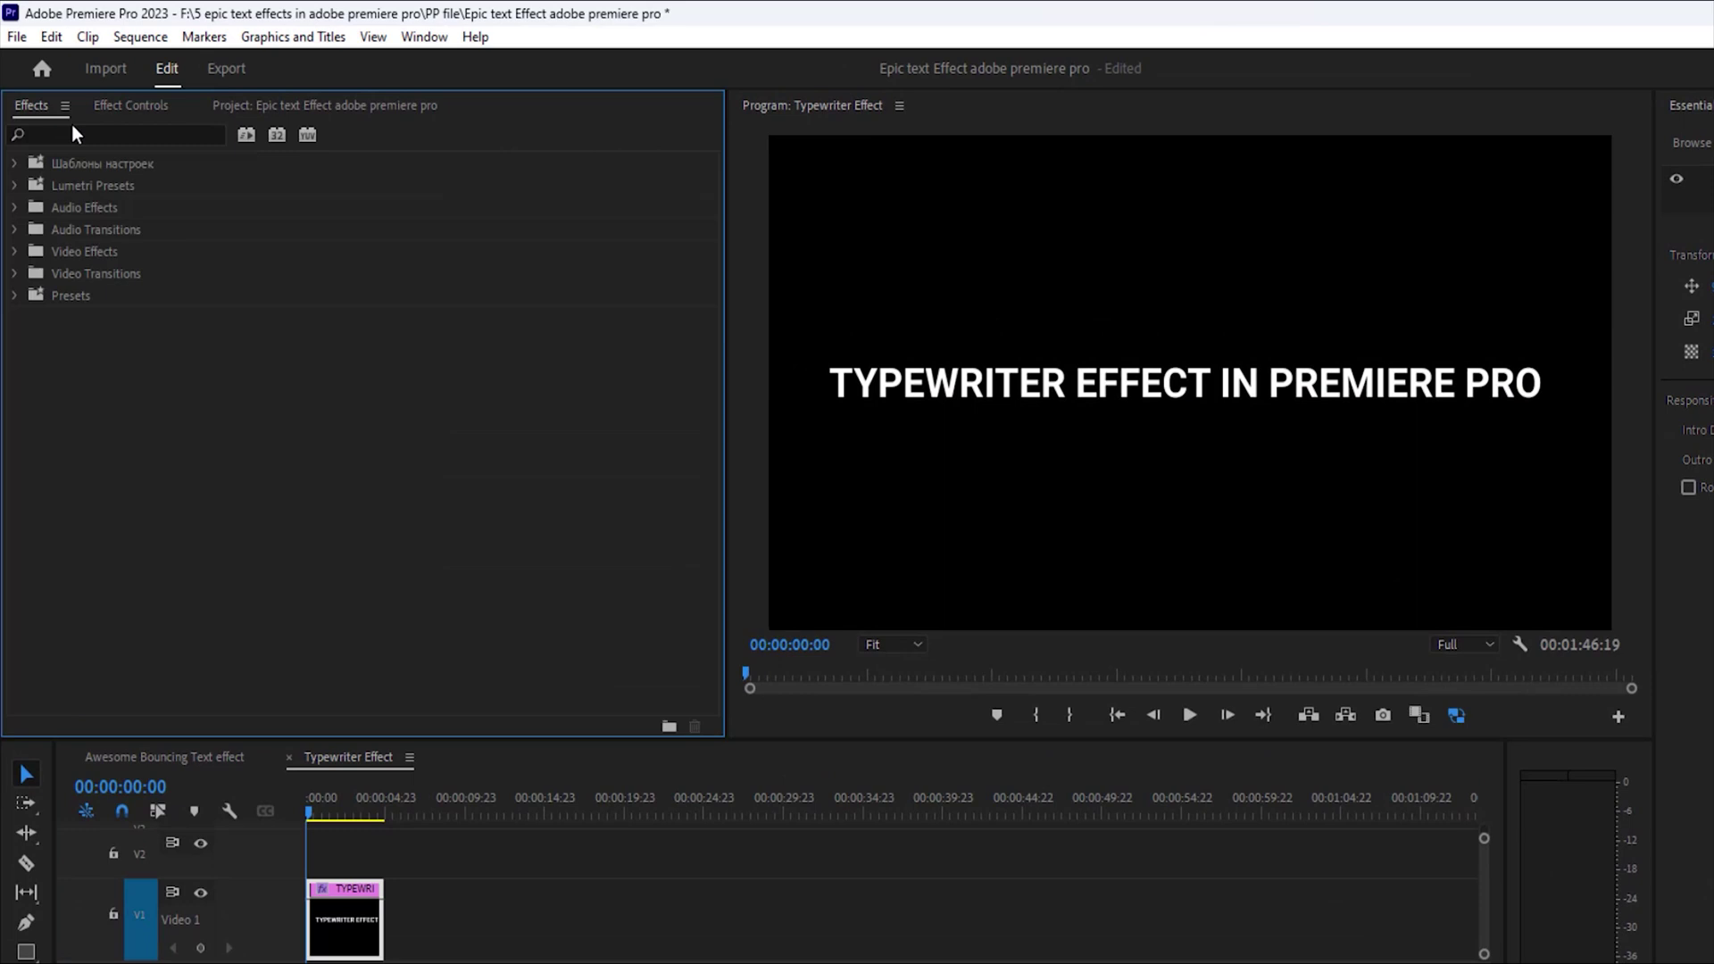
{"action": "left_click", "coordinate": [77, 136]}
{"action": "type", "text": "line"}
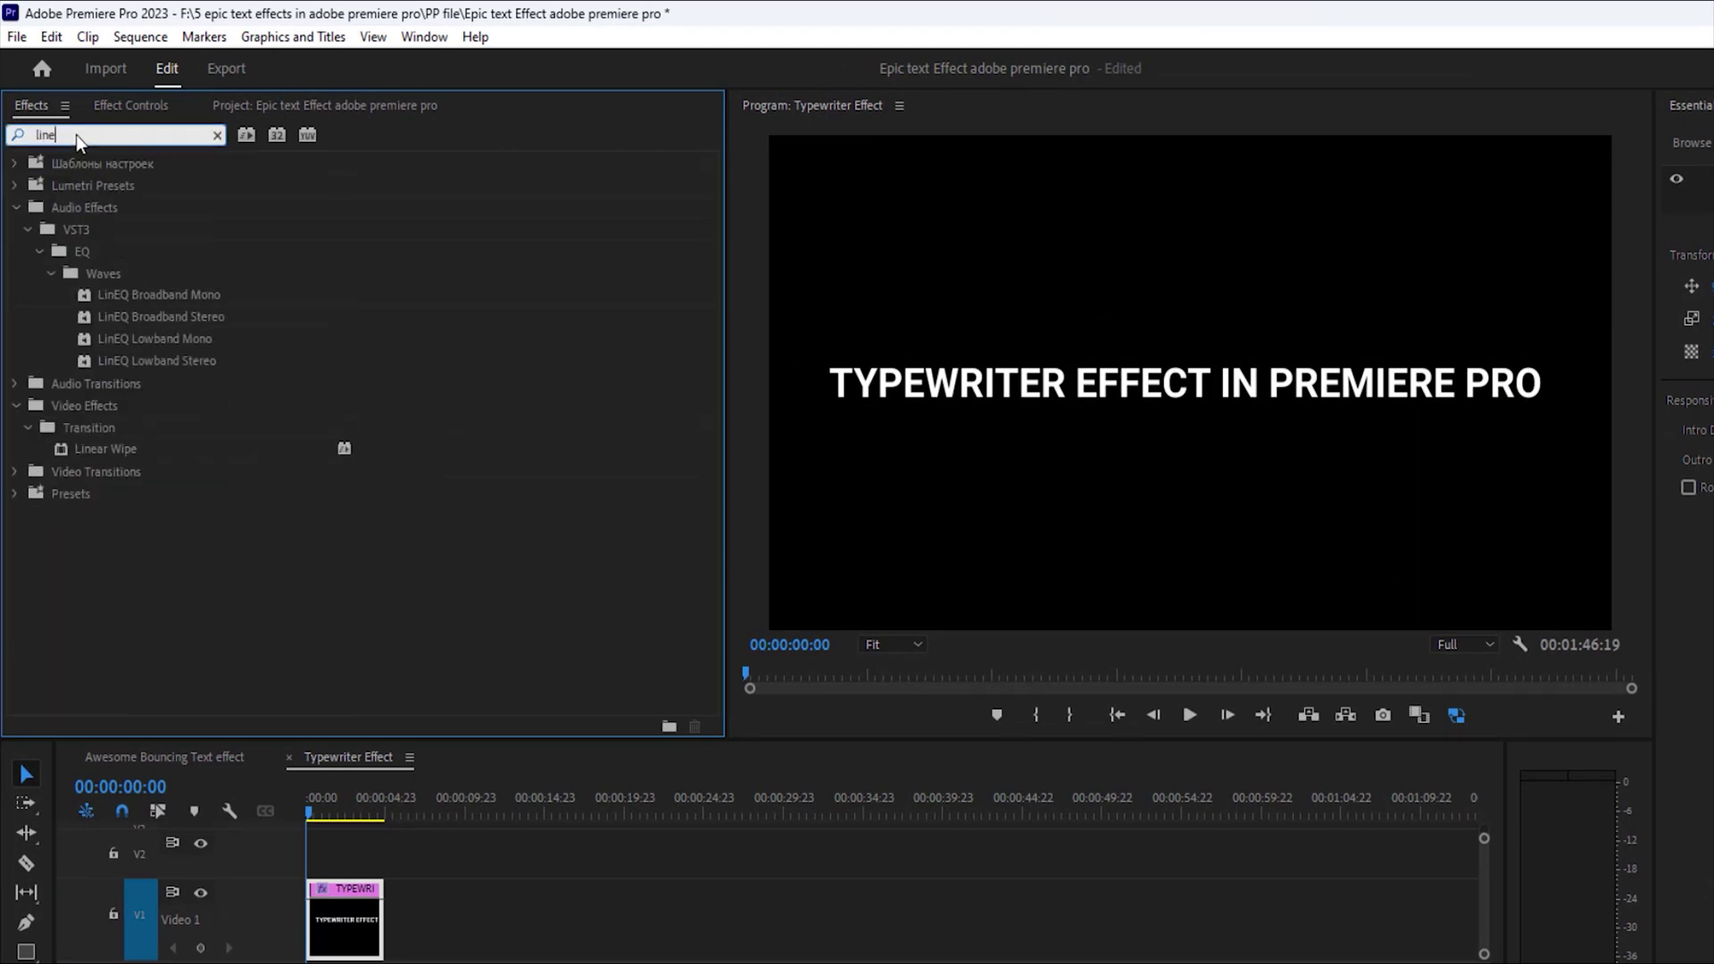
{"action": "left_click", "coordinate": [76, 448]}
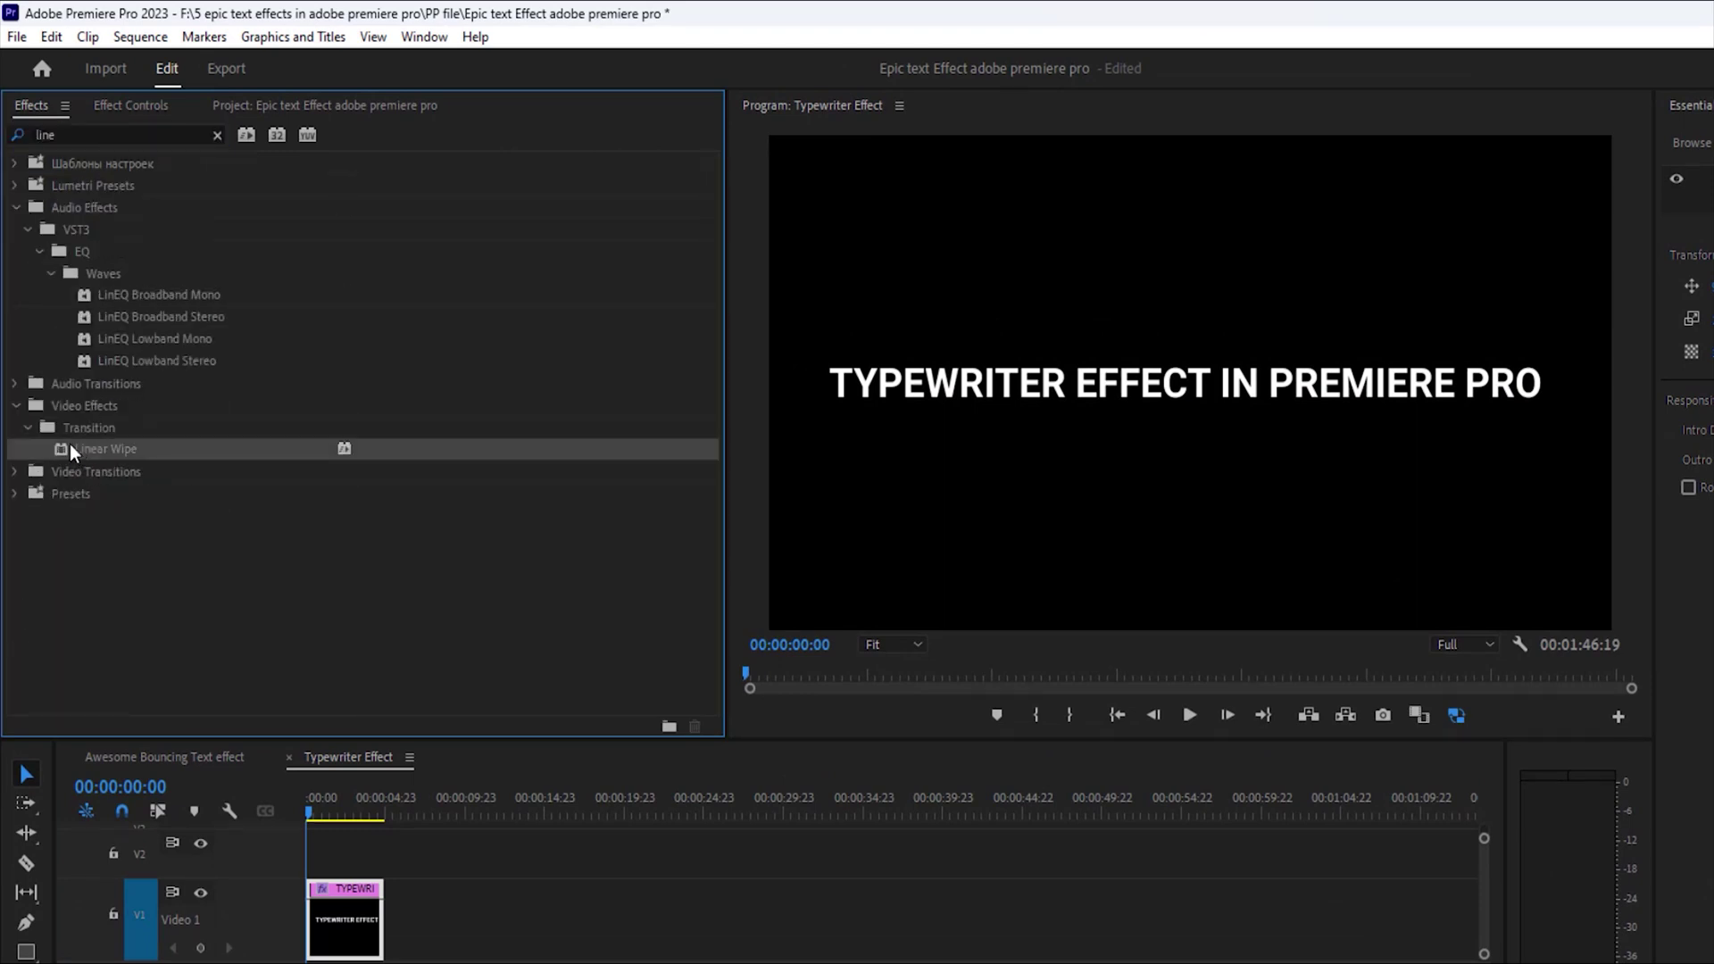
{"action": "left_click_drag", "start_coordinate": [70, 447], "coordinate": [348, 920]}
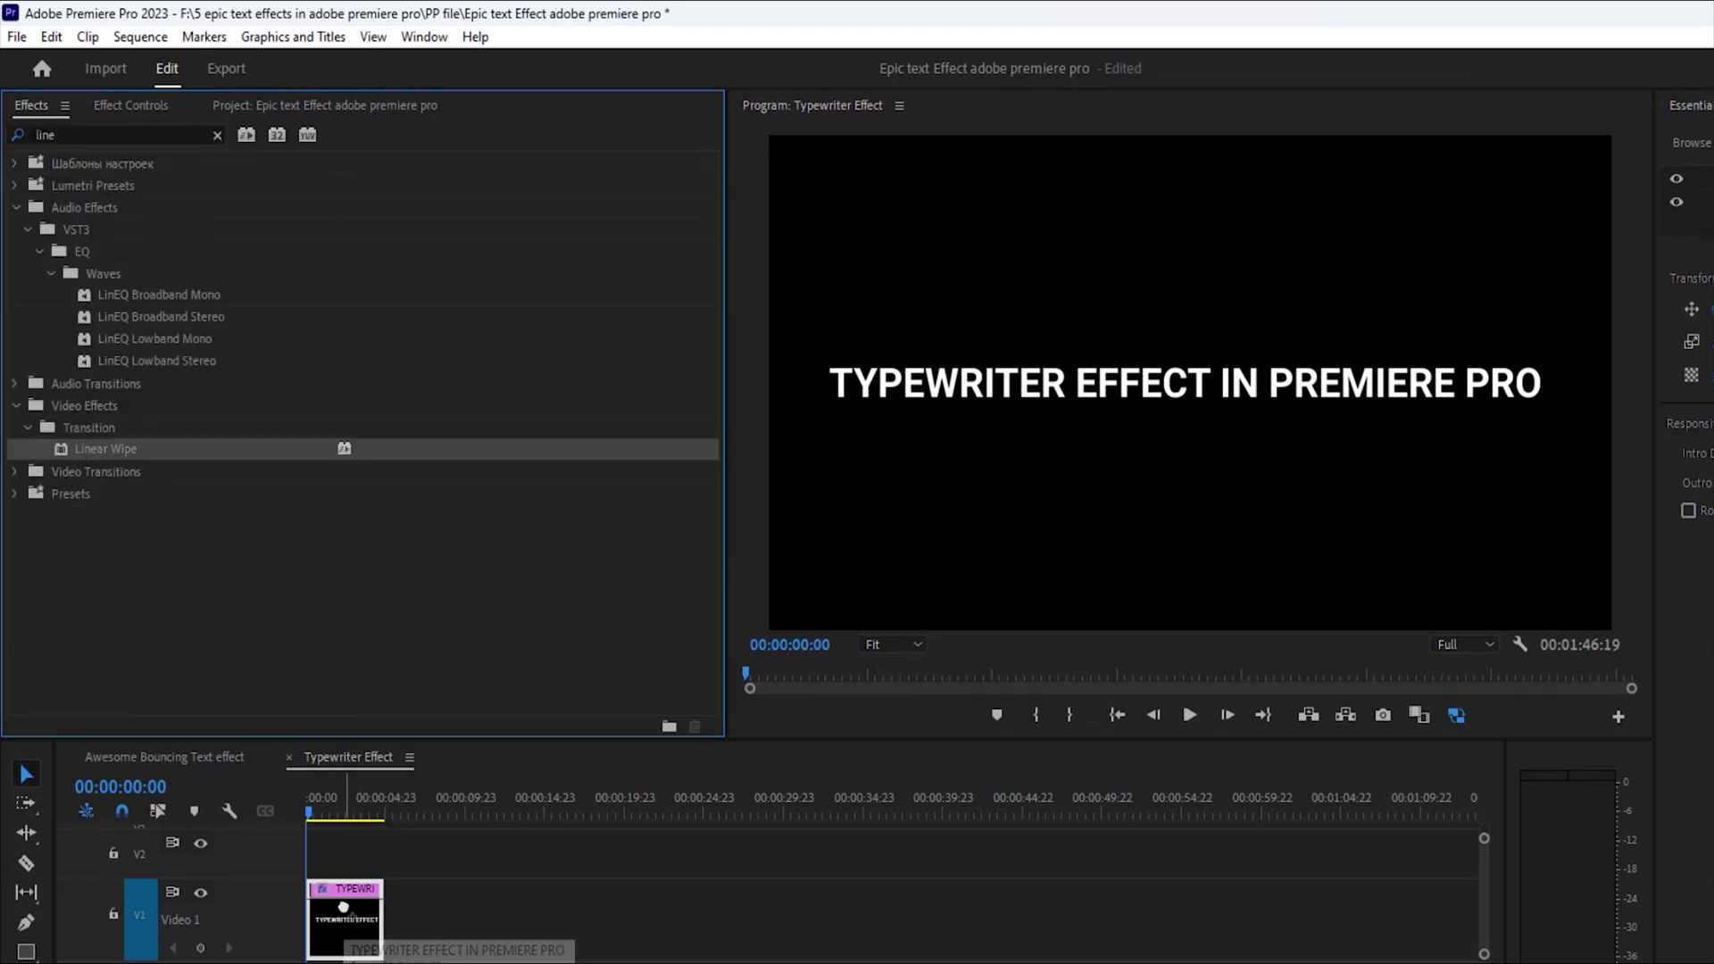
- Set the Linear Wipe angle to 270° and raise Transition Completion to about 94%
{"action": "left_click", "coordinate": [122, 104]}
{"action": "scroll", "coordinate": [455, 406], "scroll_direction": "down", "scroll_amount": 3}
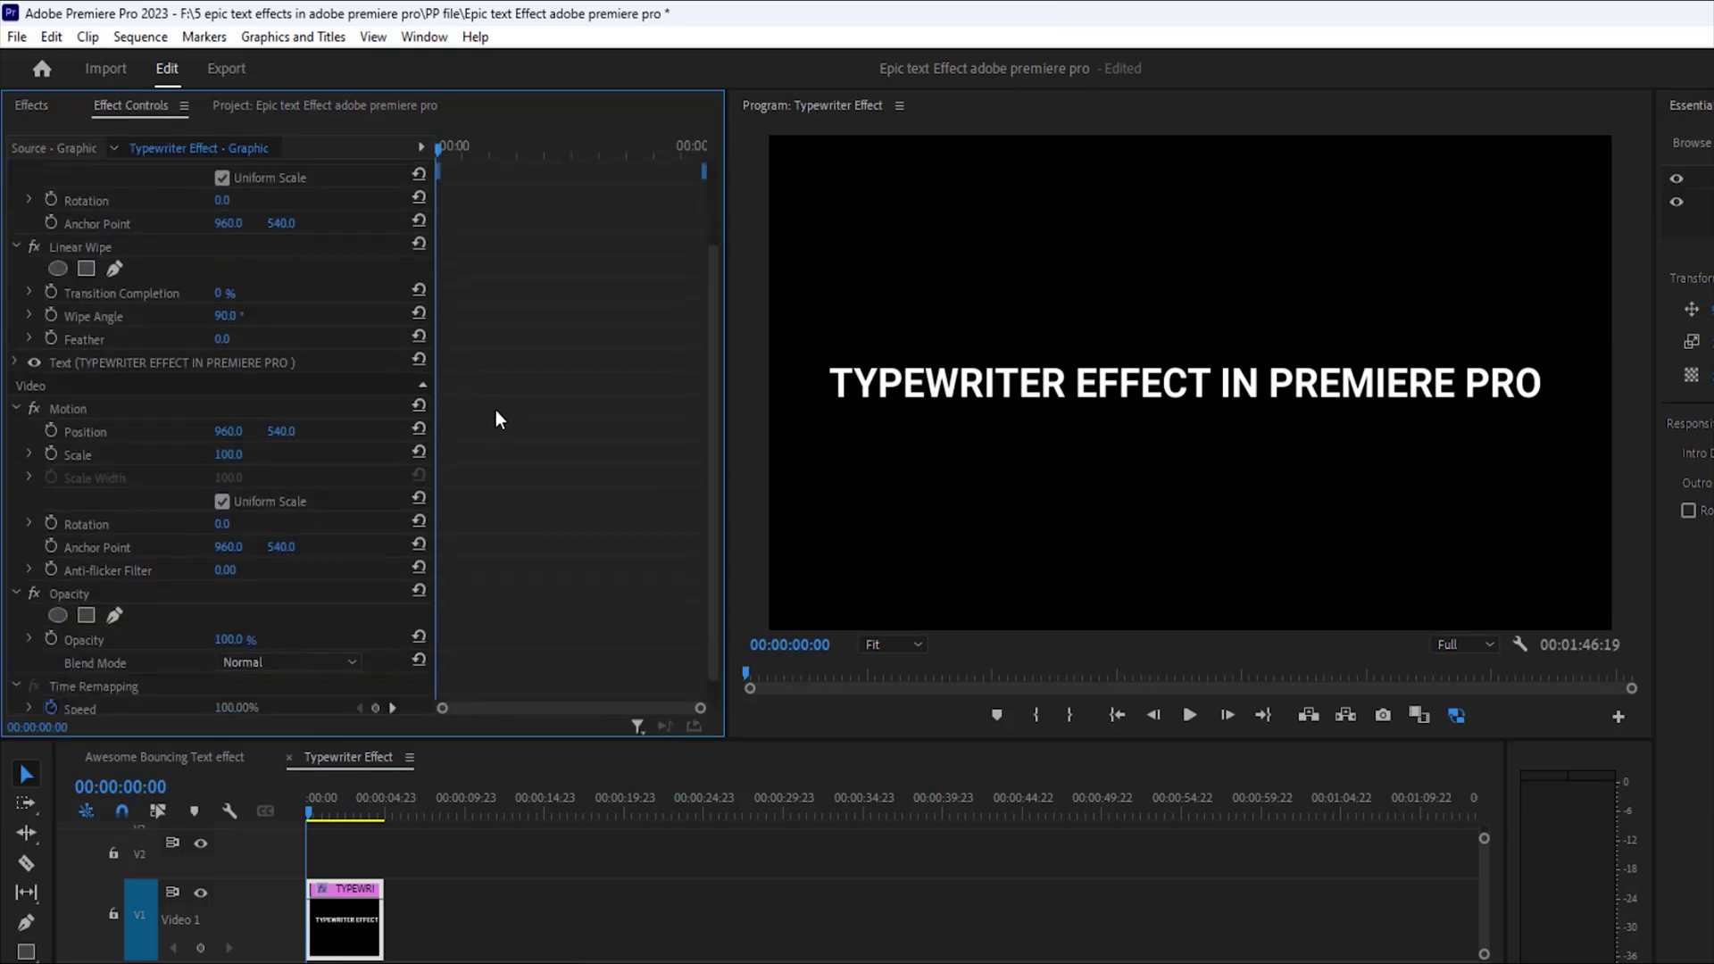
{"action": "scroll", "coordinate": [253, 306], "scroll_direction": "up", "scroll_amount": 2}
{"action": "left_click", "coordinate": [231, 373]}
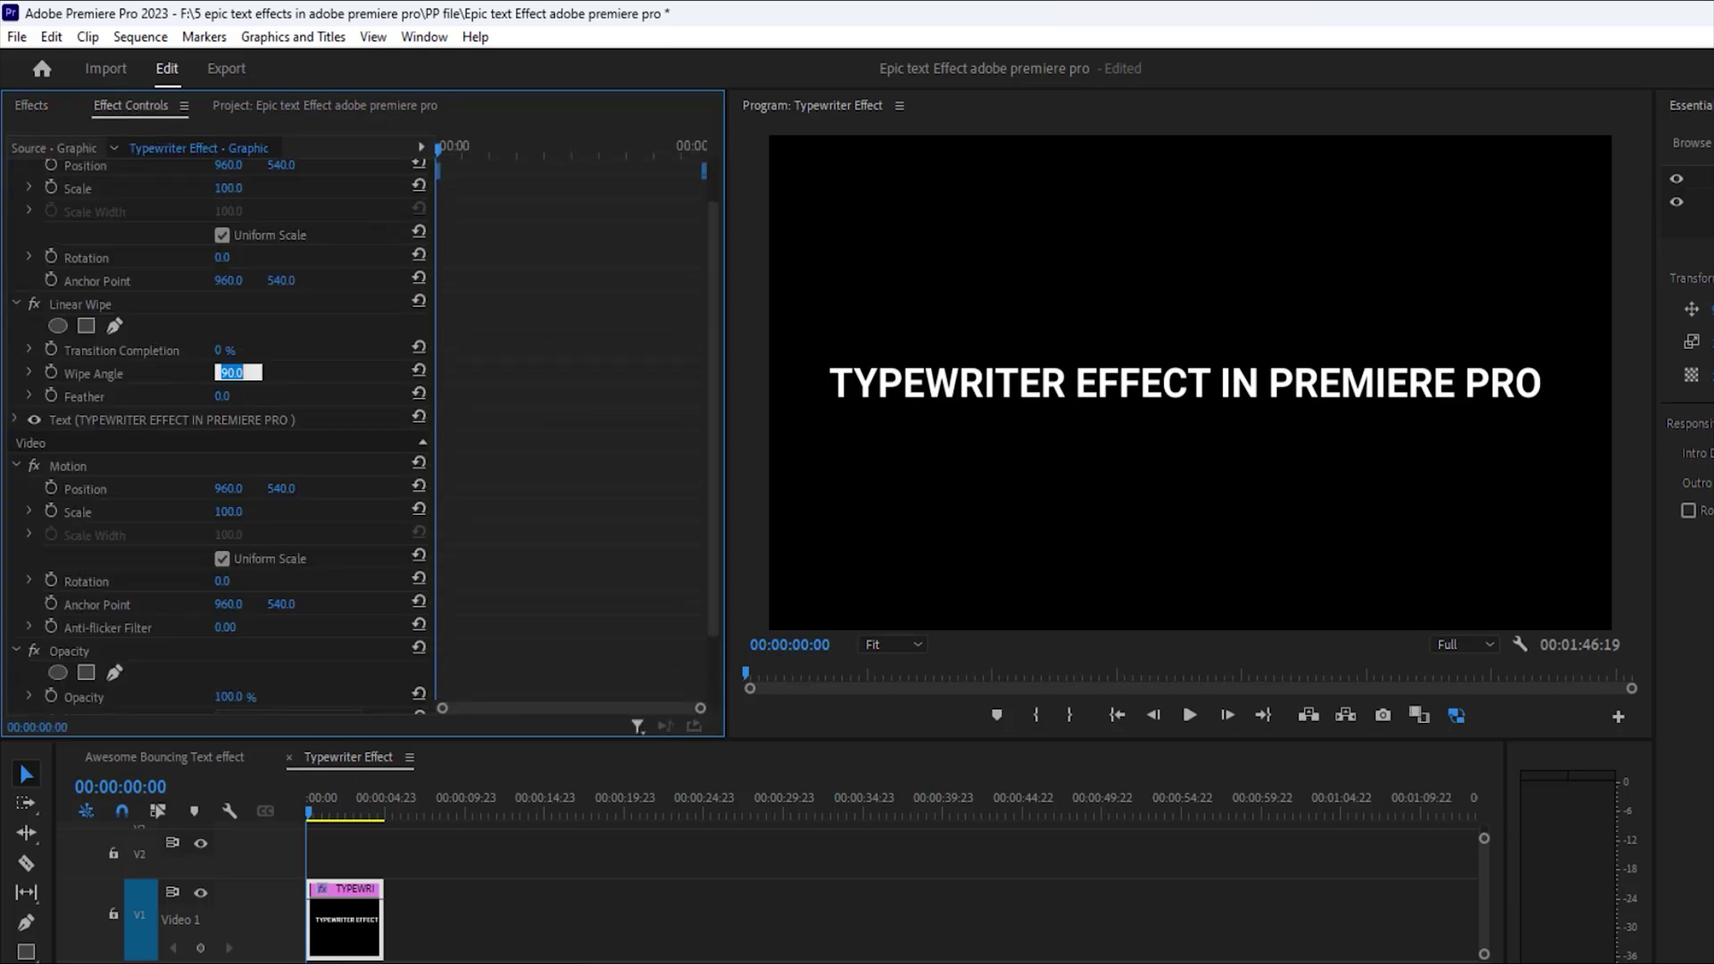
{"action": "type", "text": "270"}
{"action": "key", "text": "Return"}
{"action": "left_click_drag", "start_coordinate": [220, 352], "coordinate": [302, 353]}
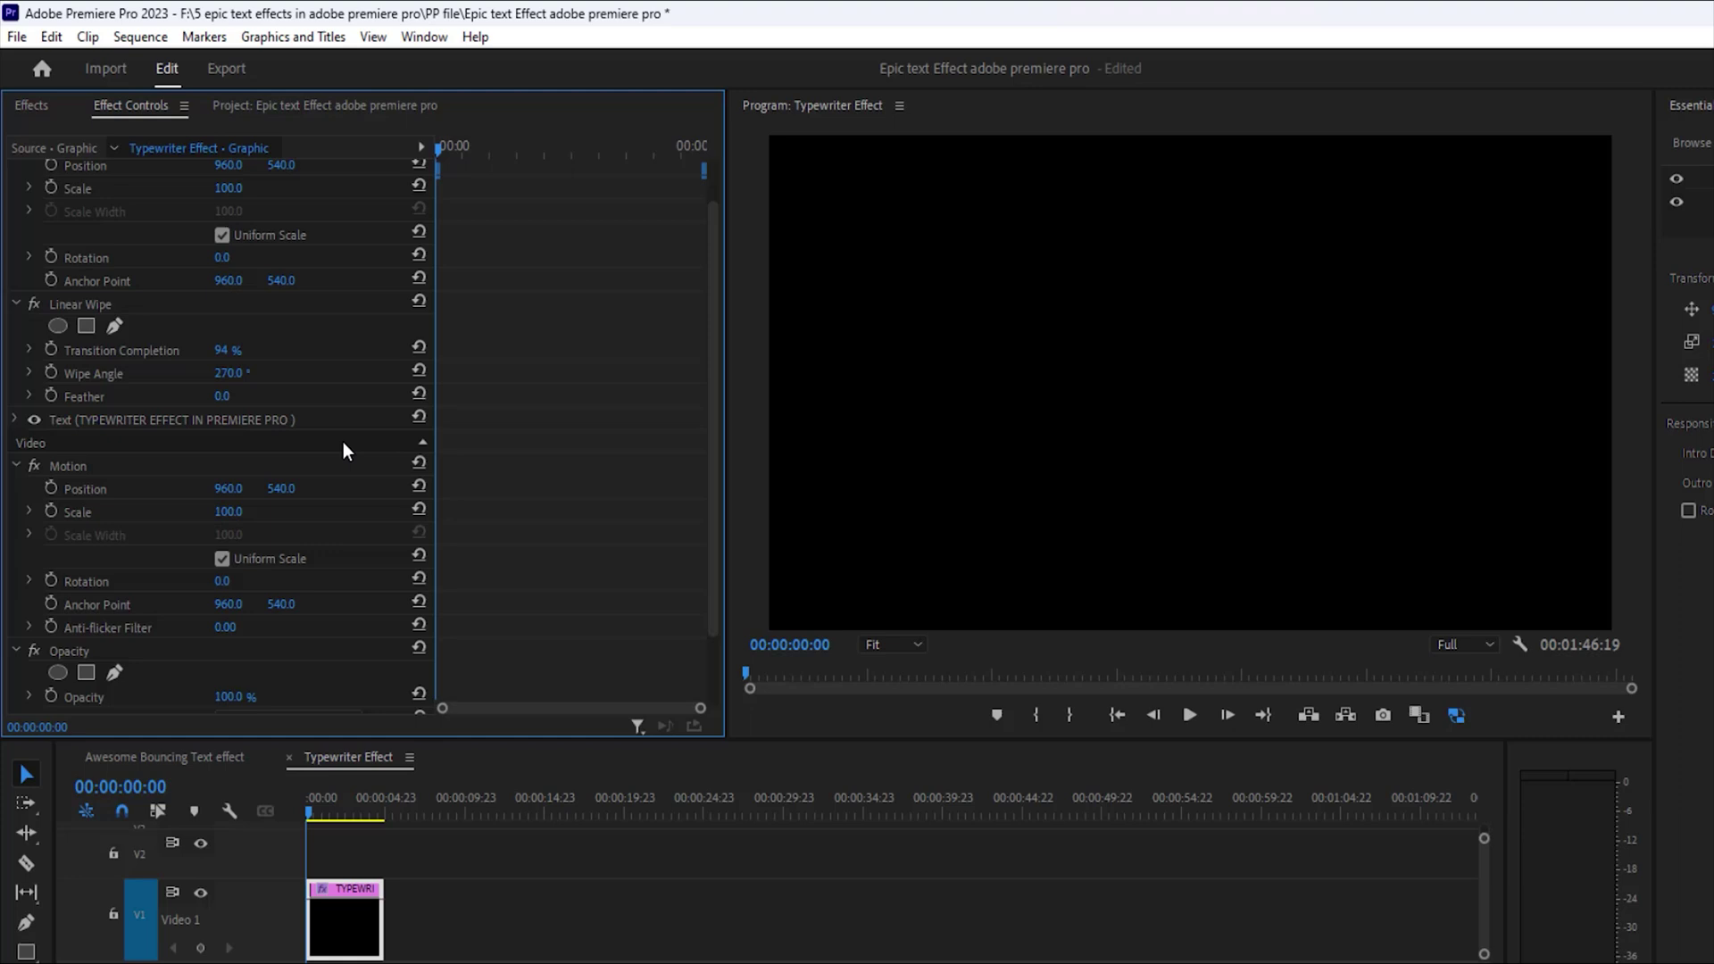
- Keyframe Transition Completion from 94% at the start to 0% at 00:00:03:20, then play the reveal
{"action": "left_click", "coordinate": [52, 348]}
{"action": "left_click_drag", "start_coordinate": [437, 151], "coordinate": [648, 176]}
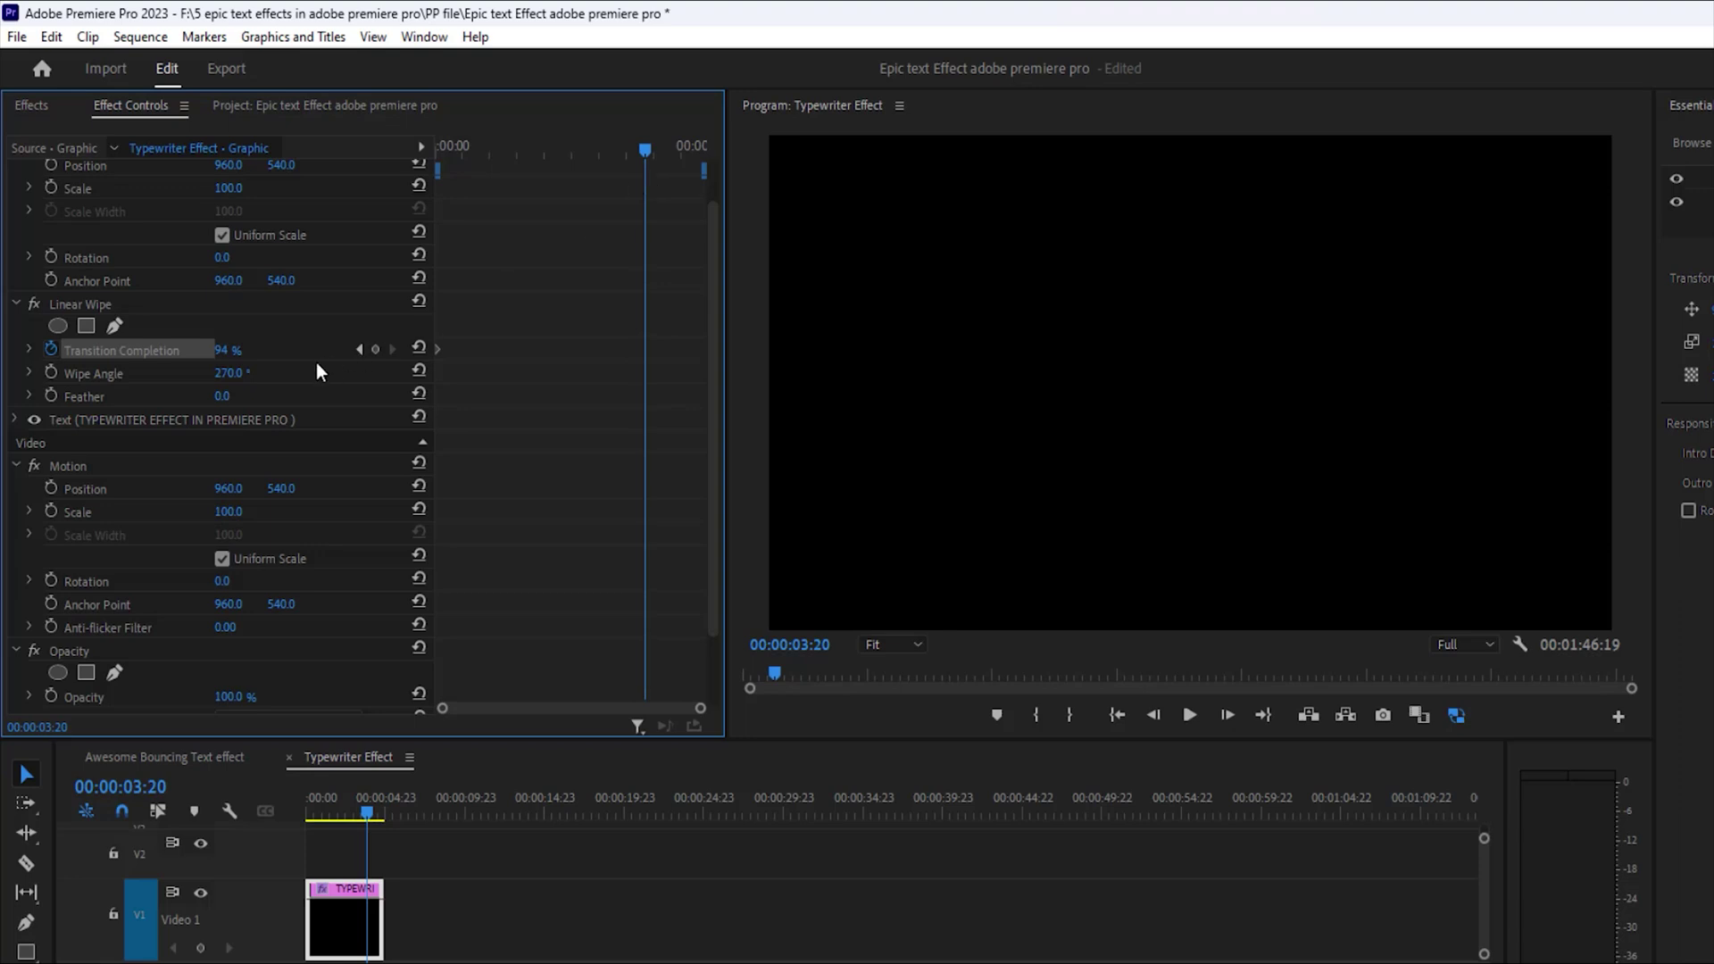
{"action": "left_click", "coordinate": [419, 348]}
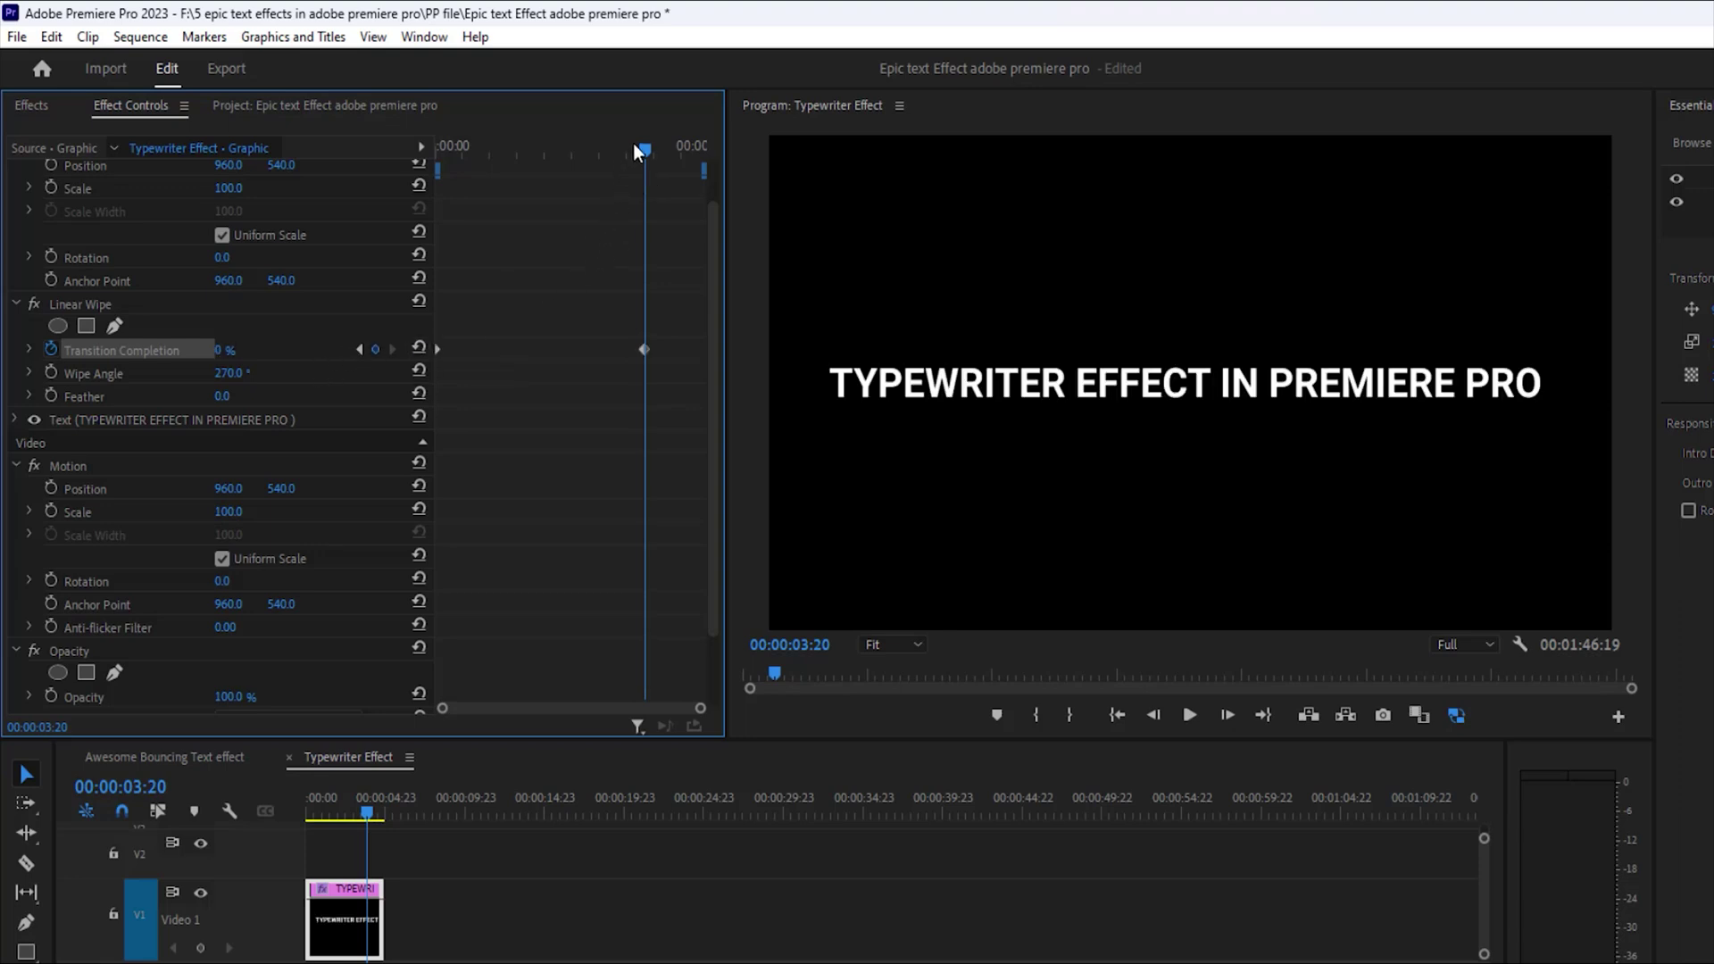
{"action": "left_click_drag", "start_coordinate": [634, 146], "coordinate": [361, 290]}
{"action": "key", "text": "space"}
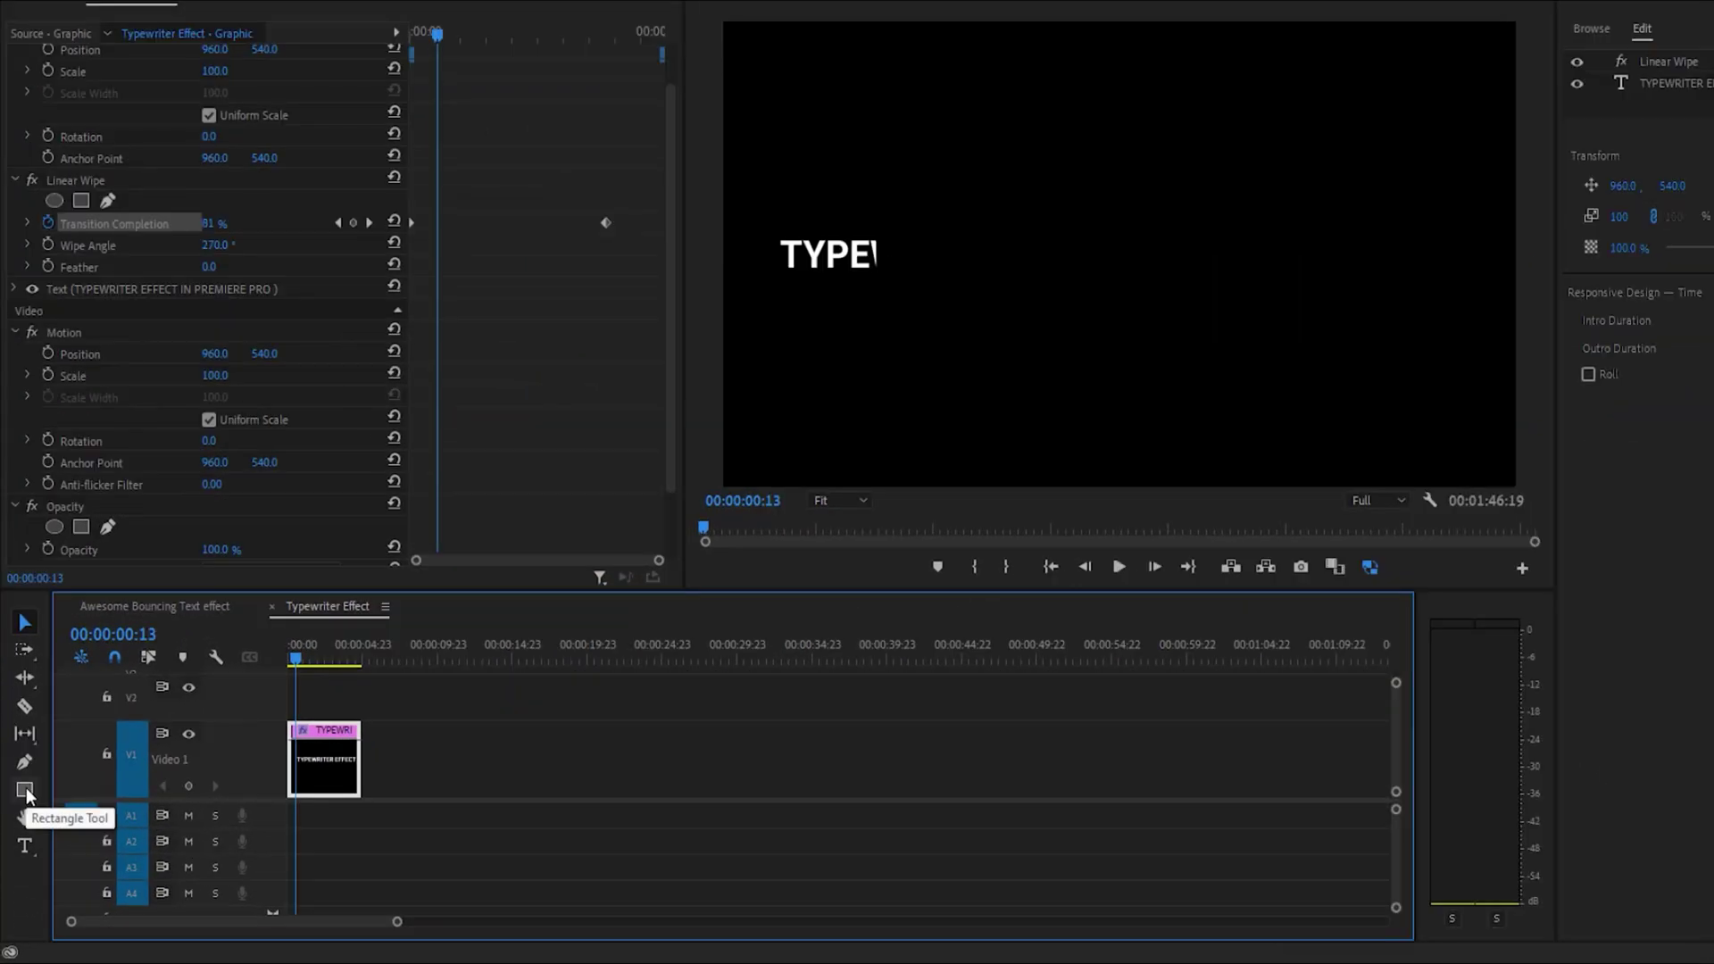
- Draw a thin vertical rectangle just left of the title as the text cursor
{"action": "left_click", "coordinate": [25, 790]}
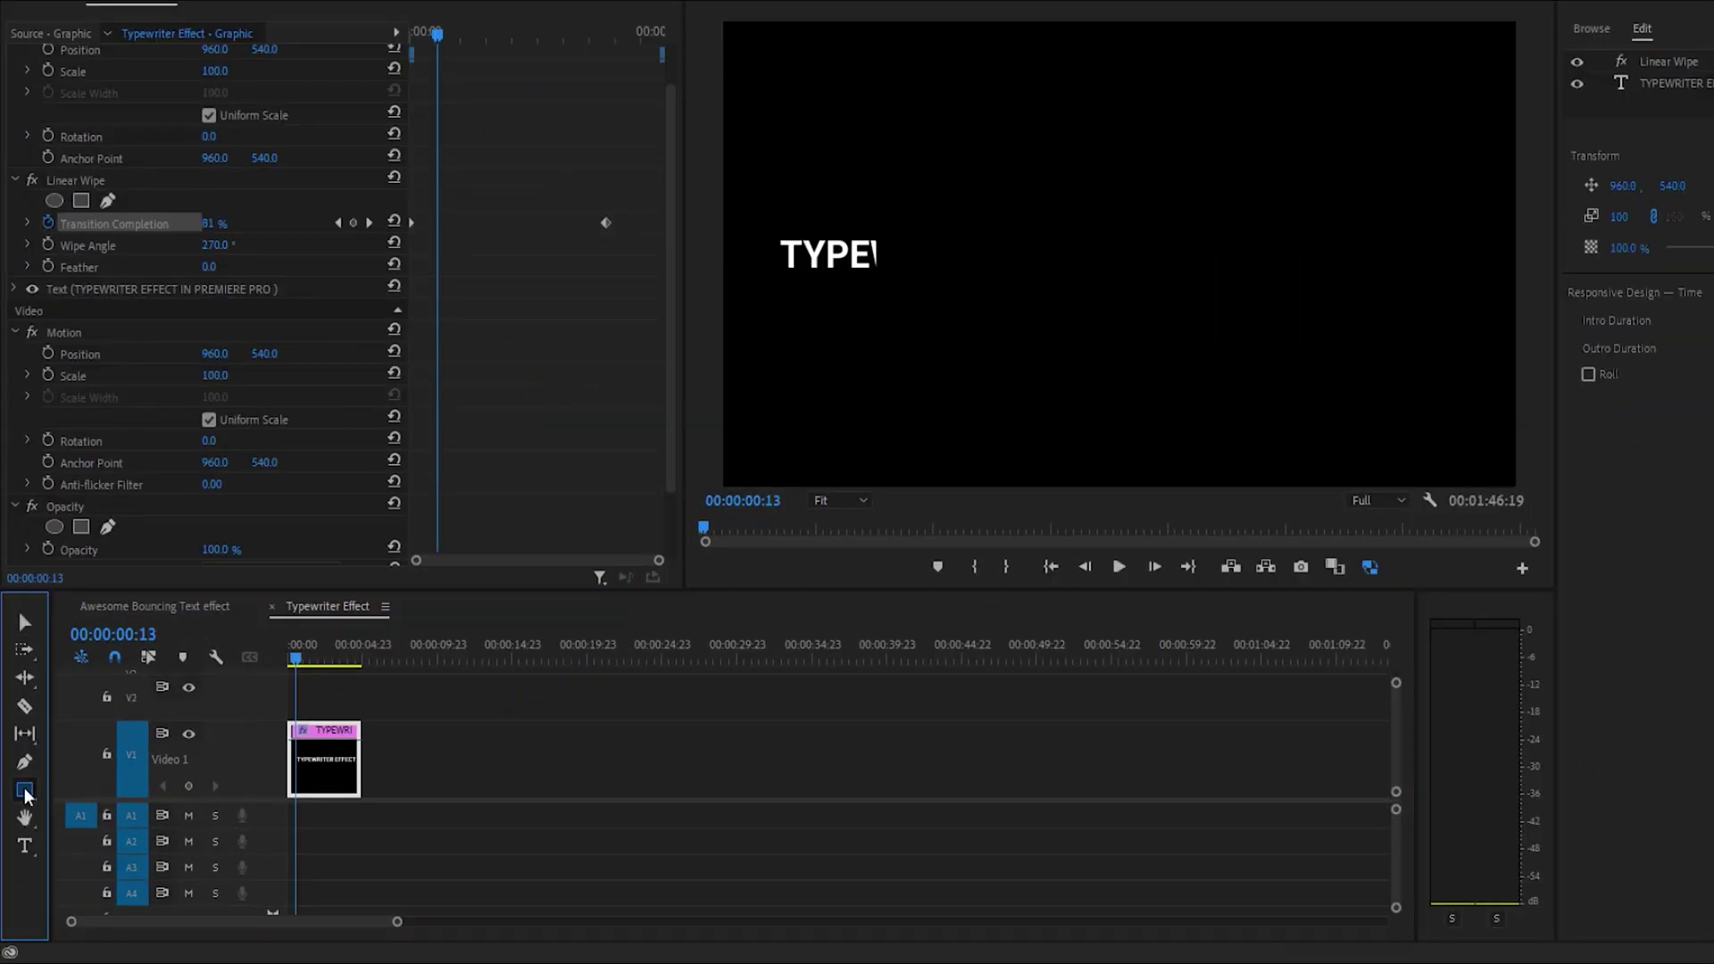
{"action": "left_click", "coordinate": [772, 229]}
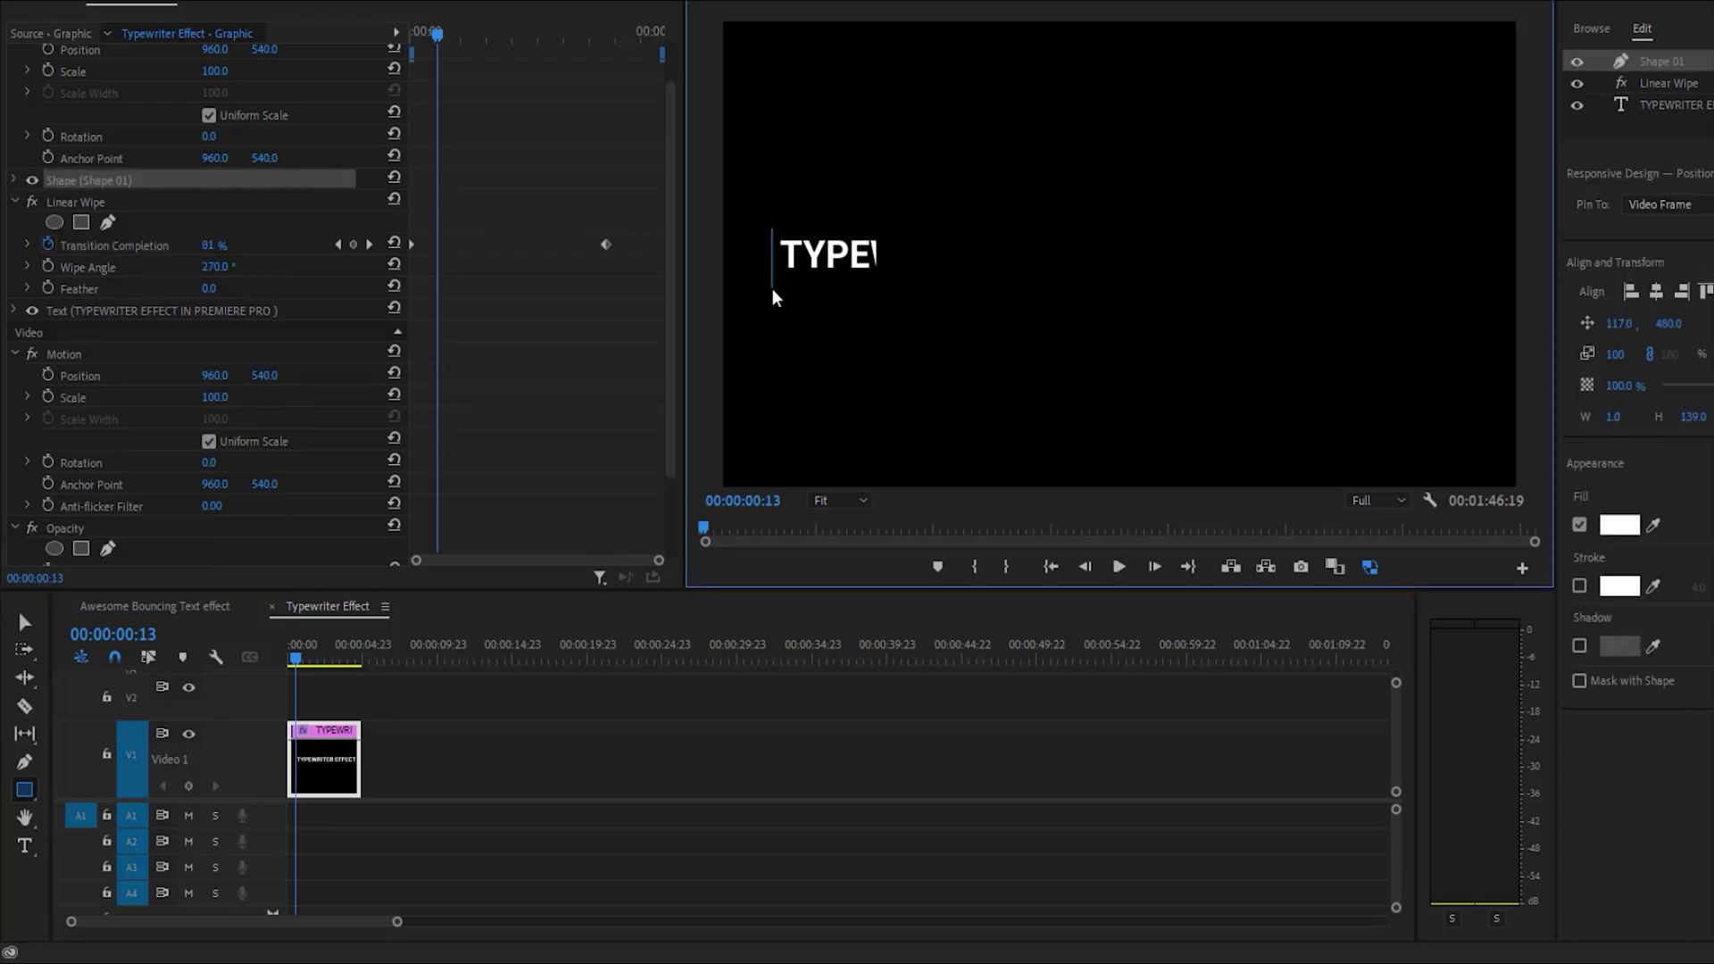
{"action": "left_click_drag", "start_coordinate": [773, 287], "coordinate": [780, 282]}
- At 150% preview zoom, nudge the bar just left of the T, then return to Fit
{"action": "left_click", "coordinate": [839, 499]}
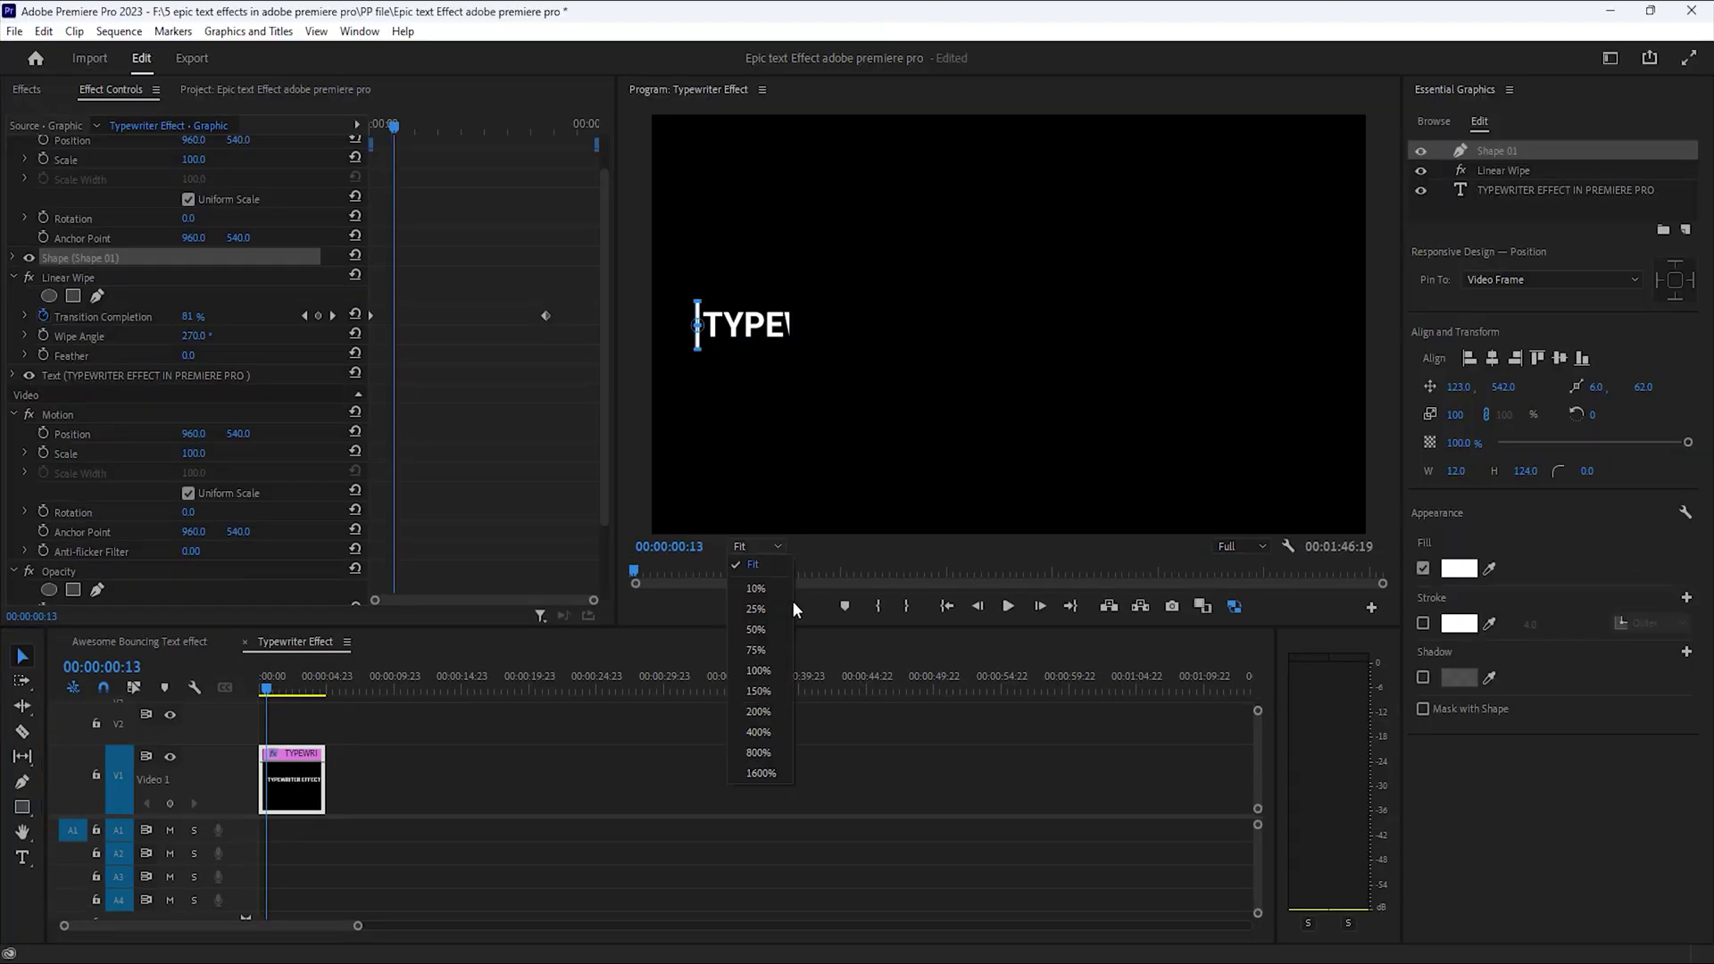
{"action": "left_click", "coordinate": [759, 692]}
{"action": "left_click_drag", "start_coordinate": [960, 526], "coordinate": [671, 533]}
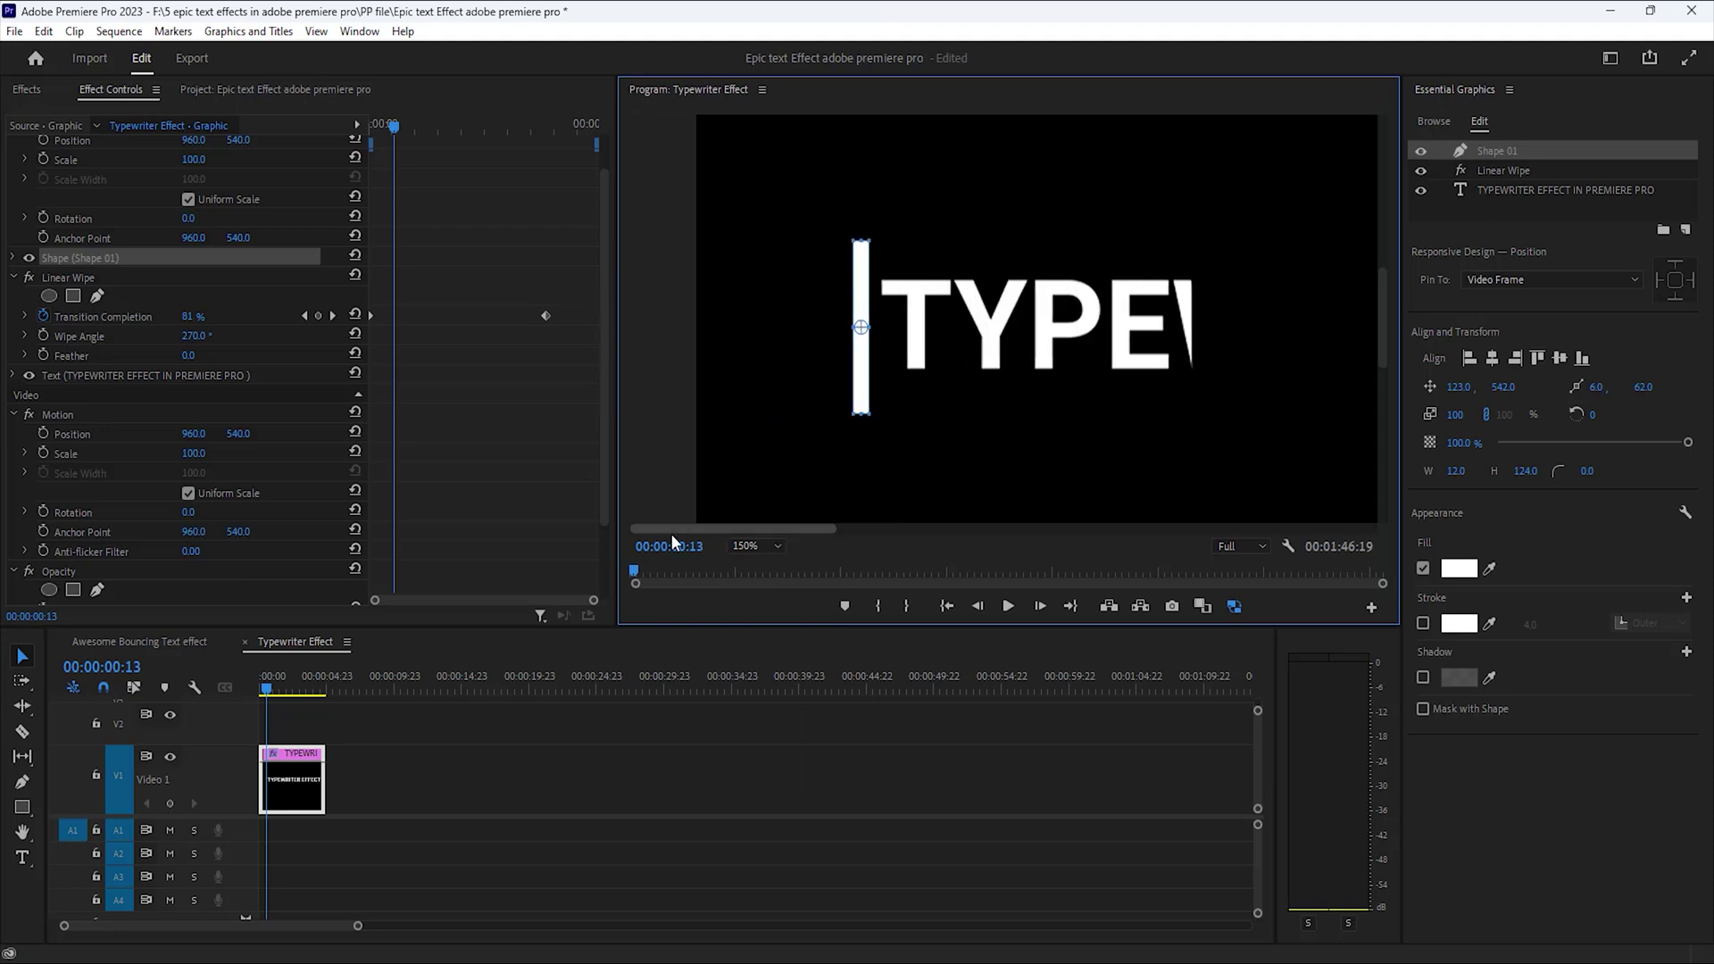
{"action": "mouse_move", "coordinate": [876, 387]}
{"action": "left_mouse_down"}
{"action": "mouse_move", "coordinate": [850, 373]}
{"action": "mouse_move", "coordinate": [863, 384]}
{"action": "left_mouse_up"}
{"action": "left_click", "coordinate": [754, 545]}
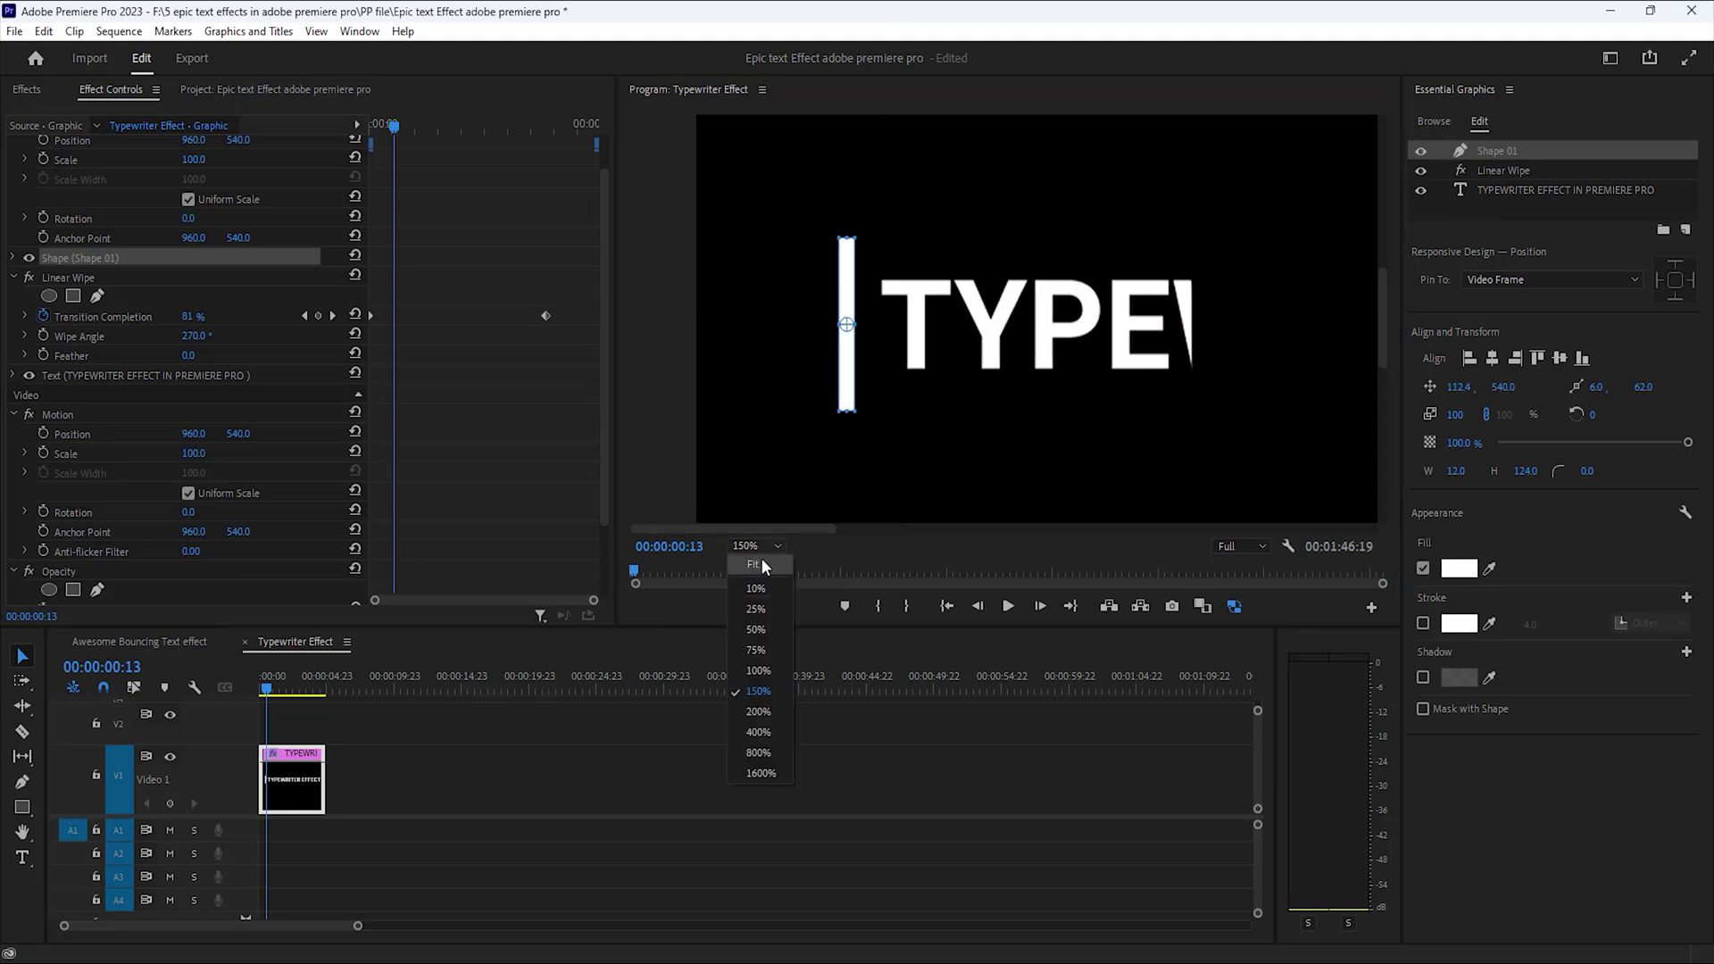
{"action": "left_click", "coordinate": [755, 564]}
{"action": "key", "text": "Home"}
{"action": "left_click", "coordinate": [13, 259]}
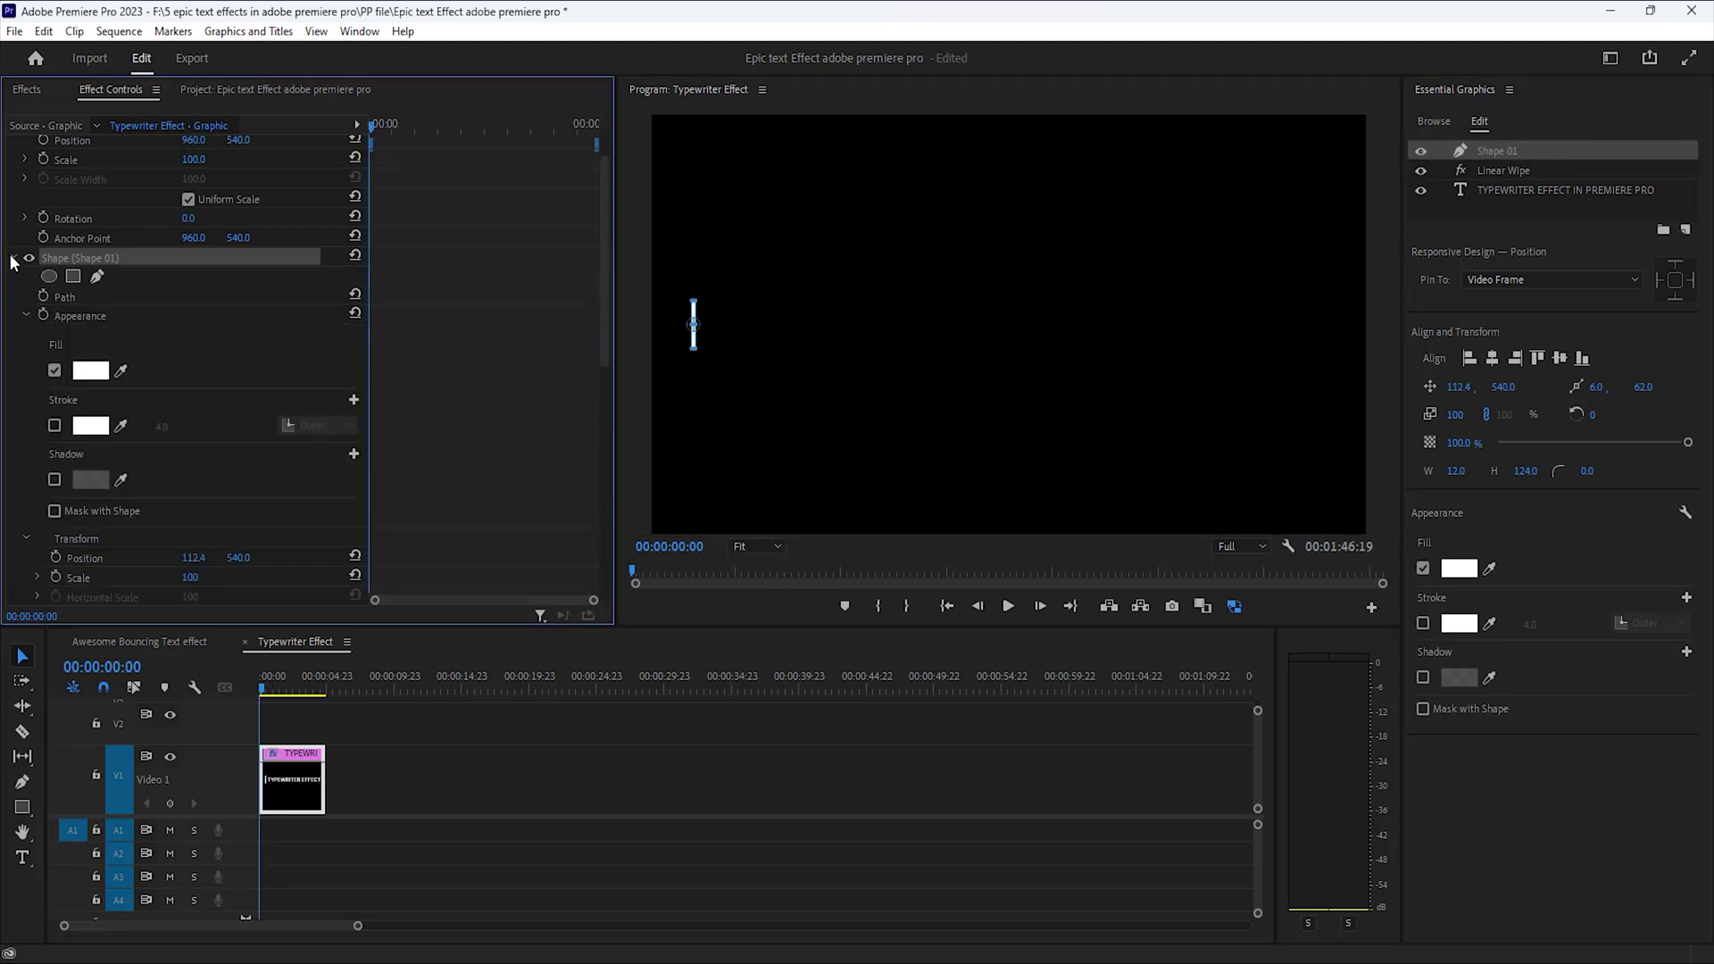
- Keyframe the cursor bar's opacity 100%, 0%, 100% at three-frame intervals
{"action": "scroll", "coordinate": [434, 311], "scroll_direction": "down", "scroll_amount": 5}
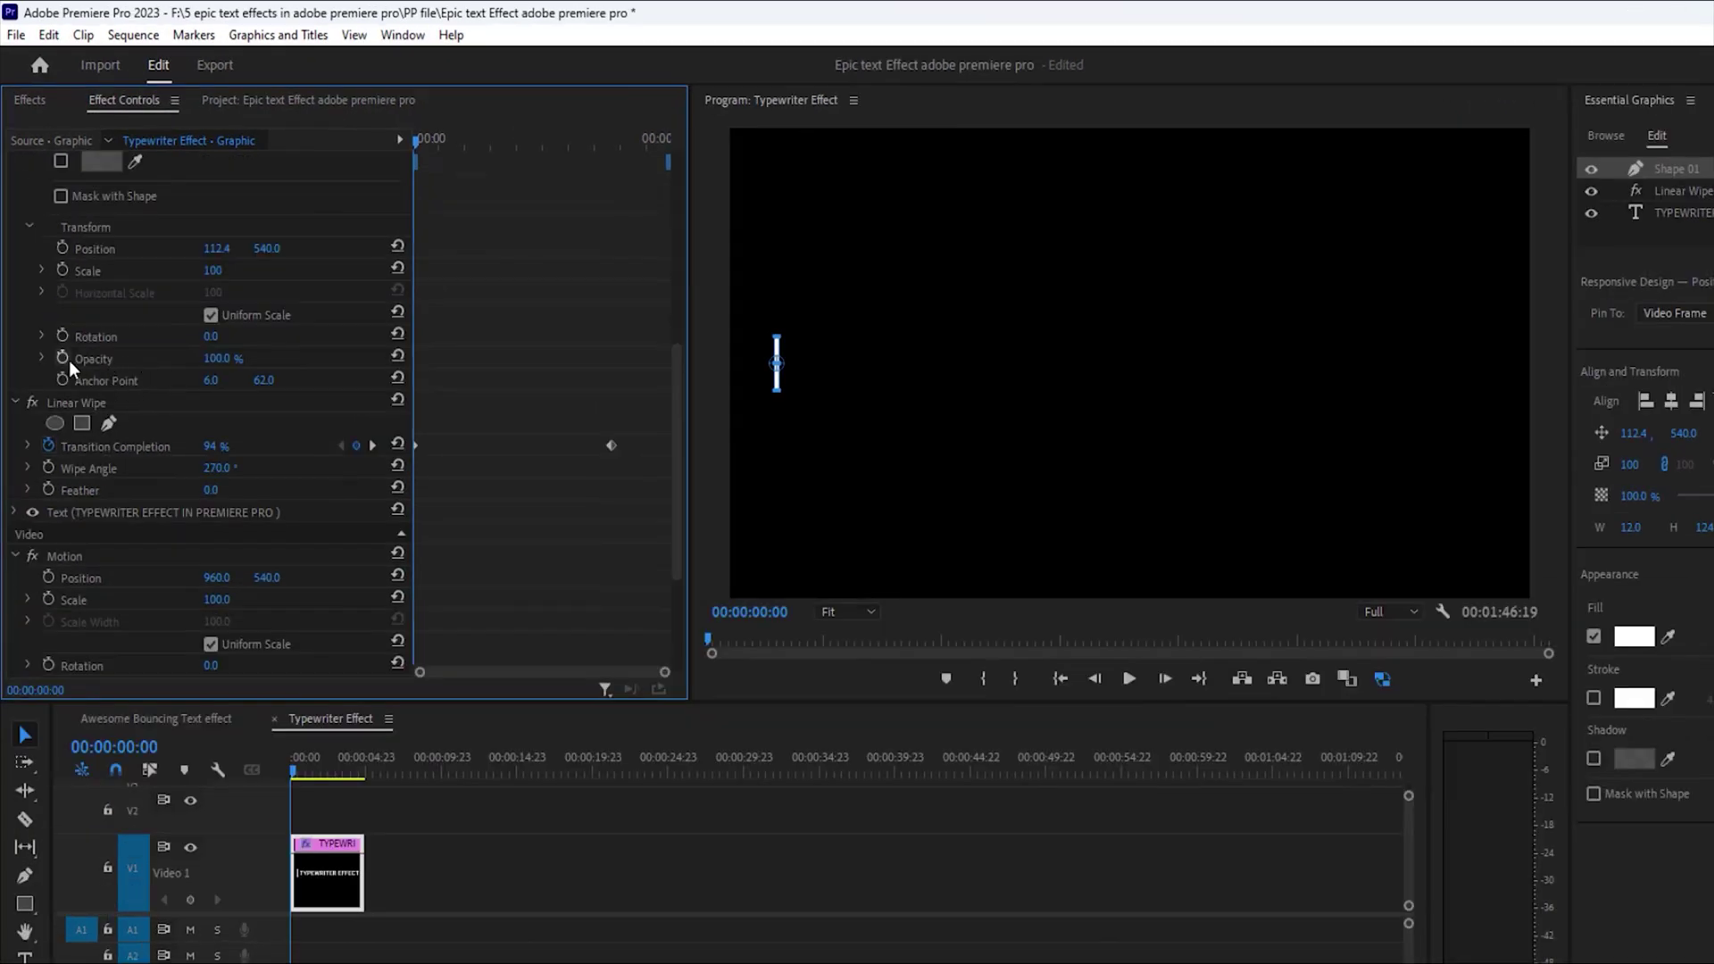
{"action": "left_click", "coordinate": [67, 362]}
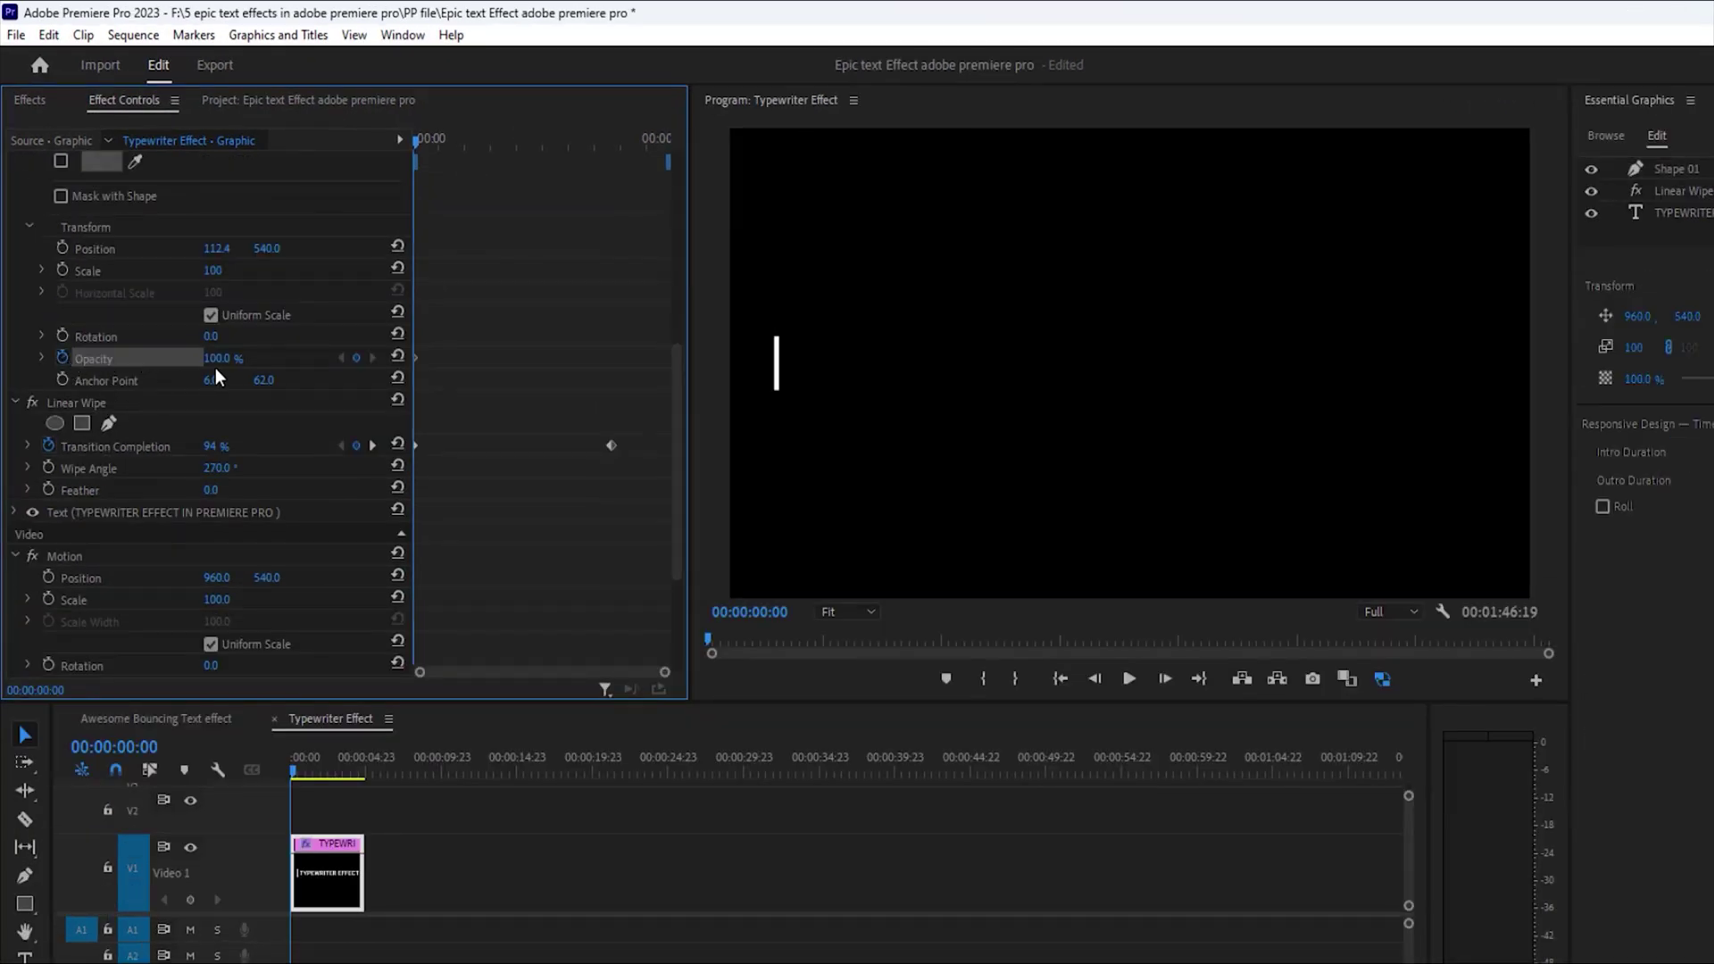
{"action": "key", "text": "Right"}
{"action": "key", "text": "Right"}
{"action": "key", "text": "Right"}
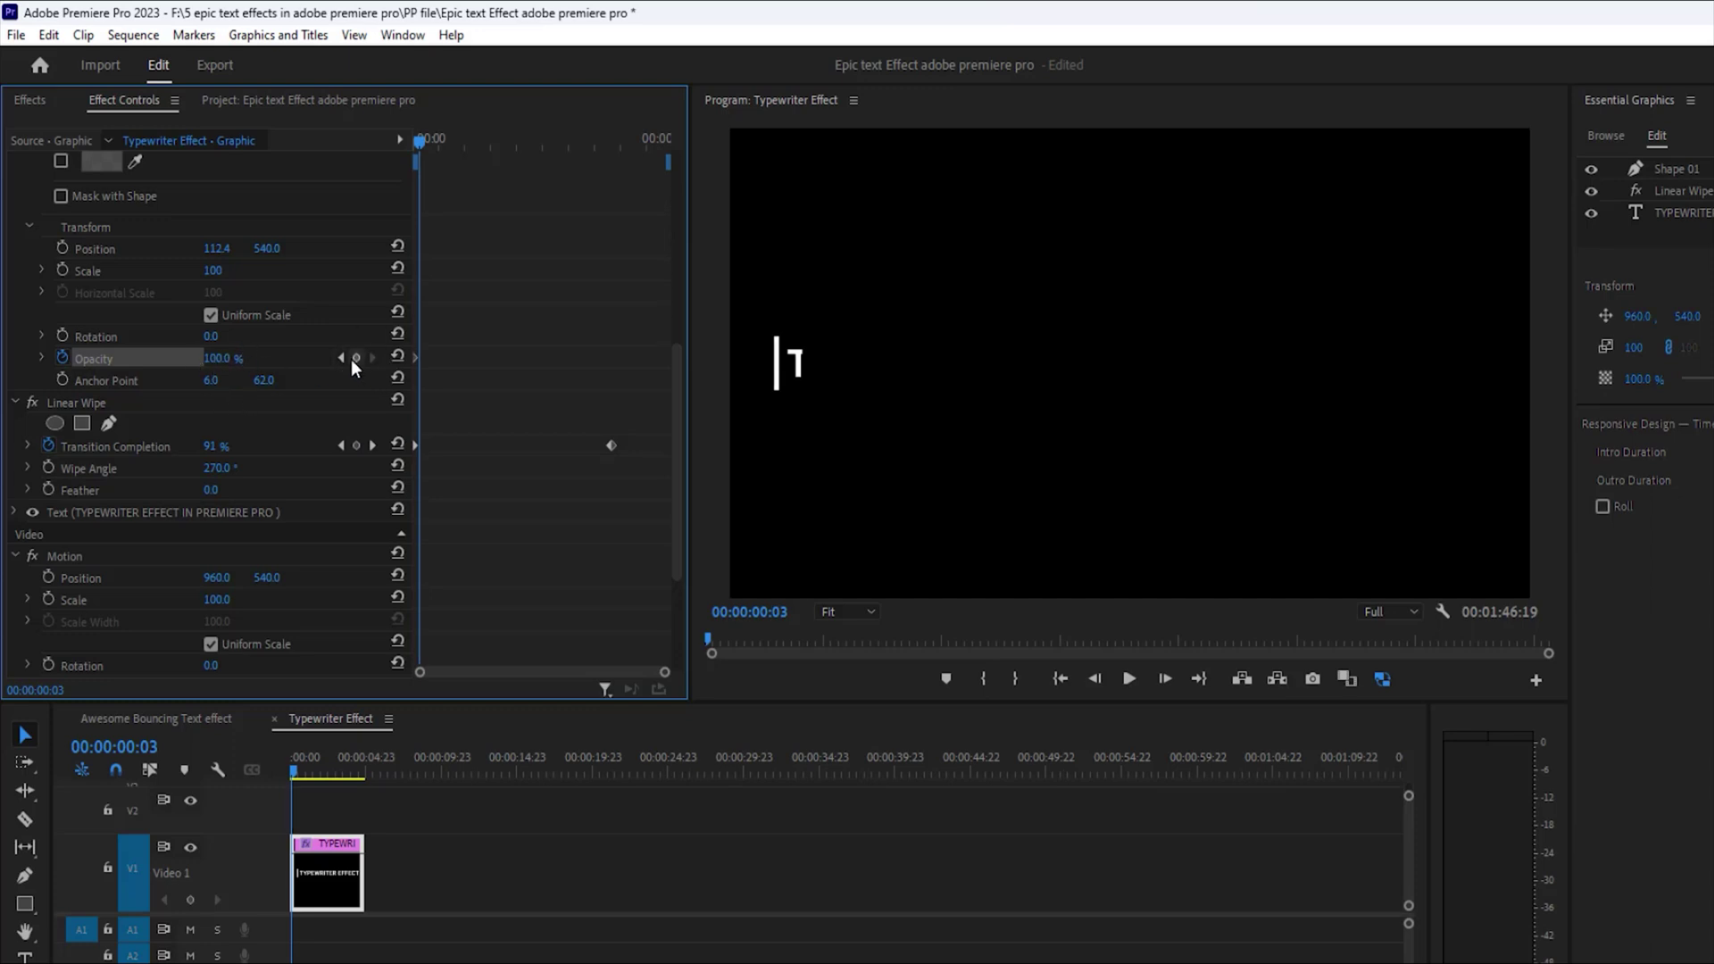
{"action": "left_click", "coordinate": [219, 358]}
{"action": "type", "text": "0"}
{"action": "key", "text": "Return"}
{"action": "key", "text": "Right"}
{"action": "key", "text": "Right"}
{"action": "key", "text": "Right"}
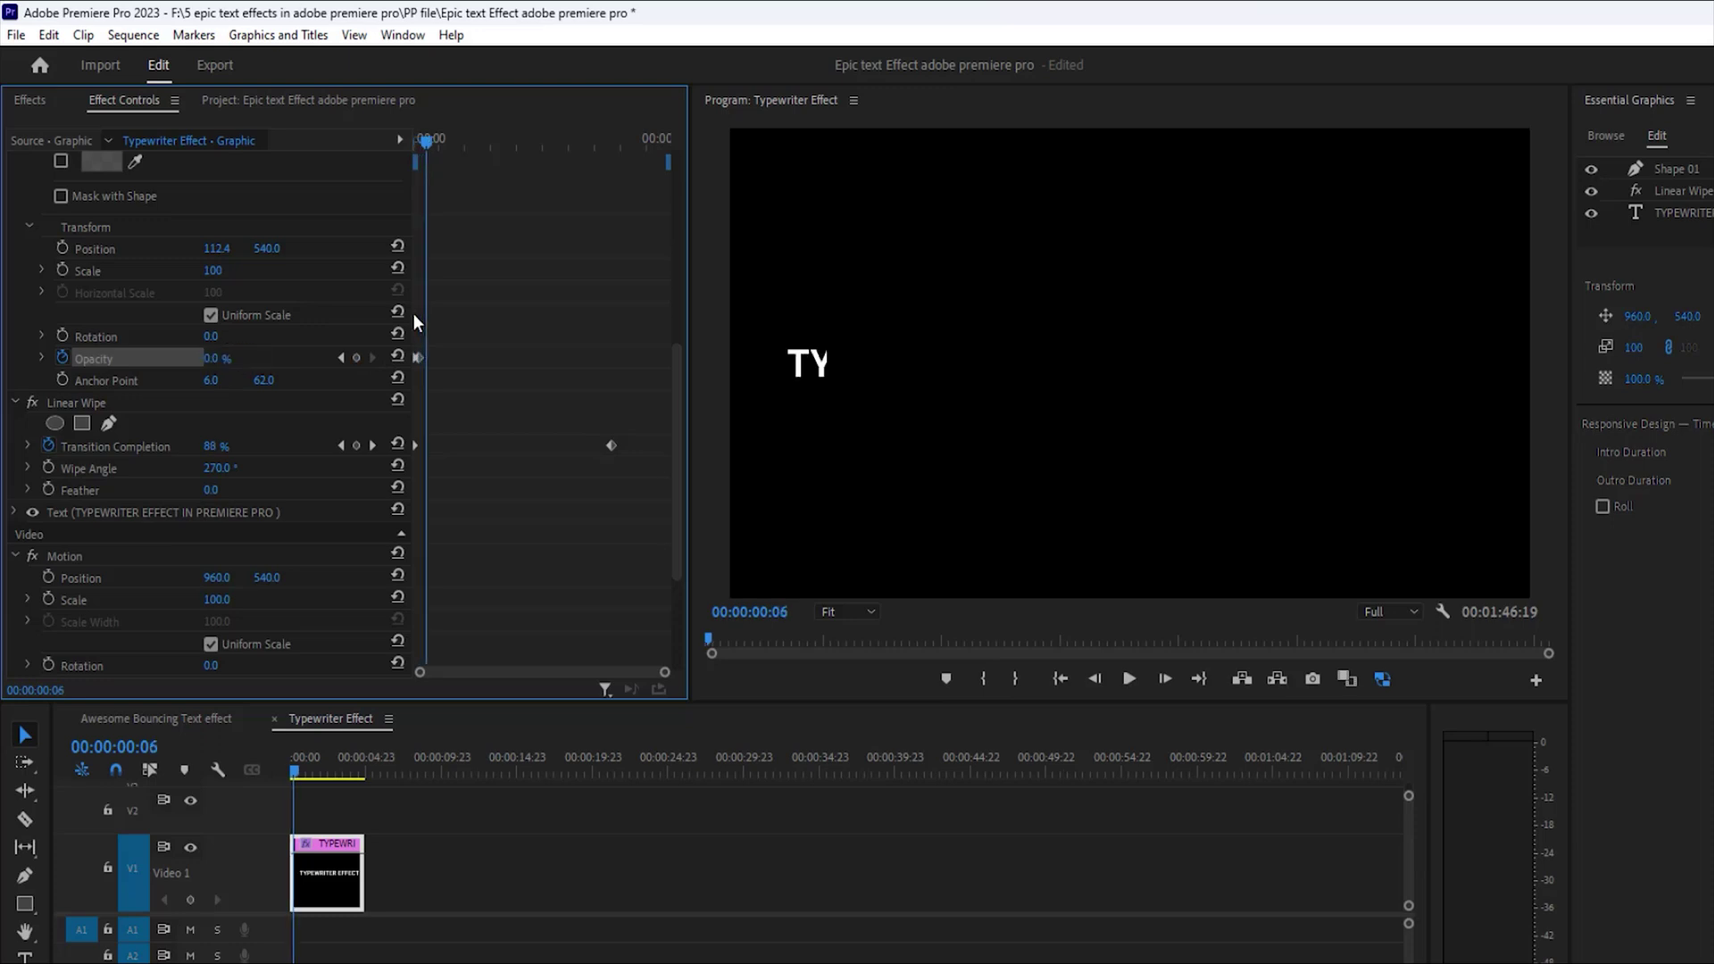
{"action": "left_click", "coordinate": [210, 359]}
{"action": "type", "text": "100"}
{"action": "key", "text": "Return"}
{"action": "key", "text": "Home"}
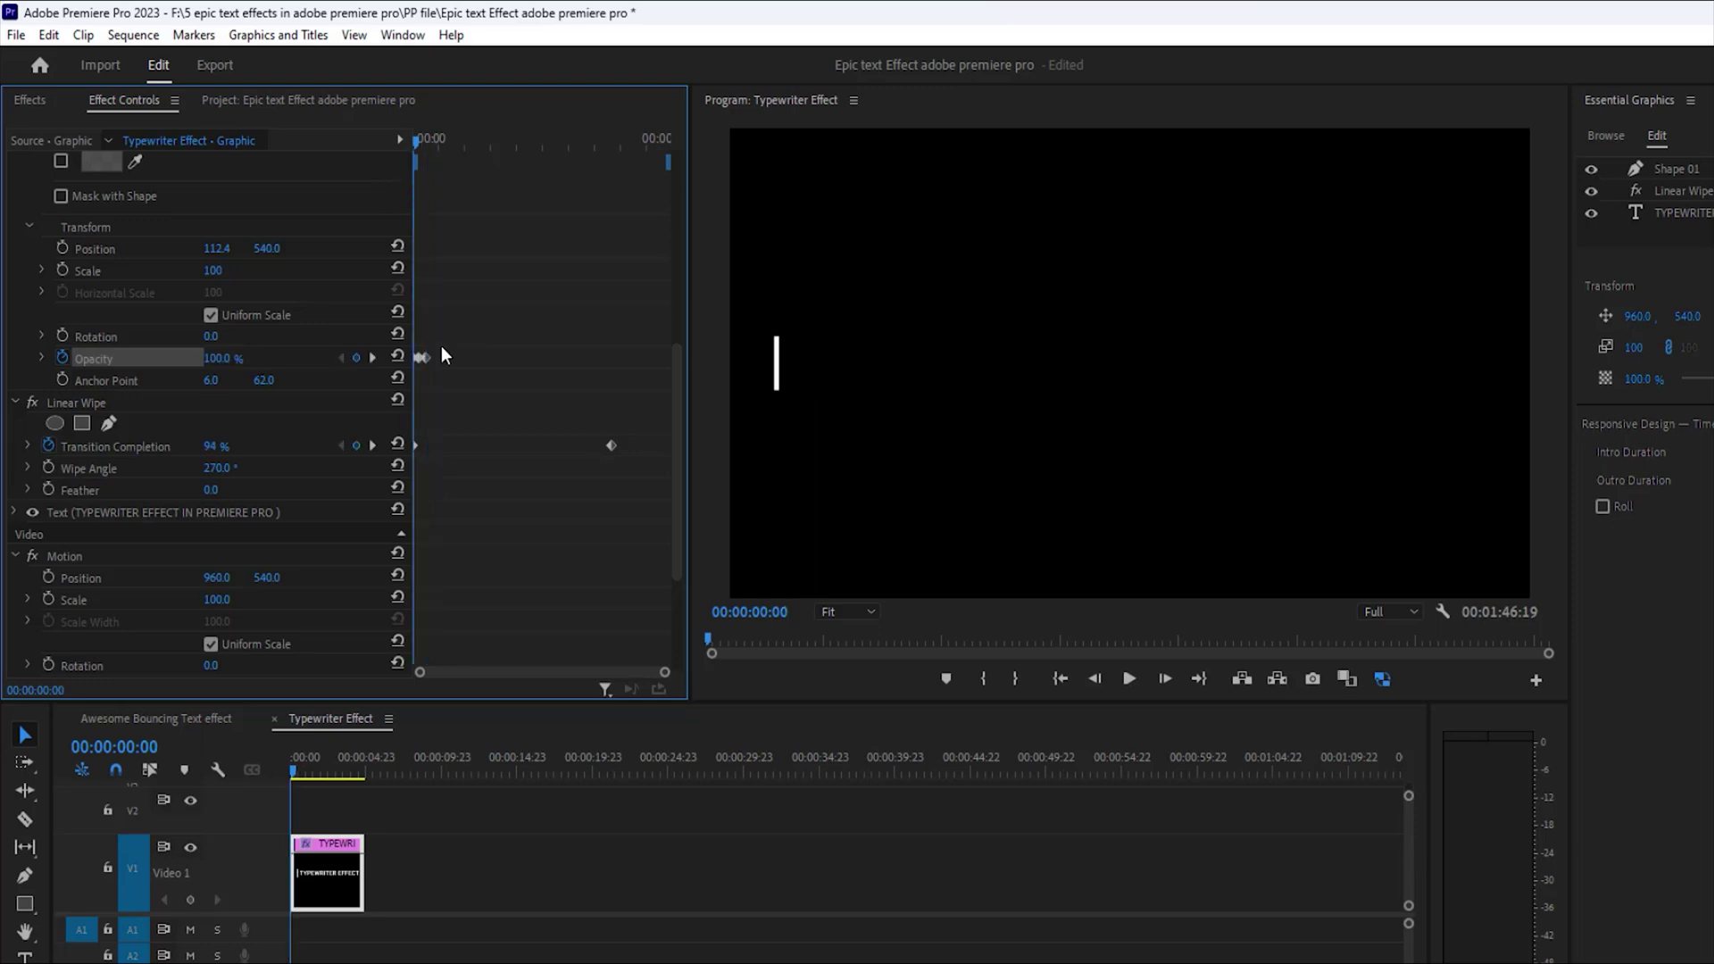
- Paste copies of the blink keyframes repeatedly along the reveal, then play the blinking cursor
{"action": "left_click_drag", "start_coordinate": [485, 305], "coordinate": [397, 366]}
{"action": "left_click_drag", "start_coordinate": [426, 149], "coordinate": [427, 150]}
{"action": "left_click", "coordinate": [338, 357]}
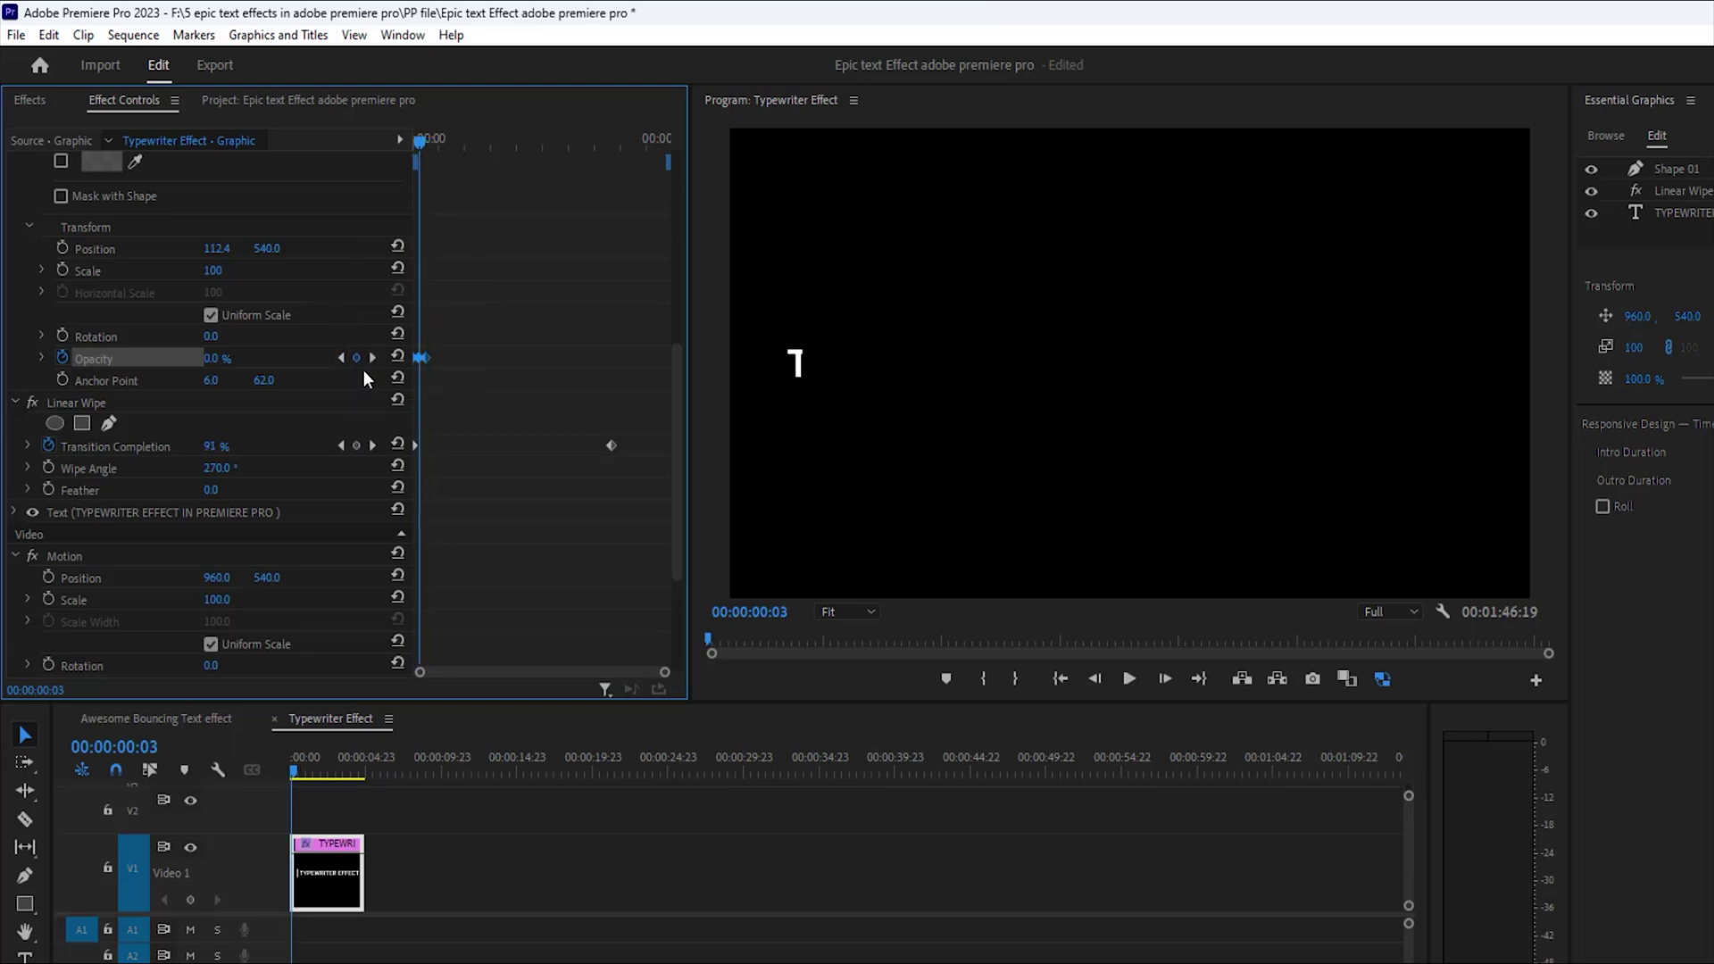
{"action": "left_click", "coordinate": [371, 356]}
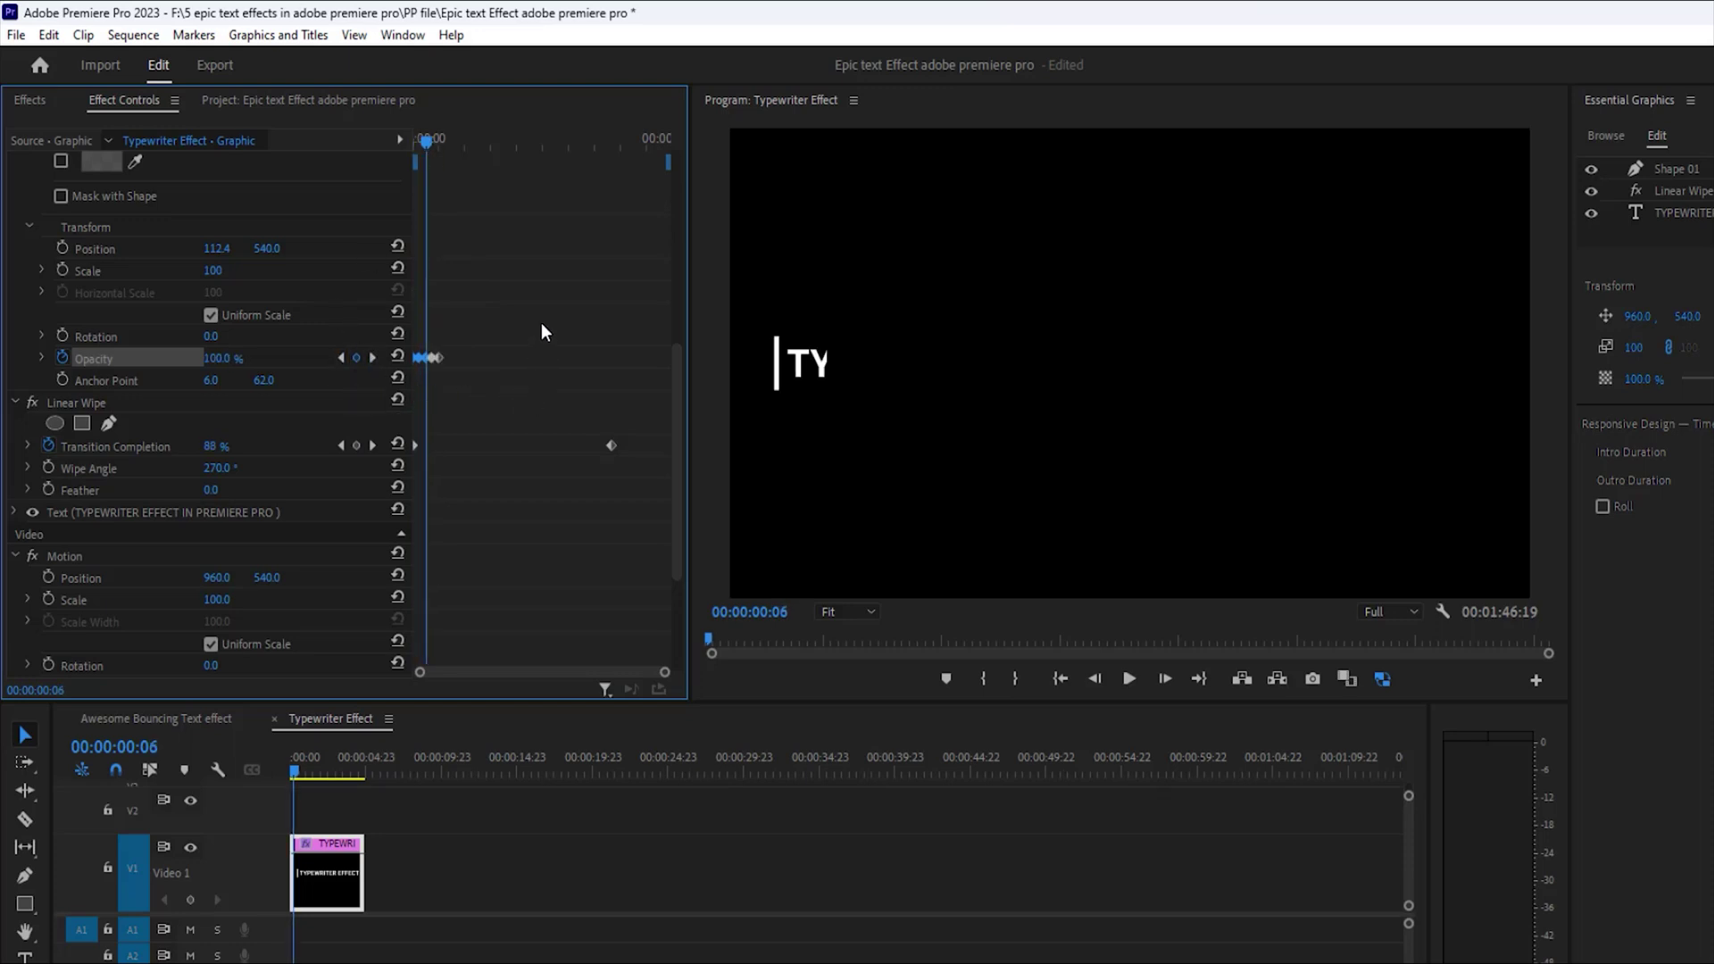
{"action": "left_click", "coordinate": [371, 358]}
{"action": "key", "text": "ctrl+v"}
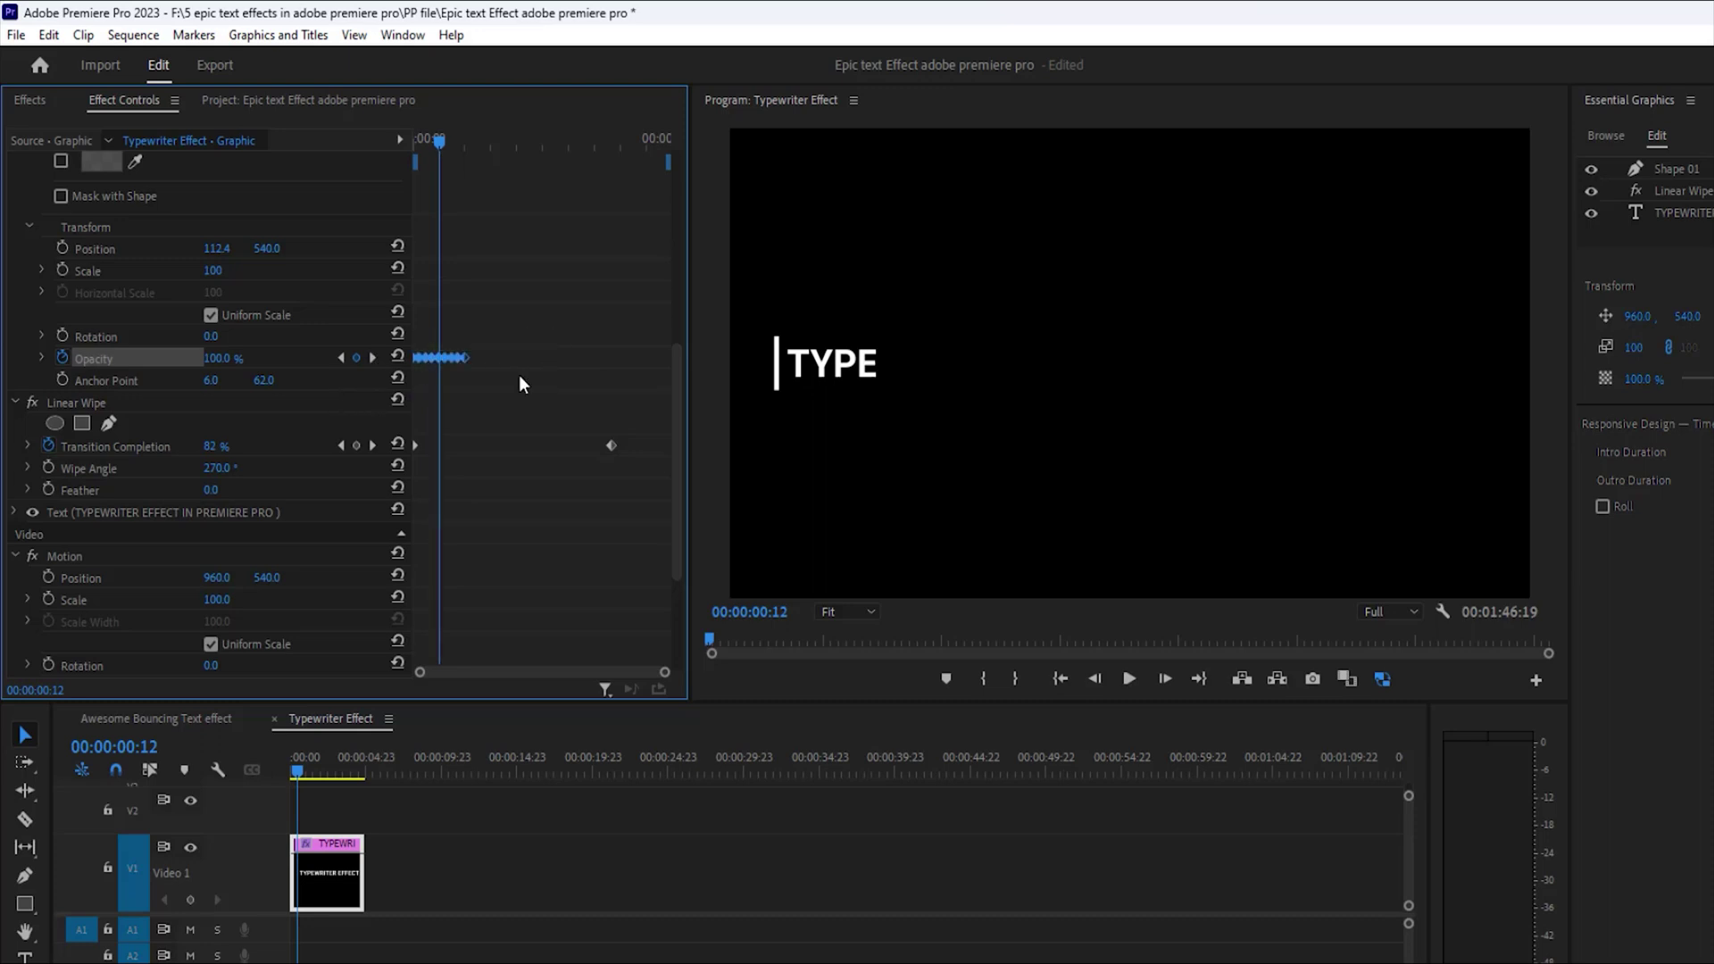
{"action": "left_click", "coordinate": [373, 357]}
{"action": "left_click", "coordinate": [373, 357]}
{"action": "key", "text": "ctrl+v"}
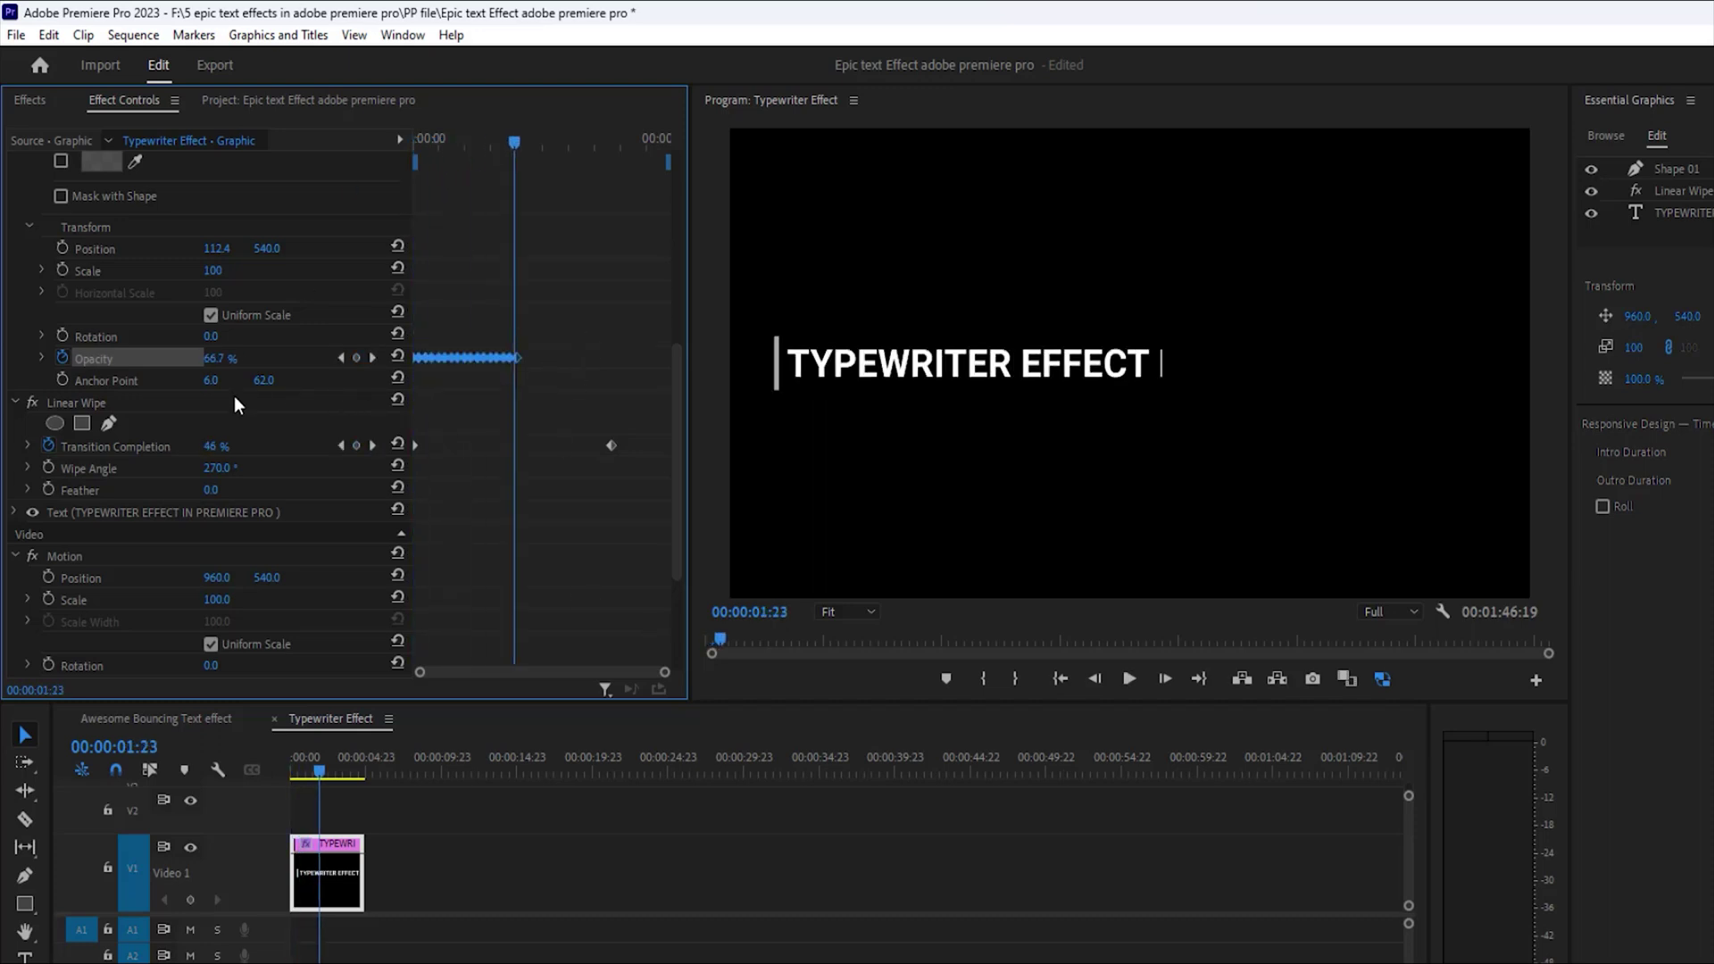
{"action": "key", "text": "ctrl+v"}
{"action": "left_click", "coordinate": [375, 359]}
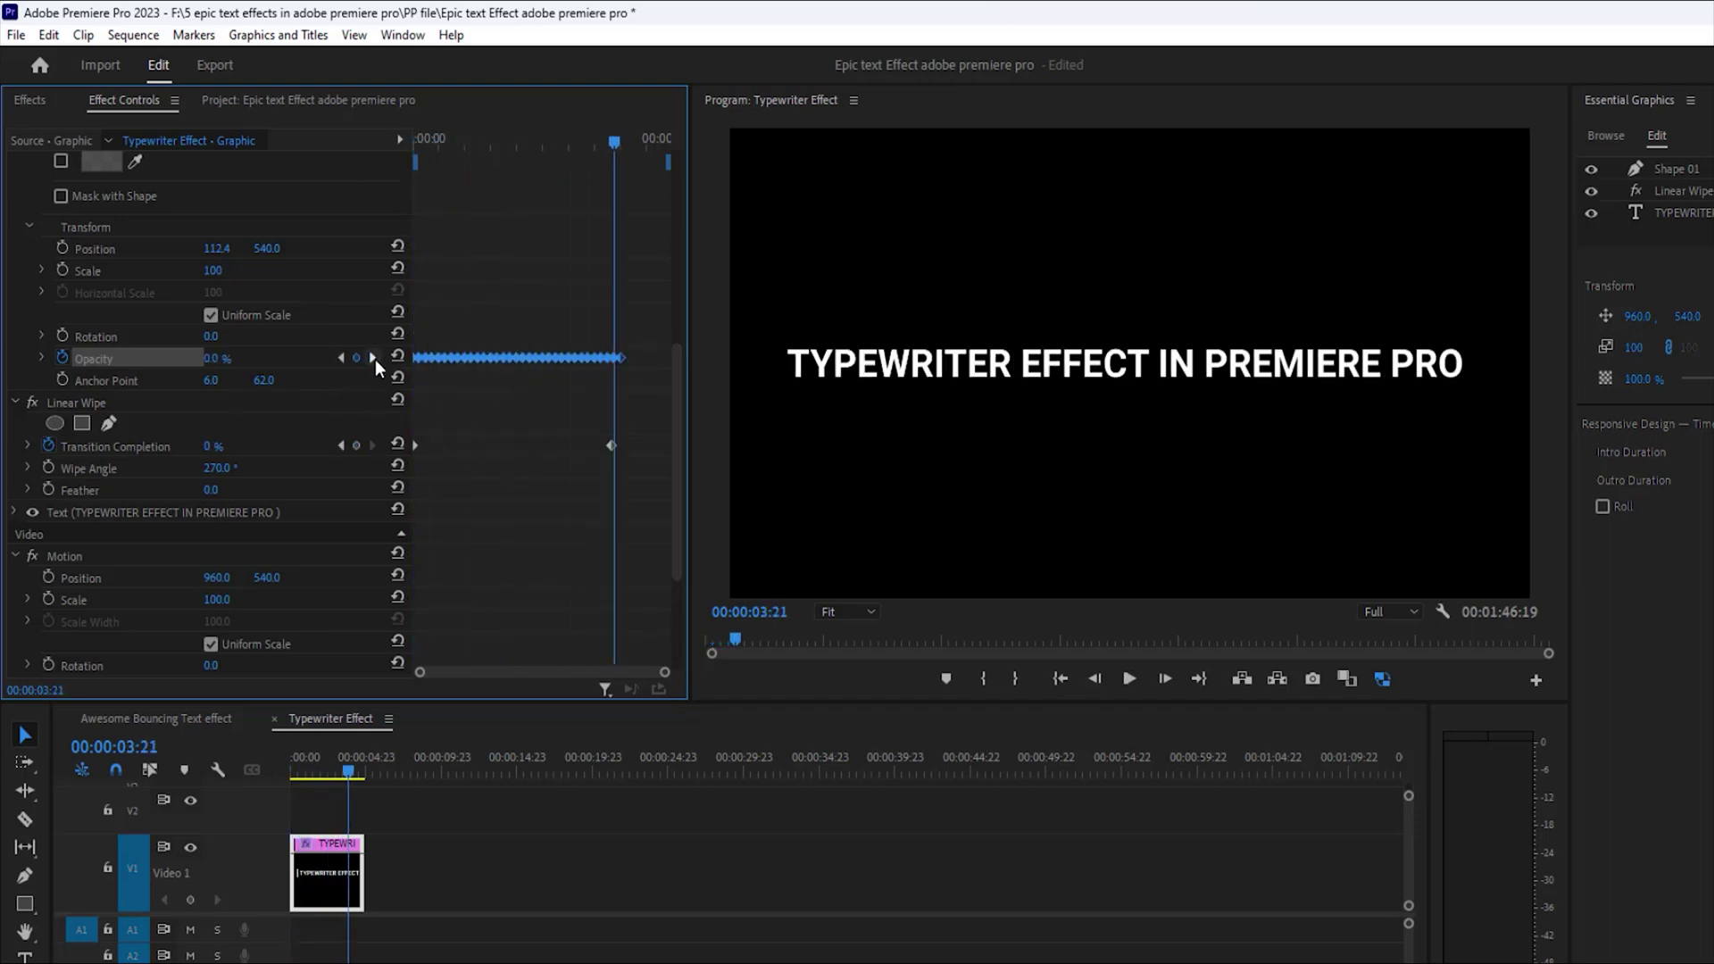
{"action": "key", "text": "ctrl+v"}
{"action": "key", "text": "Home"}
{"action": "key", "text": "space"}
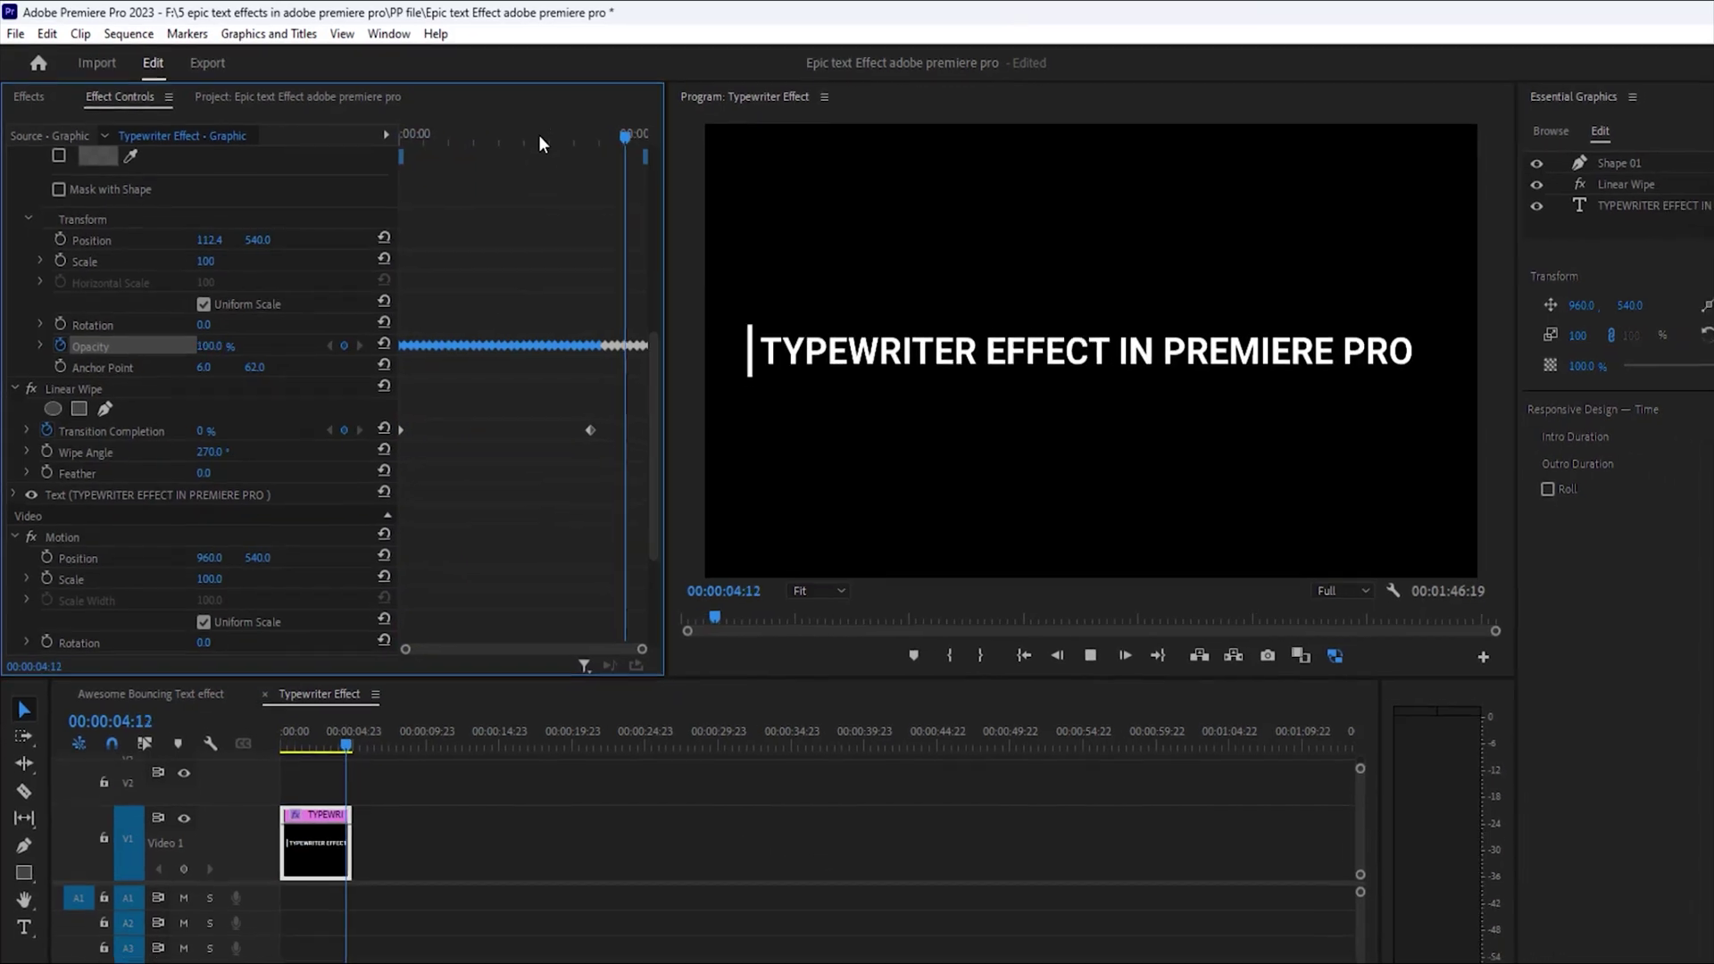
- Keyframe the cursor bar's position at the start and slide it to X 1776 at 00:00:03:20
{"action": "key", "text": "space"}
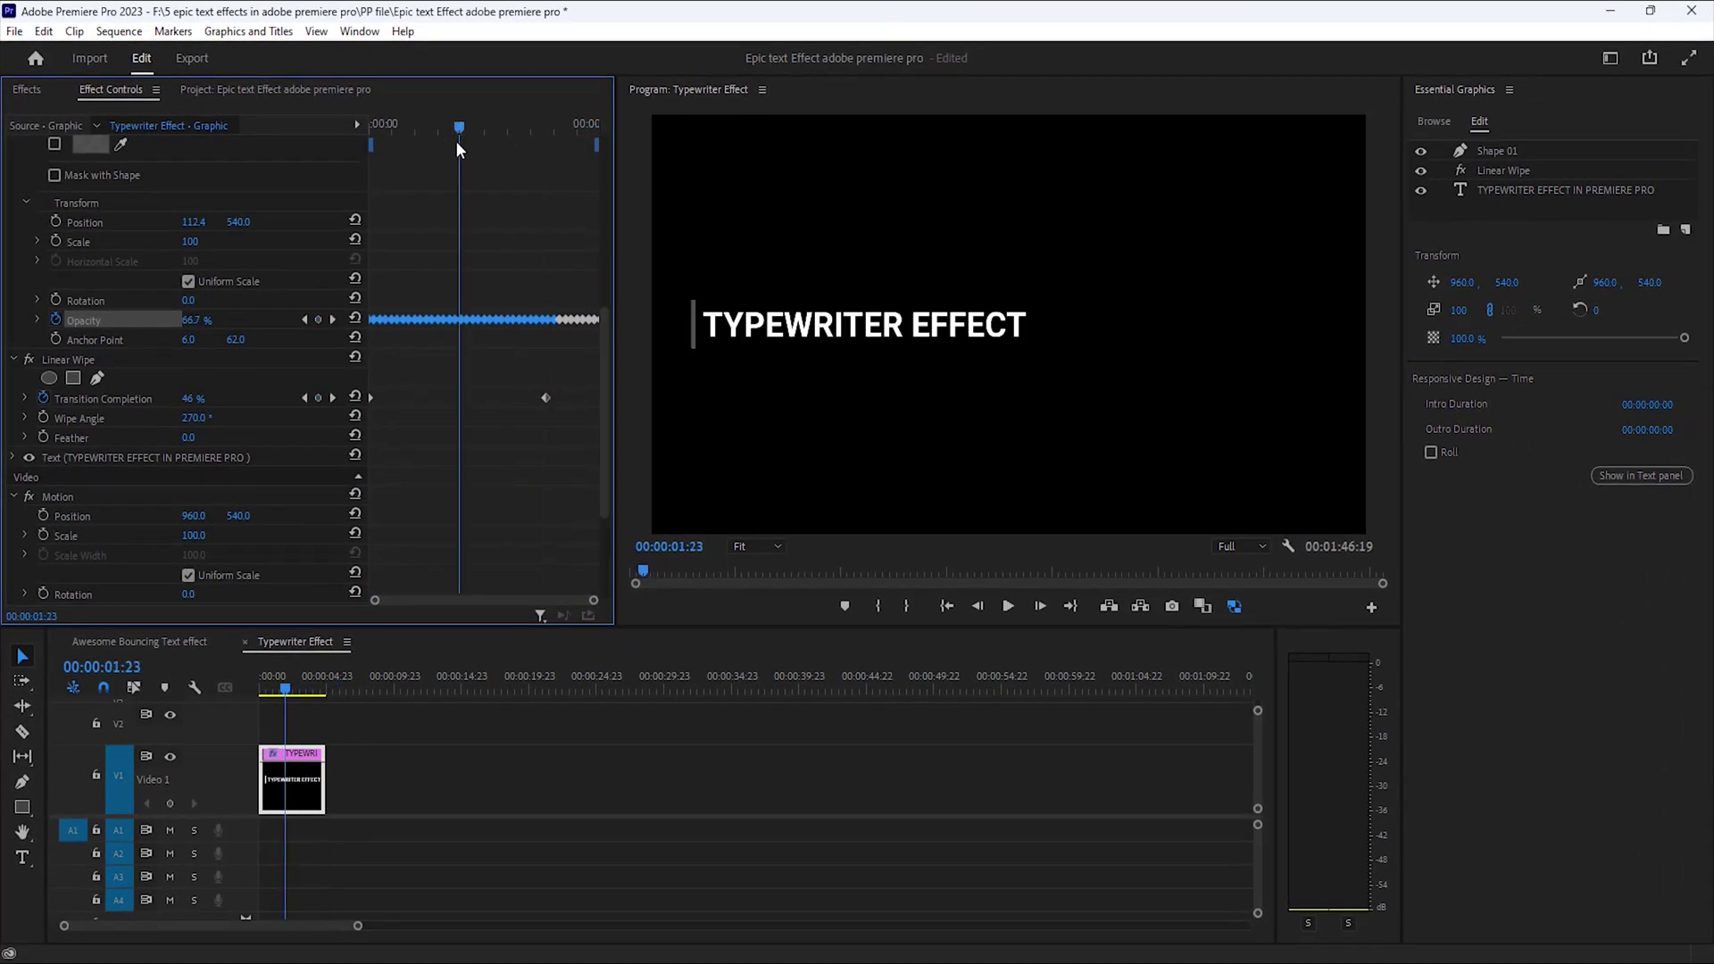
{"action": "key", "text": "Home"}
{"action": "scroll", "coordinate": [480, 232], "scroll_direction": "up", "scroll_amount": 5}
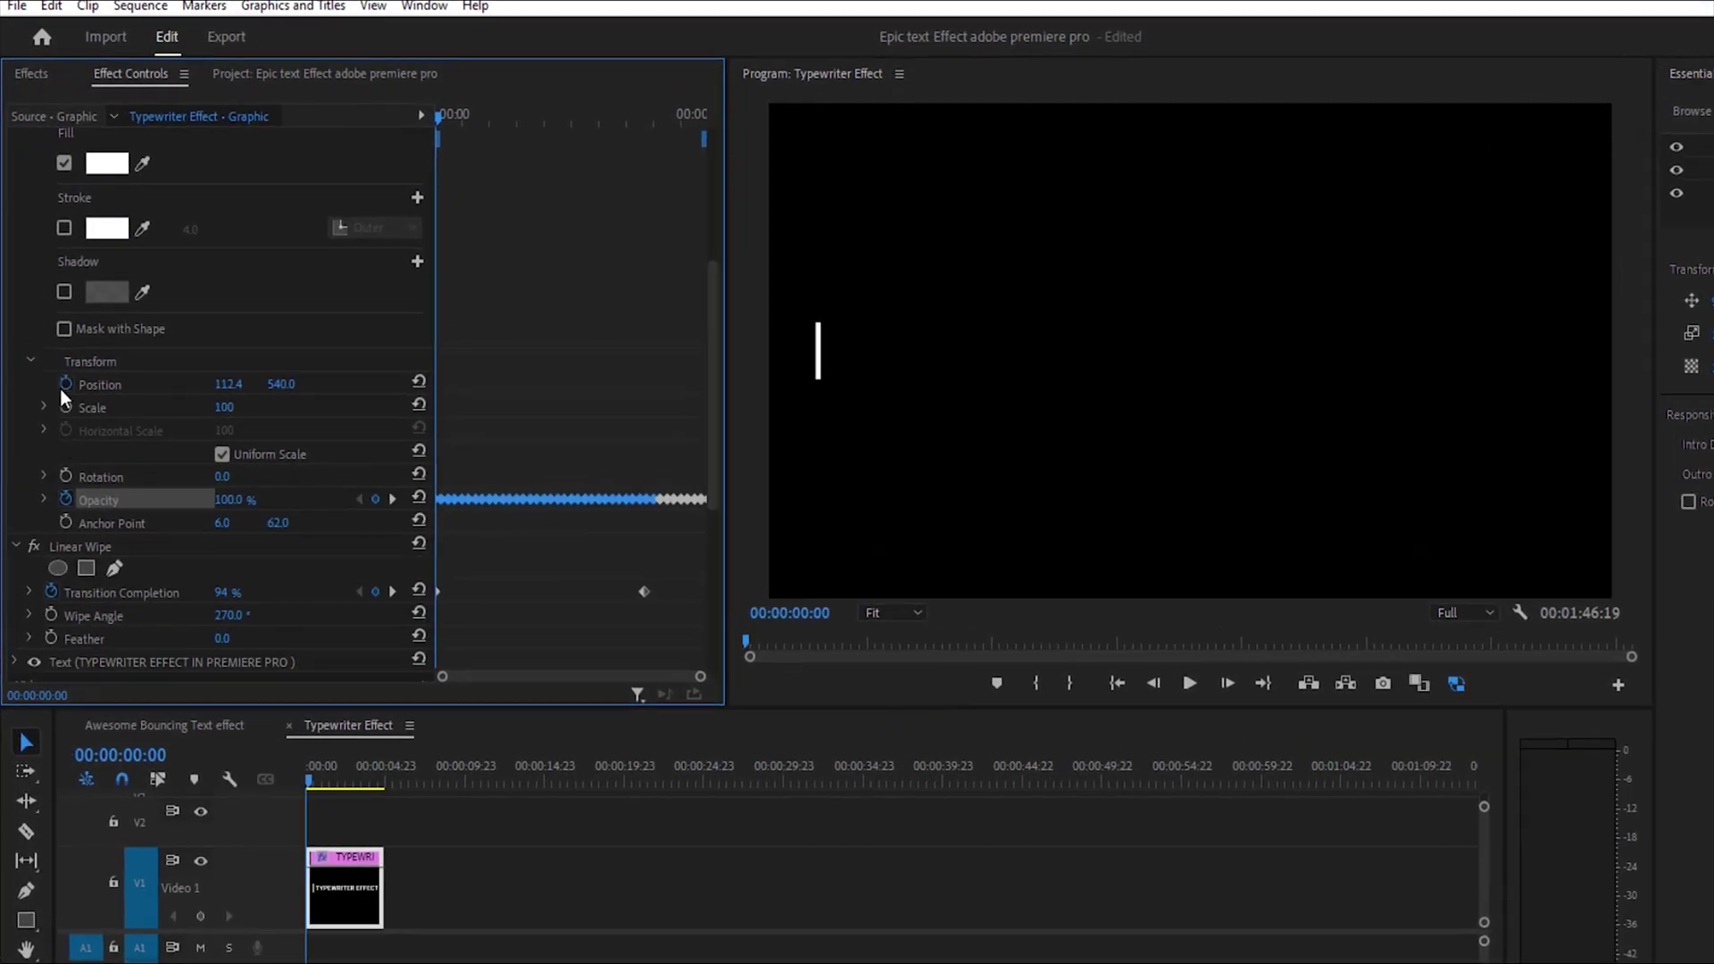
{"action": "left_click", "coordinate": [65, 384]}
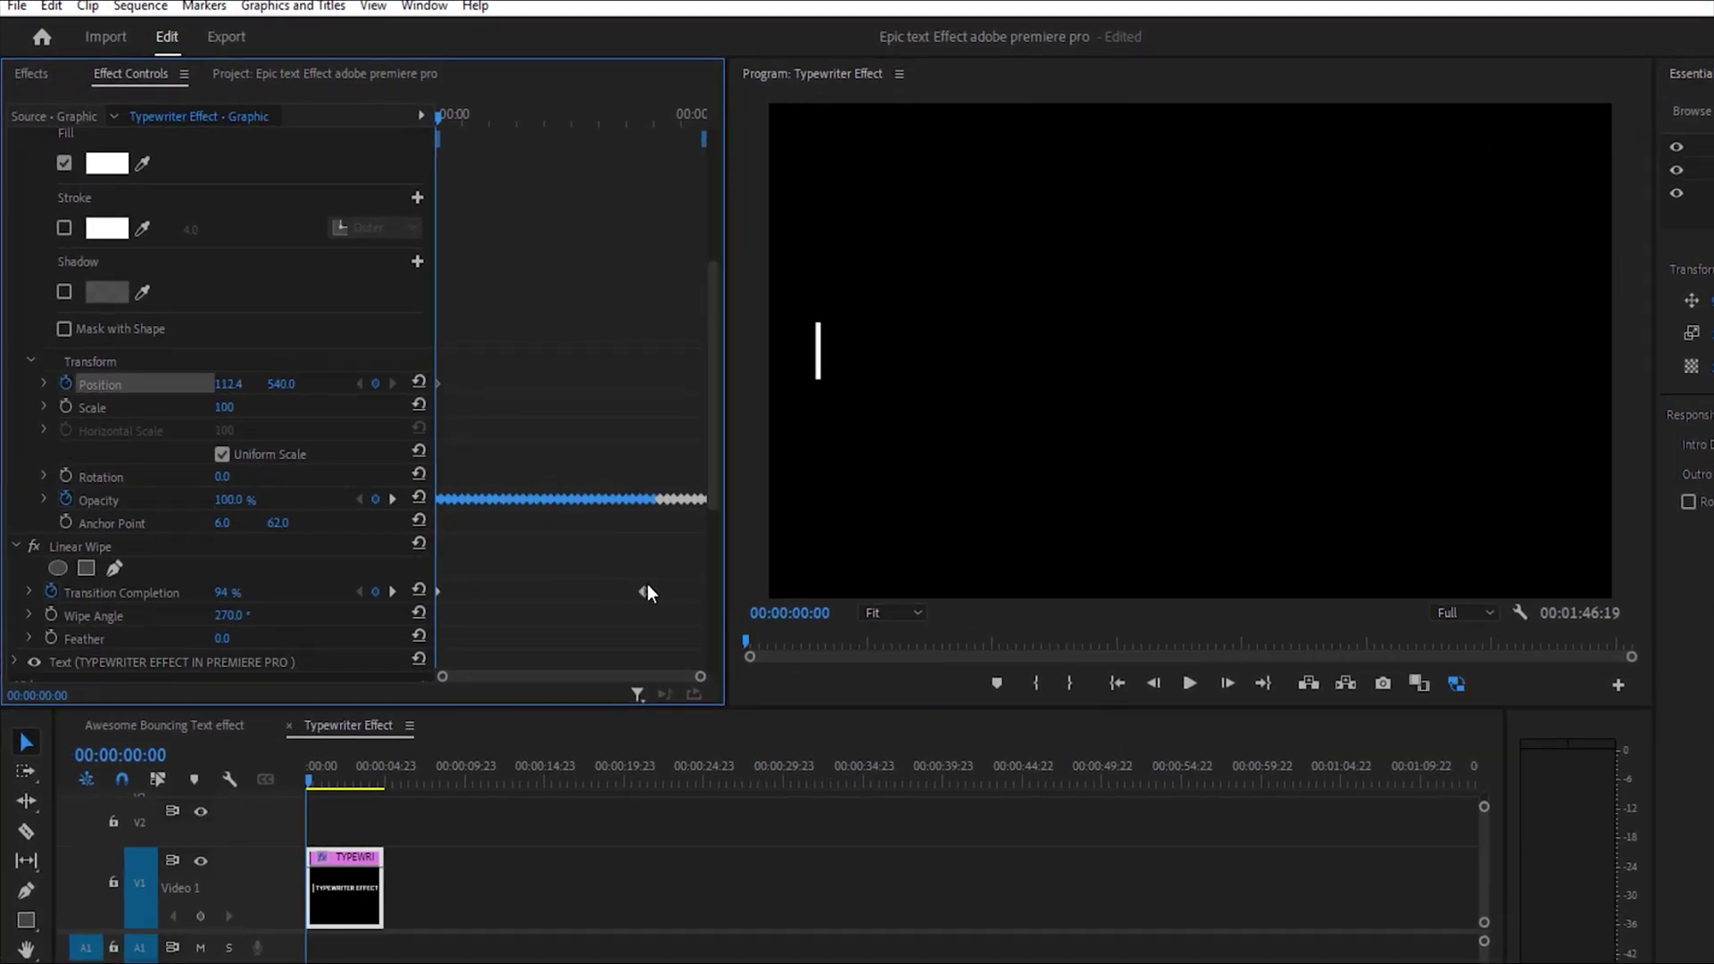
{"action": "left_click", "coordinate": [390, 592]}
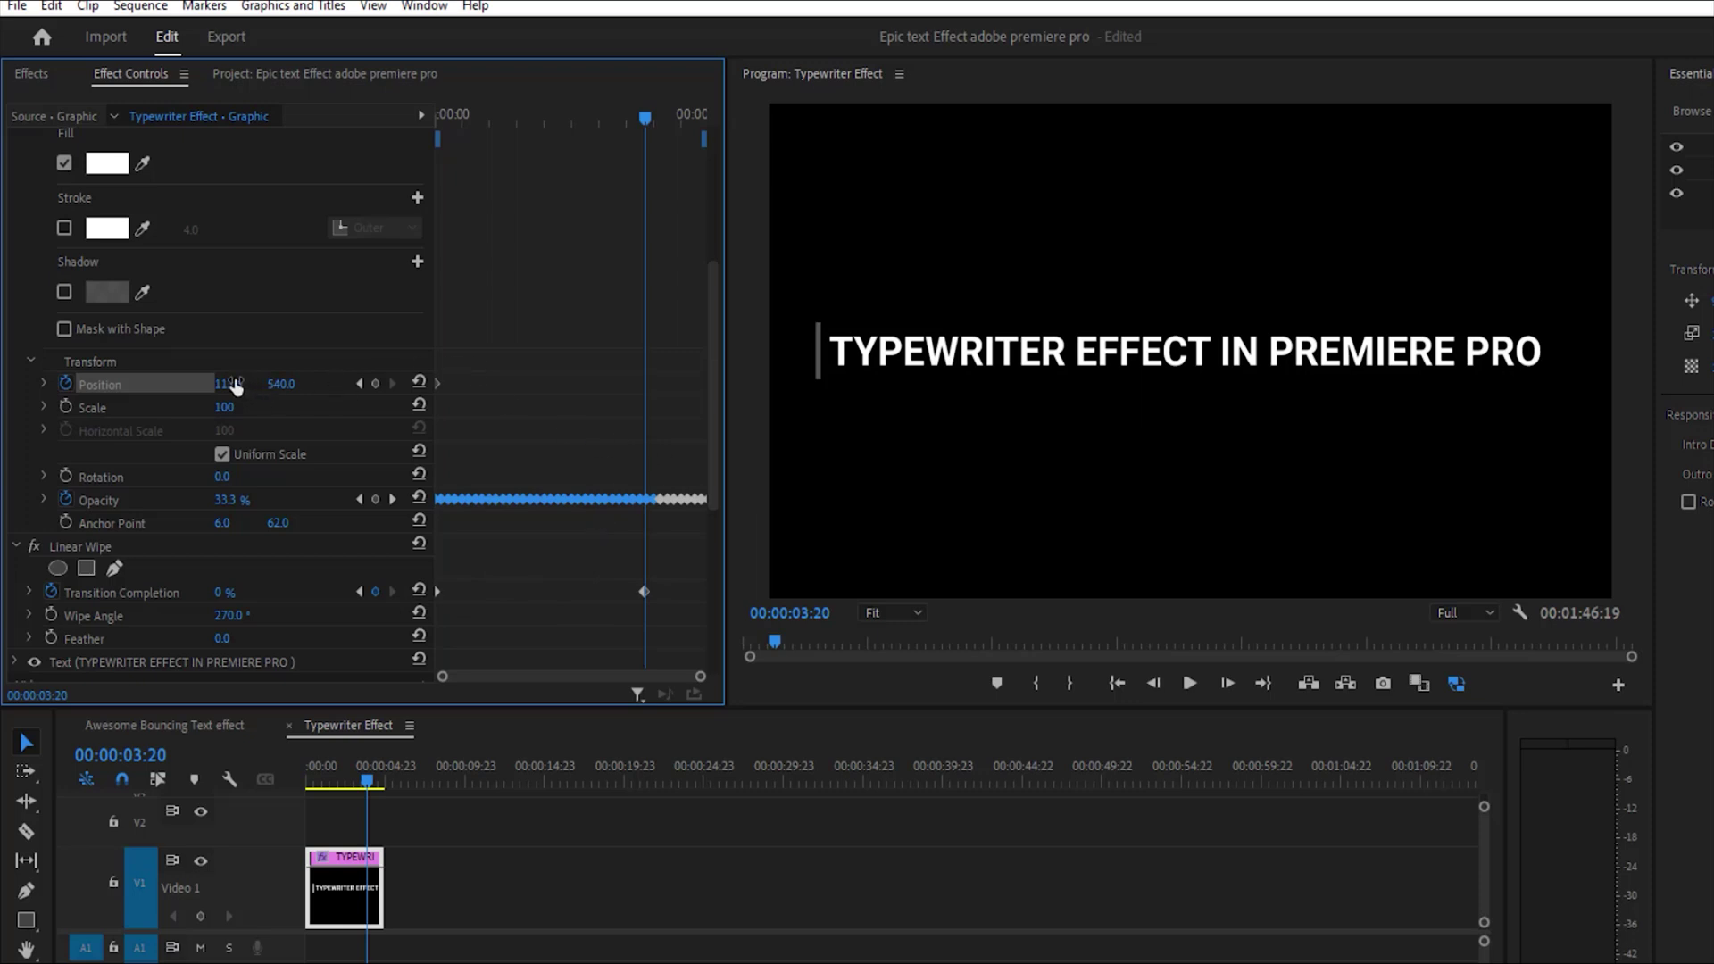
{"action": "left_click_drag", "start_coordinate": [234, 385], "coordinate": [518, 386]}
- Retime the end position keyframe slightly earlier and play the cursor following the text
{"action": "left_click_drag", "start_coordinate": [644, 116], "coordinate": [511, 184]}
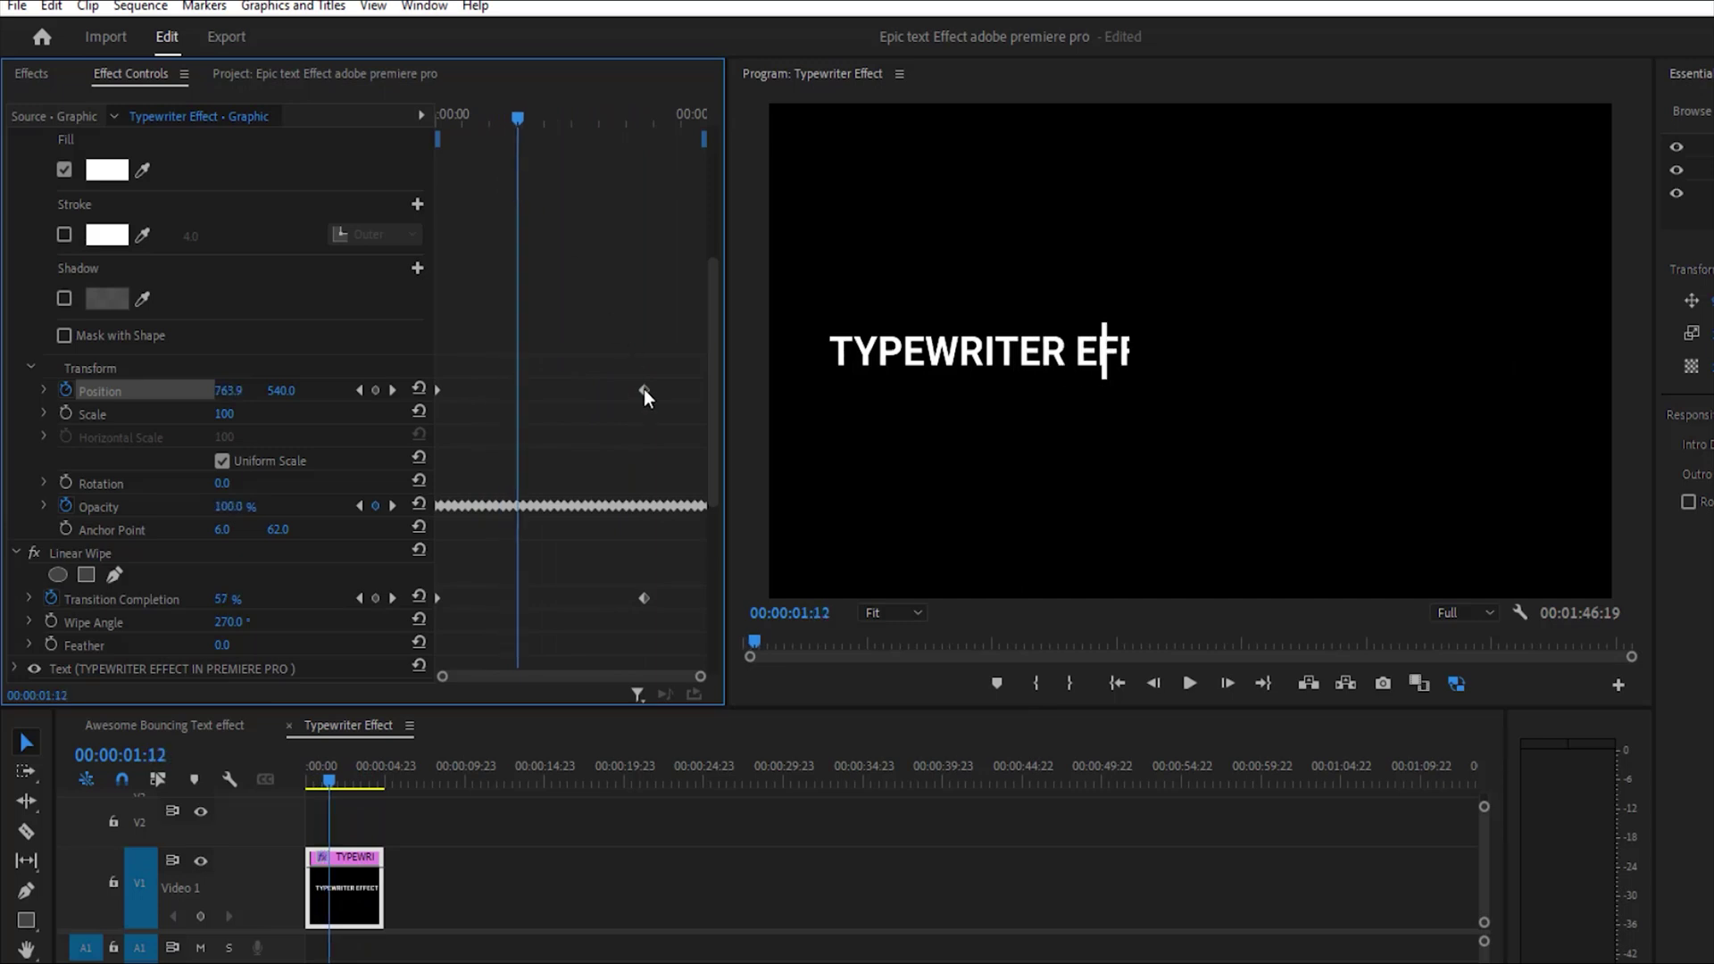
{"action": "left_click_drag", "start_coordinate": [644, 390], "coordinate": [626, 387]}
{"action": "left_click_drag", "start_coordinate": [516, 117], "coordinate": [393, 173]}
{"action": "key", "text": "space"}
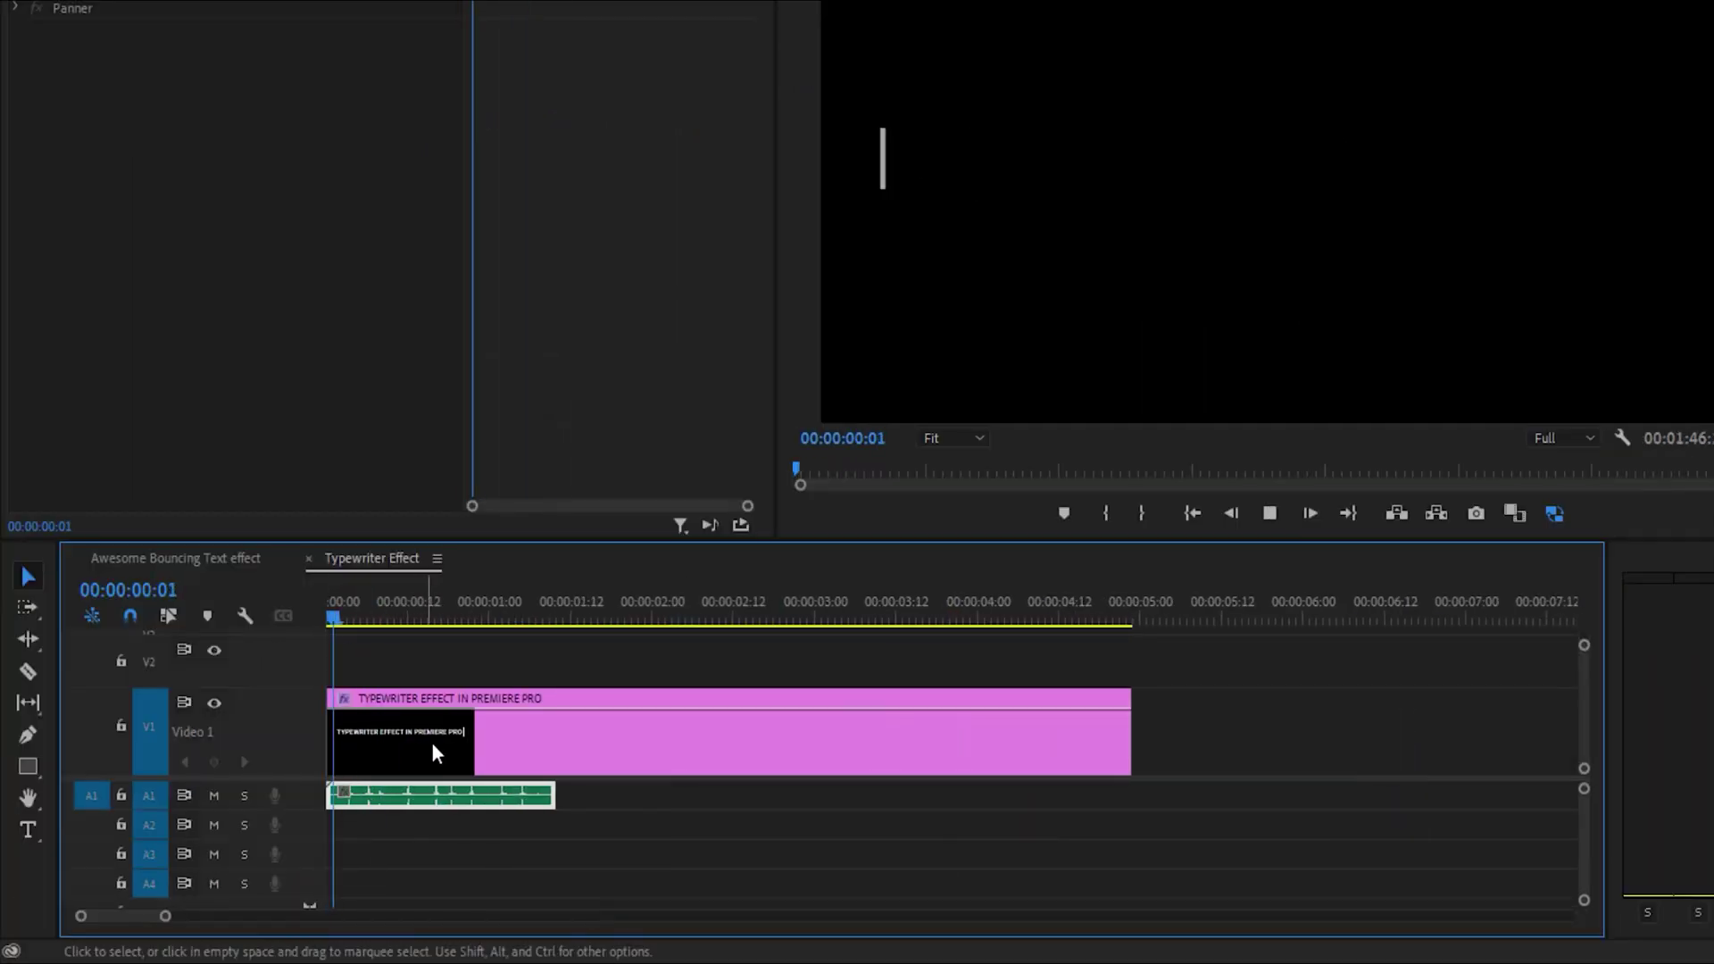
- Stretch and duplicate typewriter.mp3 on A1 to cover the typing, then play the title from the start
{"action": "left_click_drag", "start_coordinate": [554, 795], "coordinate": [785, 795]}
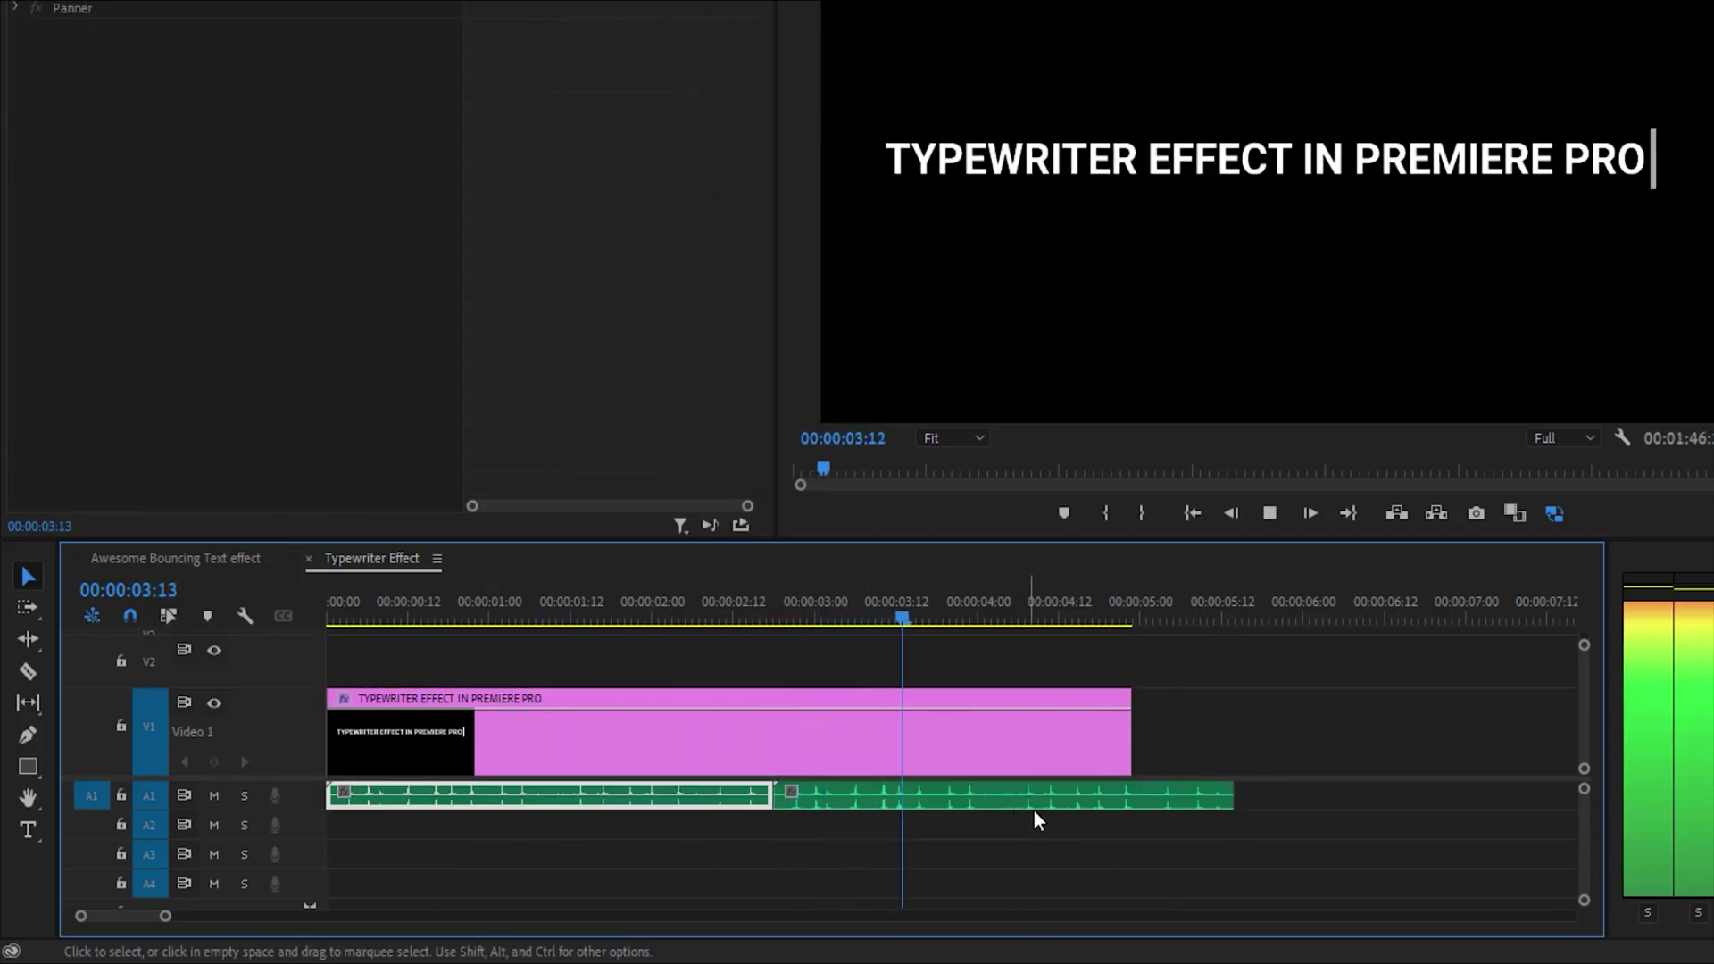
{"action": "left_click", "coordinate": [982, 741]}
{"action": "left_click_drag", "start_coordinate": [925, 607], "coordinate": [911, 622]}
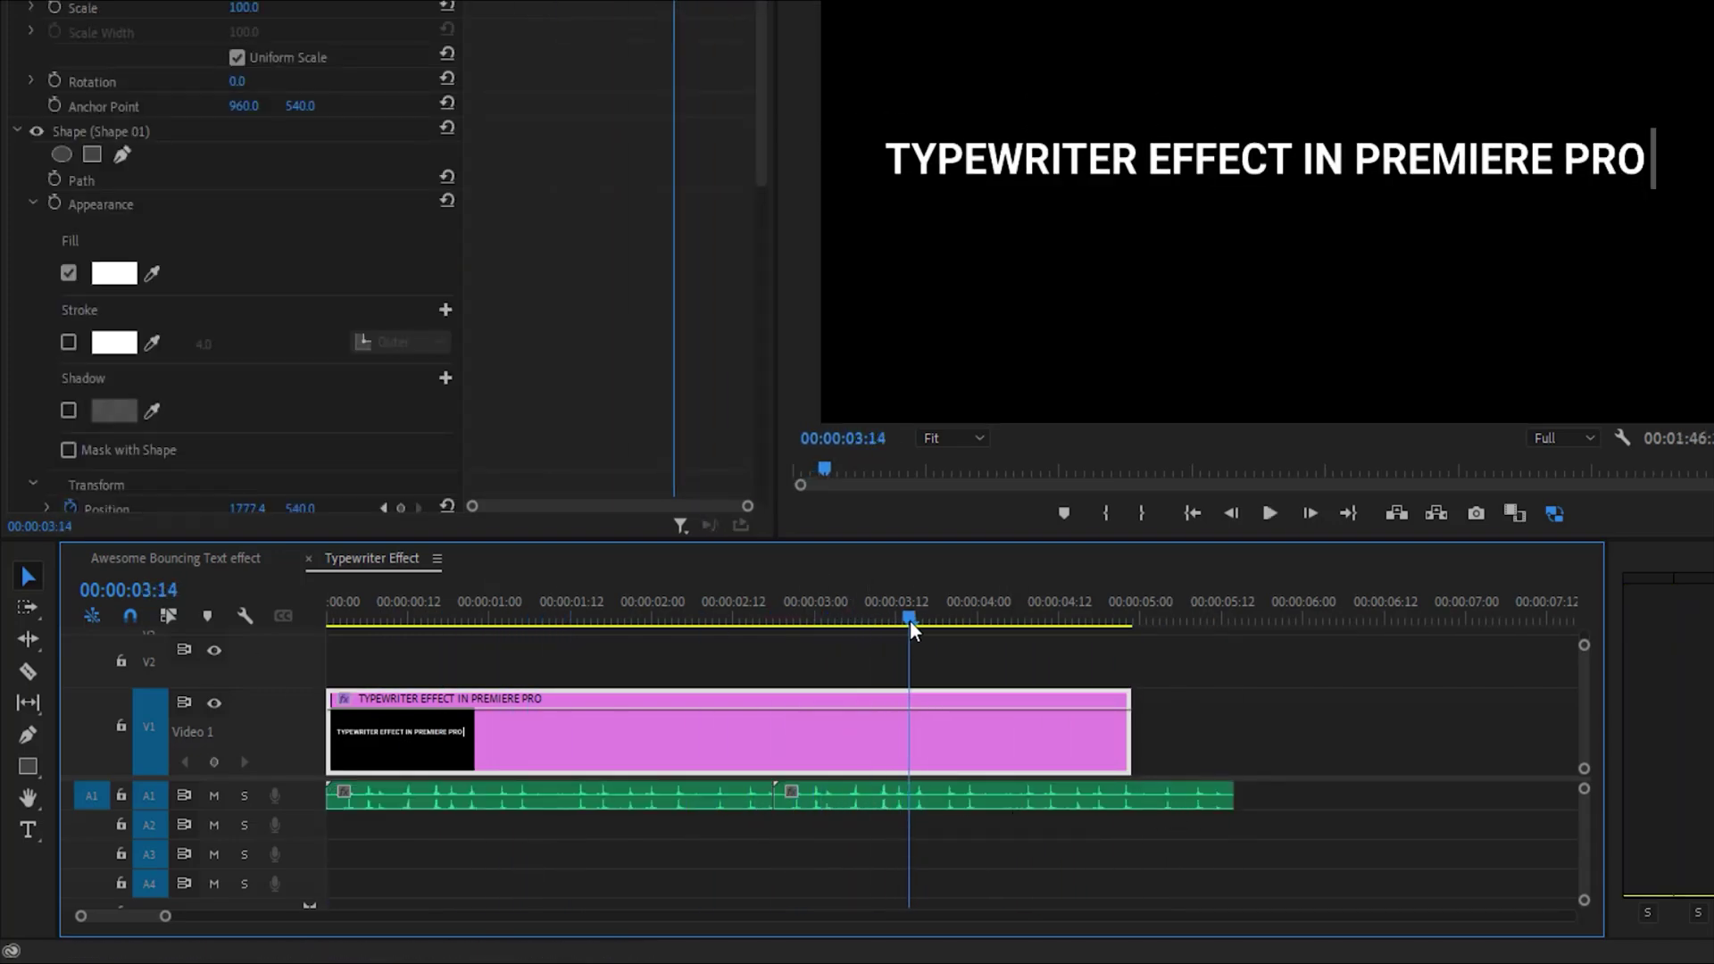
{"action": "key", "text": "Home"}
{"action": "key", "text": "space"}
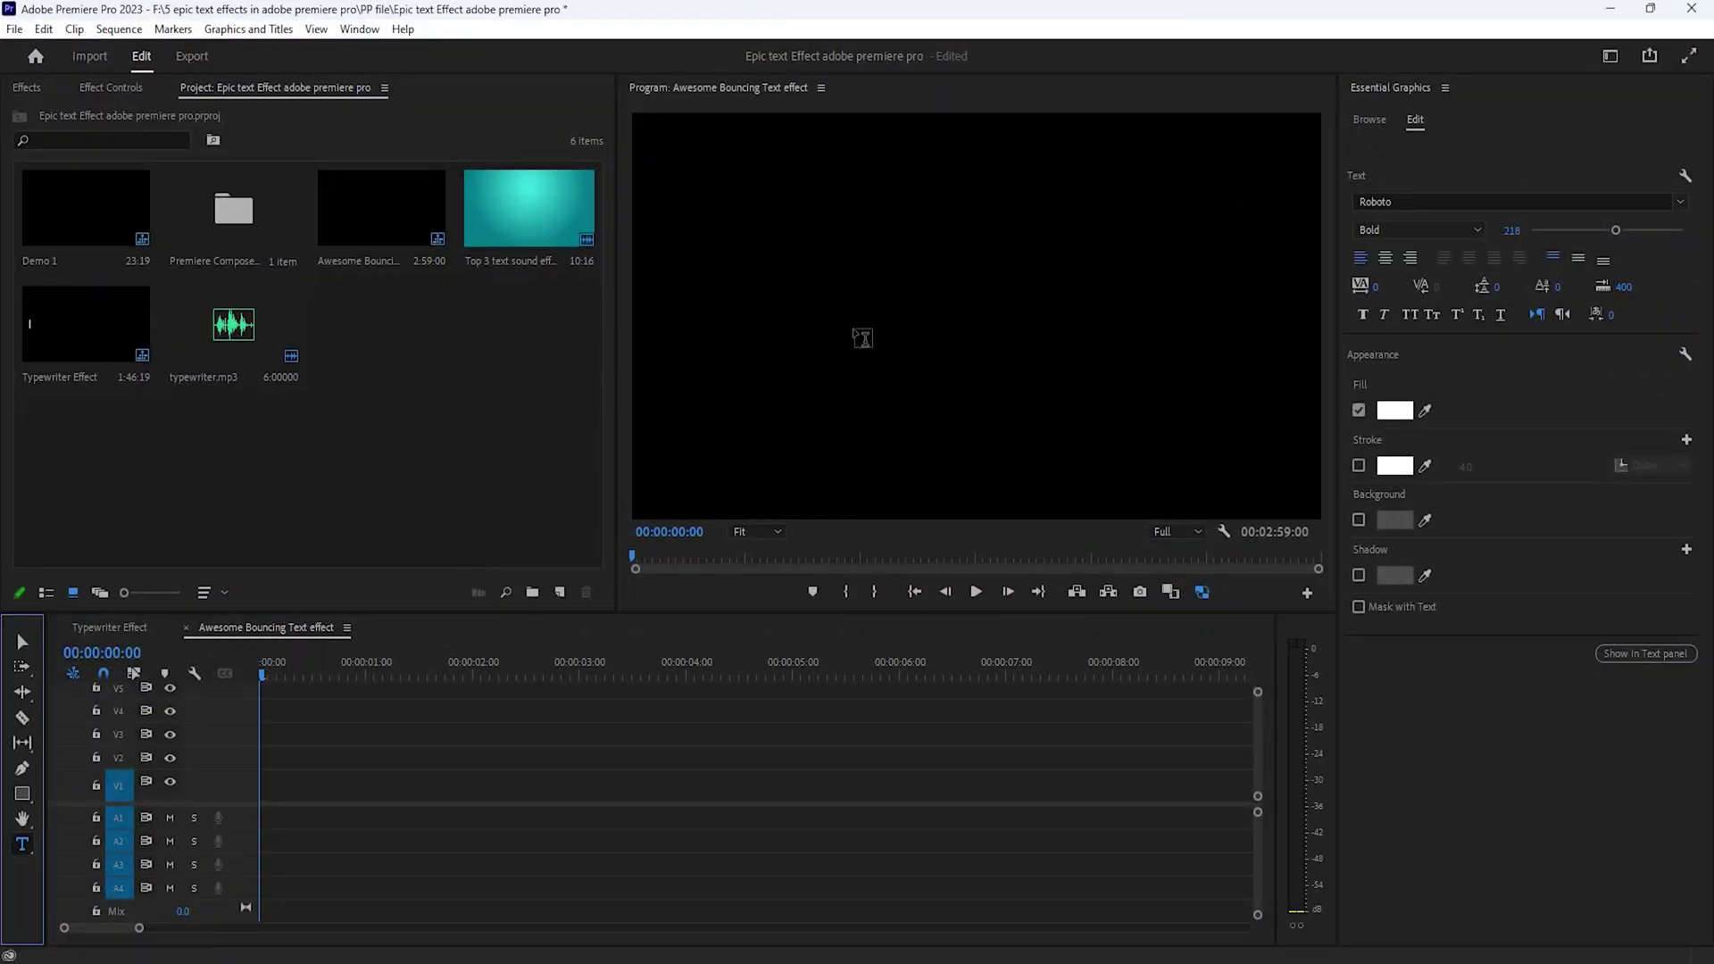
- Add an AWESOME title in Roboto Bold at size 146
{"action": "left_click", "coordinate": [886, 326]}
{"action": "type", "text": "AWESOM"}
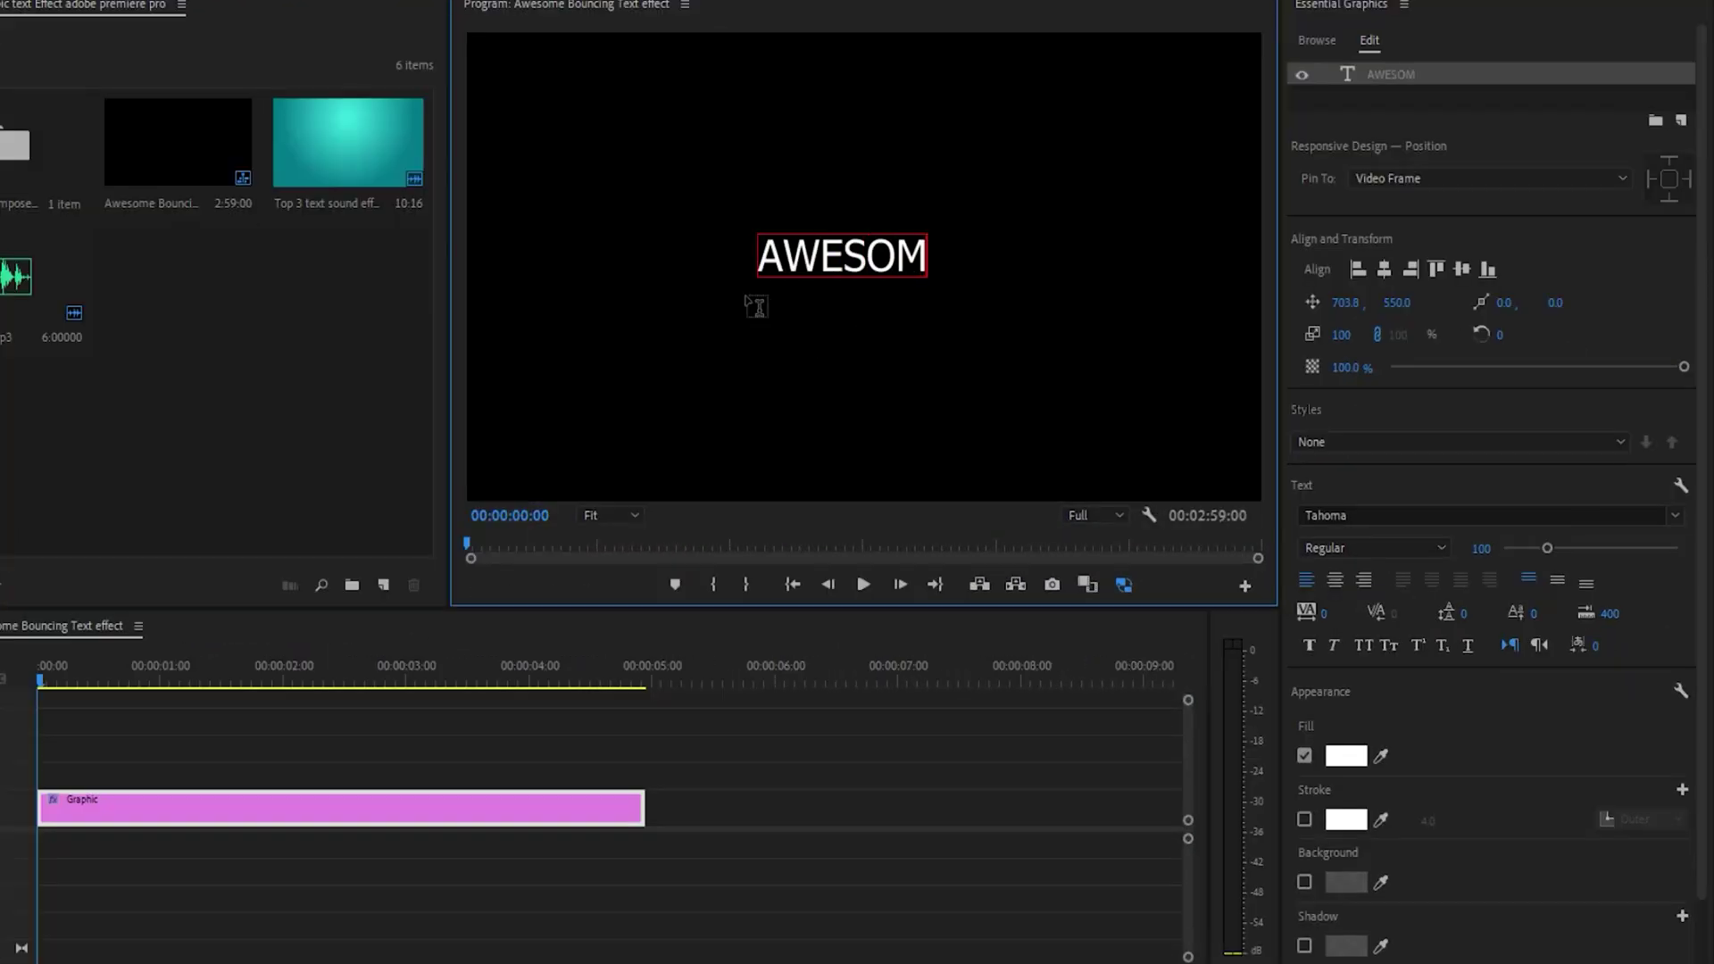
{"action": "type", "text": "E"}
{"action": "left_click", "coordinate": [1395, 522]}
{"action": "type", "text": "Robo"}
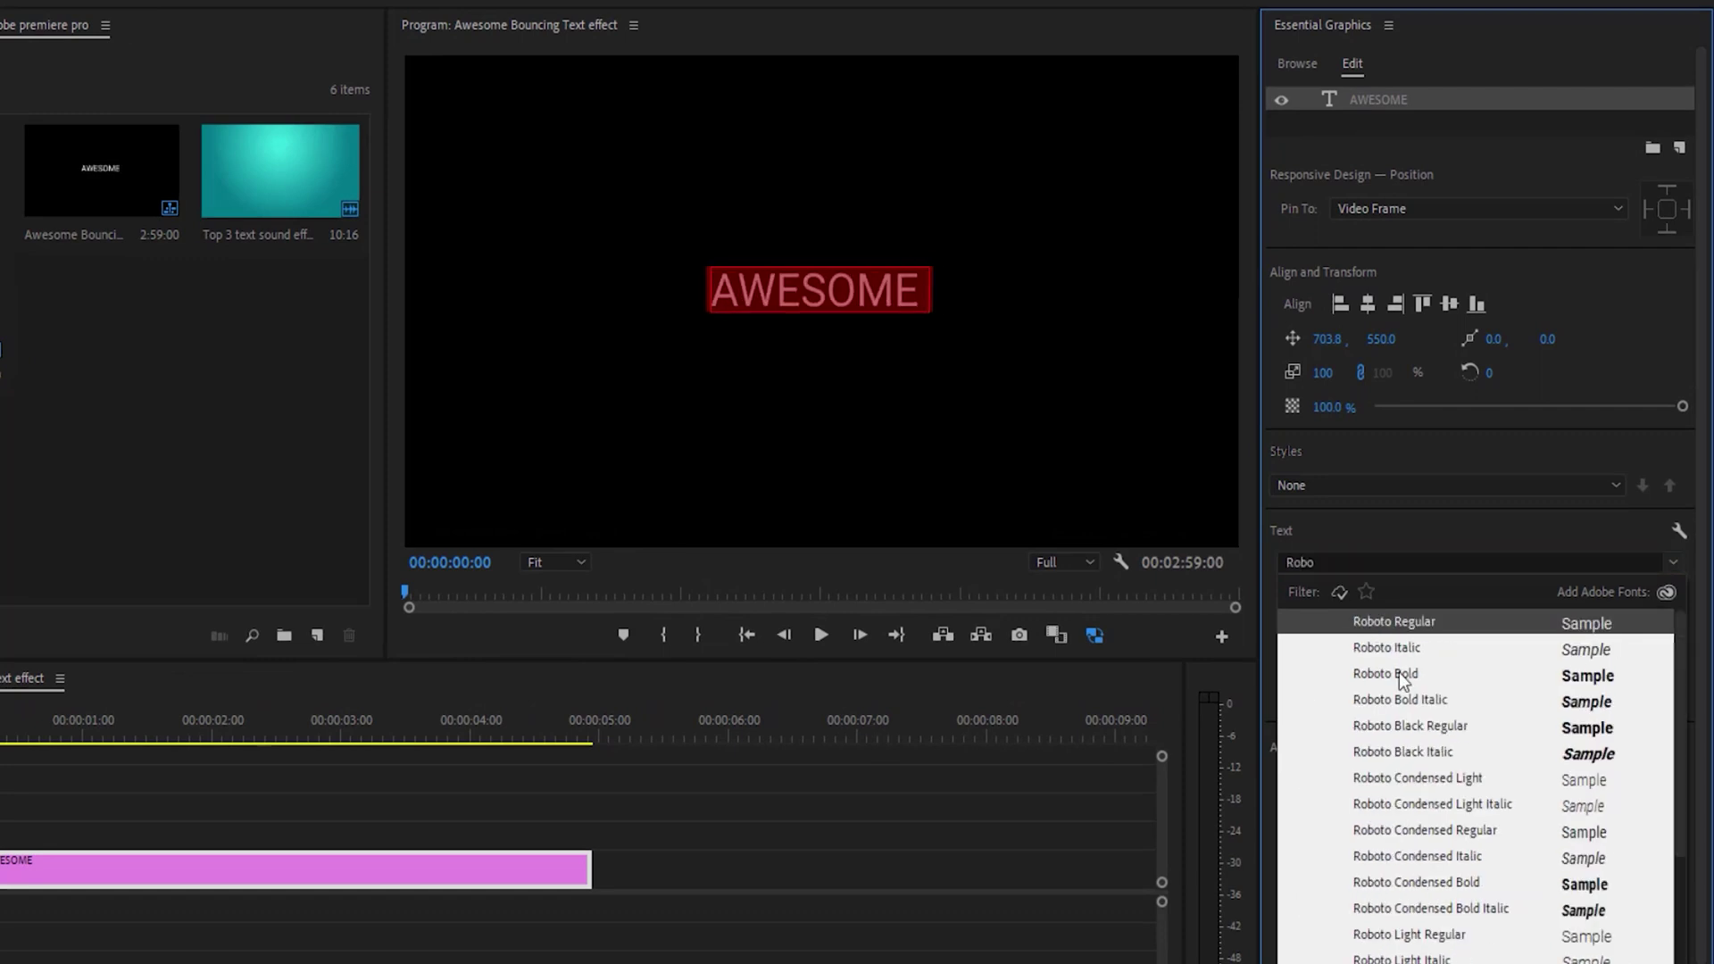
{"action": "left_click", "coordinate": [1403, 679]}
{"action": "left_click_drag", "start_coordinate": [1539, 596], "coordinate": [1560, 597]}
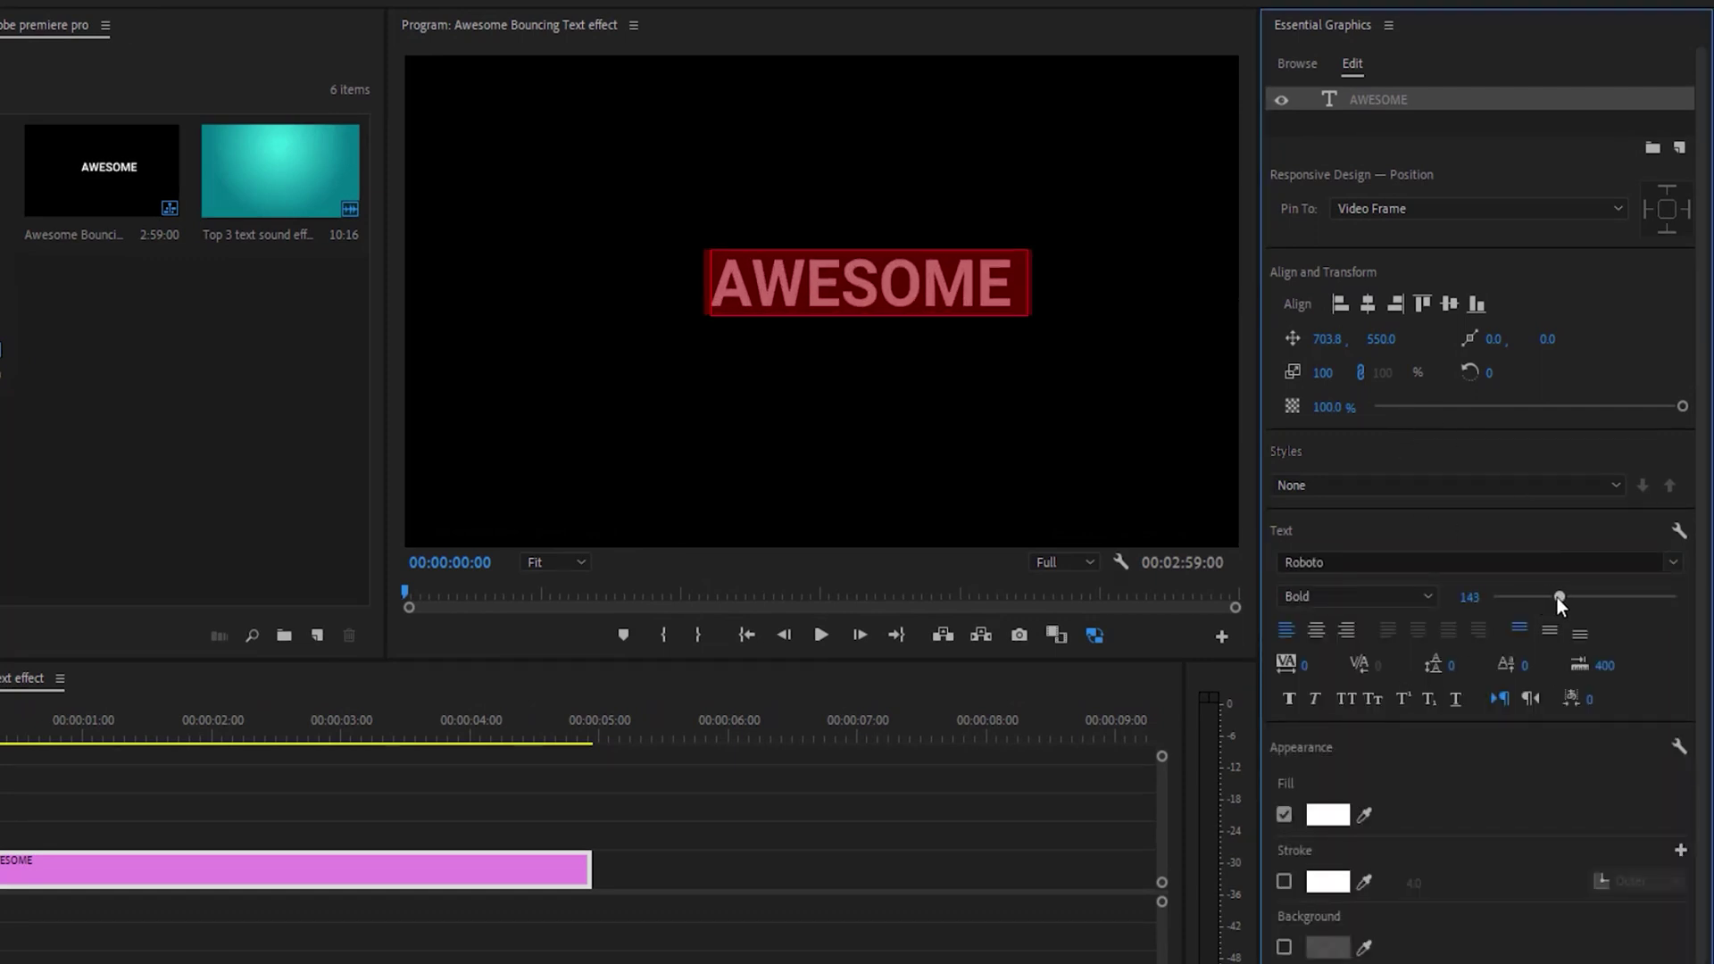
- Centre the AWESOME title horizontally and vertically, snapping it to the frame centre guides
{"action": "left_click", "coordinate": [1367, 304]}
{"action": "left_click", "coordinate": [1446, 302]}
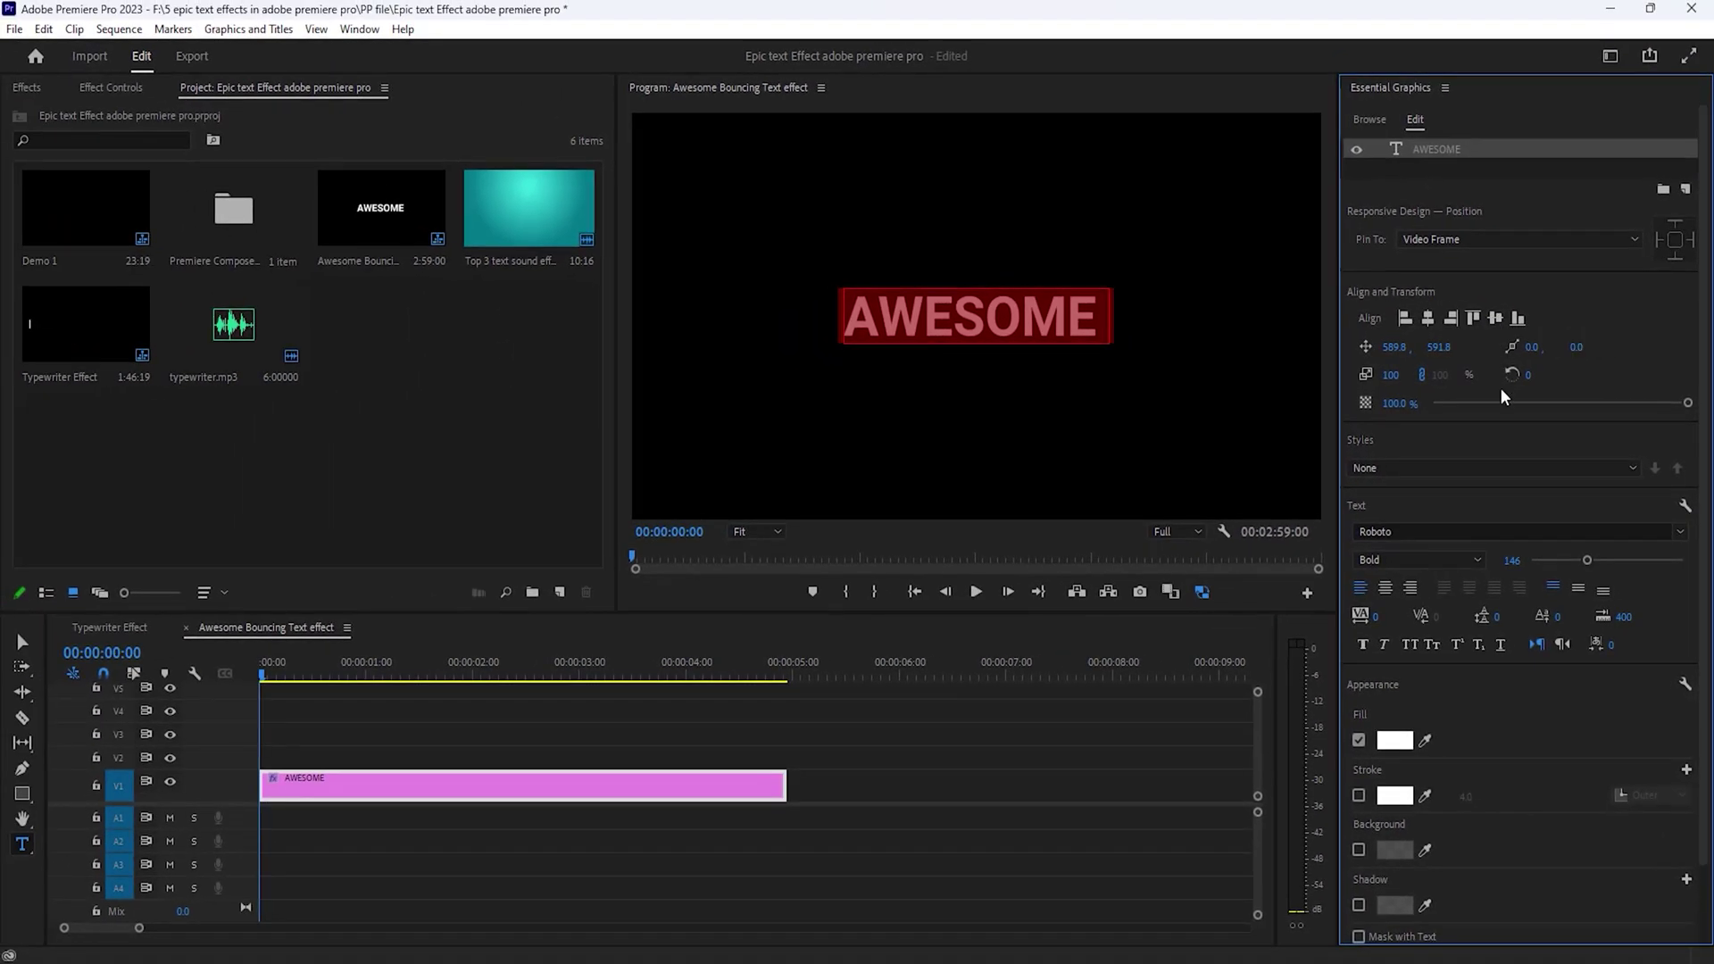
{"action": "left_click", "coordinate": [23, 642]}
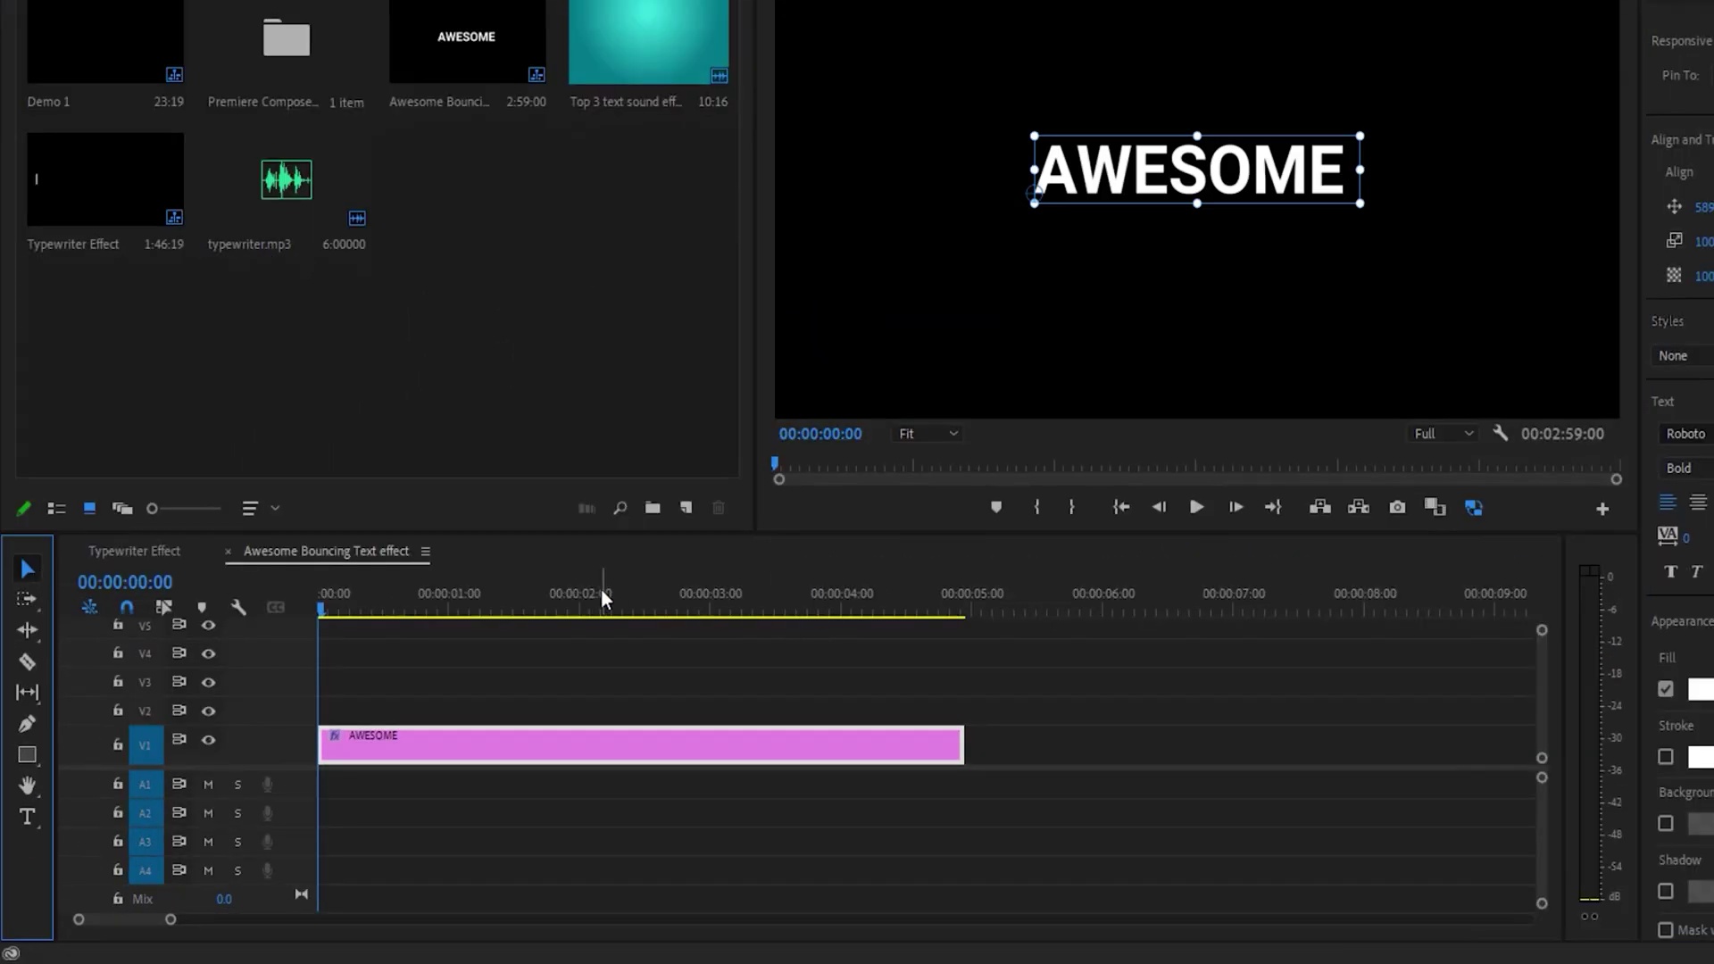
{"action": "left_click_drag", "start_coordinate": [604, 596], "coordinate": [633, 660]}
{"action": "left_click", "coordinate": [1044, 193]}
{"action": "left_click_drag", "start_coordinate": [1044, 193], "coordinate": [1214, 183]}
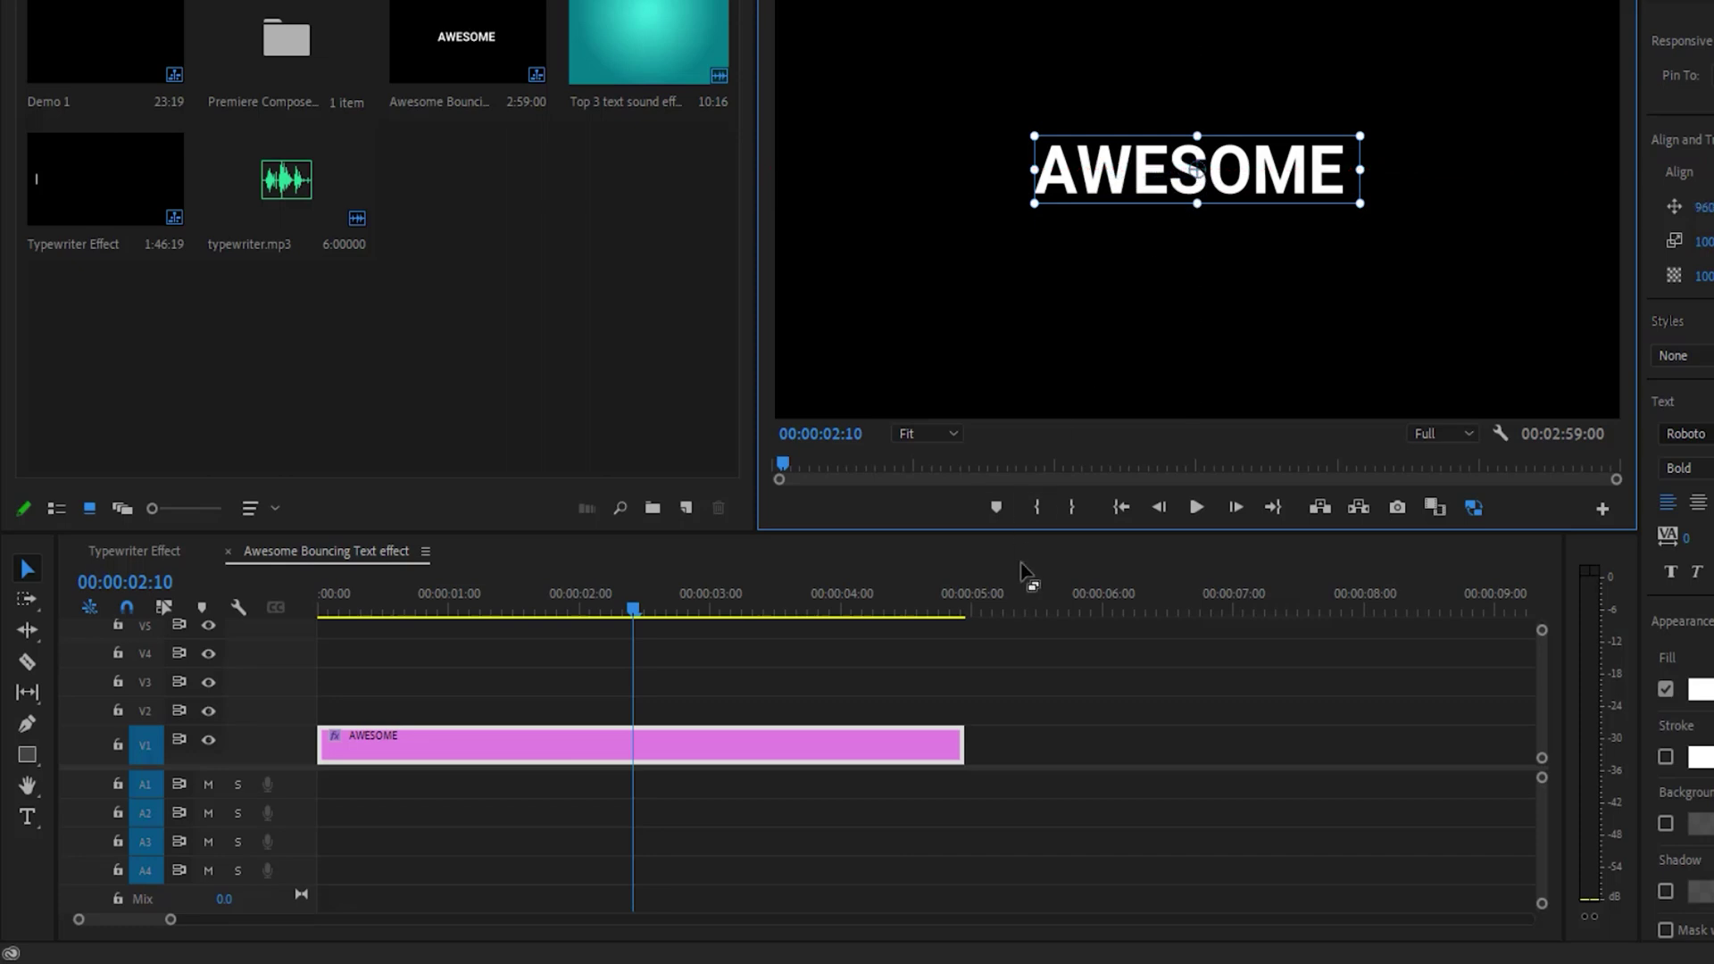
- Shorten the AWESOME clip to about two seconds
{"action": "left_click_drag", "start_coordinate": [964, 745], "coordinate": [633, 779]}
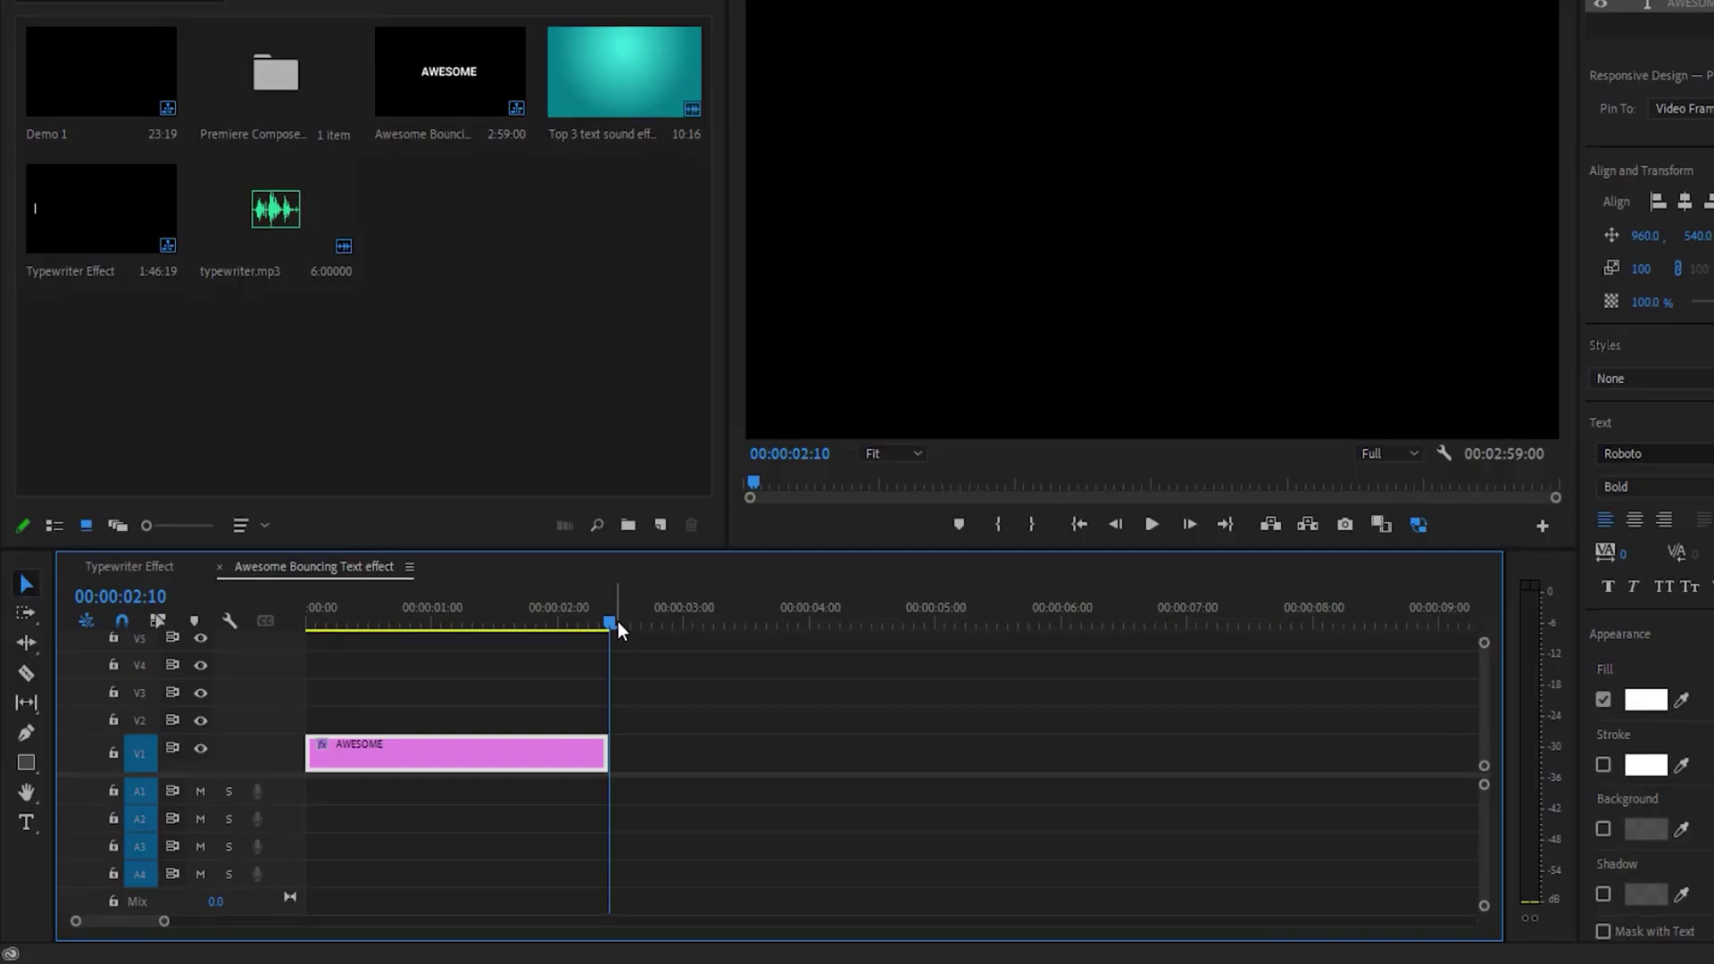
{"action": "key", "text": "Left"}
{"action": "key", "text": "Left"}
{"action": "key", "text": "Left"}
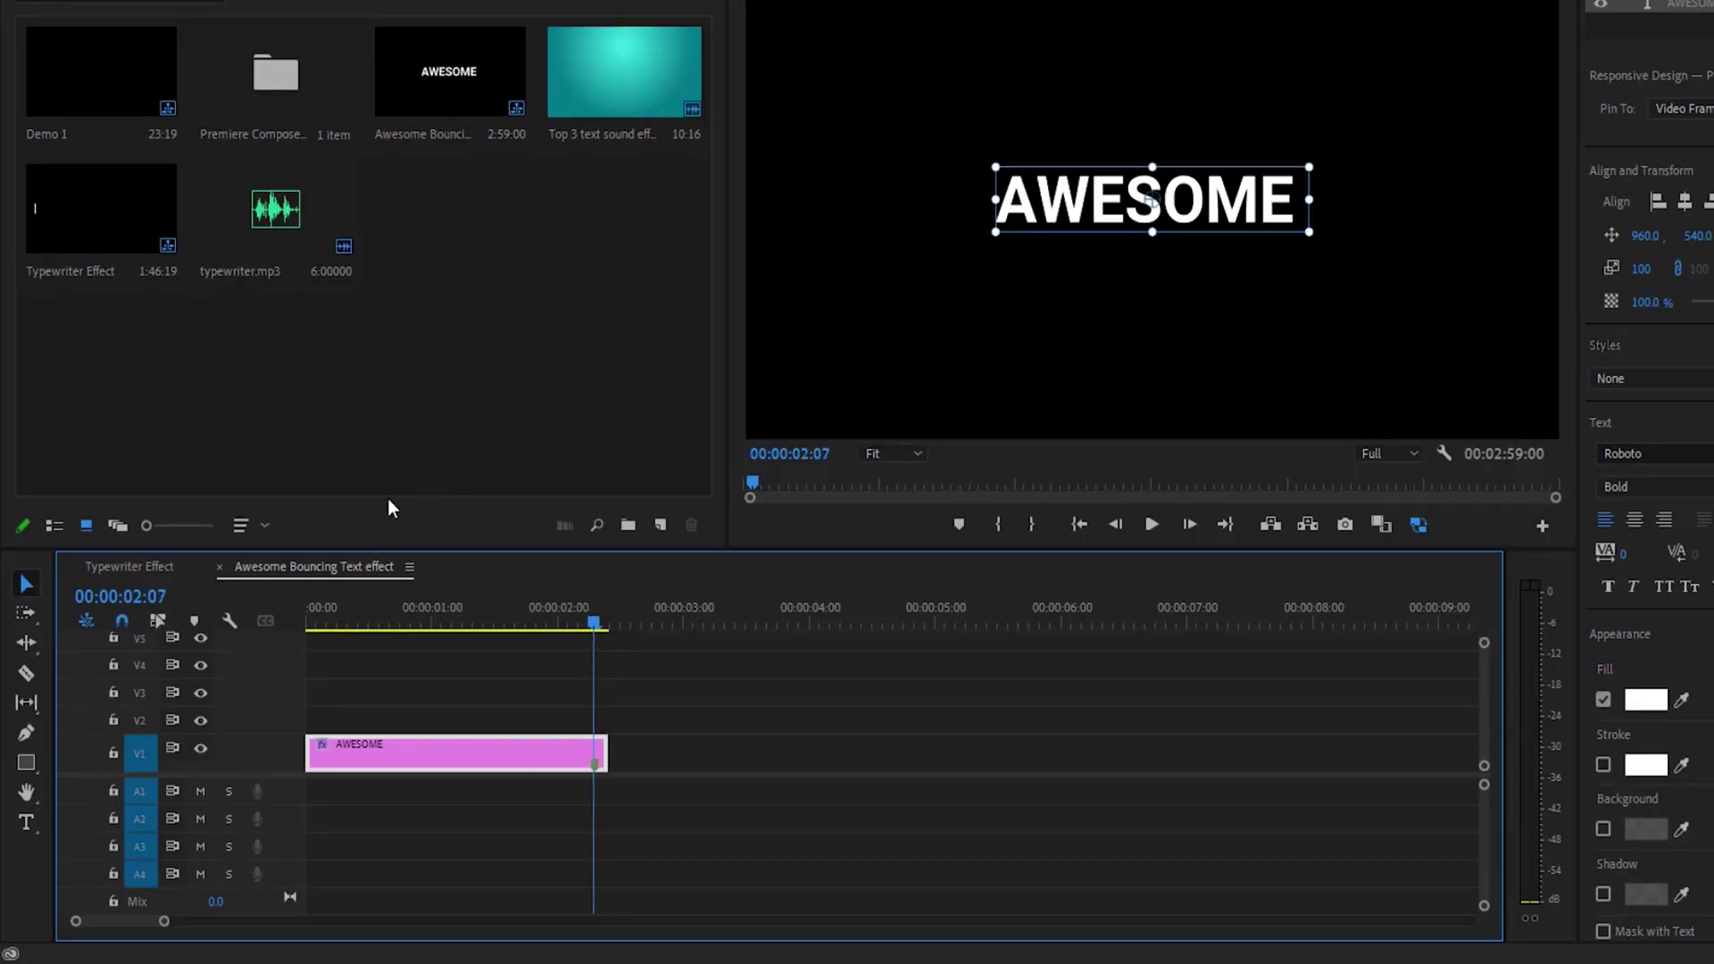
{"action": "left_click_drag", "start_coordinate": [594, 622], "coordinate": [467, 622]}
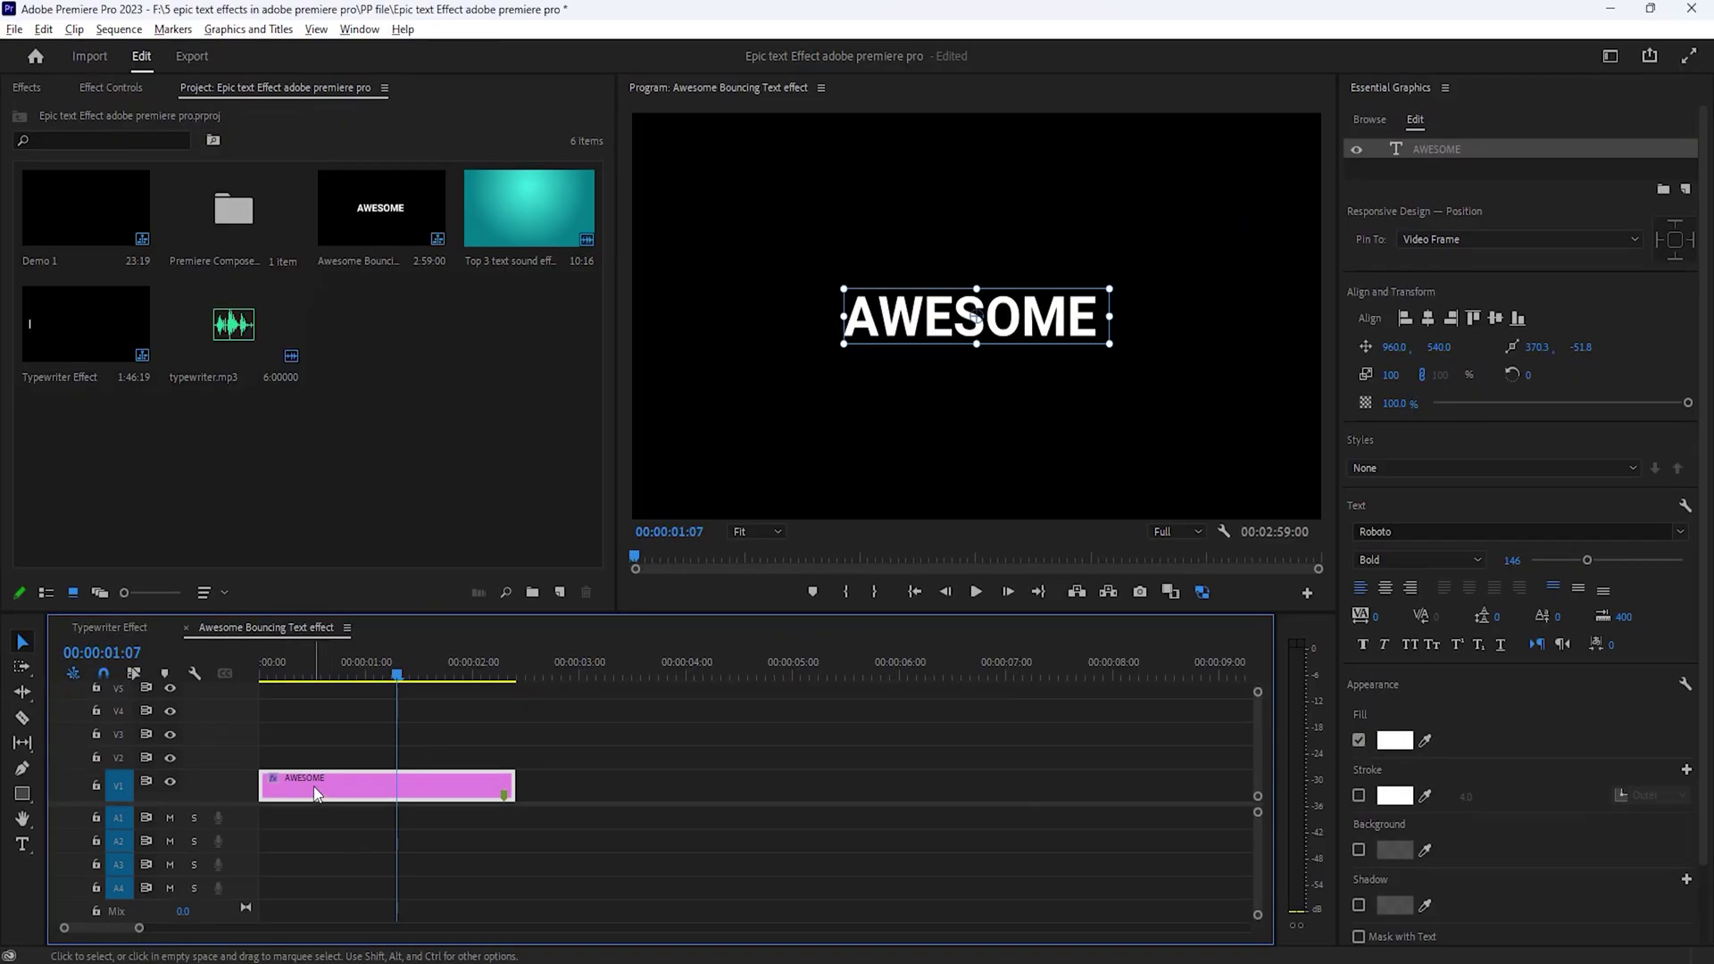
- Put a staggered copy of AWESOME on V2 and retype it as TEXT
{"action": "left_click_drag", "start_coordinate": [314, 793], "coordinate": [555, 761]}
{"action": "left_click_drag", "start_coordinate": [496, 678], "coordinate": [651, 710]}
{"action": "left_click", "coordinate": [587, 761]}
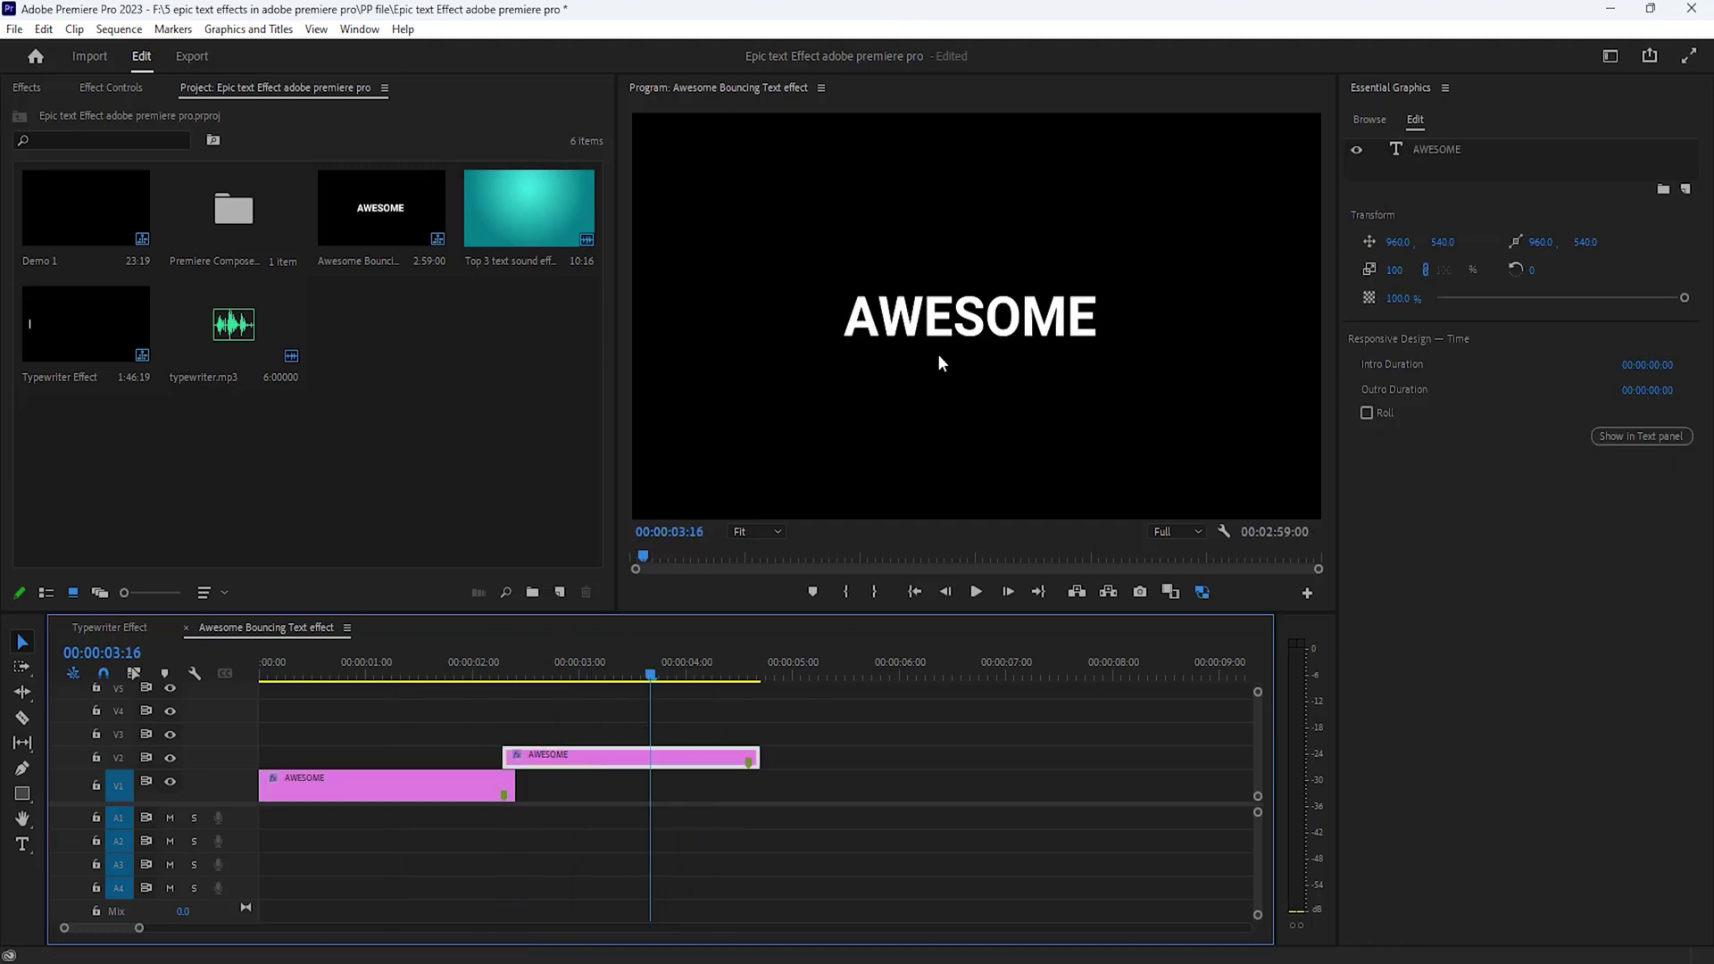
{"action": "left_click", "coordinate": [934, 322]}
{"action": "double_click", "coordinate": [930, 316]}
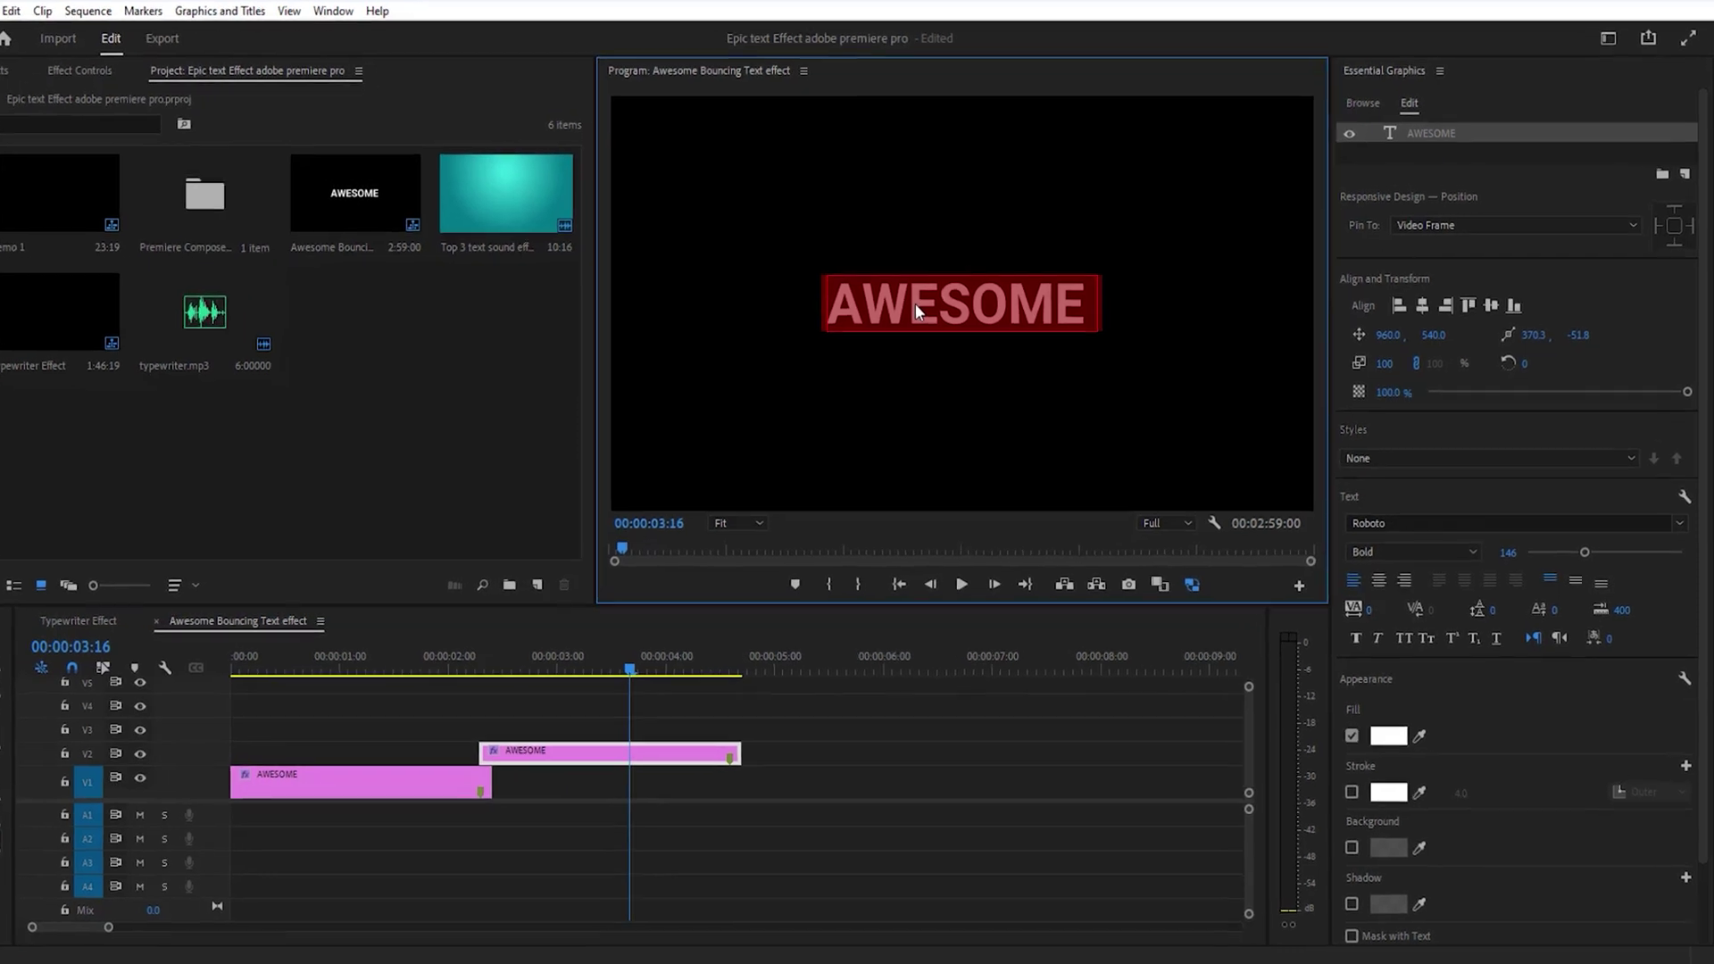
{"action": "type", "text": "TEXT"}
- Duplicate the TEXT clip onto V3 and retype it as BOUNCING
{"action": "left_click_drag", "start_coordinate": [464, 742], "coordinate": [1074, 692]}
{"action": "left_click", "coordinate": [720, 644]}
{"action": "double_click", "coordinate": [904, 267]}
{"action": "type", "text": "BOUNCING"}
- Retype the V4 copy as EFFECTS
{"action": "left_click", "coordinate": [967, 644]}
{"action": "key", "text": "minus"}
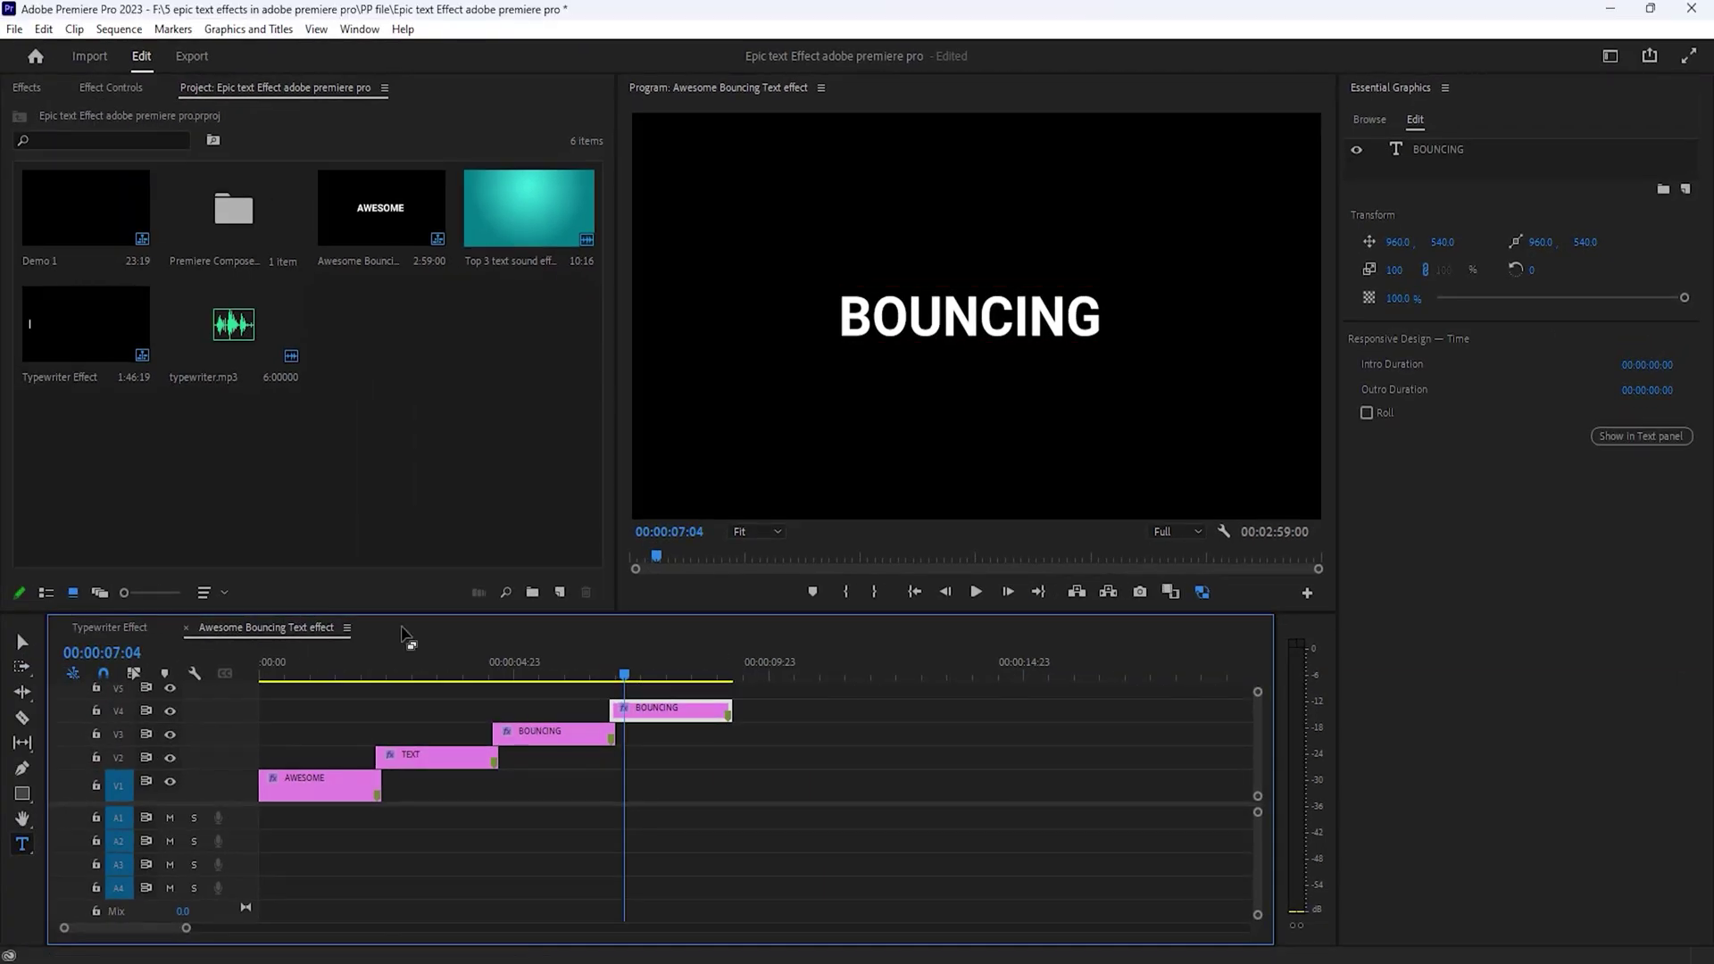
{"action": "left_click_drag", "start_coordinate": [501, 667], "coordinate": [791, 686]}
{"action": "double_click", "coordinate": [926, 317]}
{"action": "type", "text": "EFFECTS"}
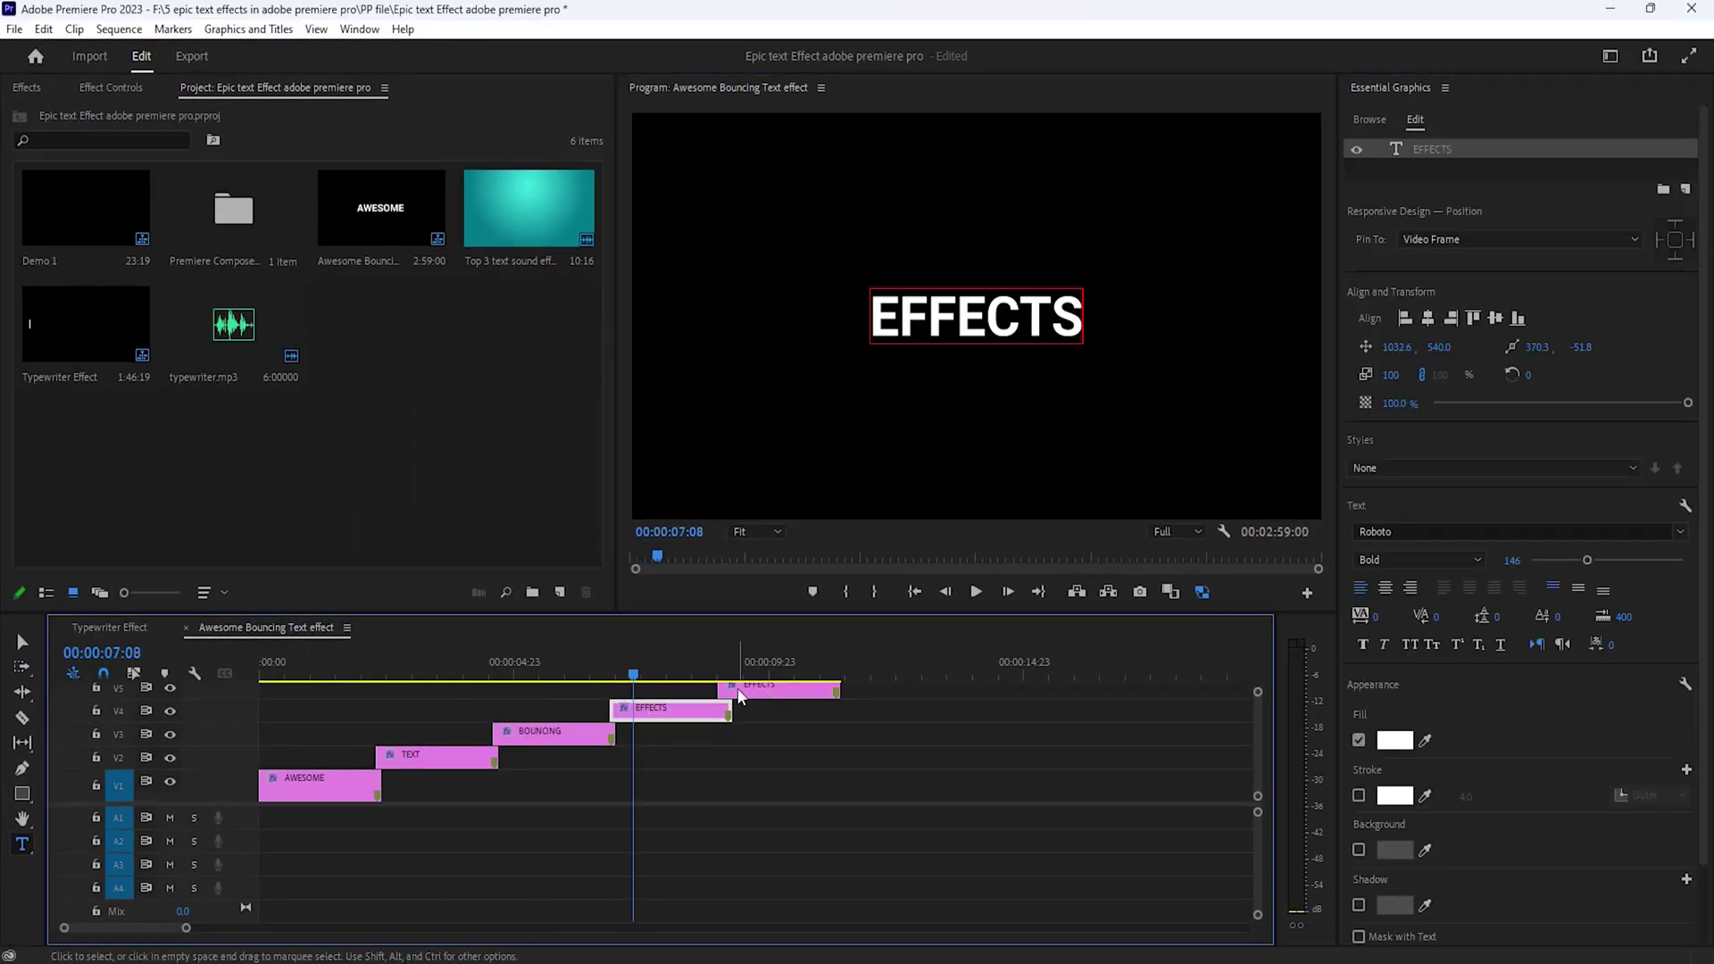
- Duplicate EFFECTS onto V5 and retype it as ADOBE PREMIERE
{"action": "left_click_drag", "start_coordinate": [235, 806], "coordinate": [244, 854]}
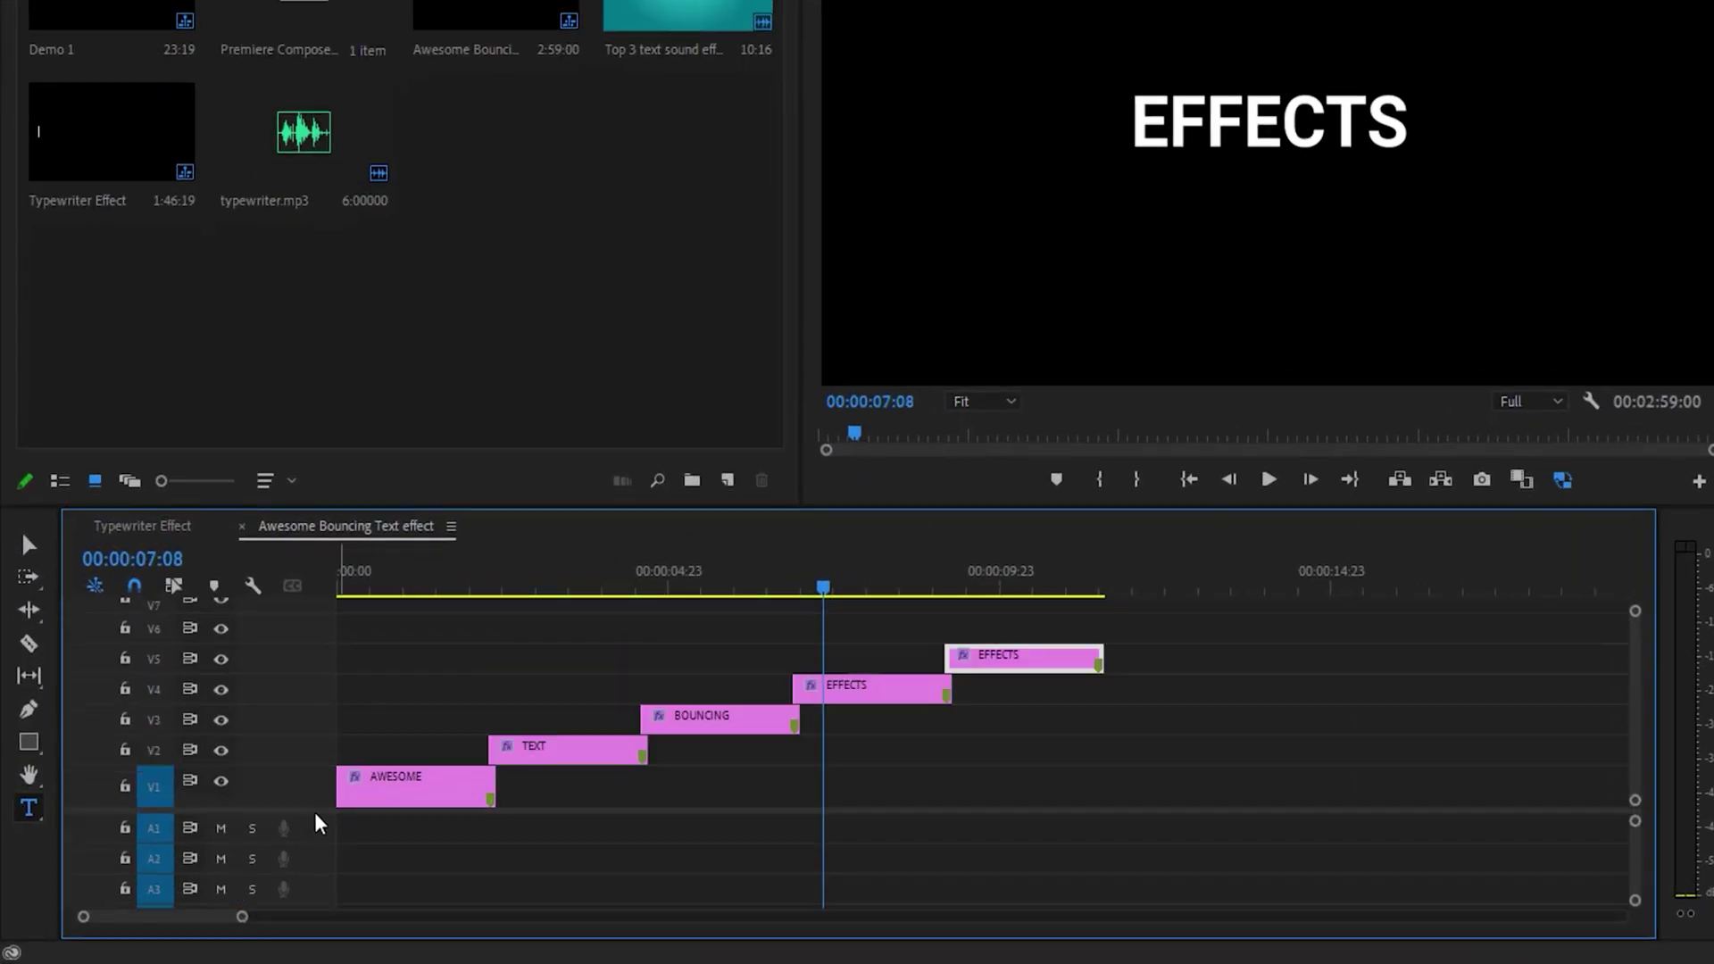
{"action": "left_click", "coordinate": [1014, 587]}
{"action": "double_click", "coordinate": [1272, 121]}
{"action": "type", "text": "ADOBE PREMIERE"}
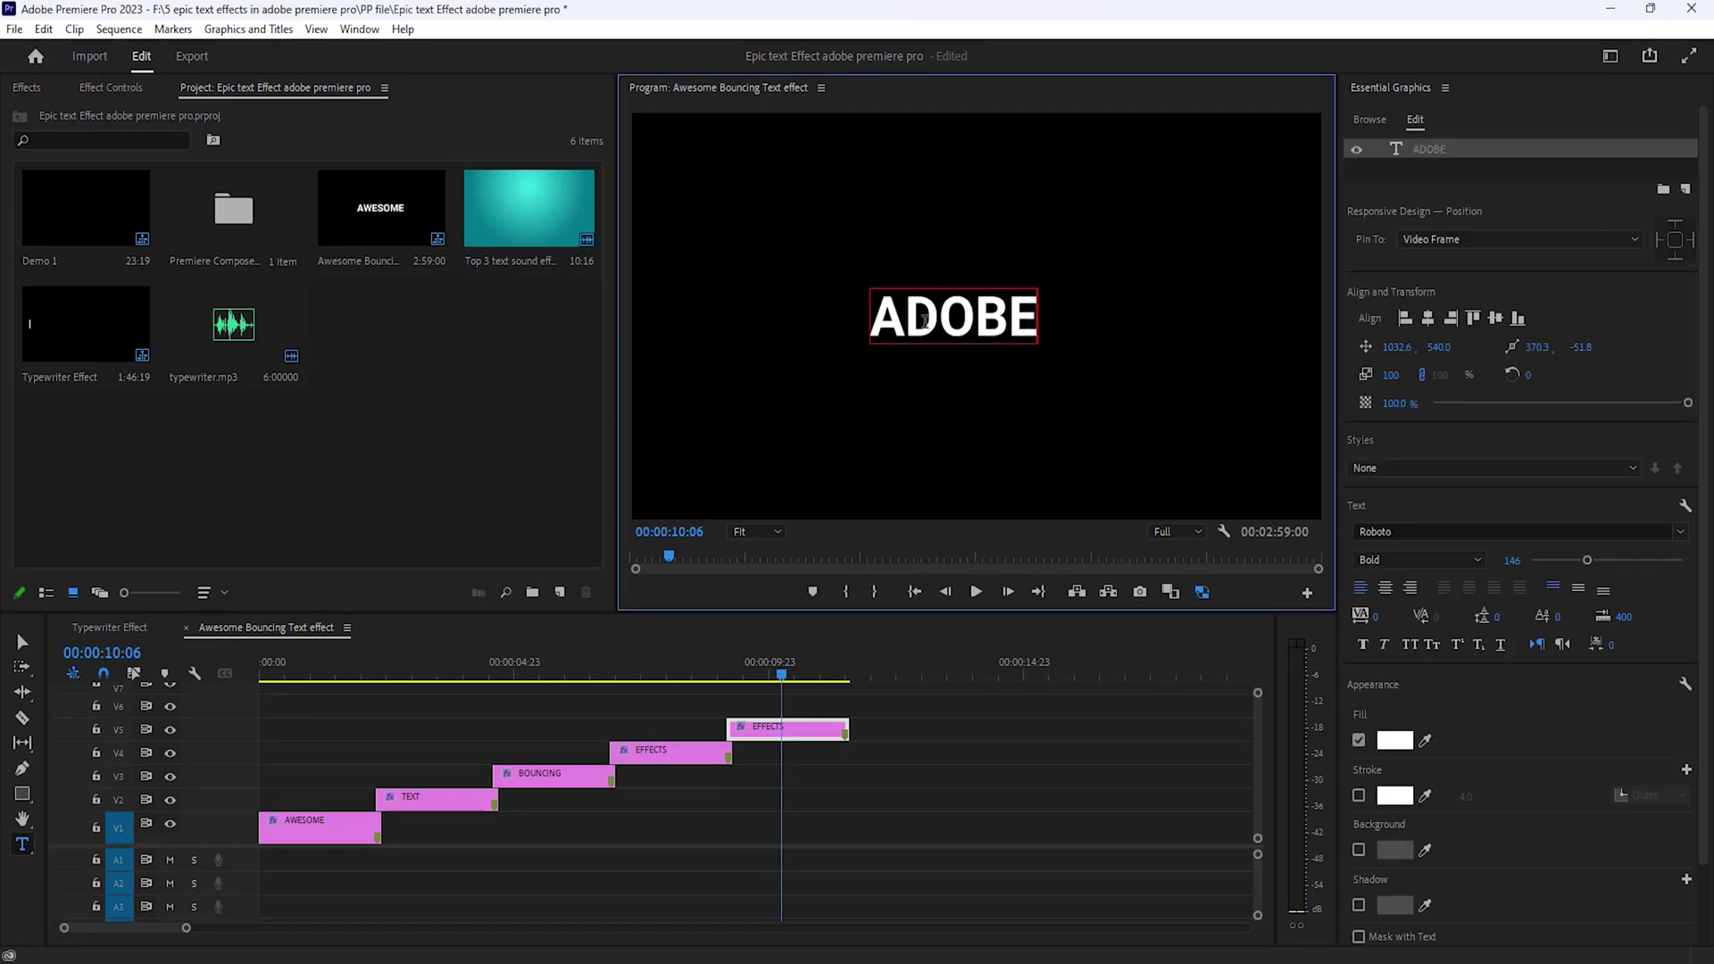
{"action": "type", "text": "v"}
{"action": "left_click_drag", "start_coordinate": [706, 667], "coordinate": [248, 677]}
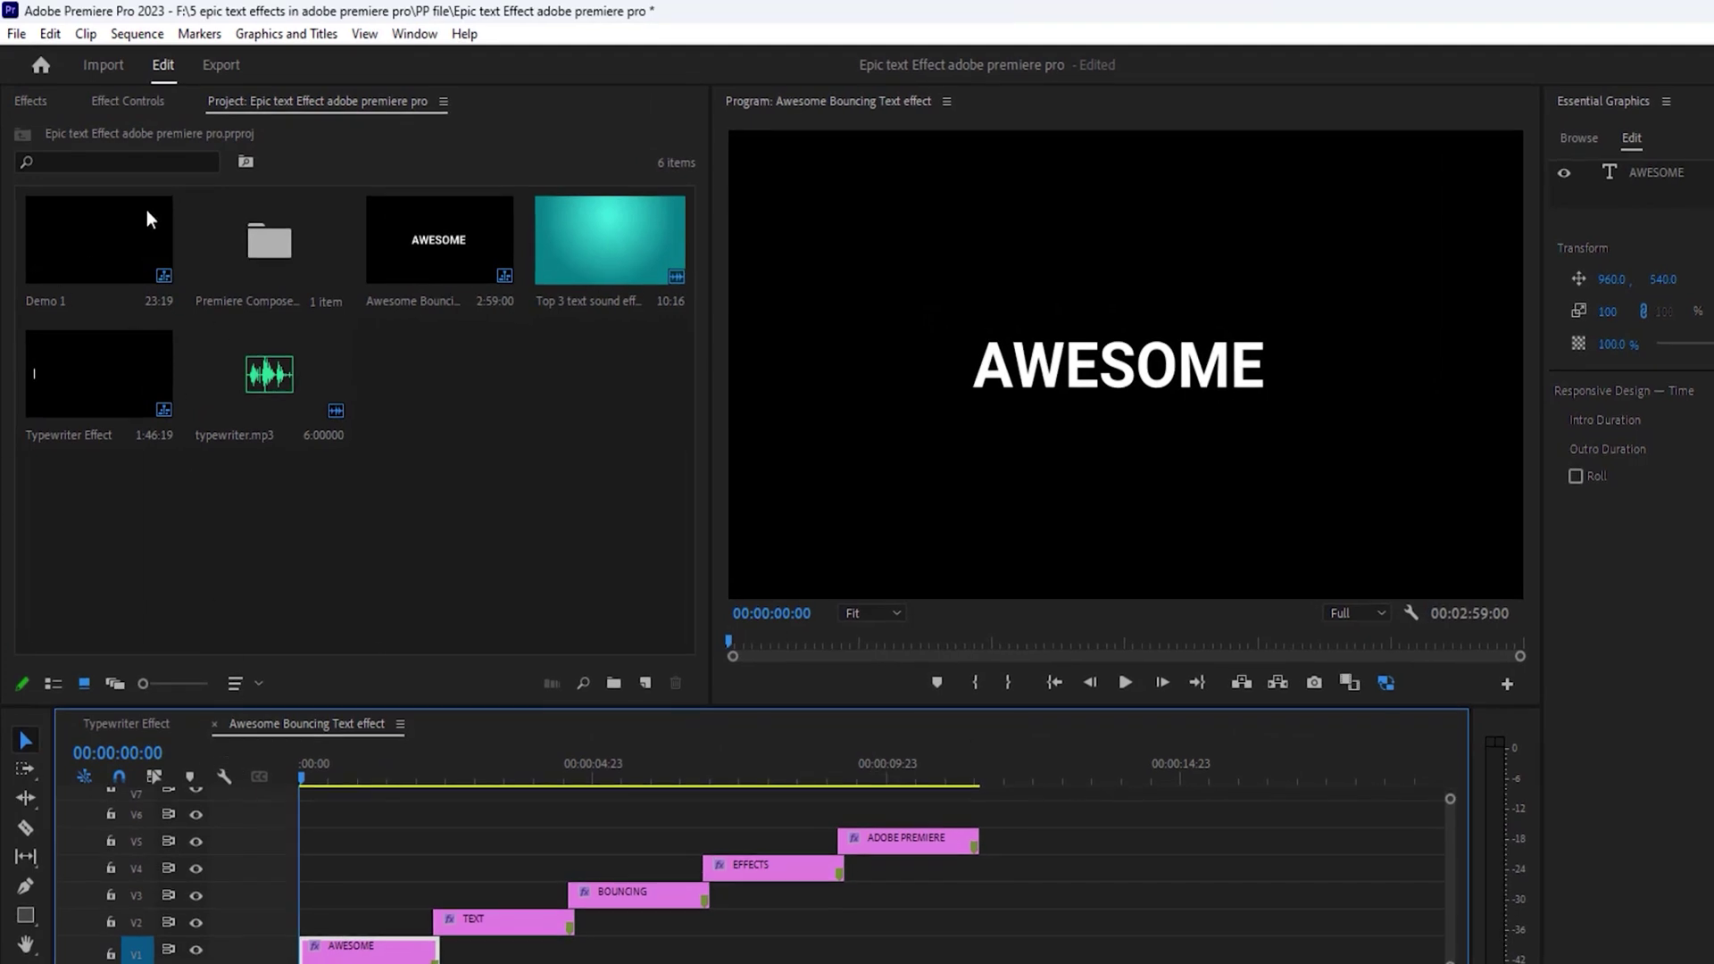
- Apply the Distort > Transform effect to the AWESOME clip
{"action": "left_click", "coordinate": [34, 98]}
{"action": "left_click", "coordinate": [100, 130]}
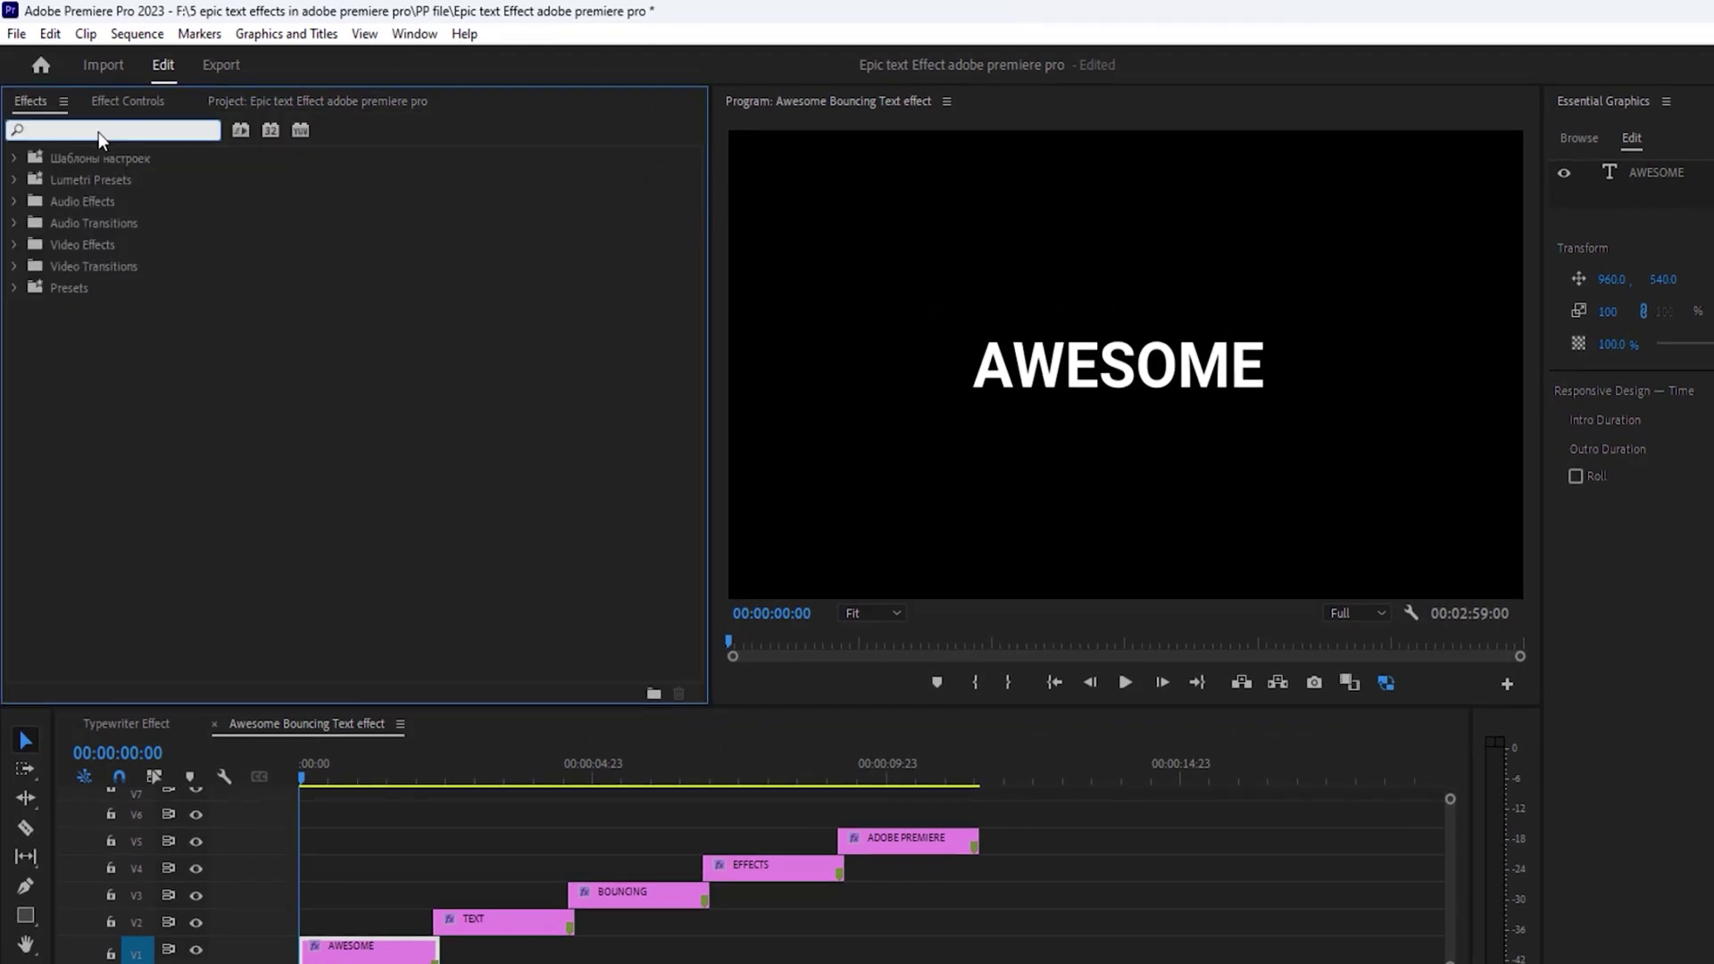
{"action": "type", "text": "transf"}
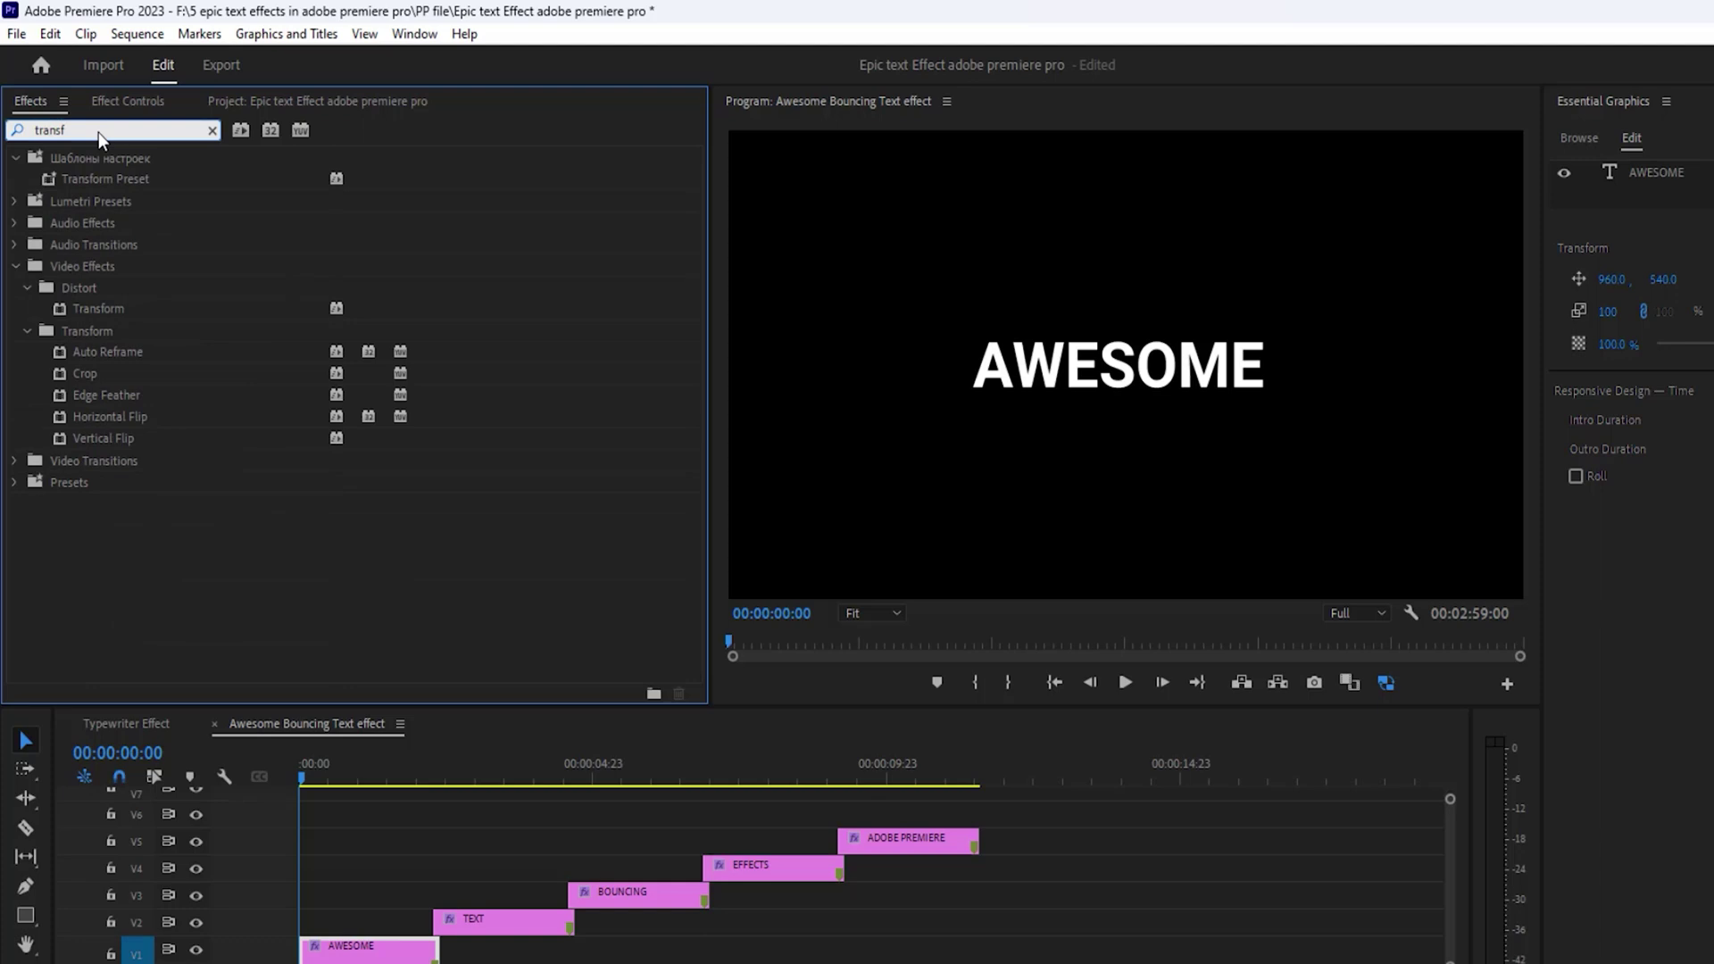
{"action": "left_click", "coordinate": [87, 308]}
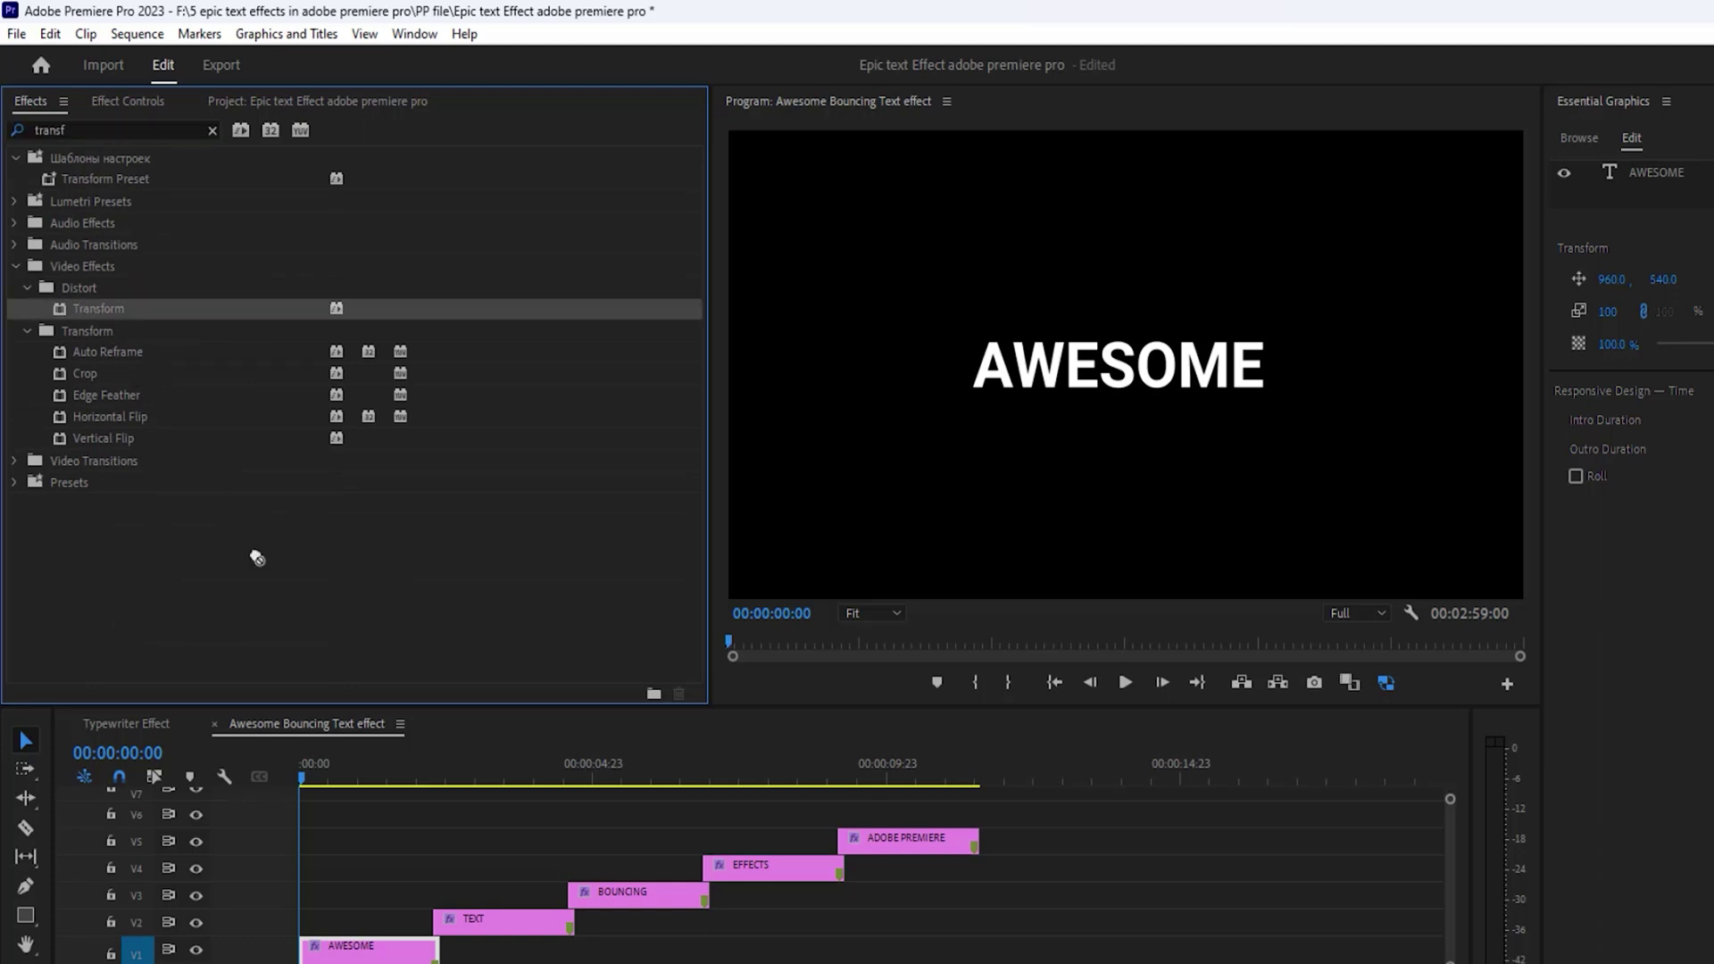
{"action": "left_click_drag", "start_coordinate": [257, 558], "coordinate": [350, 960]}
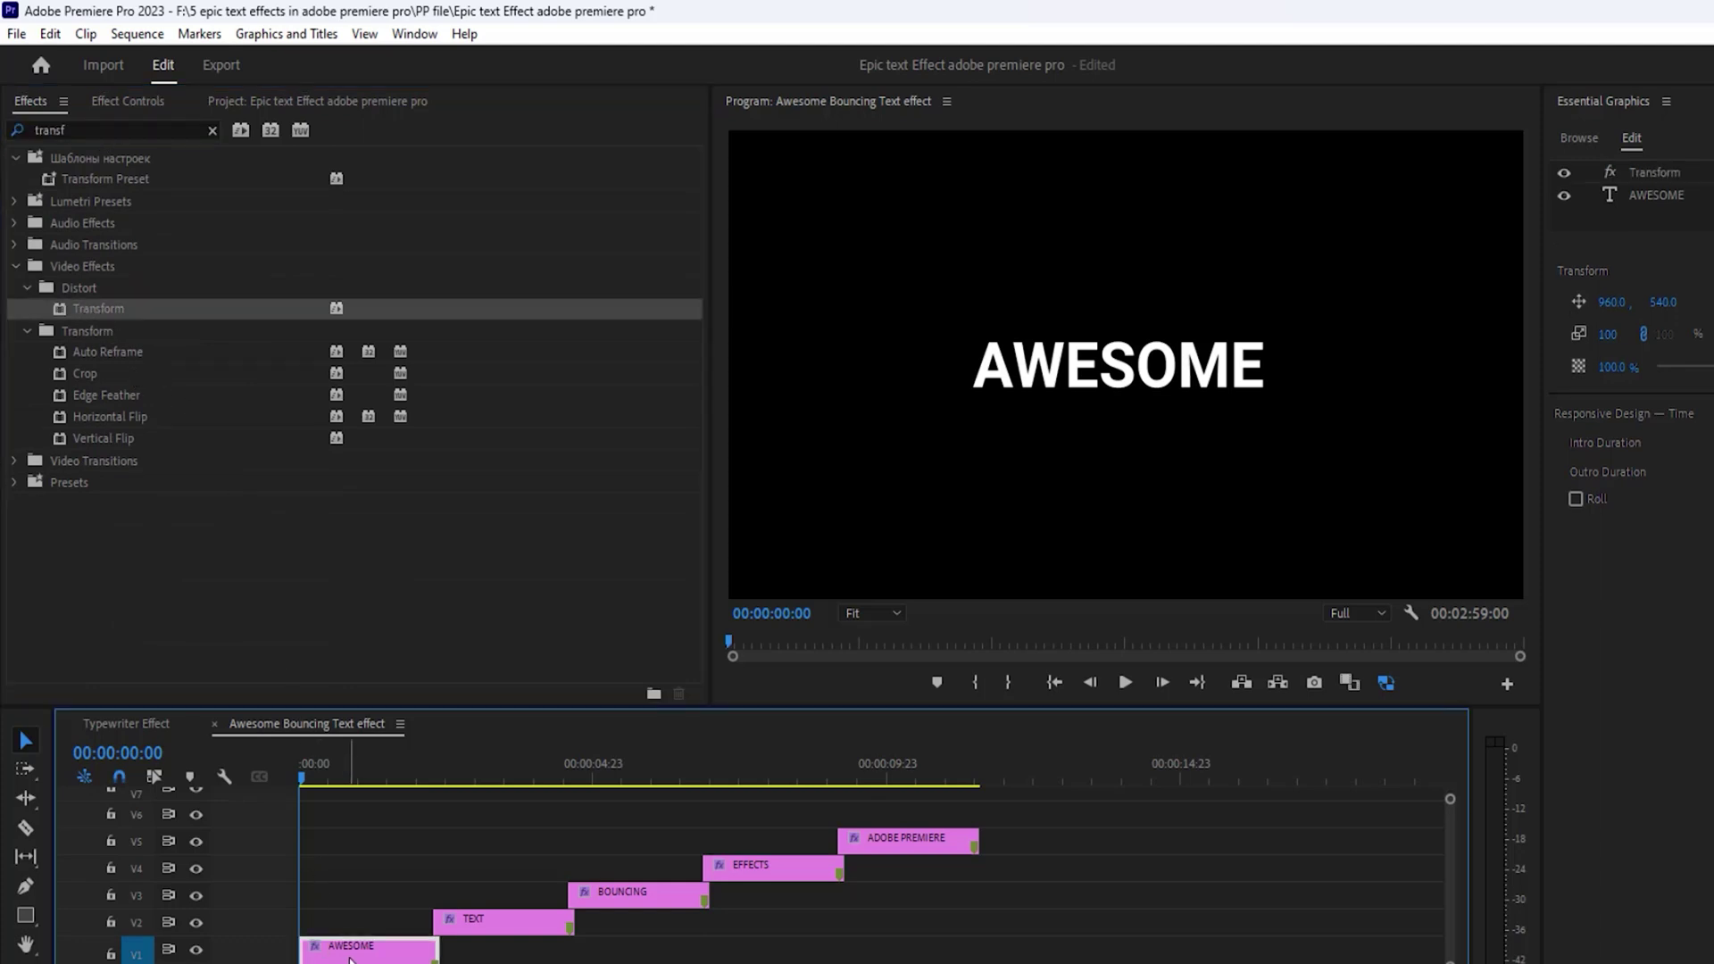
- Turn off Use Composition's Shutter Angle and keyframe Transform Scale at 1800 at the start
{"action": "left_click", "coordinate": [116, 100]}
{"action": "scroll", "coordinate": [532, 297], "scroll_direction": "down", "scroll_amount": 5}
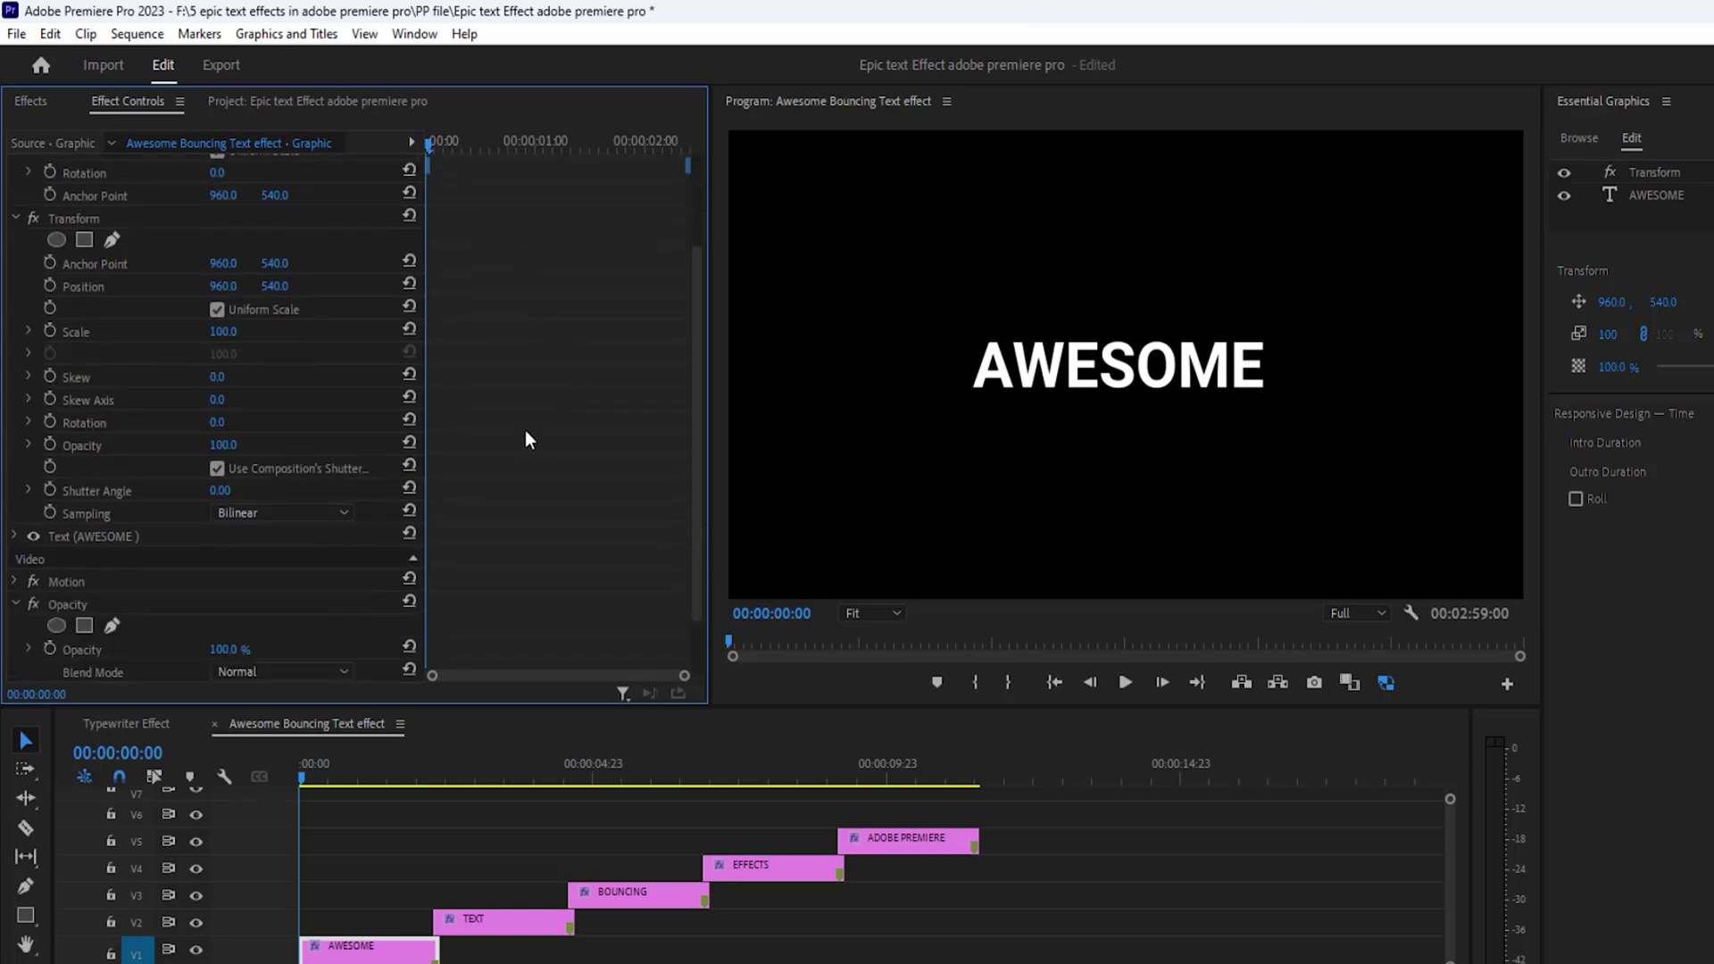
{"action": "left_click", "coordinate": [216, 469]}
{"action": "scroll", "coordinate": [214, 473], "scroll_direction": "up", "scroll_amount": 1}
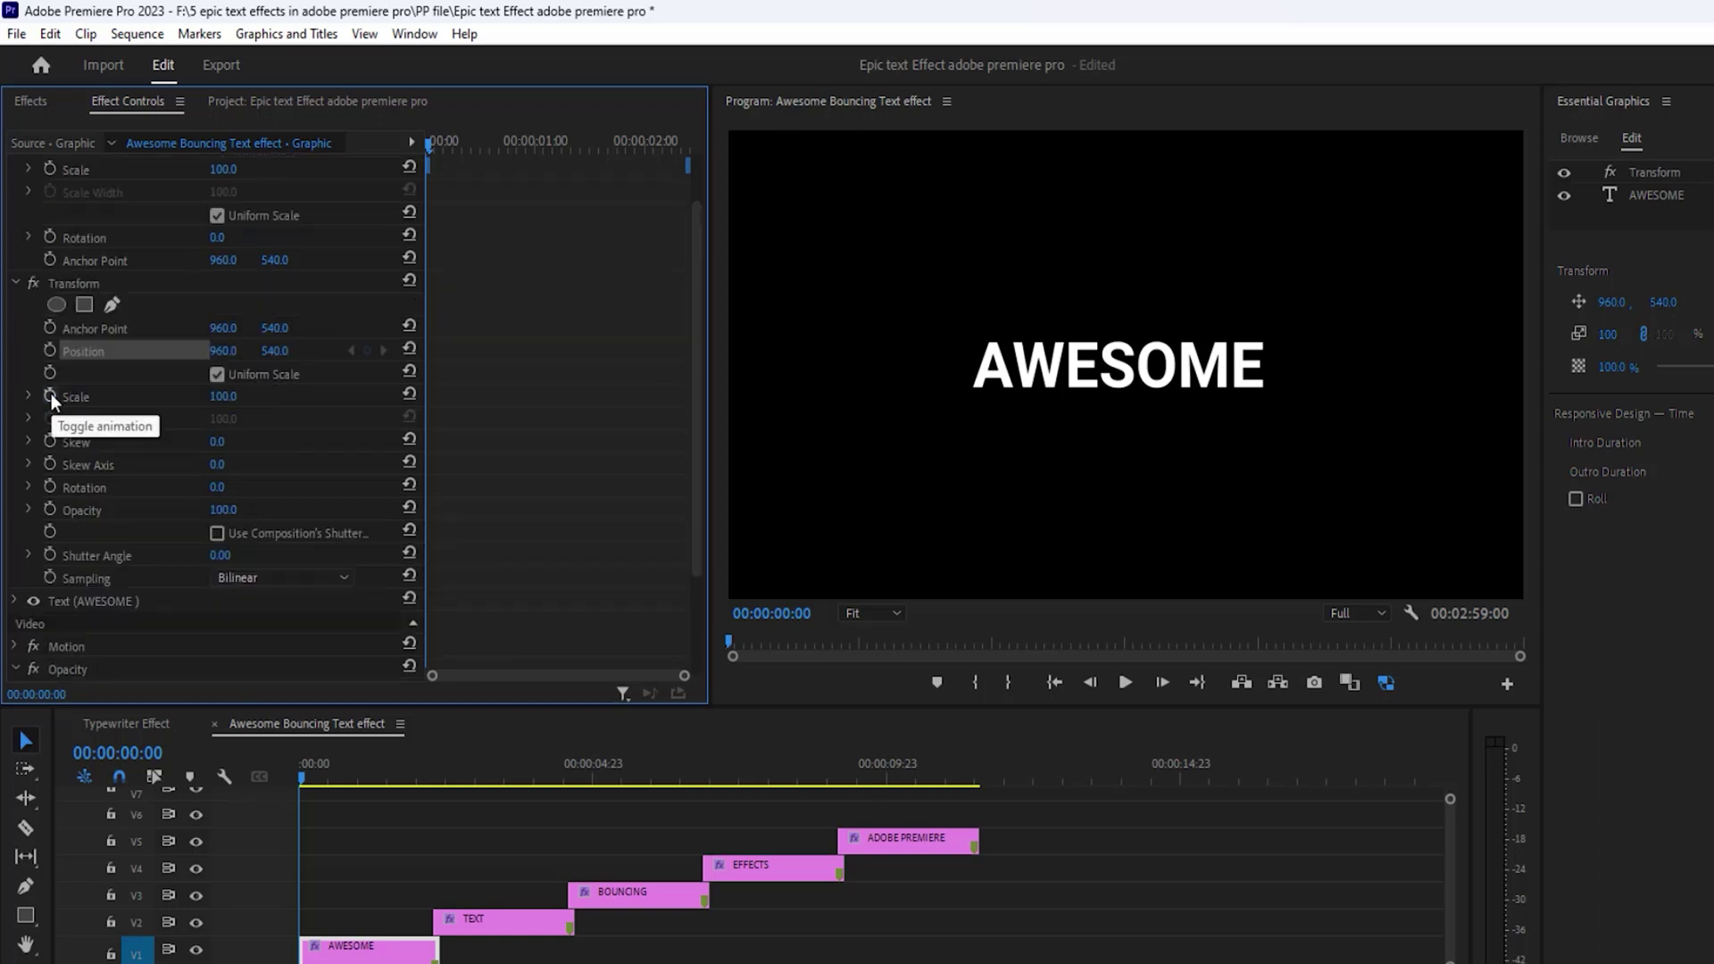
{"action": "left_click", "coordinate": [51, 395]}
{"action": "left_click", "coordinate": [223, 394]}
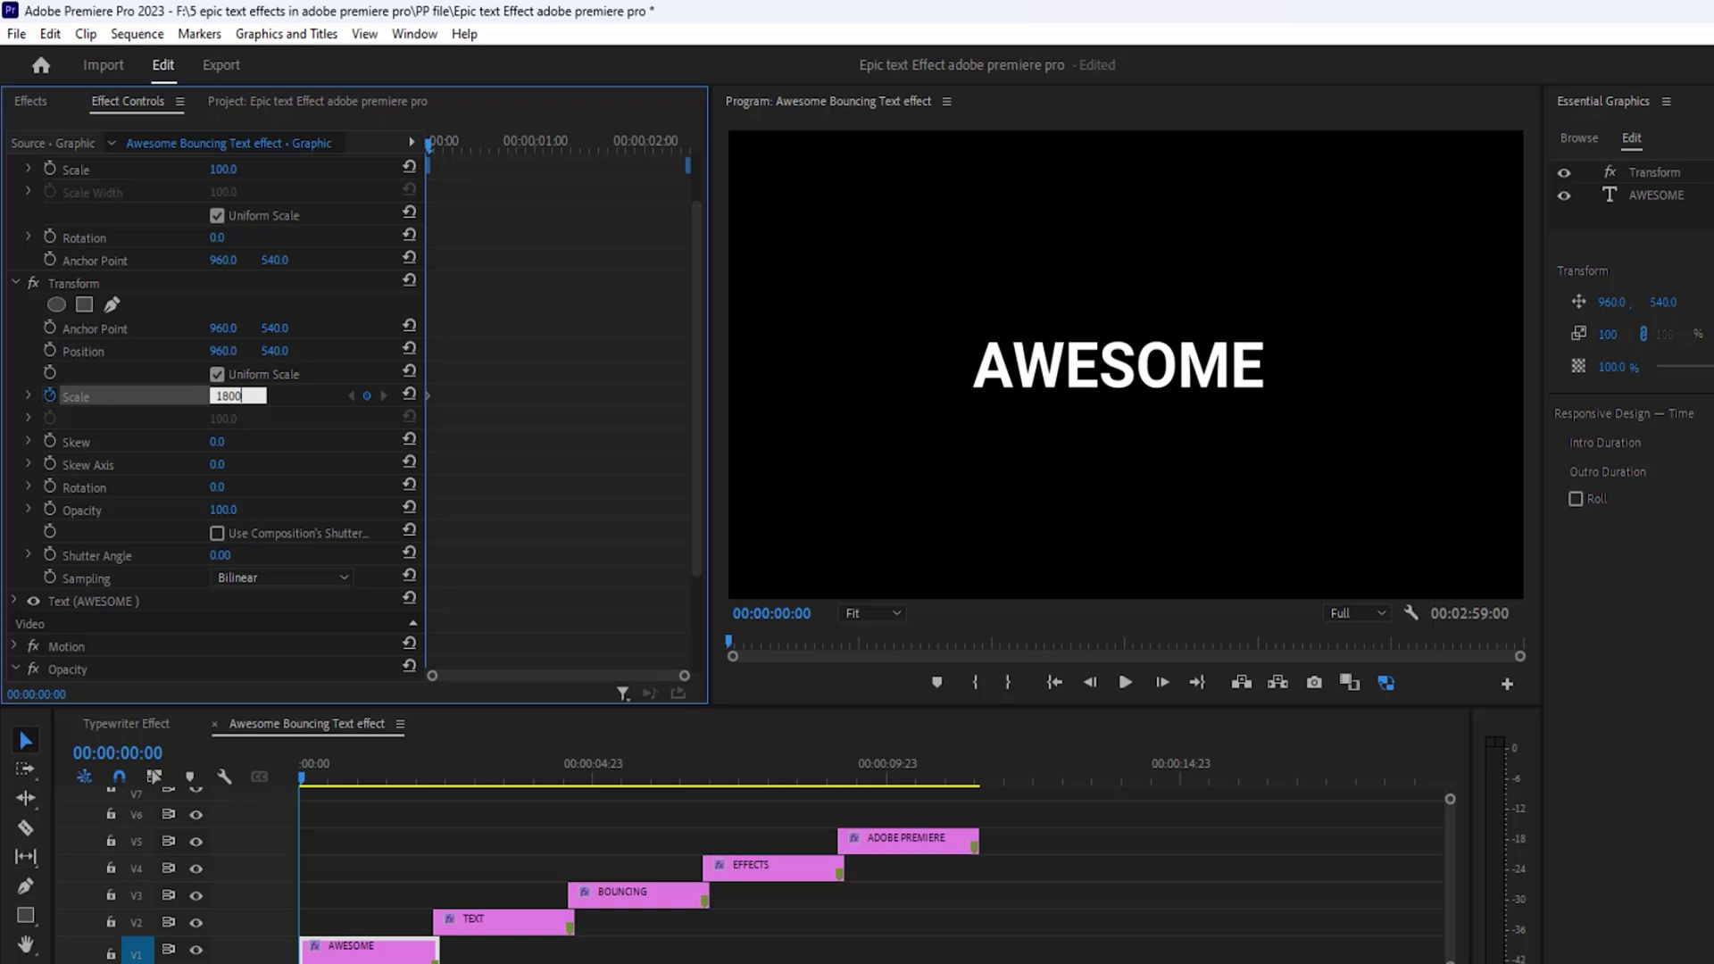
{"action": "key", "text": "Return"}
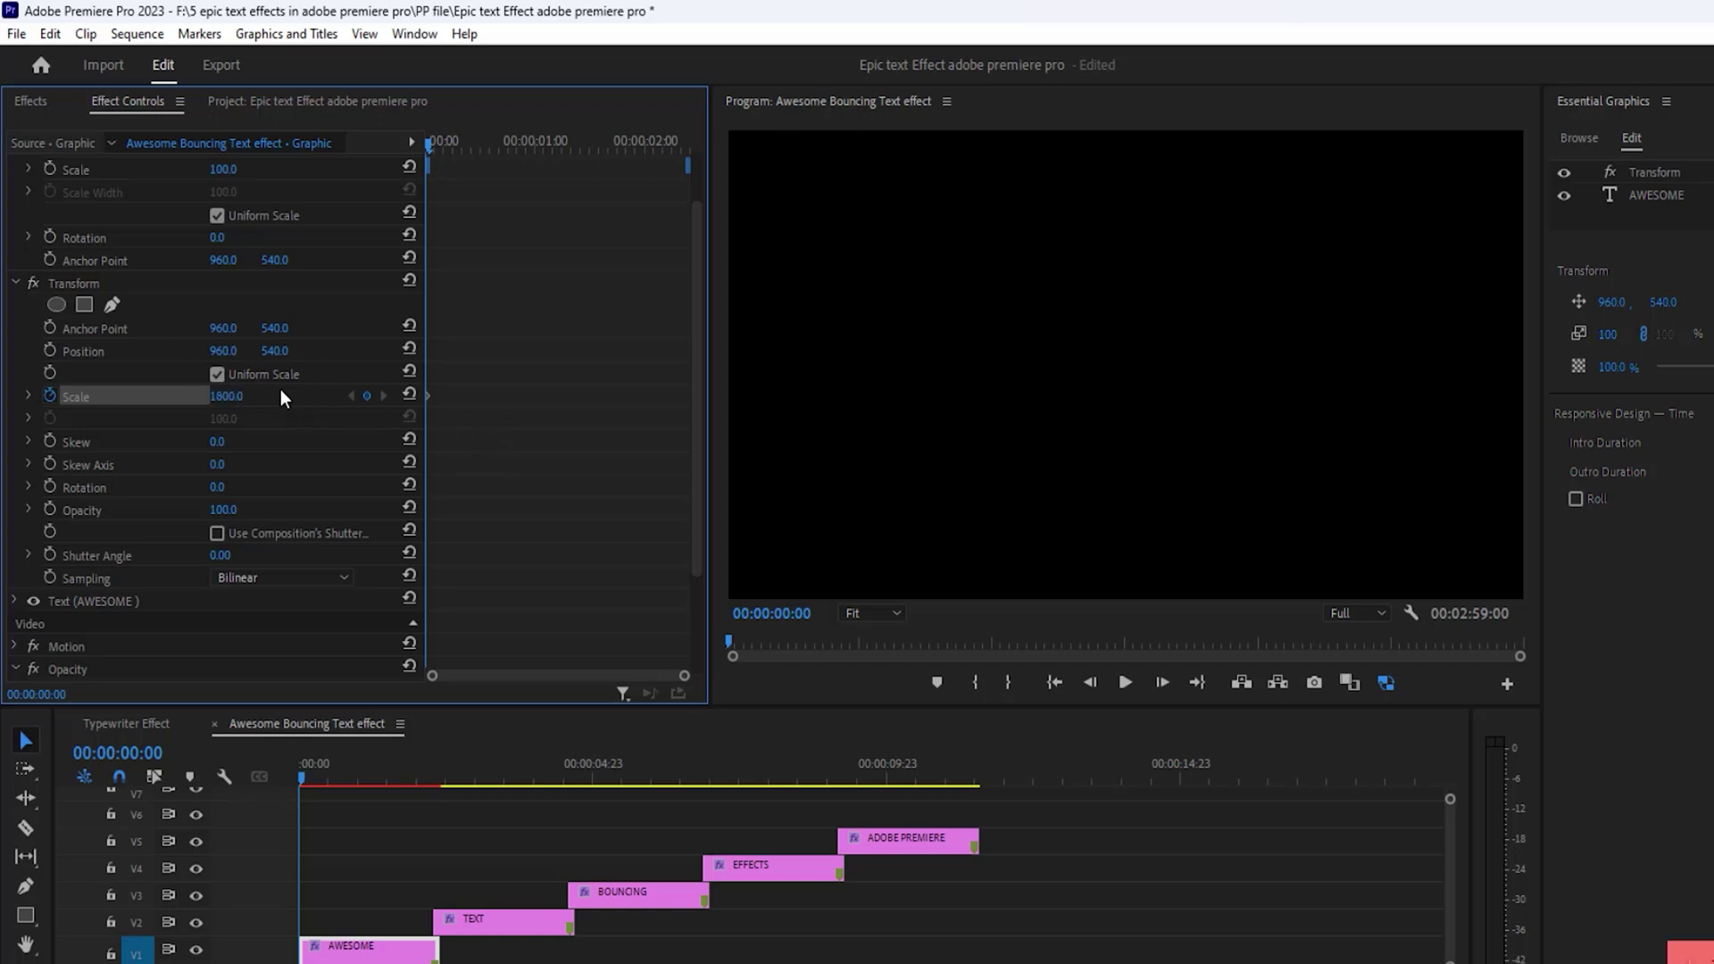
- Add Scale keyframes of 95 at frame 5 and 100 at frame 8
{"action": "left_click", "coordinate": [153, 395]}
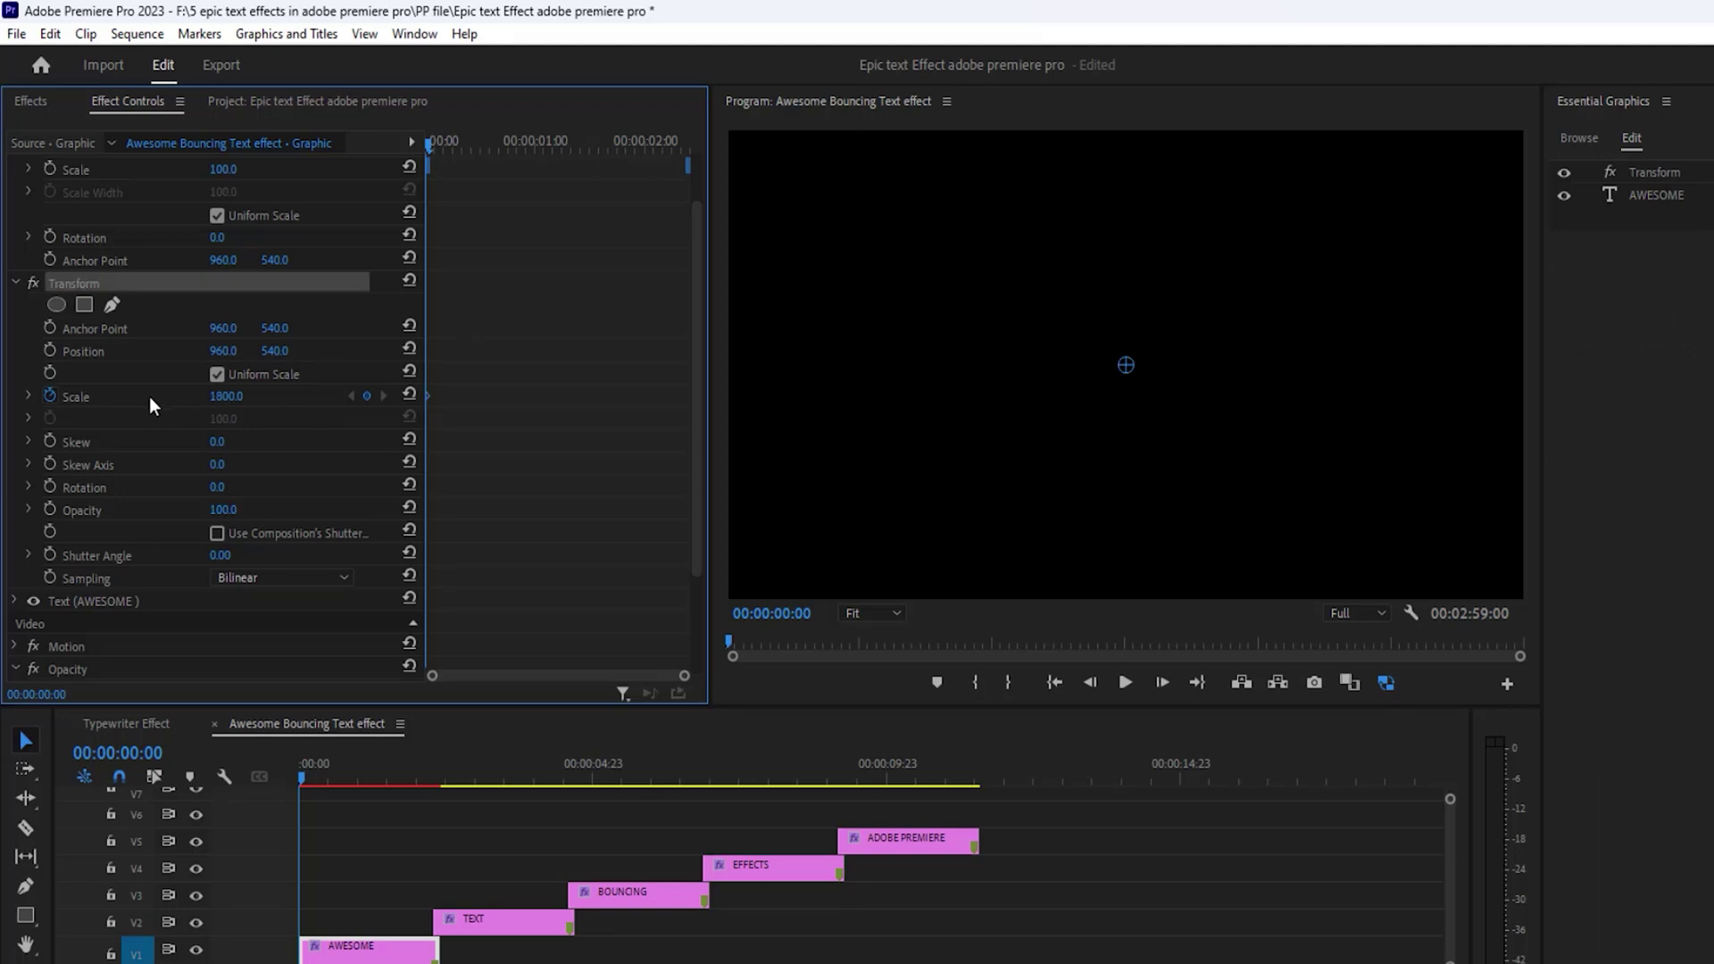
{"action": "left_click", "coordinate": [157, 393]}
{"action": "key", "text": "shift+Right"}
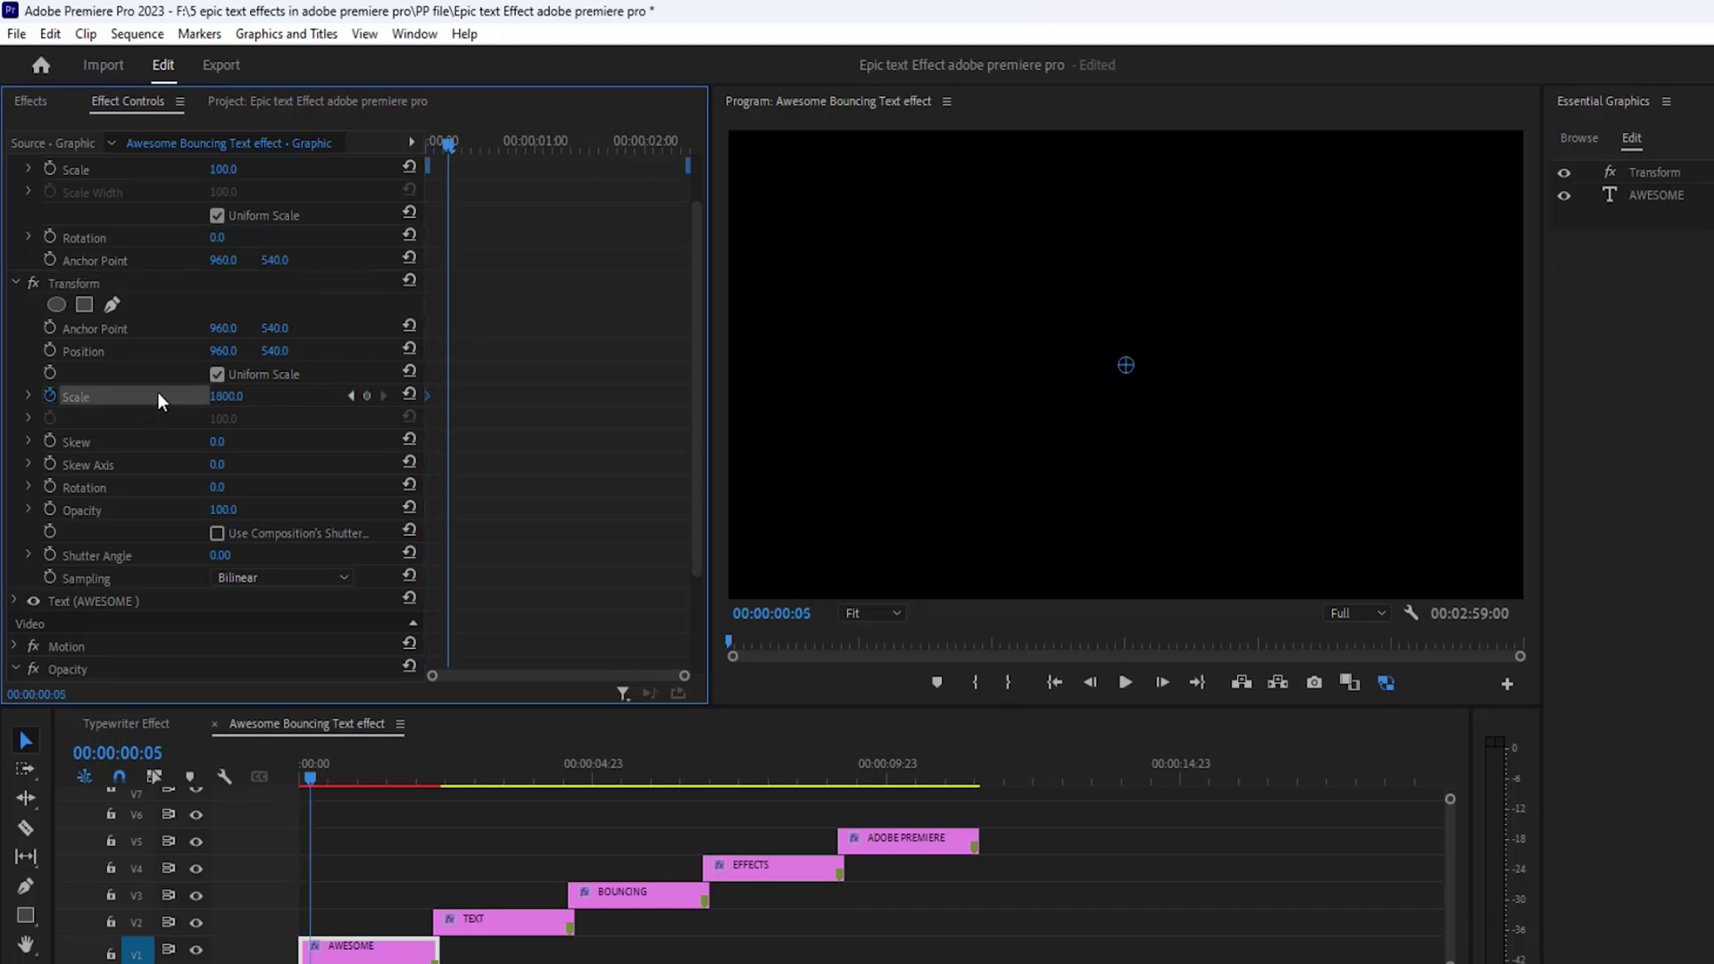
{"action": "left_click", "coordinate": [223, 397]}
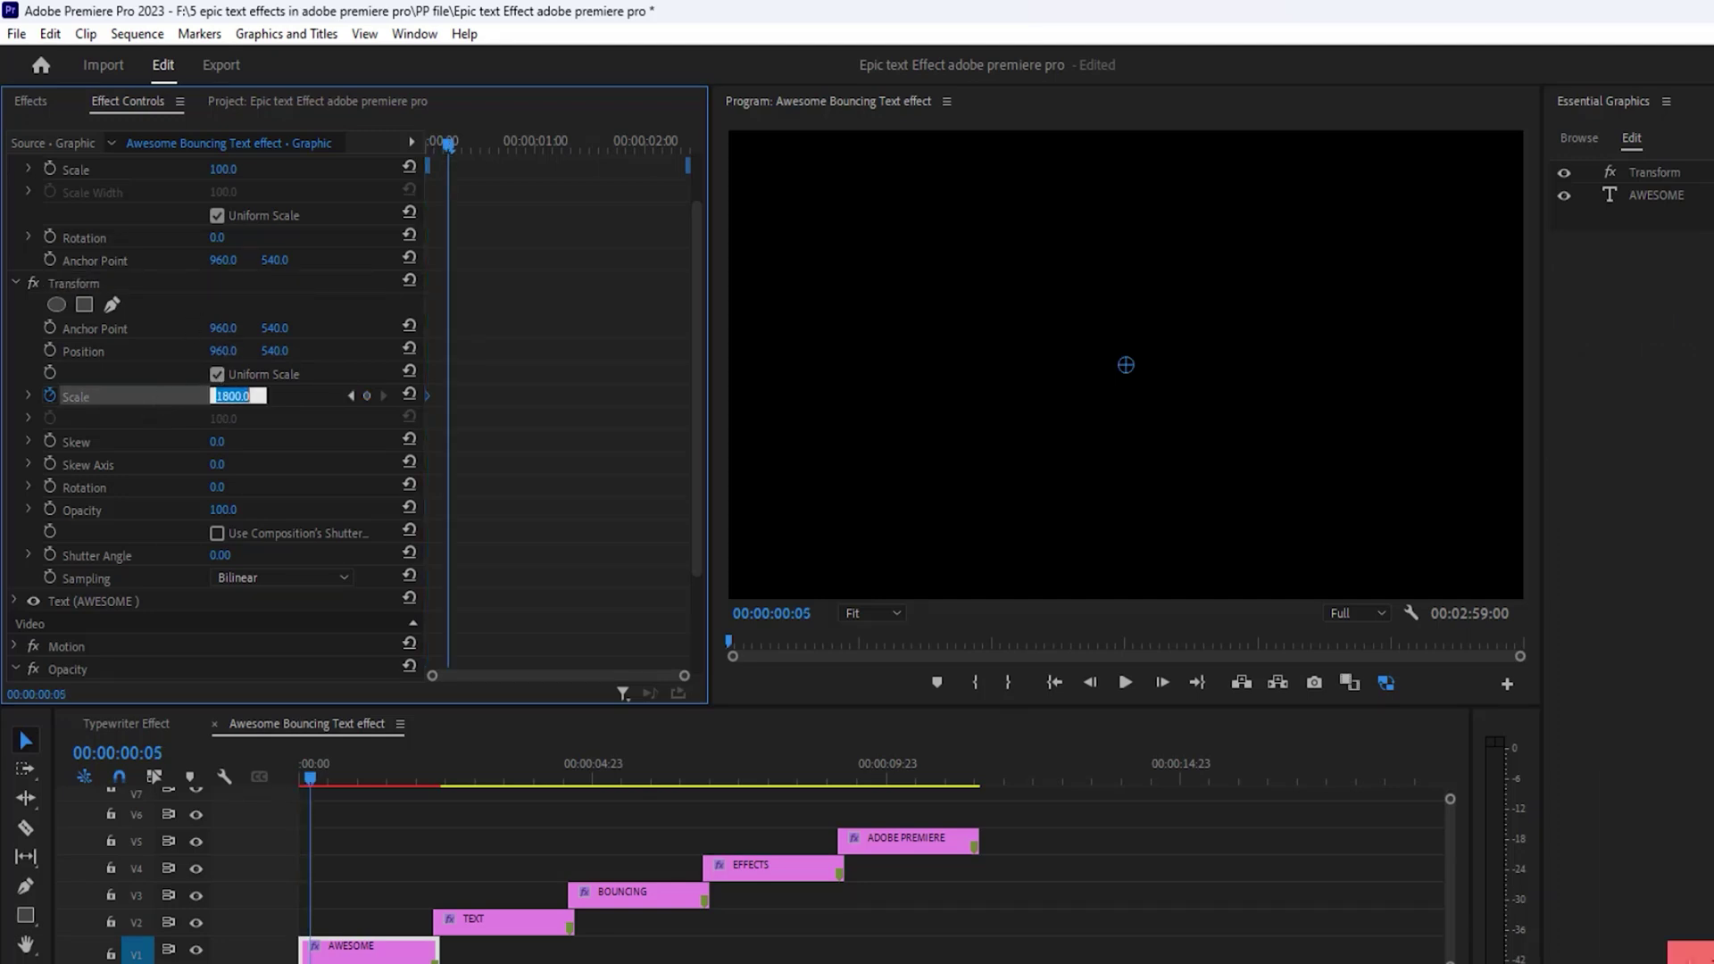
{"action": "type", "text": "95"}
{"action": "key", "text": "Return"}
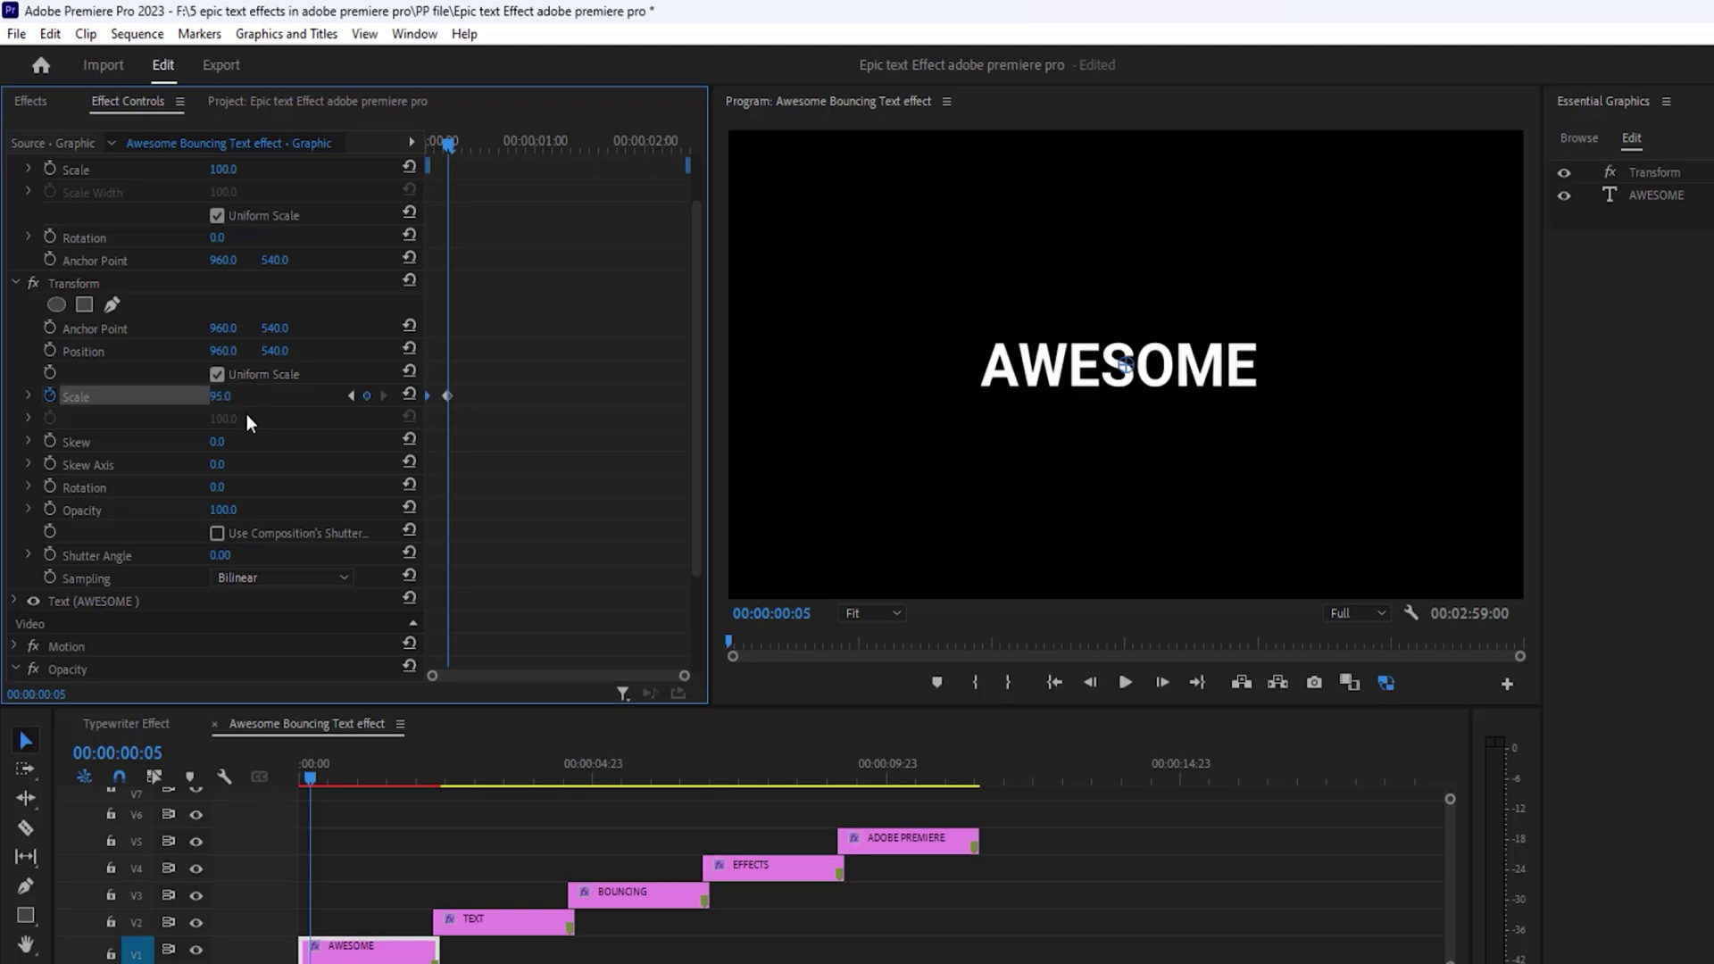
{"action": "key", "text": "Right"}
{"action": "key", "text": "Right"}
{"action": "key", "text": "Right"}
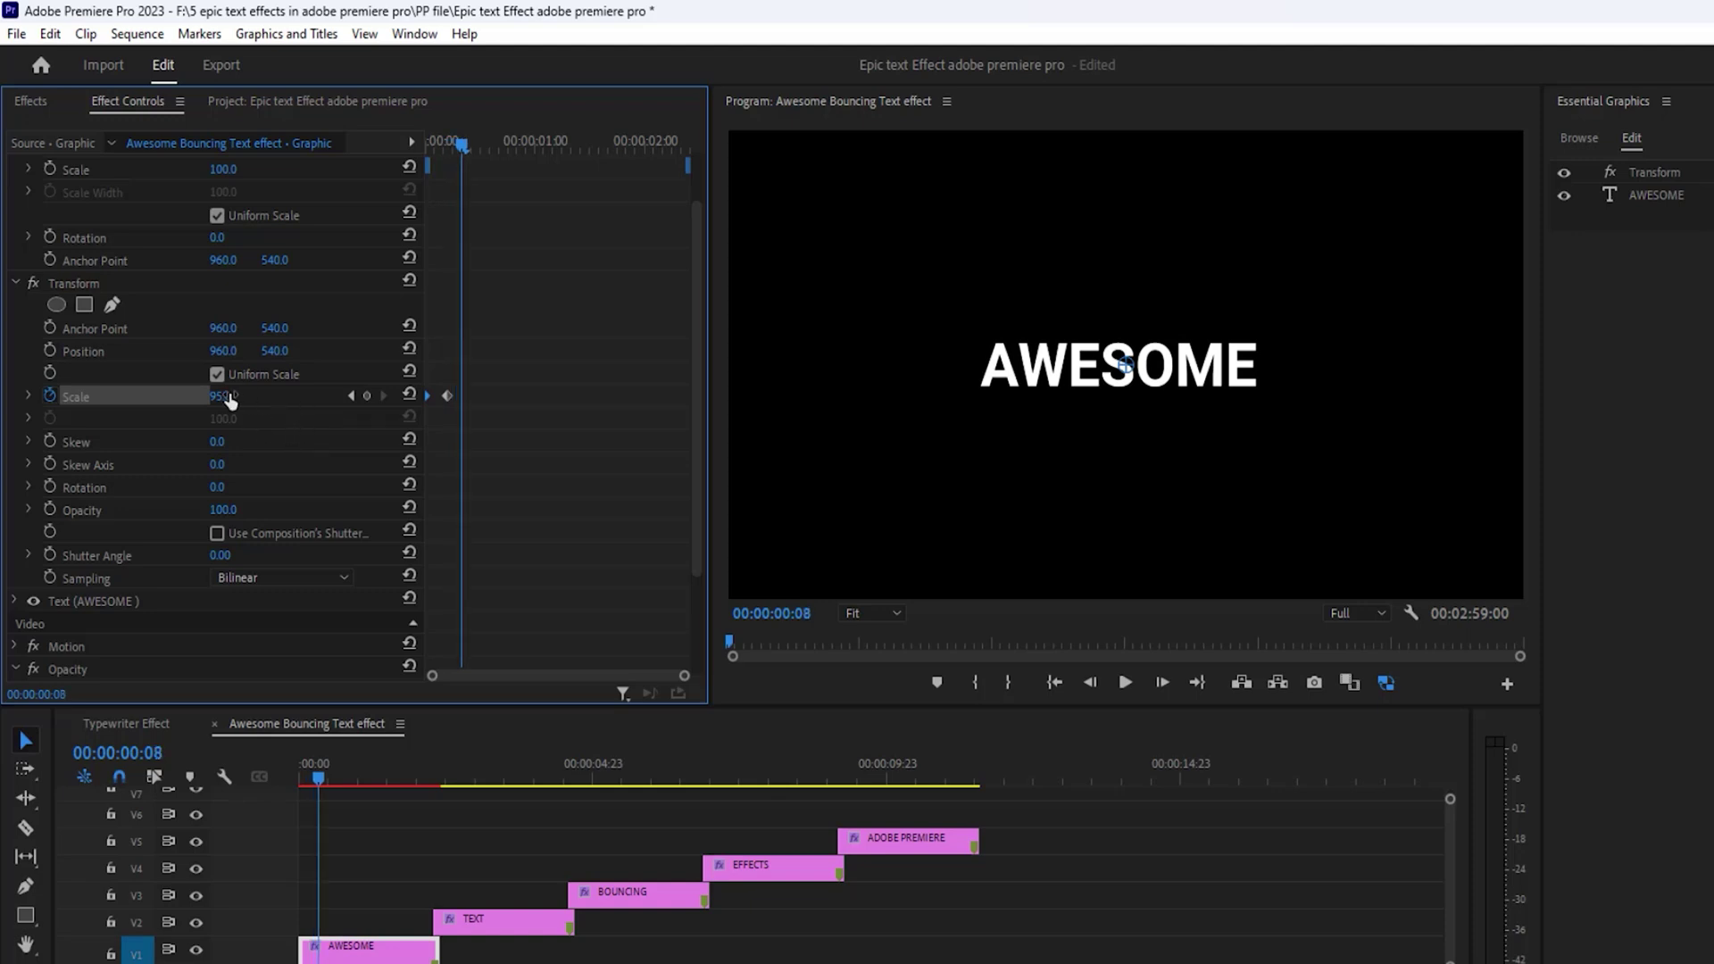
{"action": "left_click", "coordinate": [234, 396]}
{"action": "type", "text": "100"}
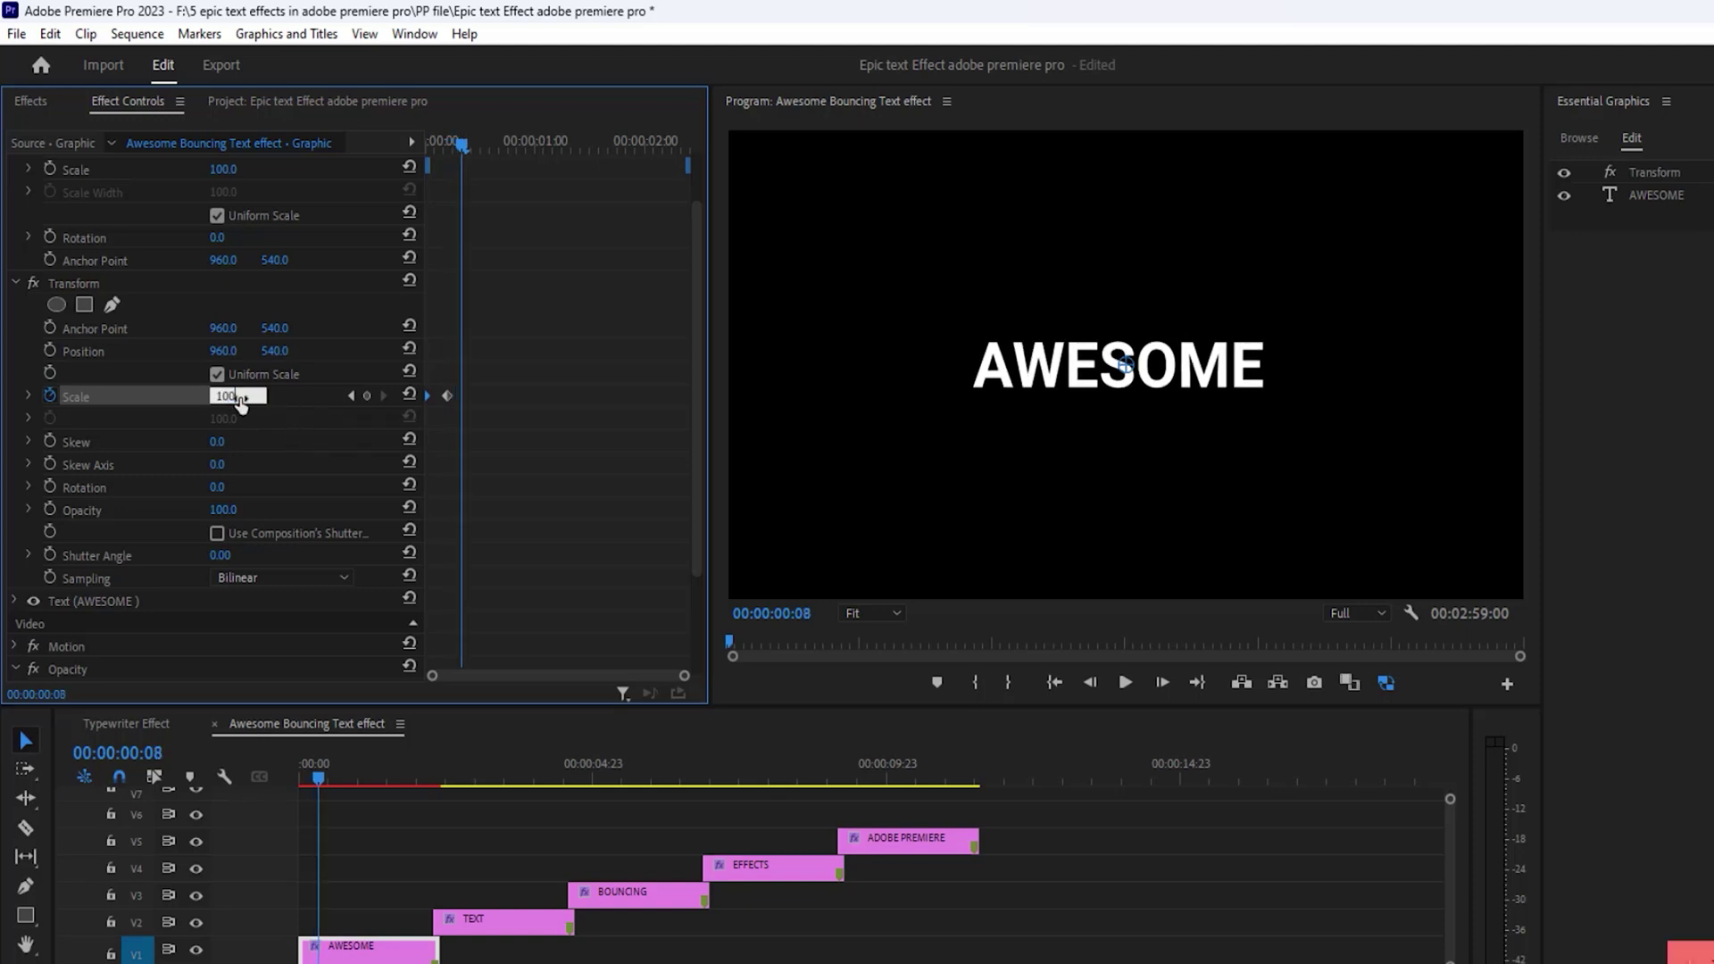
{"action": "key", "text": "Return"}
- Return to the sequence start and render a preview of the scale animation
{"action": "key", "text": "Left"}
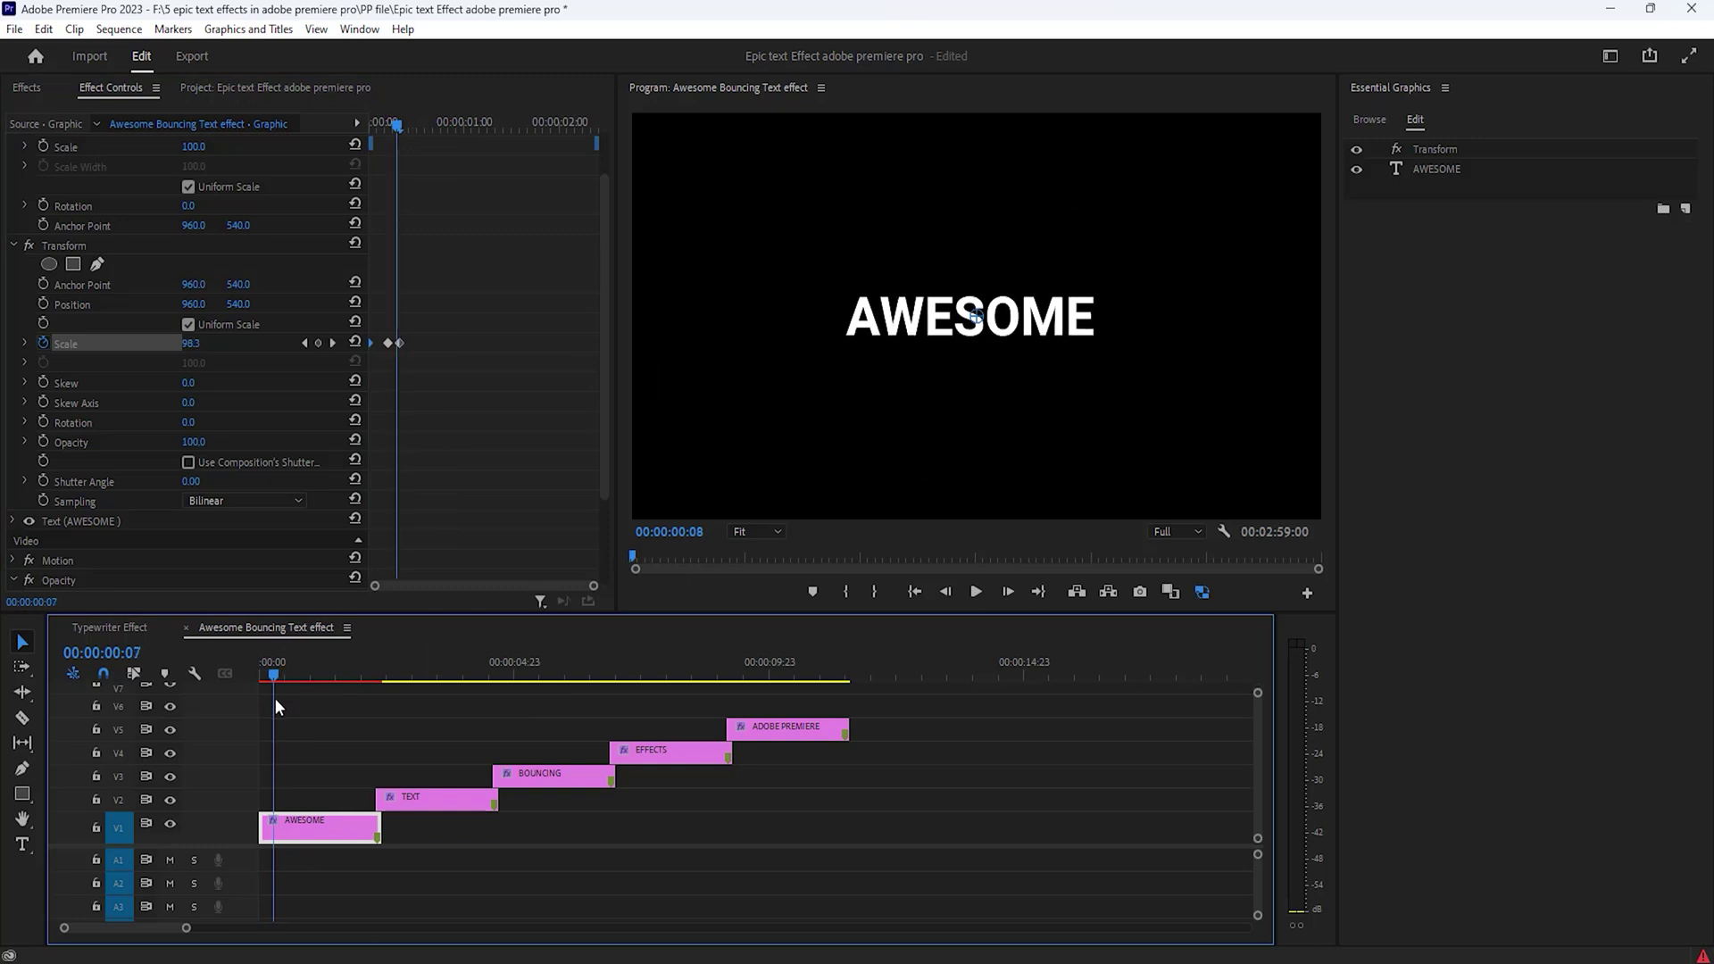
{"action": "key", "text": "Home"}
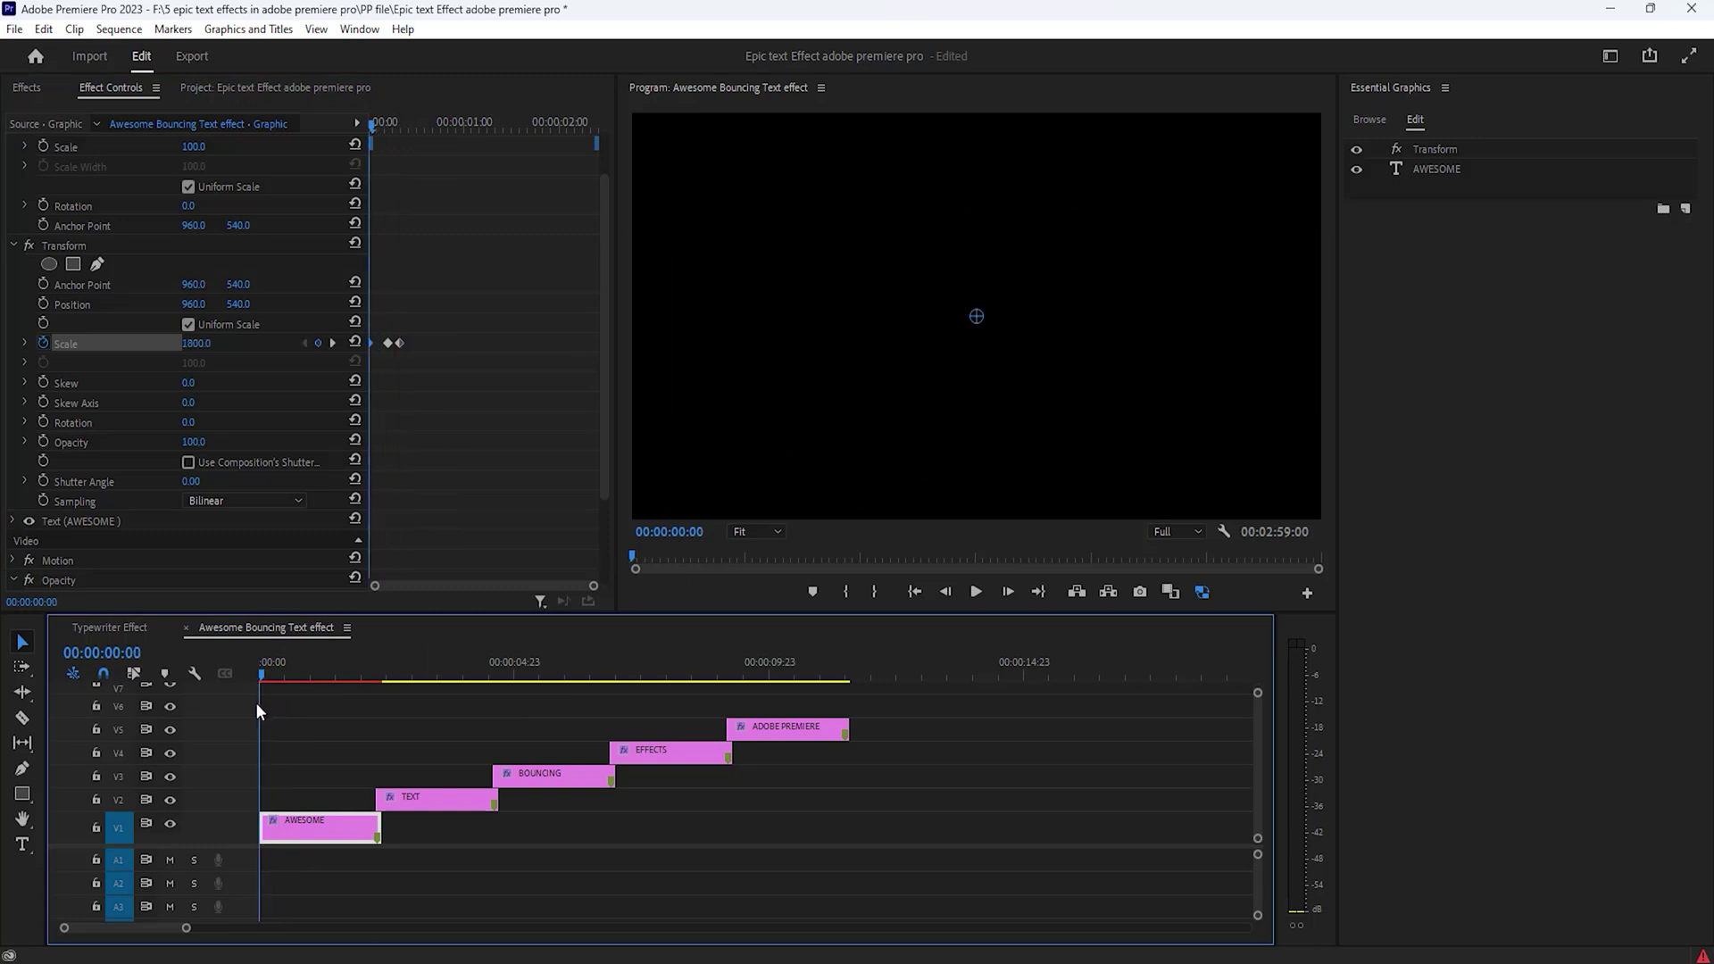
{"action": "left_click", "coordinate": [326, 756]}
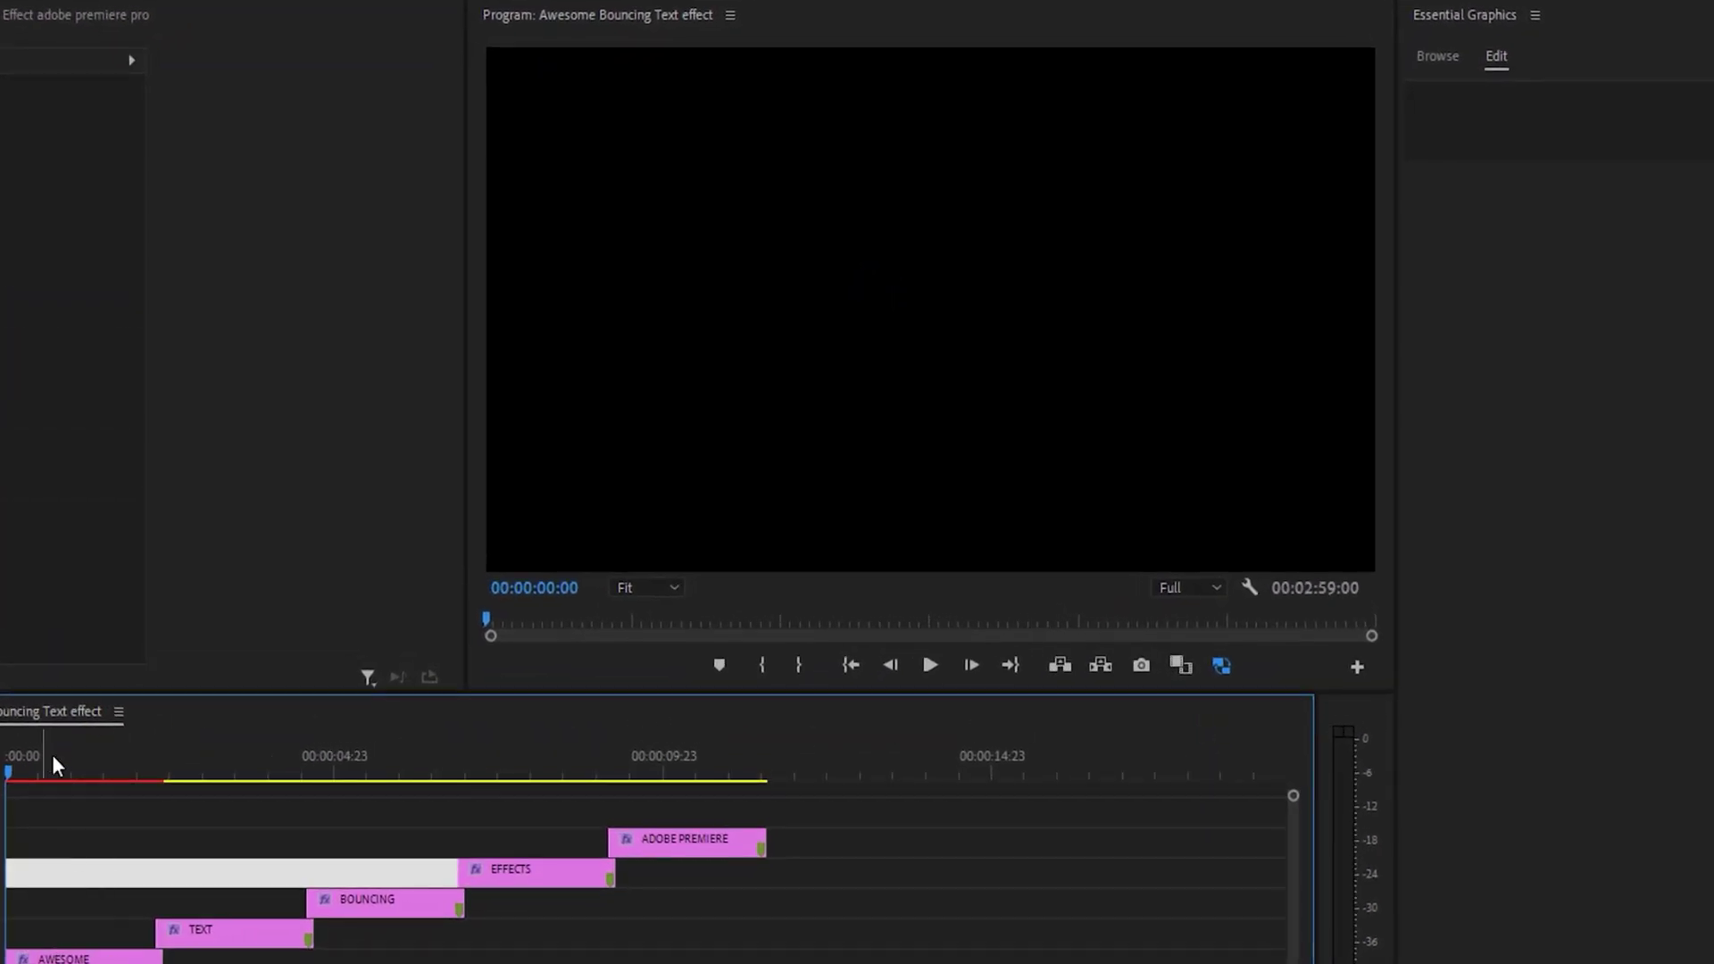
{"action": "left_click", "coordinate": [83, 902]}
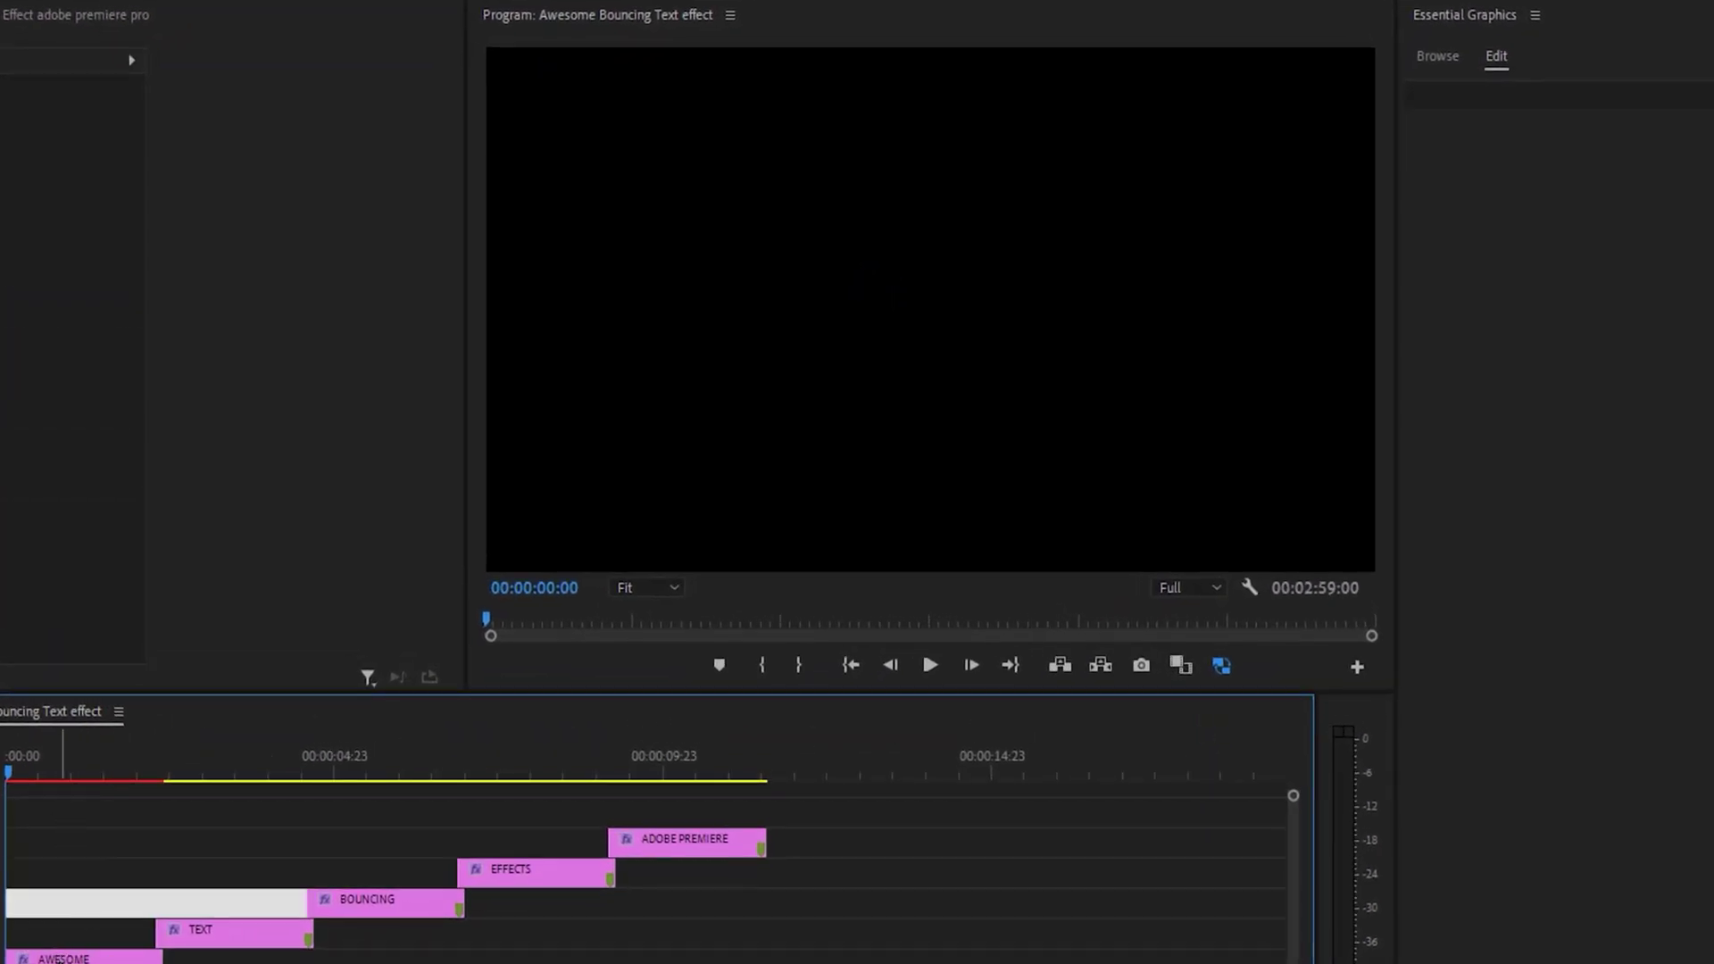
{"action": "key", "text": "Return"}
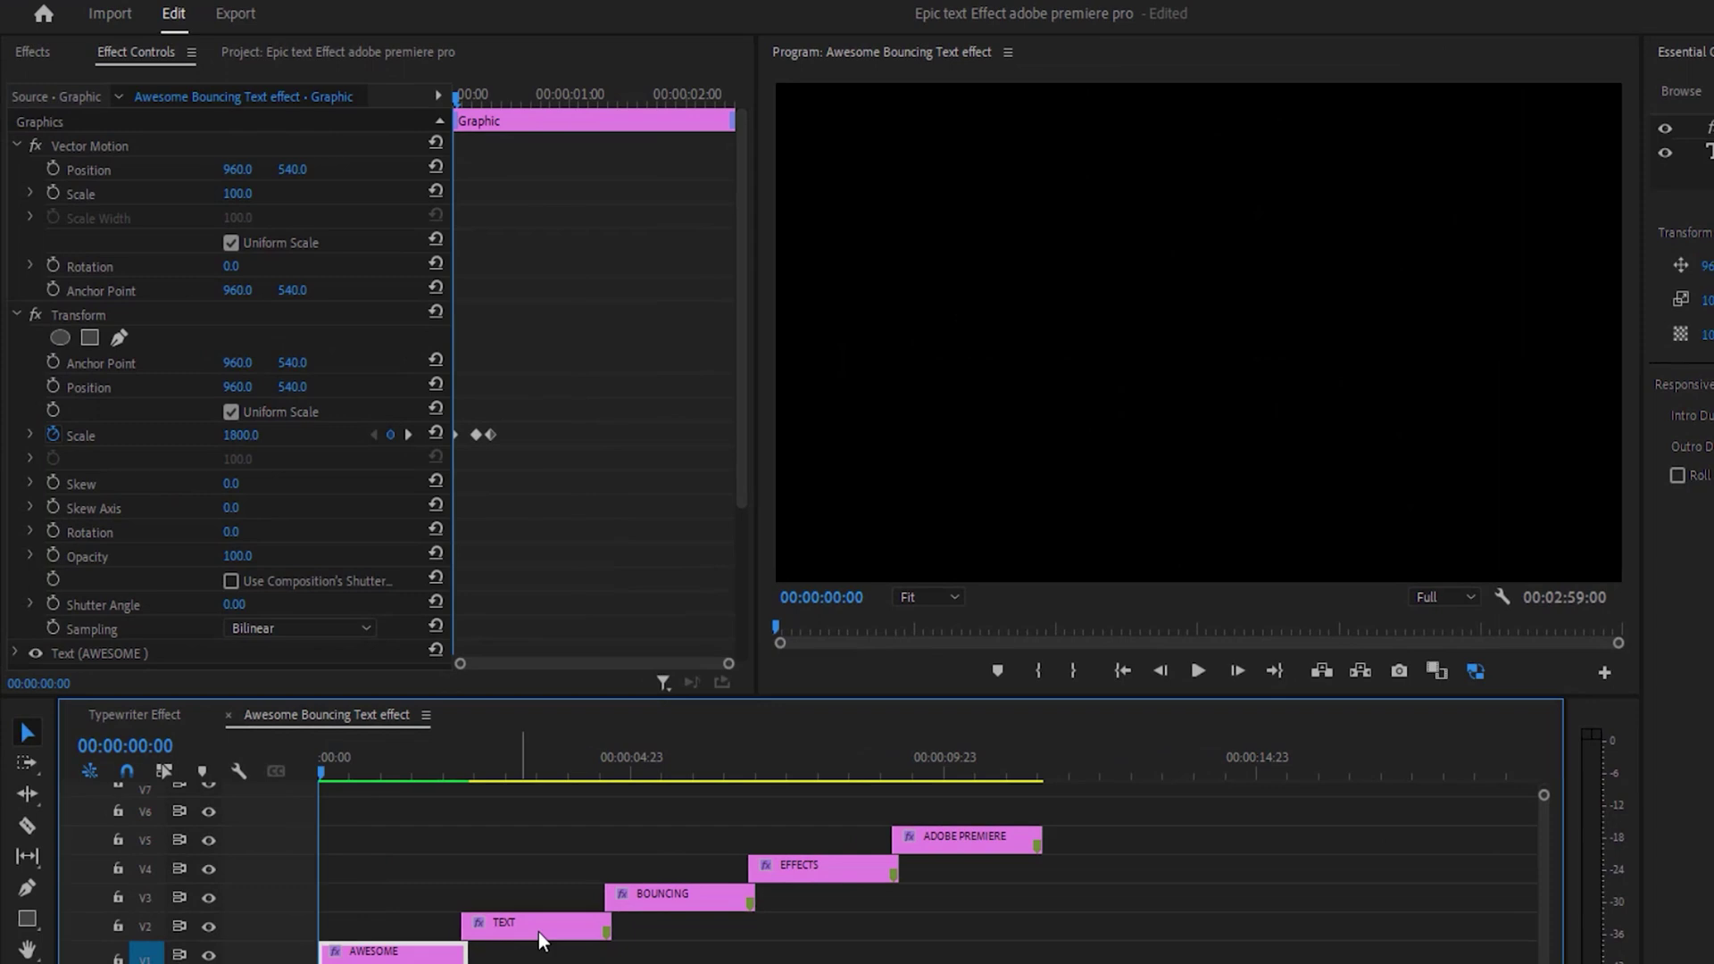
- Apply the Directional Blur effect to the AWESOME clip
{"action": "key", "text": "space"}
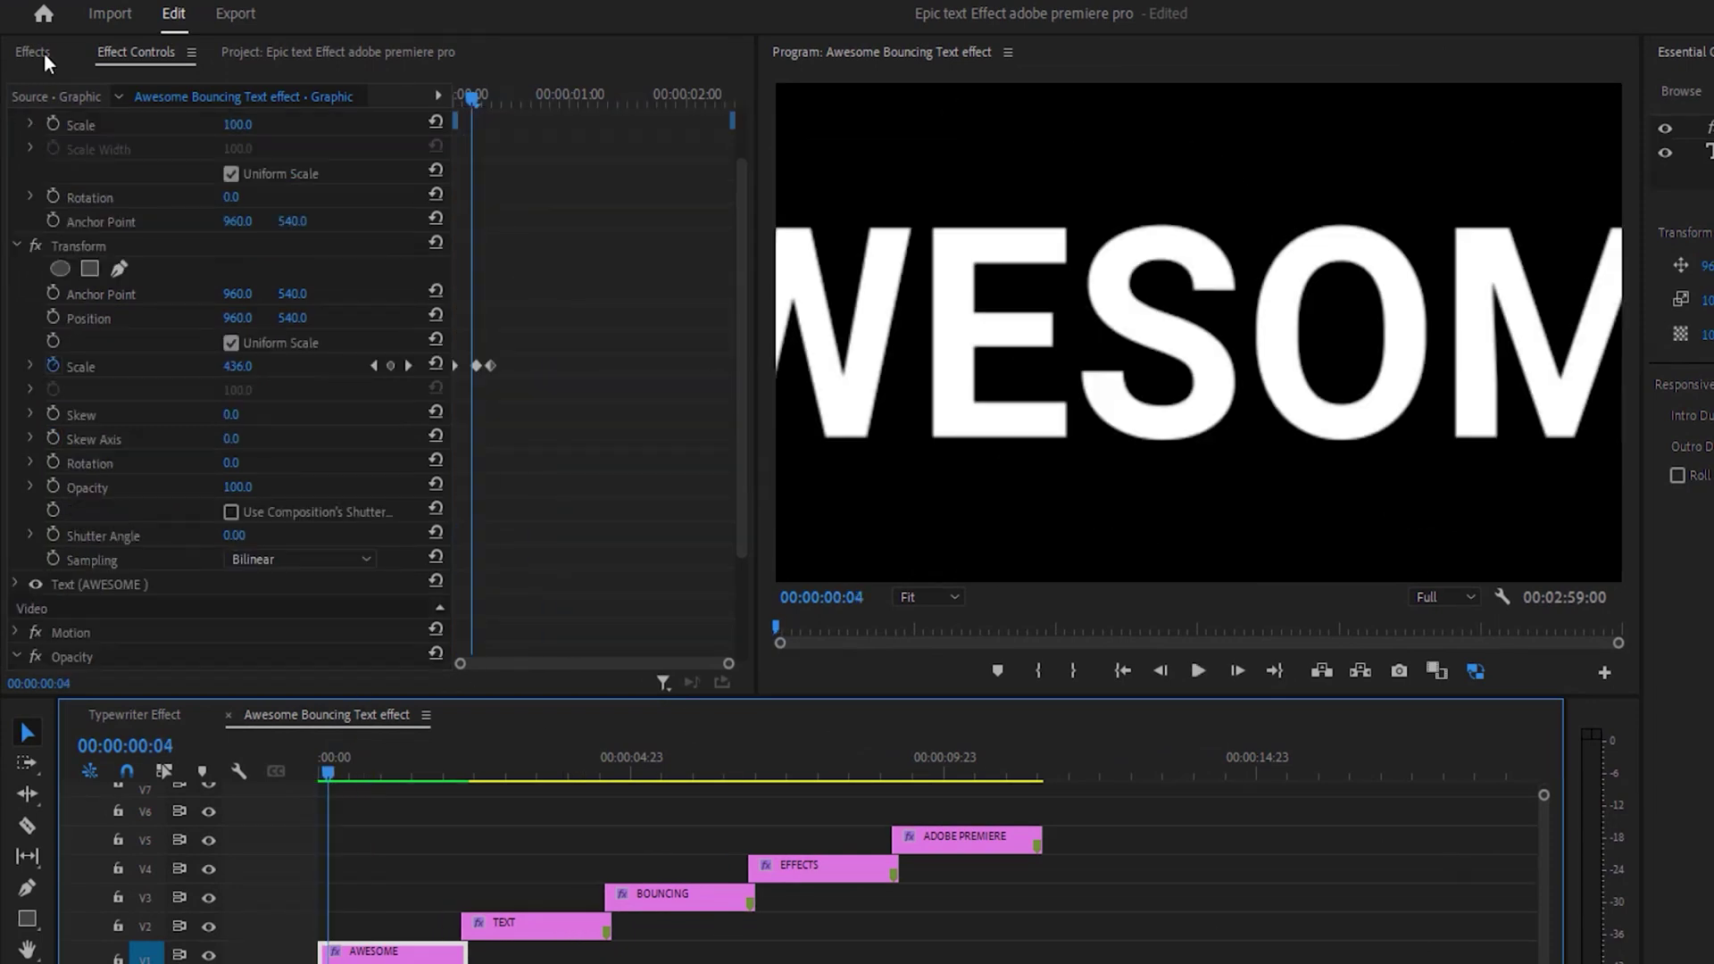
{"action": "left_click", "coordinate": [33, 52]}
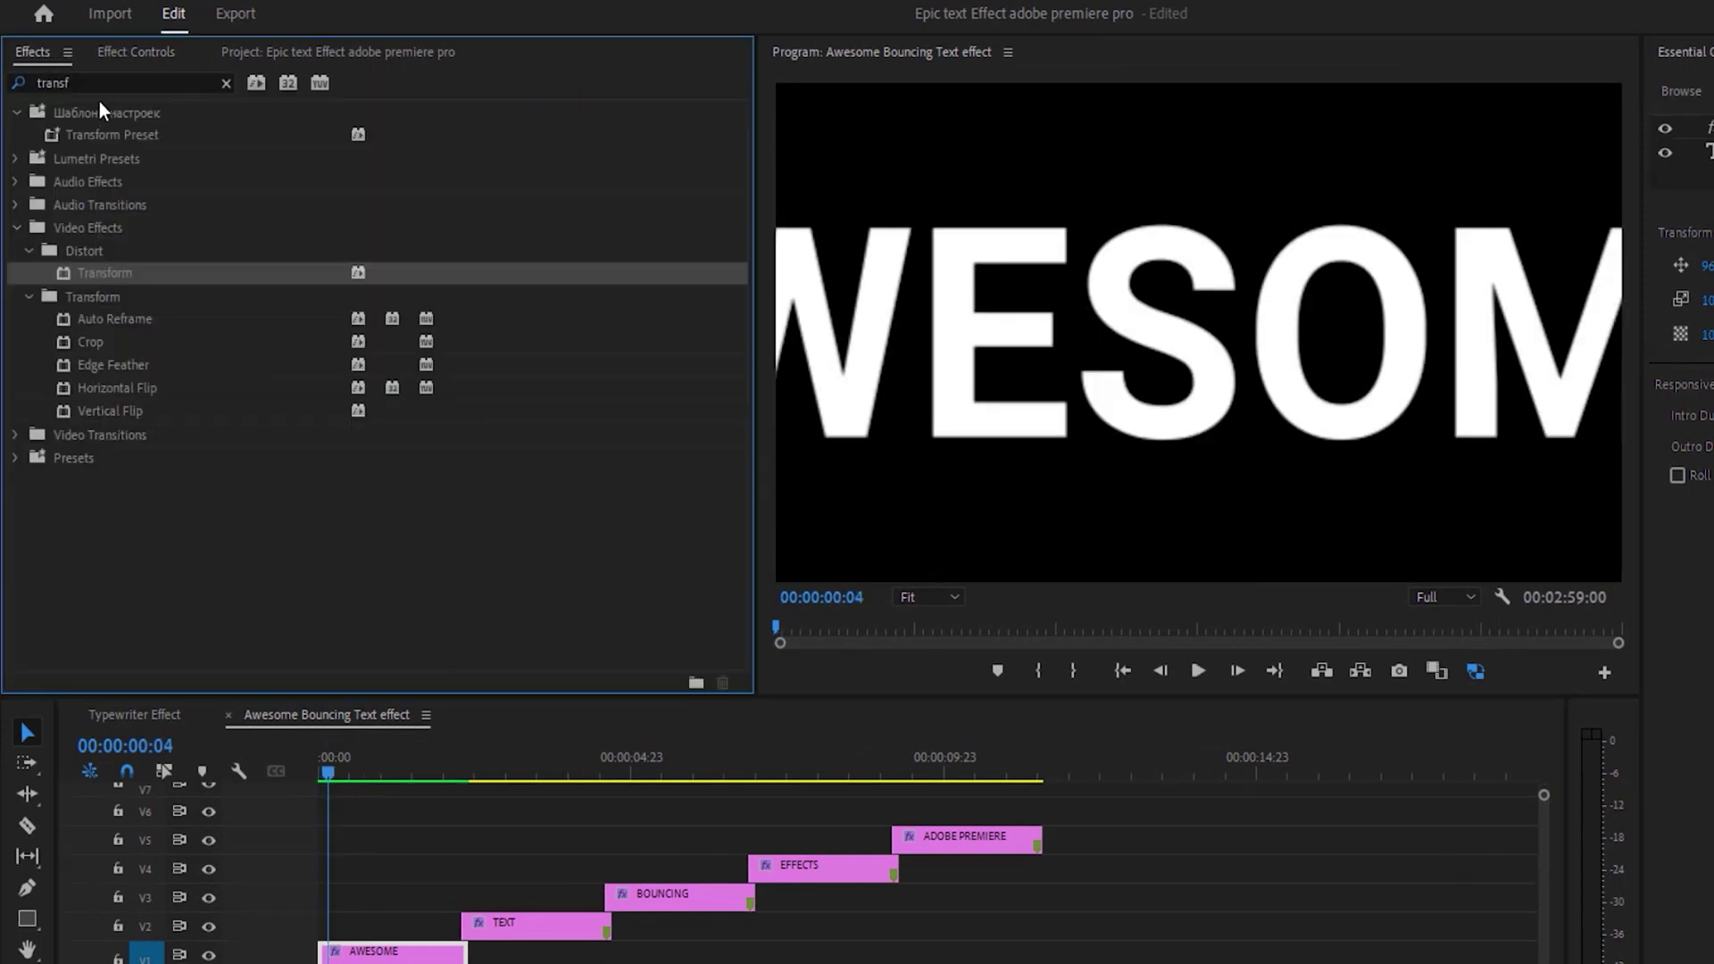
{"action": "left_click", "coordinate": [10, 85]}
{"action": "type", "text": "dire"}
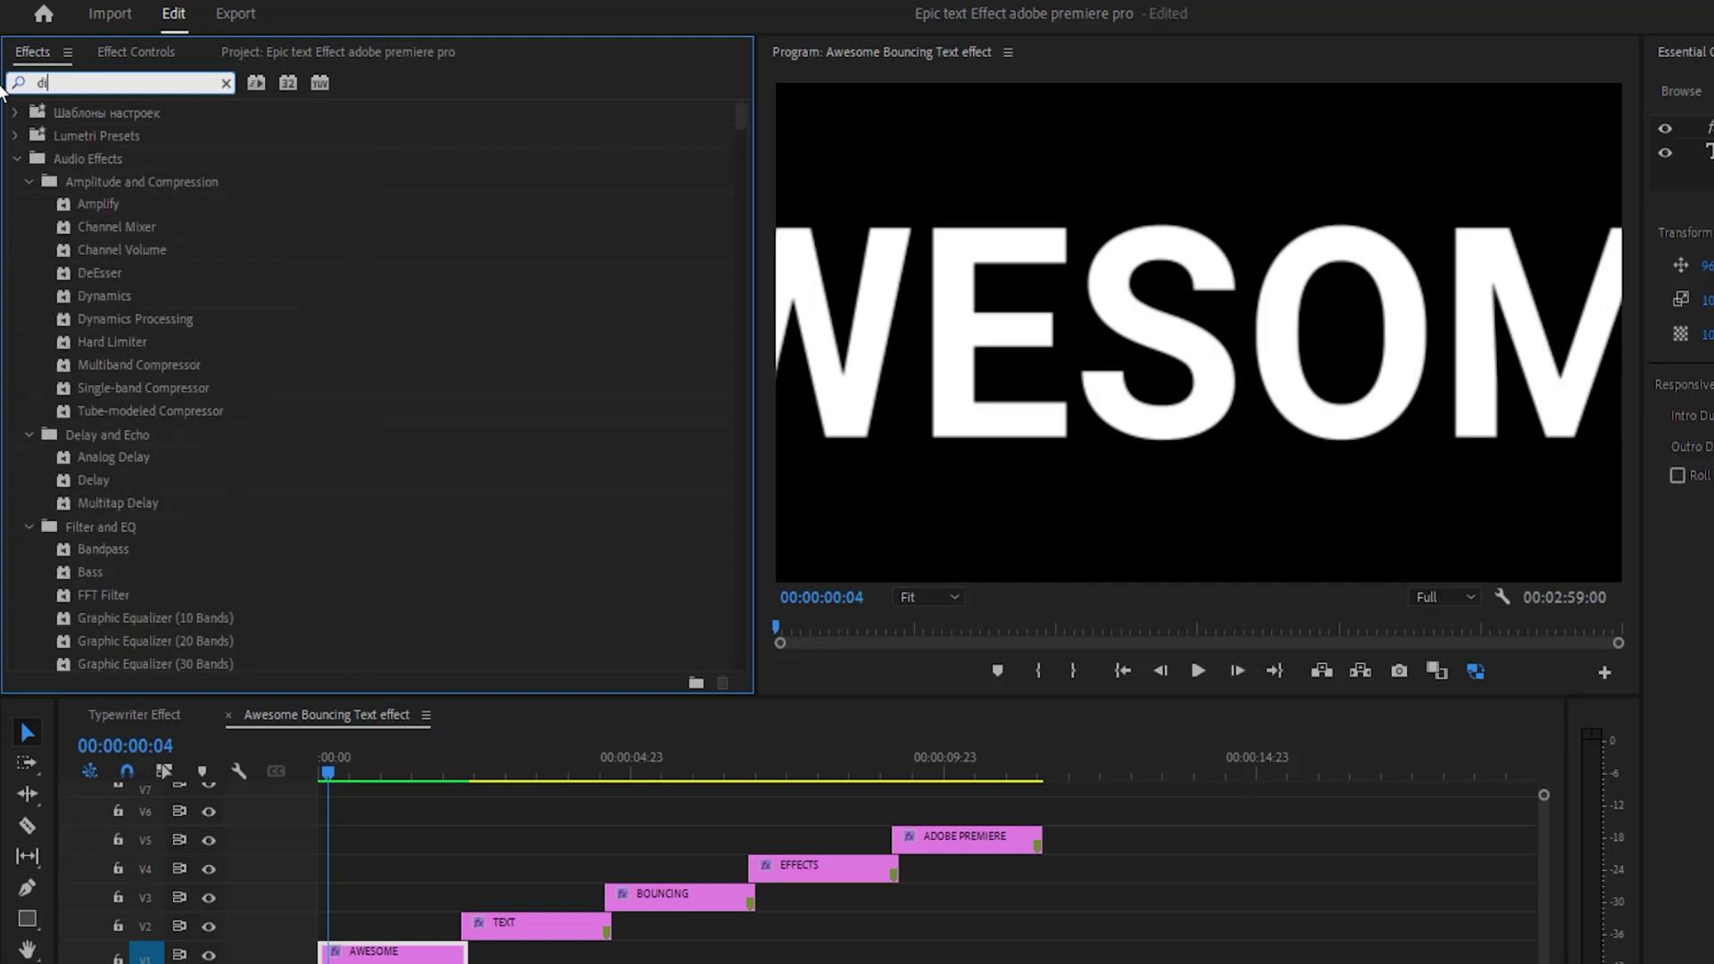
{"action": "left_click", "coordinate": [97, 250]}
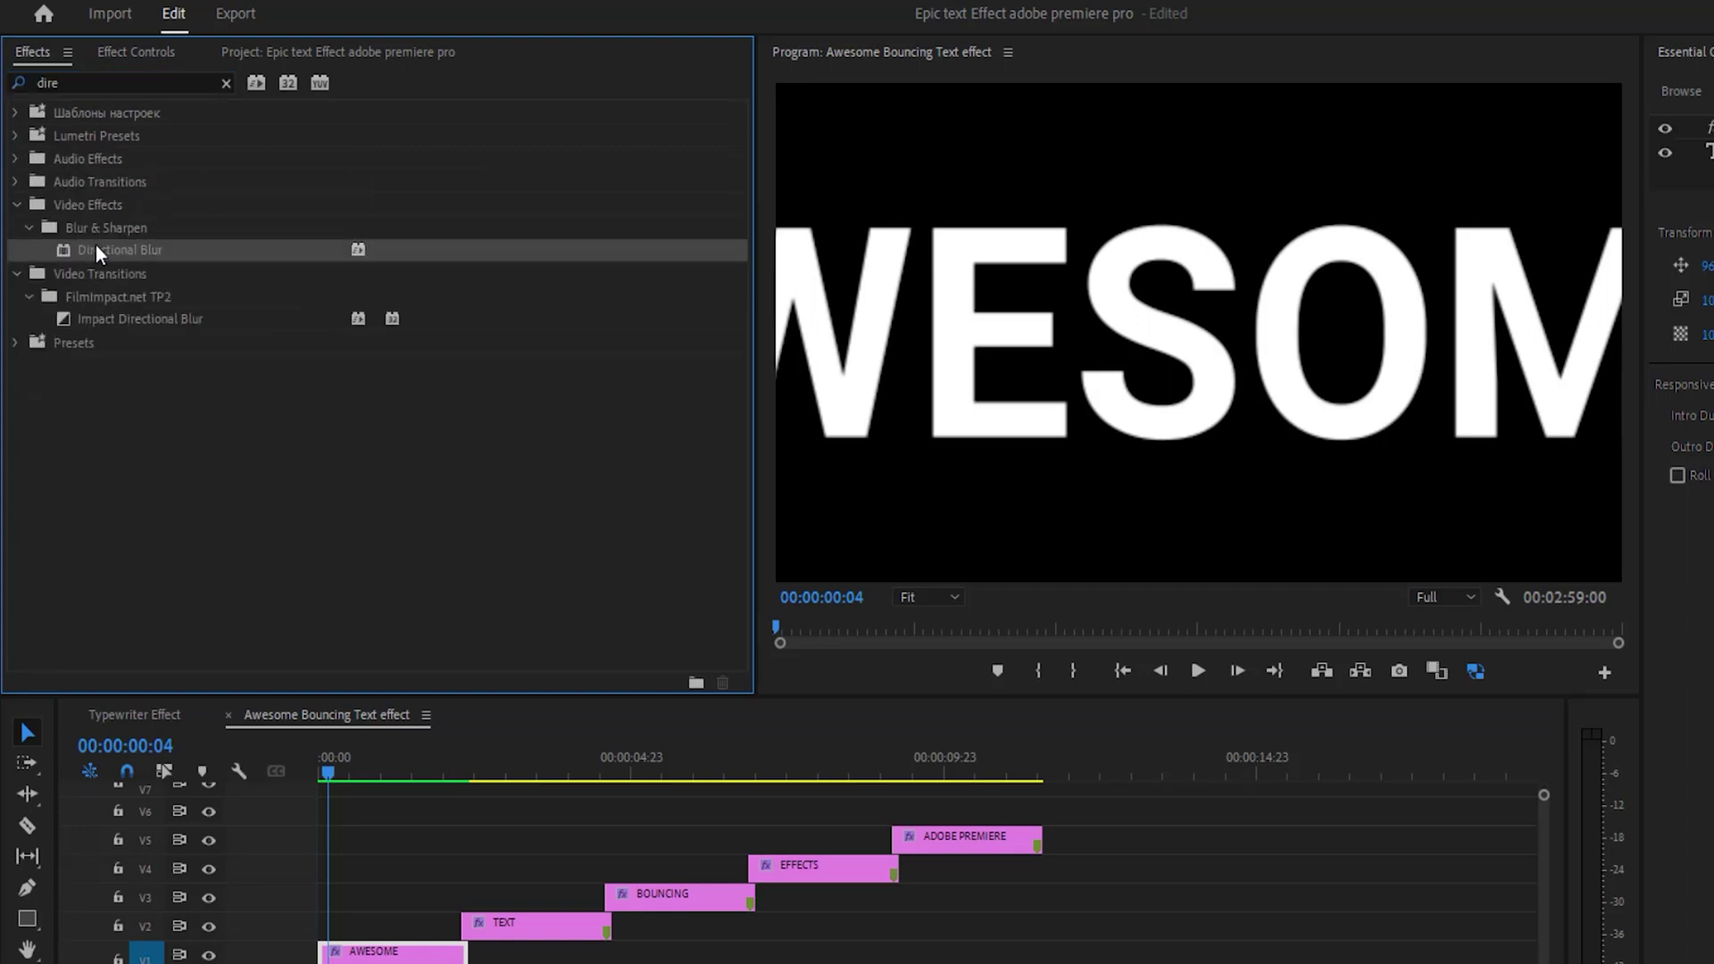
{"action": "left_click_drag", "start_coordinate": [336, 944], "coordinate": [336, 944]}
- Set Directional Blur Direction to 40 and Blur Length to 25 at the start
{"action": "left_click", "coordinate": [141, 51]}
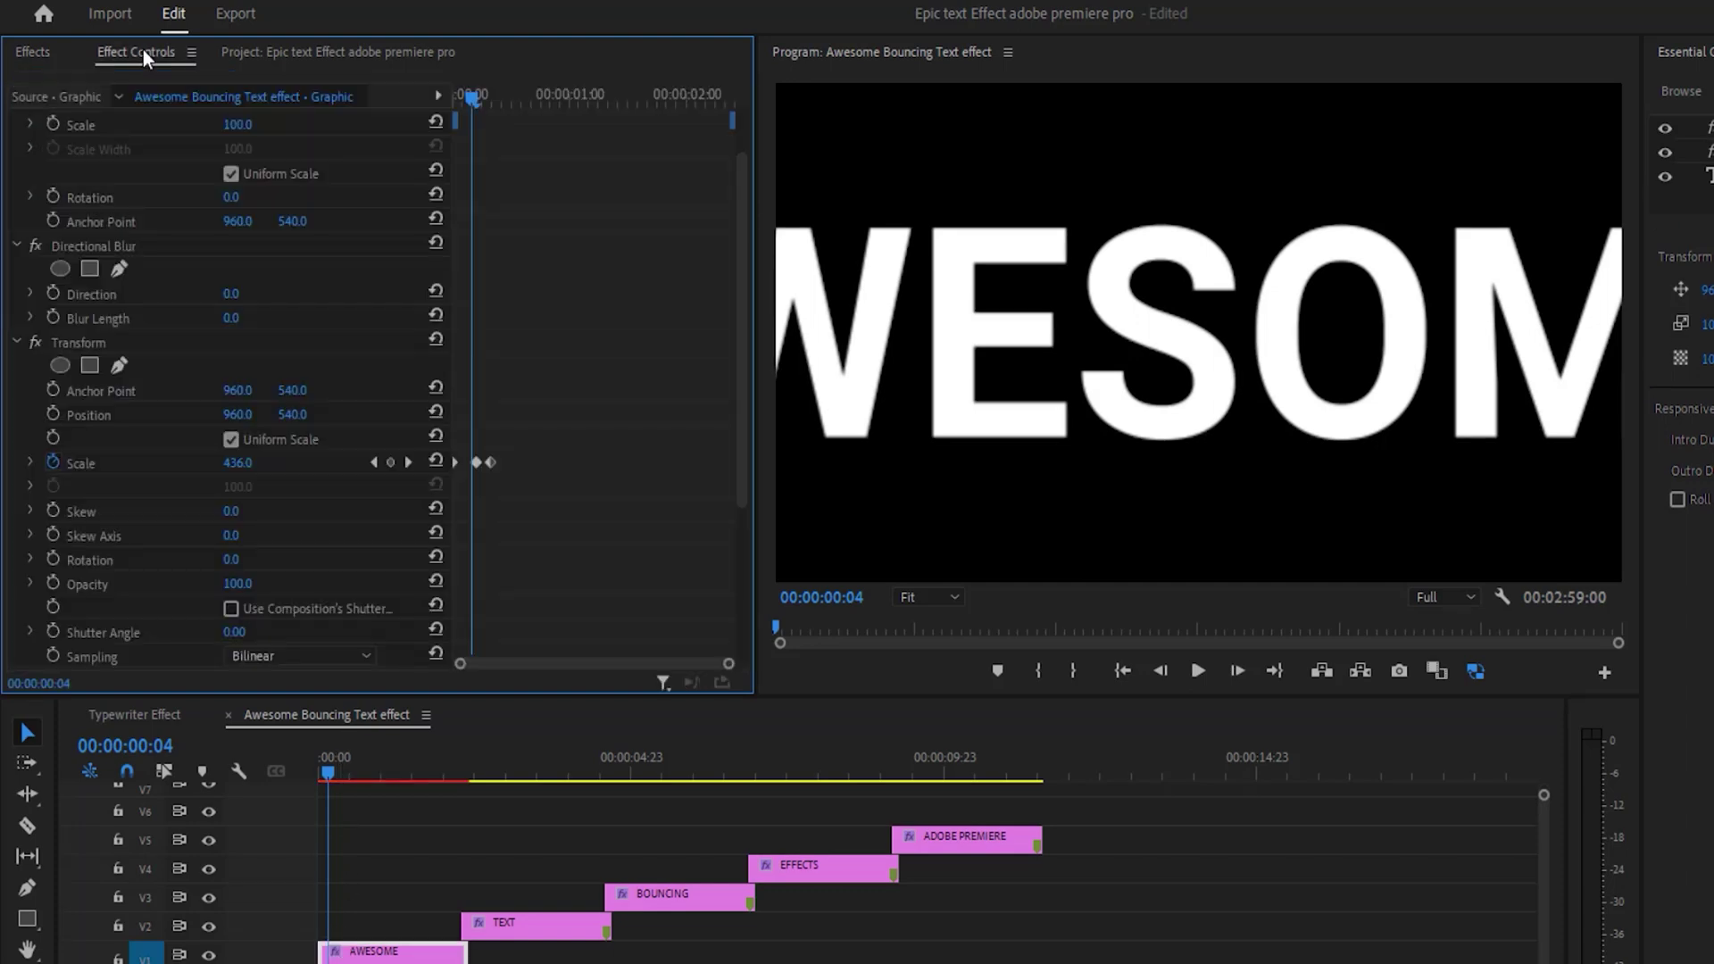
{"action": "left_click", "coordinate": [247, 351]}
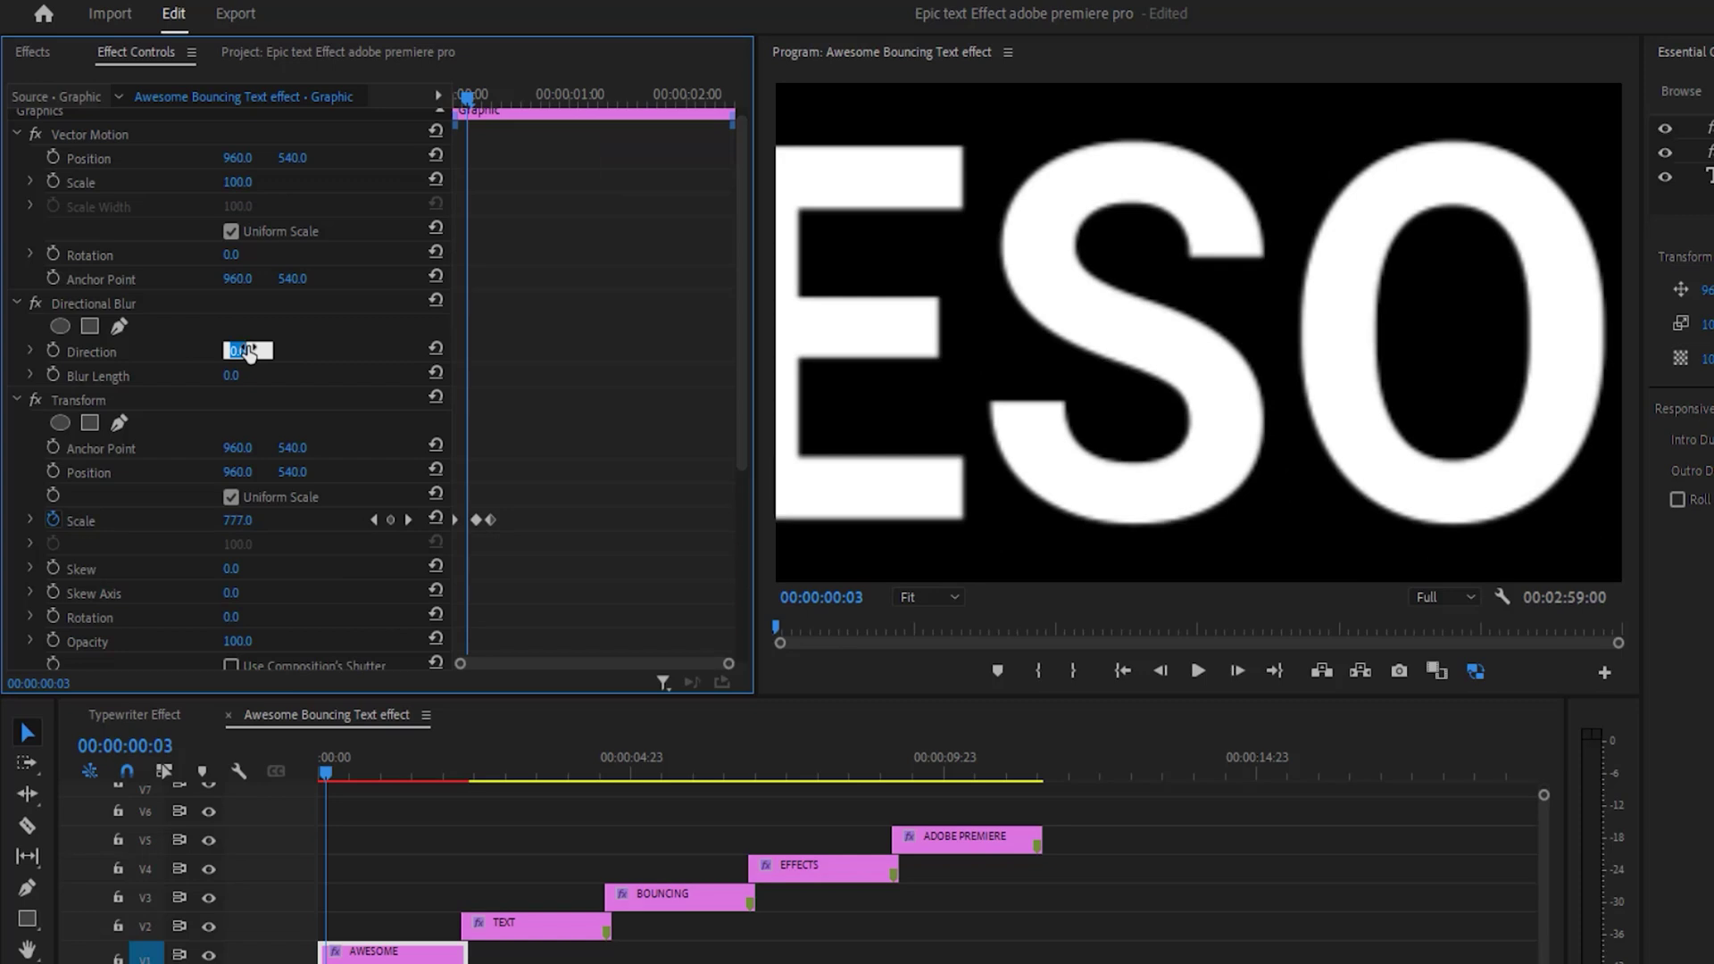
{"action": "key", "text": "Return"}
{"action": "key", "text": "Tab"}
{"action": "type", "text": "25"}
{"action": "key", "text": "Return"}
- Keyframe Blur Length down to 0 at frame 5 and render a preview
{"action": "key", "text": "Home"}
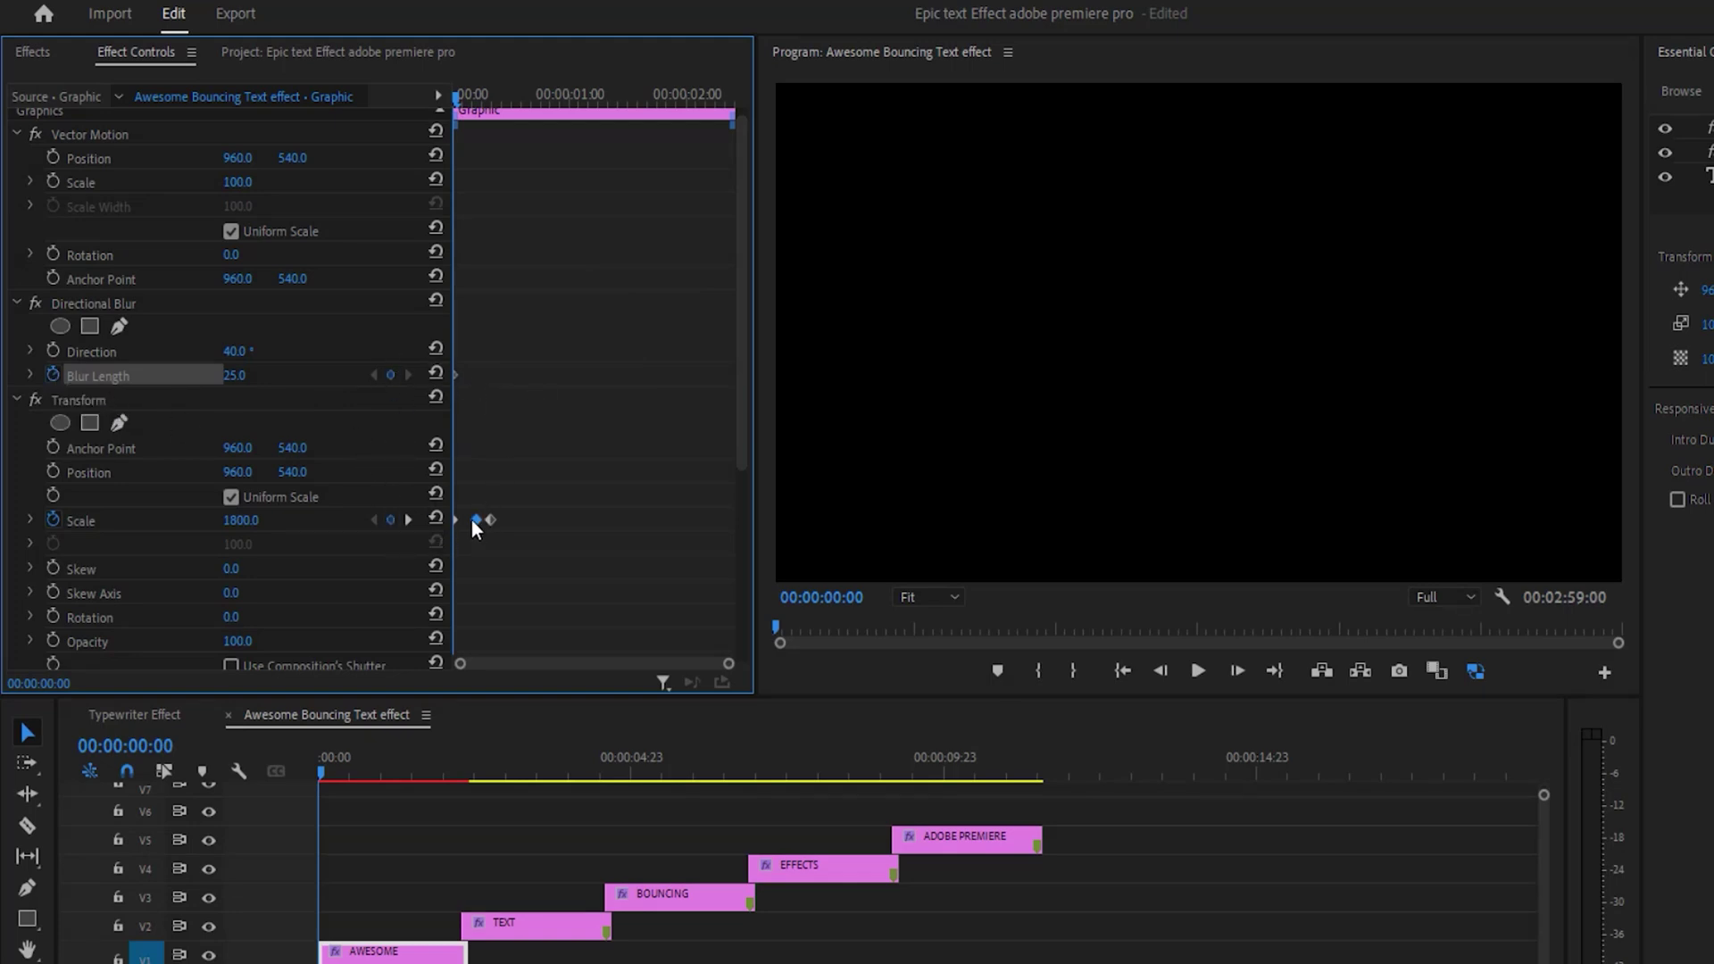
{"action": "left_click", "coordinate": [406, 520]}
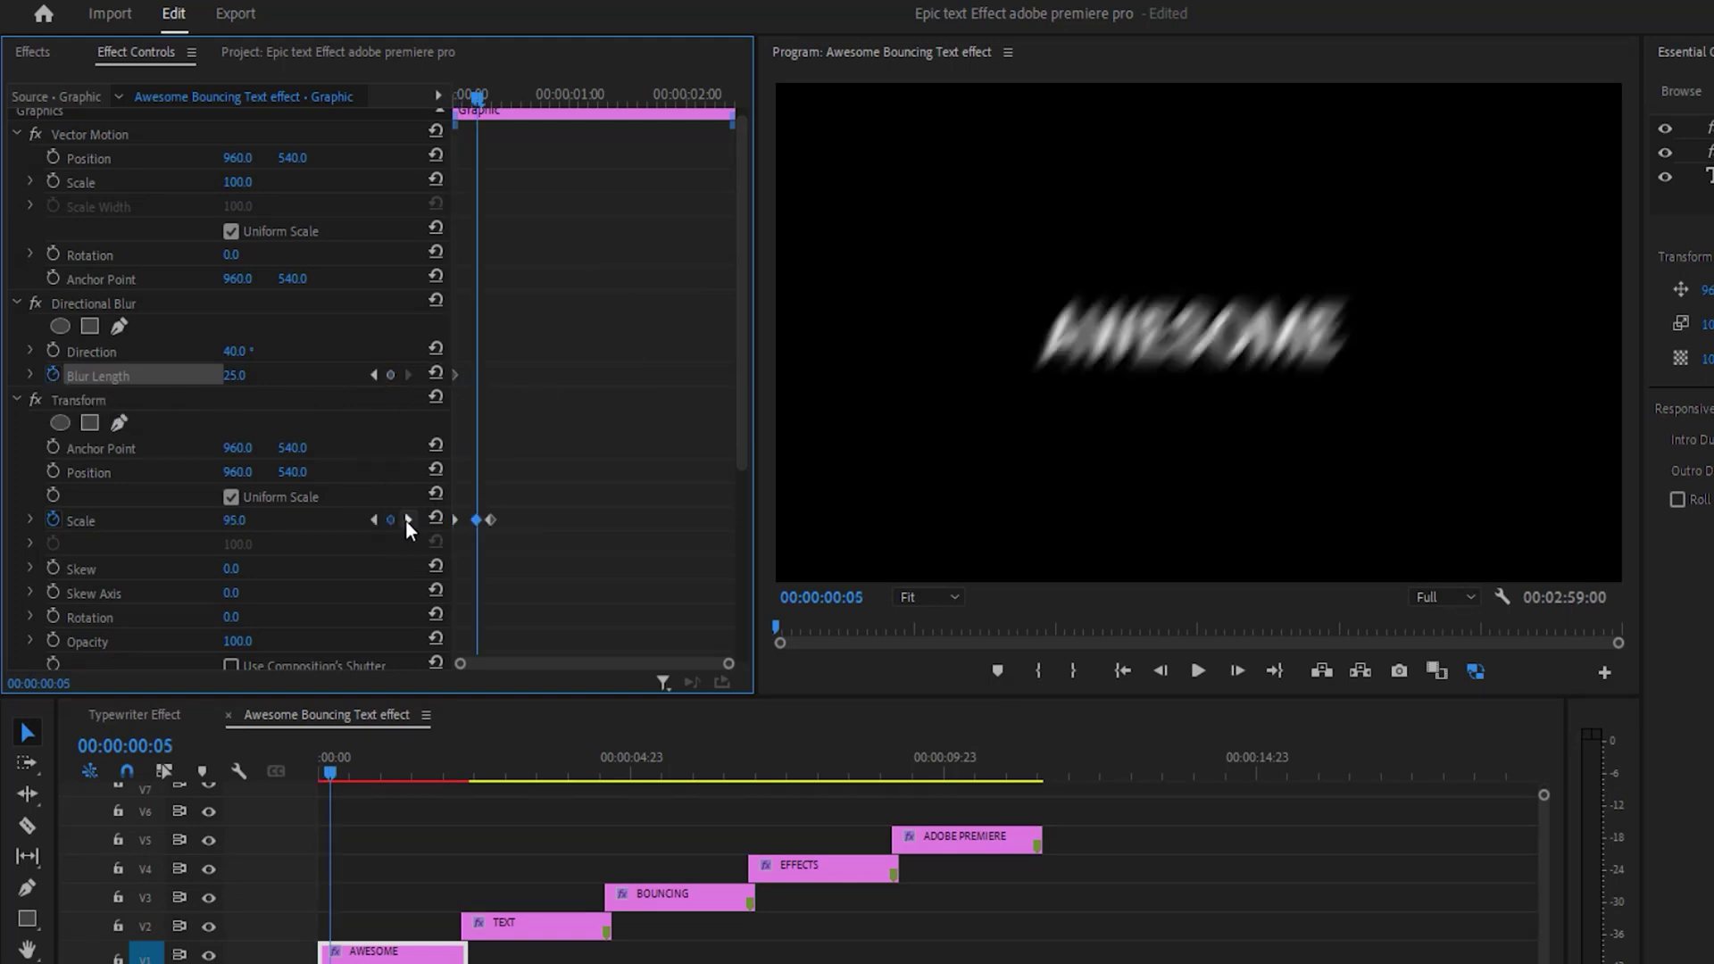
{"action": "left_click", "coordinate": [429, 375]}
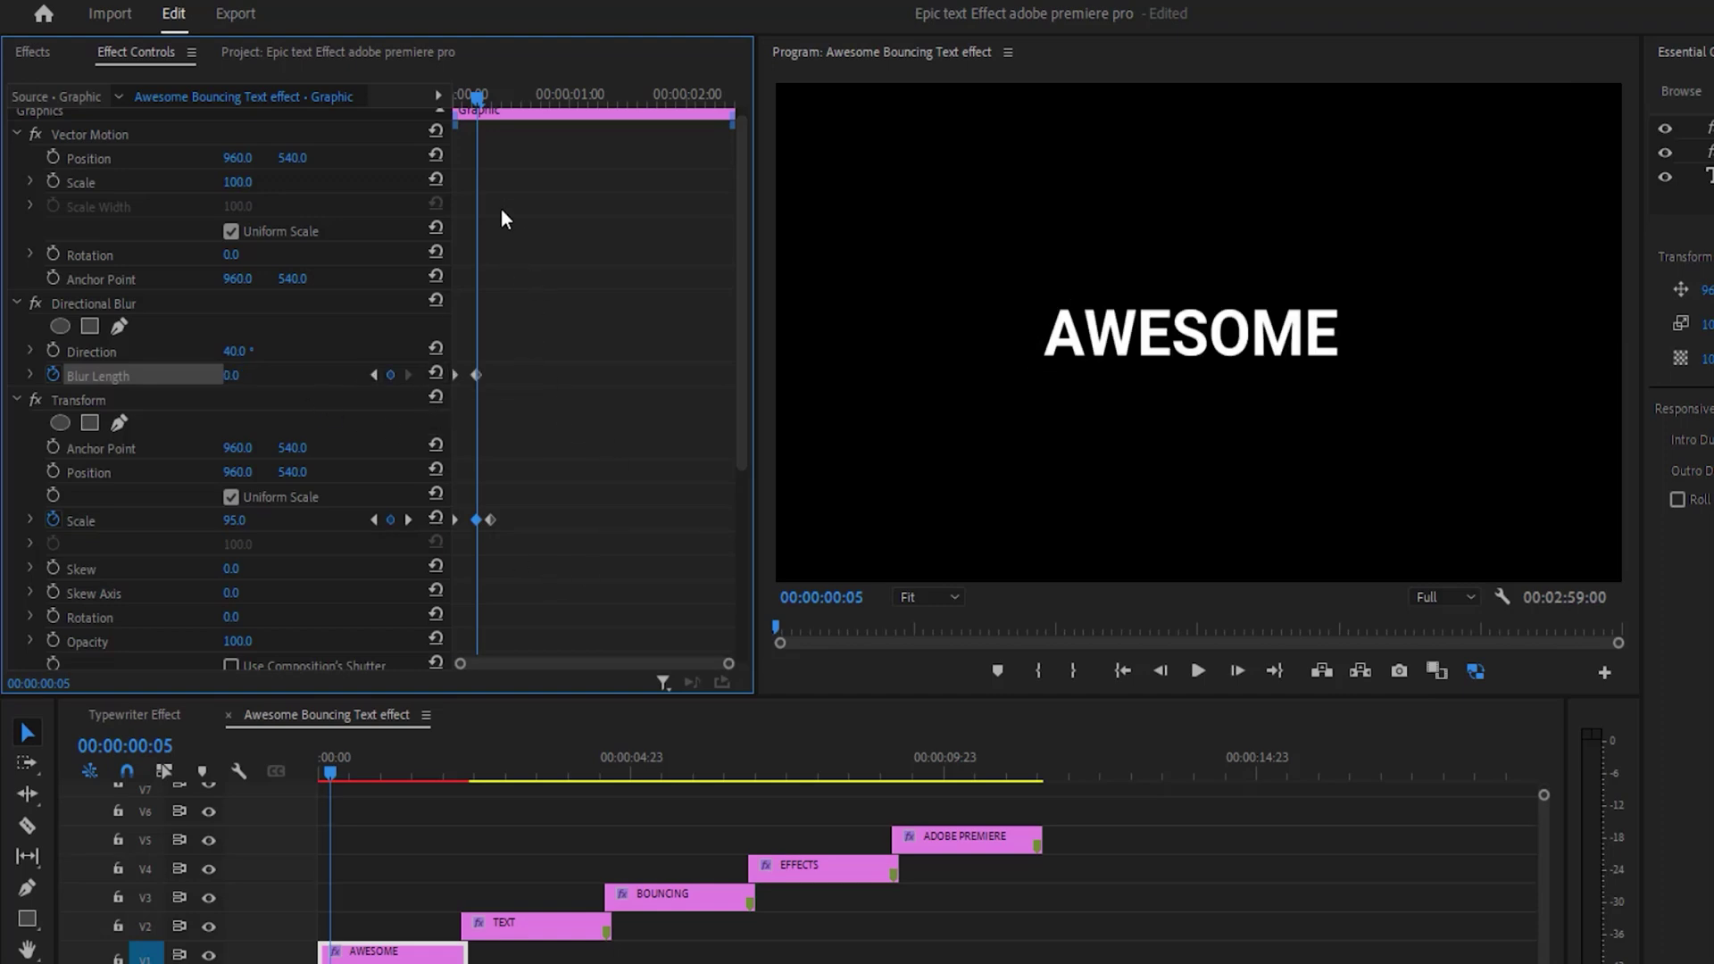
{"action": "key", "text": "Home"}
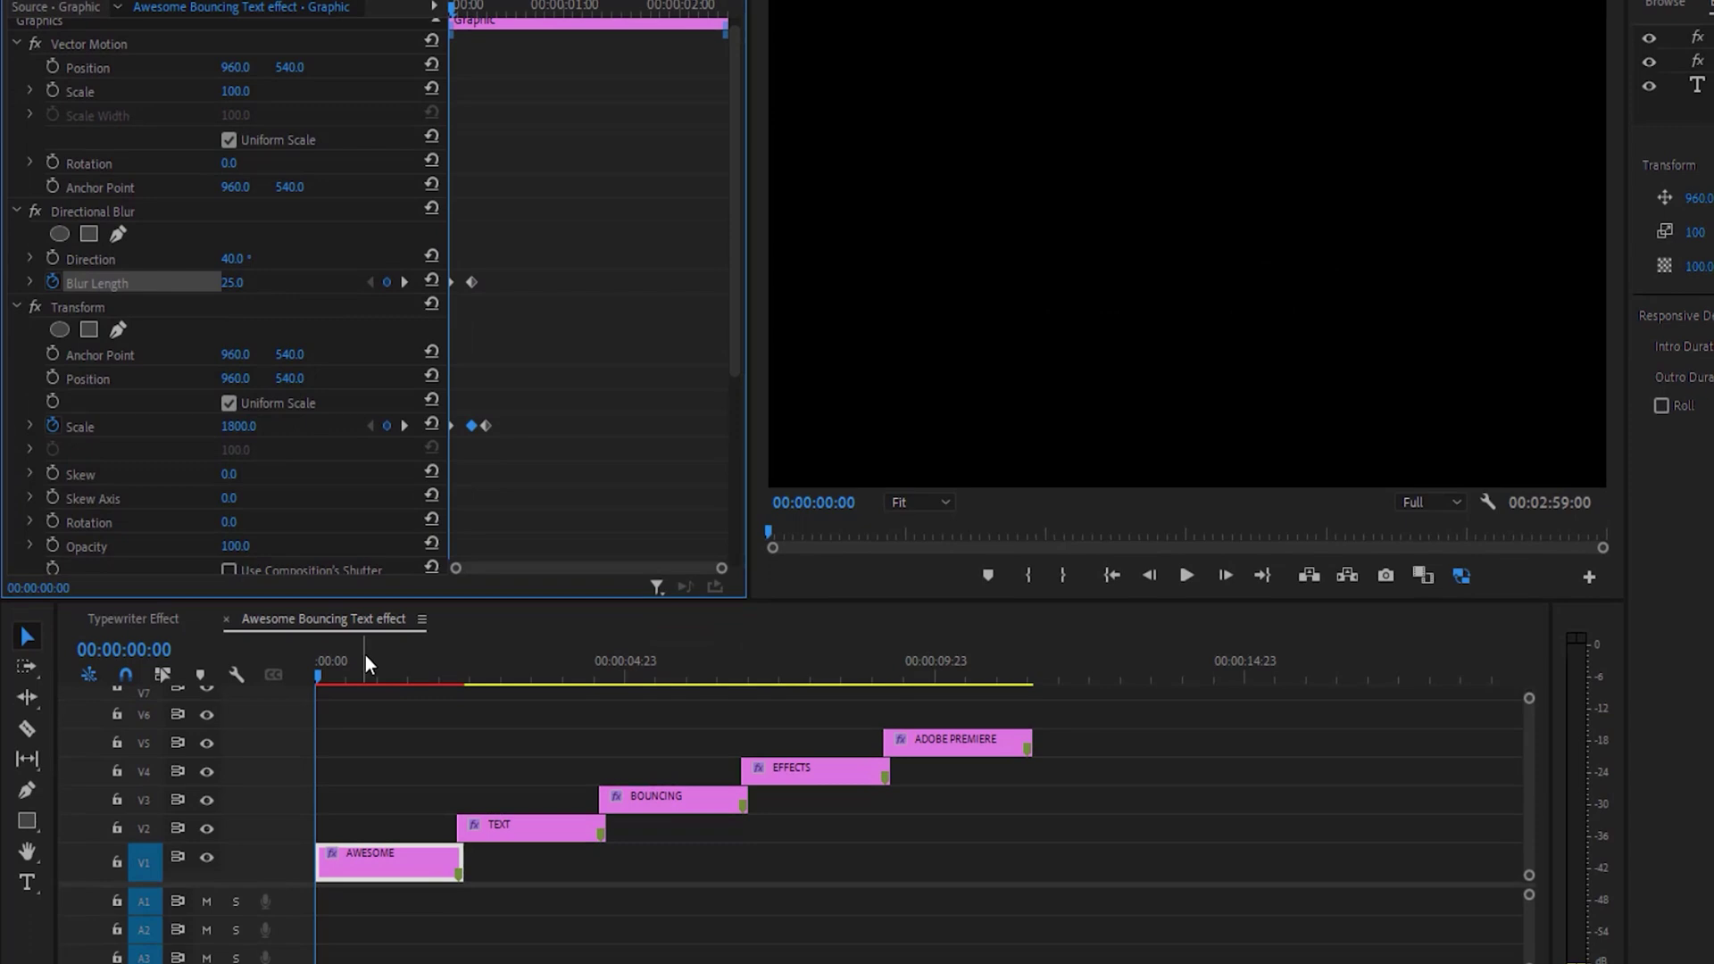
{"action": "key", "text": "Return"}
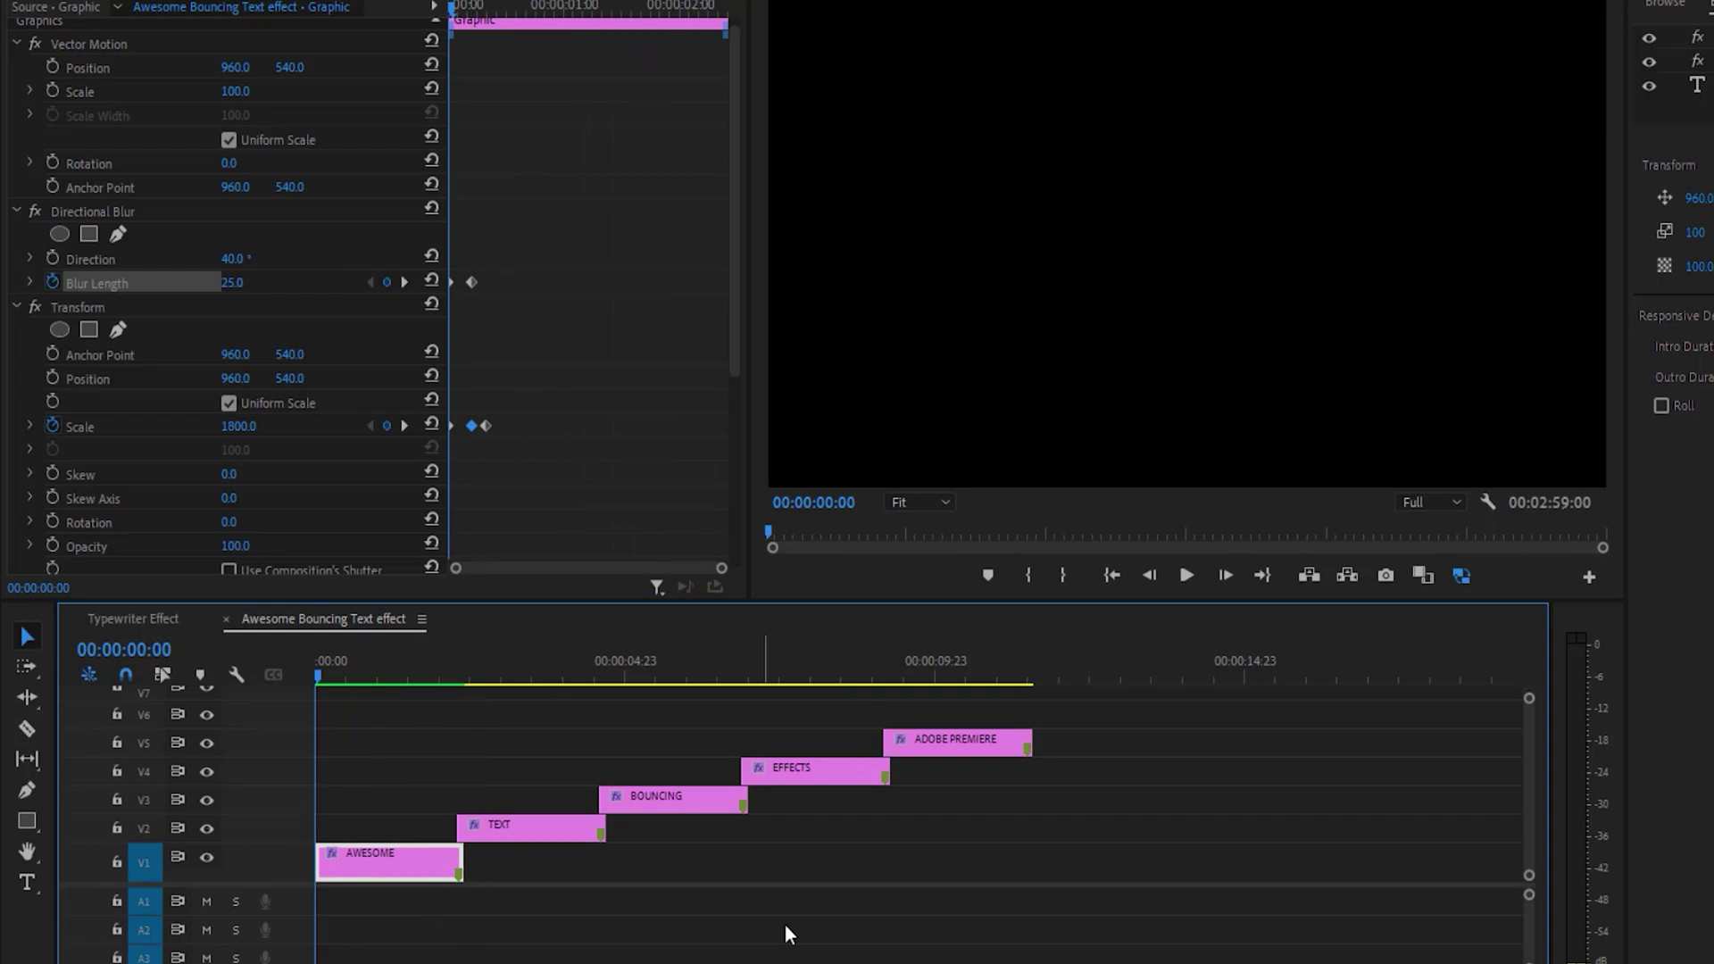
- Keyframe AWESOME's Transform Scale from 100 at 00:00:02:07 to 0 at 00:00:02:10
{"action": "key", "text": "space"}
{"action": "key", "text": "equal"}
{"action": "key", "text": "equal"}
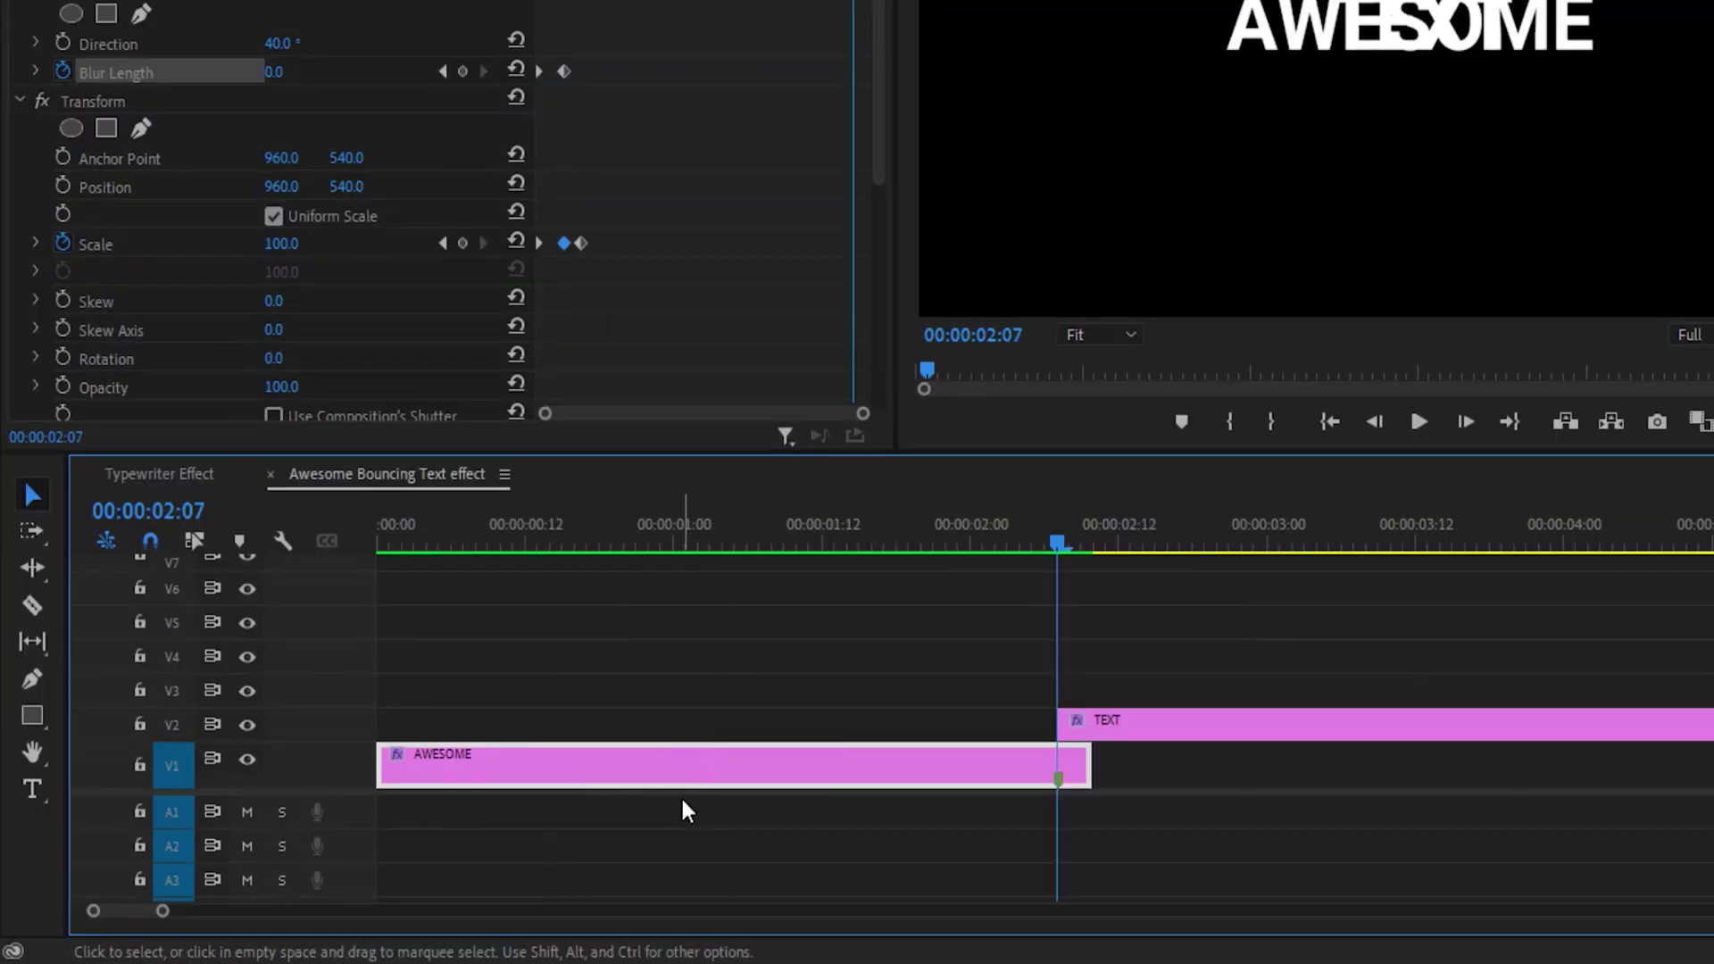
{"action": "mouse_move", "coordinate": [1060, 544]}
{"action": "left_mouse_down"}
{"action": "mouse_move", "coordinate": [1099, 555]}
{"action": "mouse_move", "coordinate": [1058, 548]}
{"action": "left_mouse_up"}
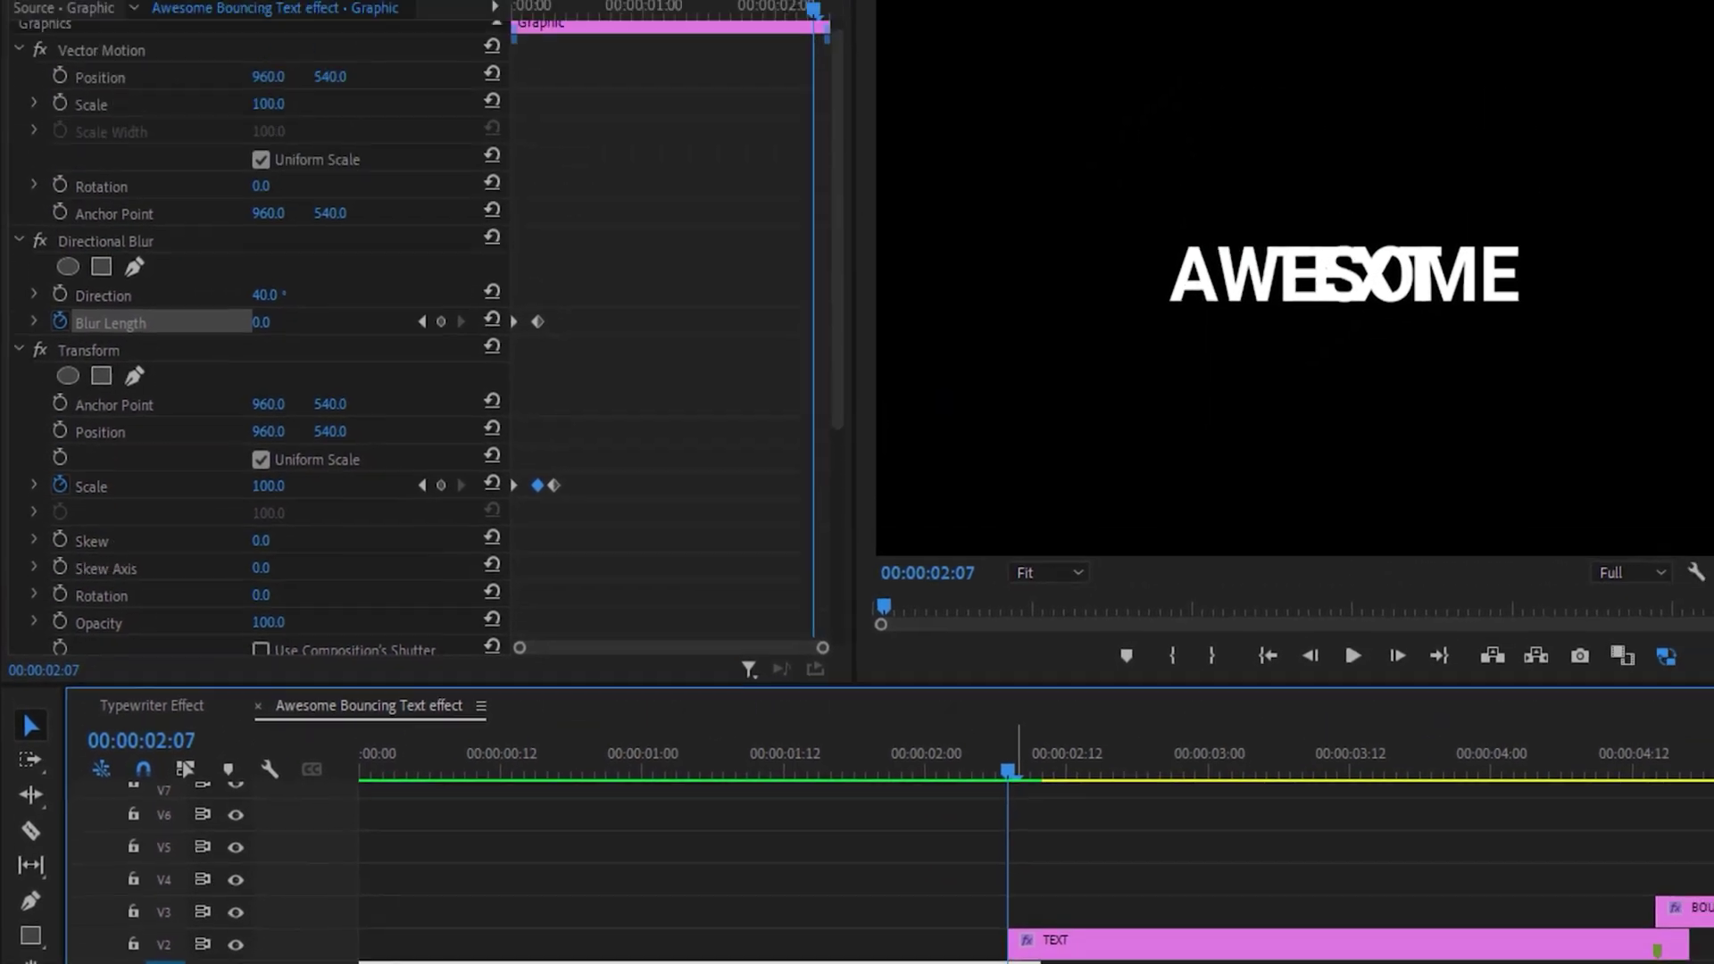
{"action": "scroll", "coordinate": [660, 406], "scroll_direction": "down", "scroll_amount": 5}
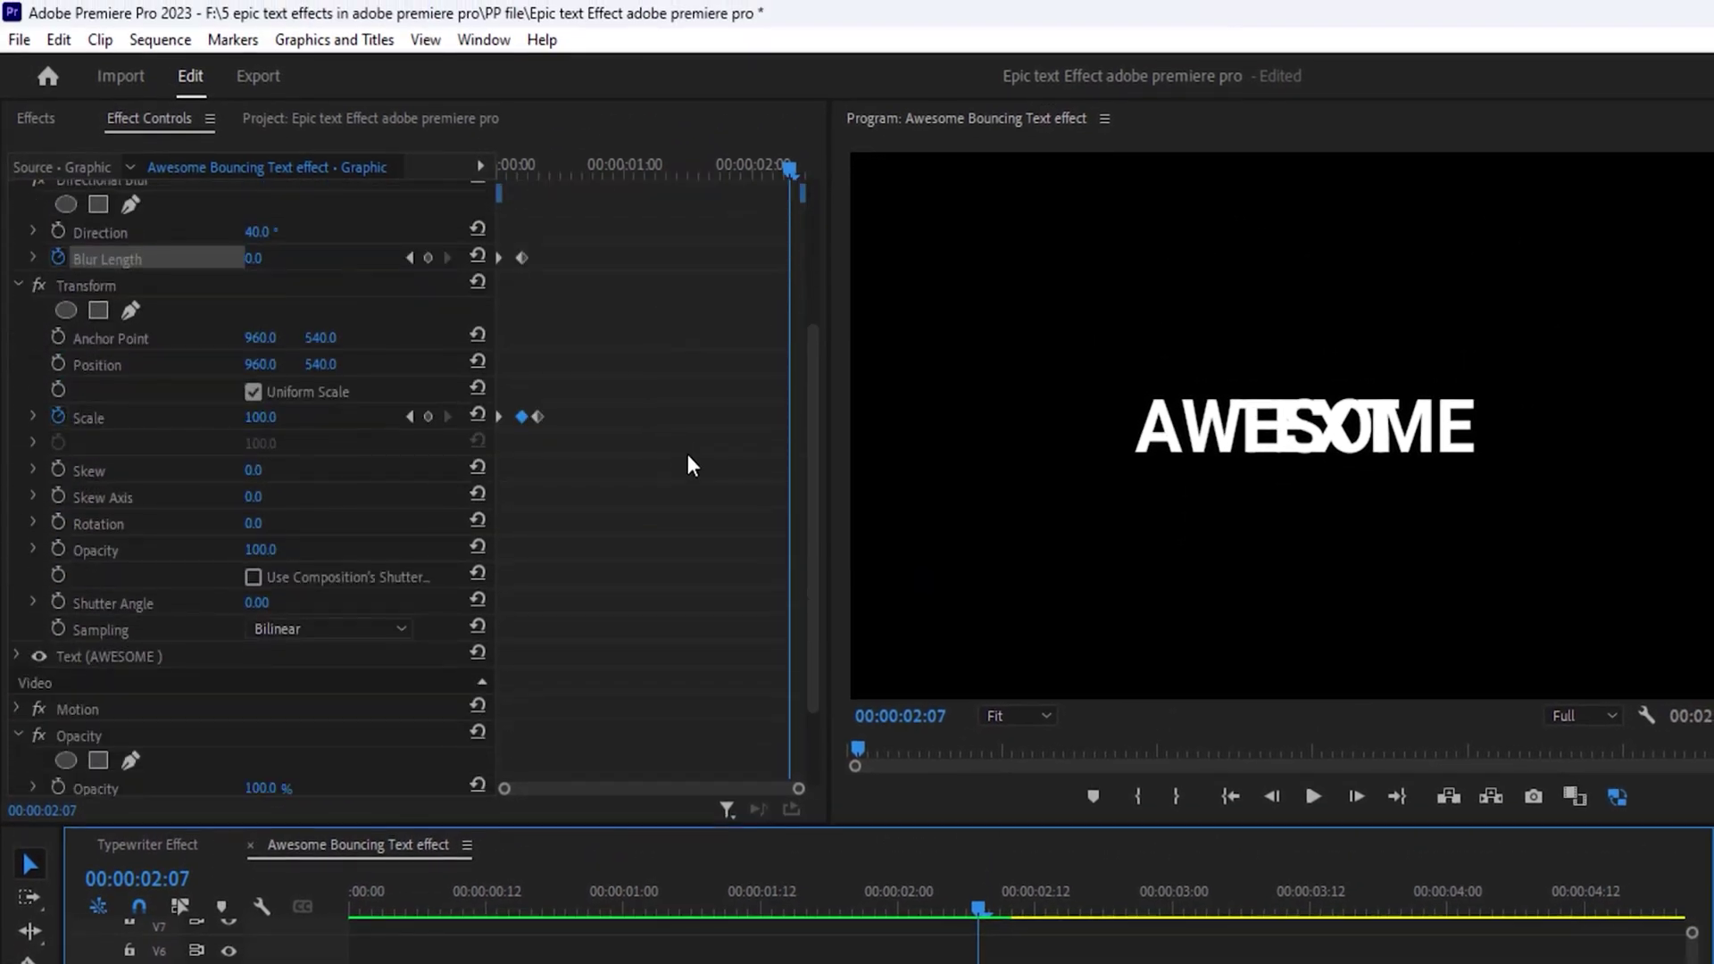
{"action": "left_click", "coordinate": [432, 418]}
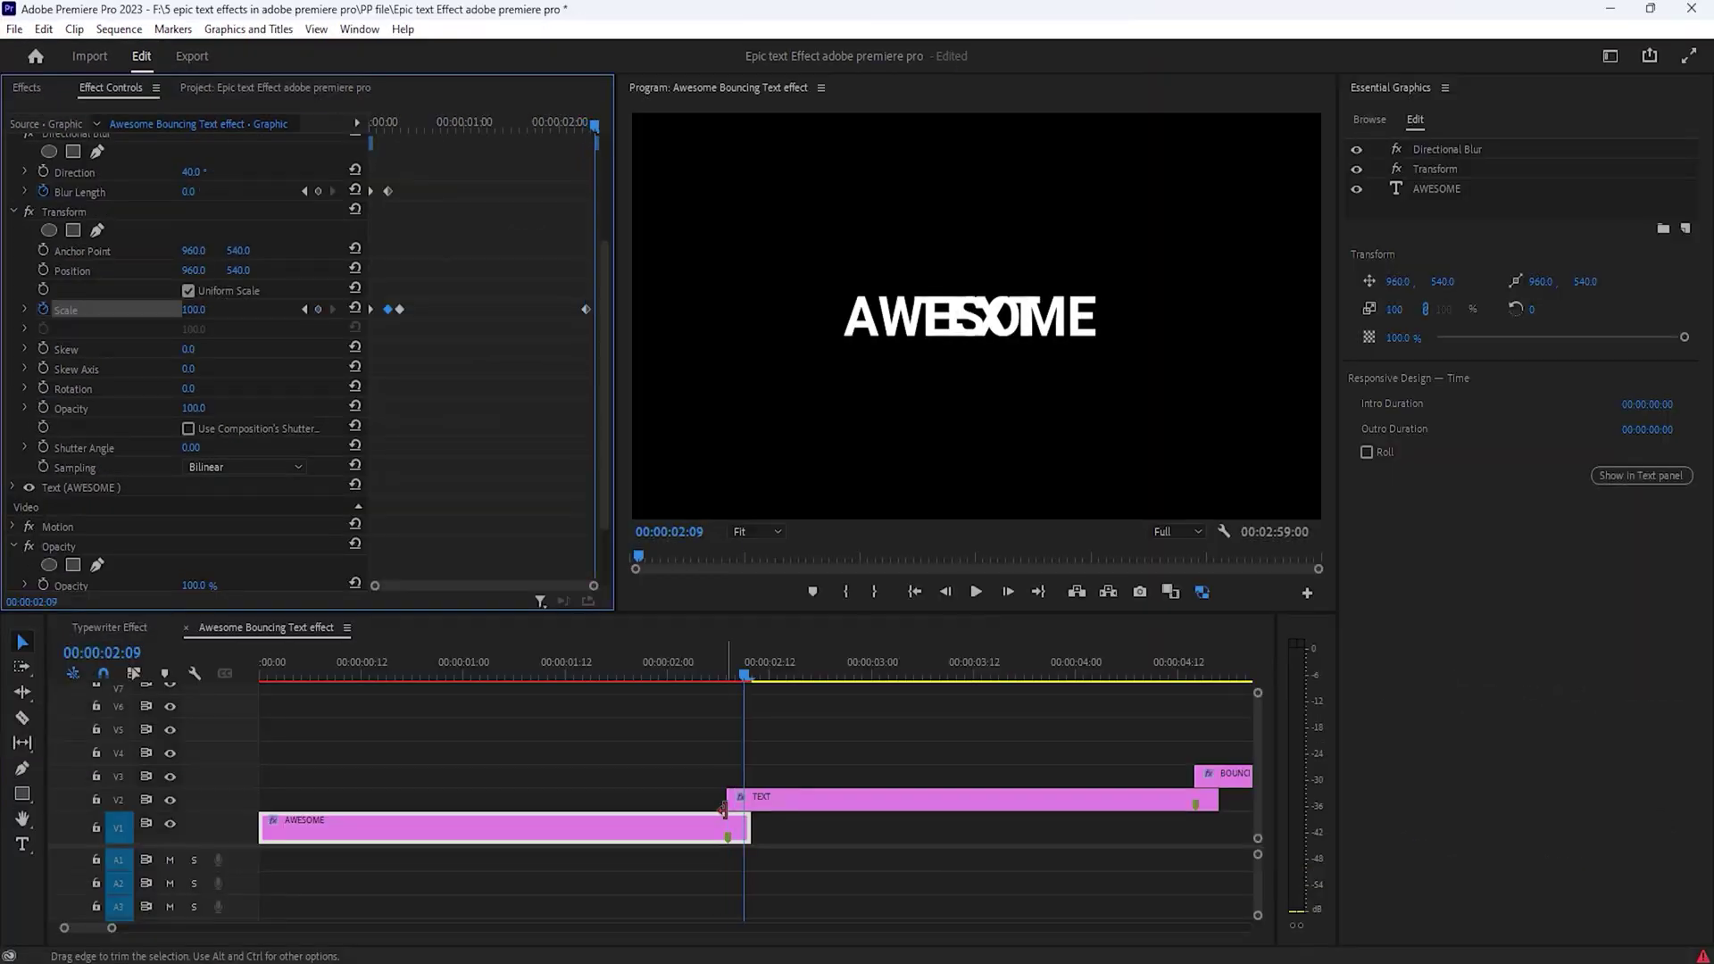
{"action": "left_click", "coordinate": [194, 309]}
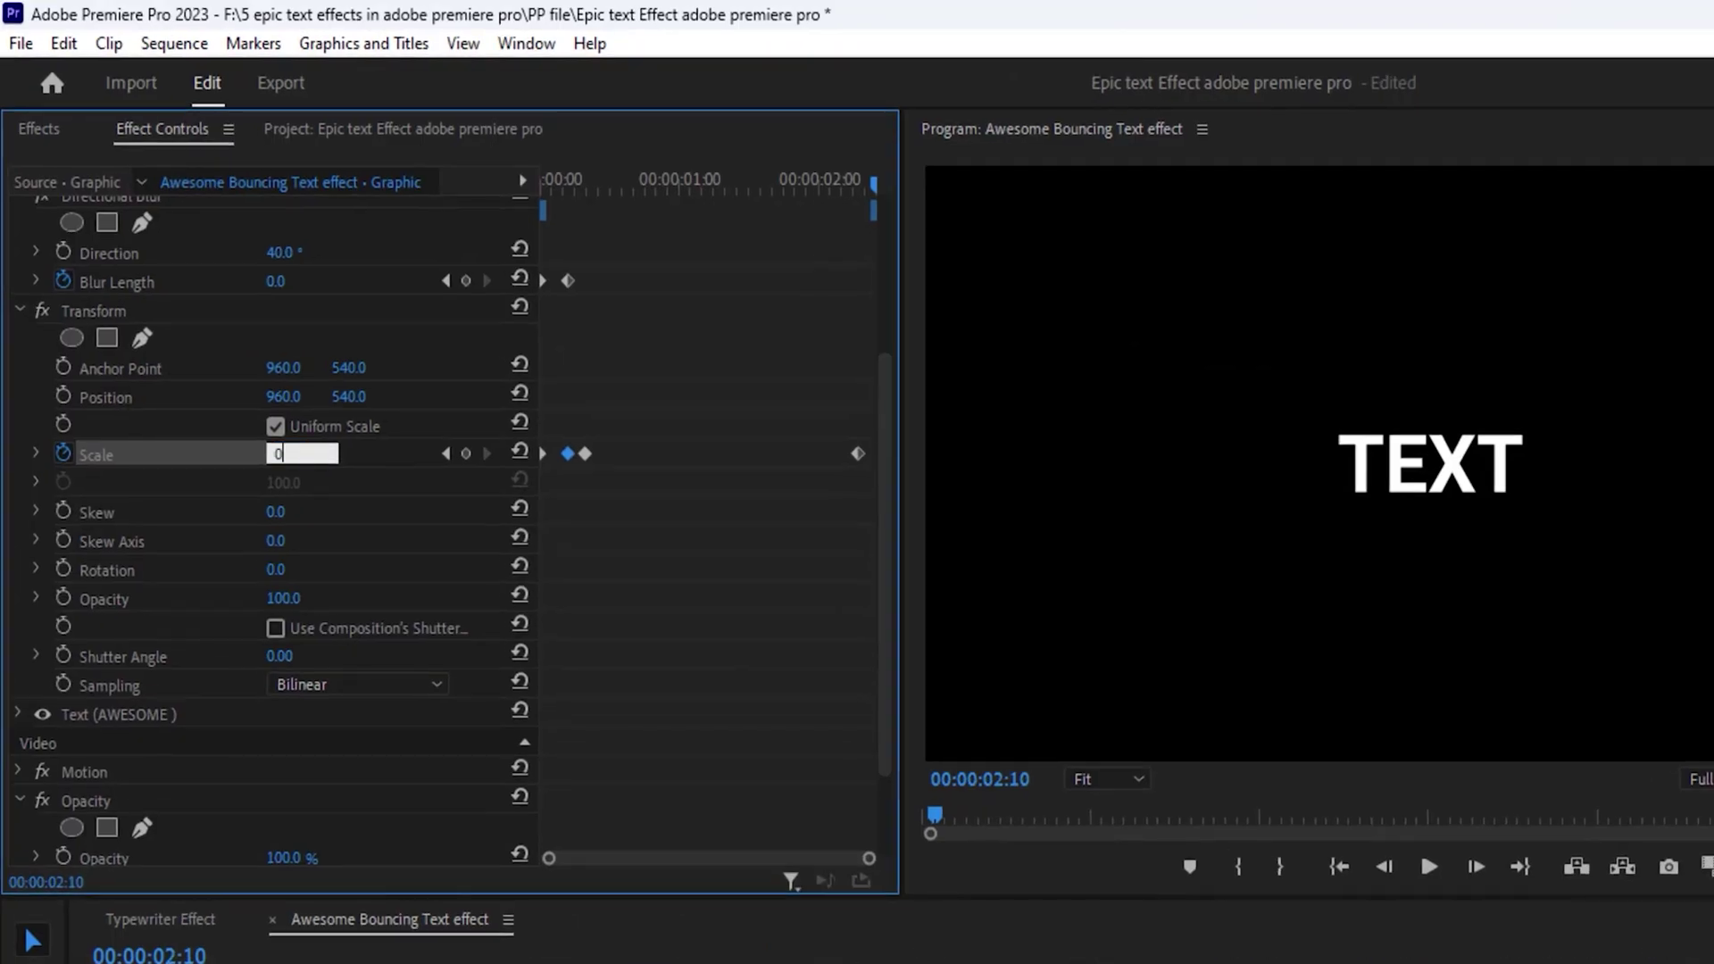
{"action": "key", "text": "Return"}
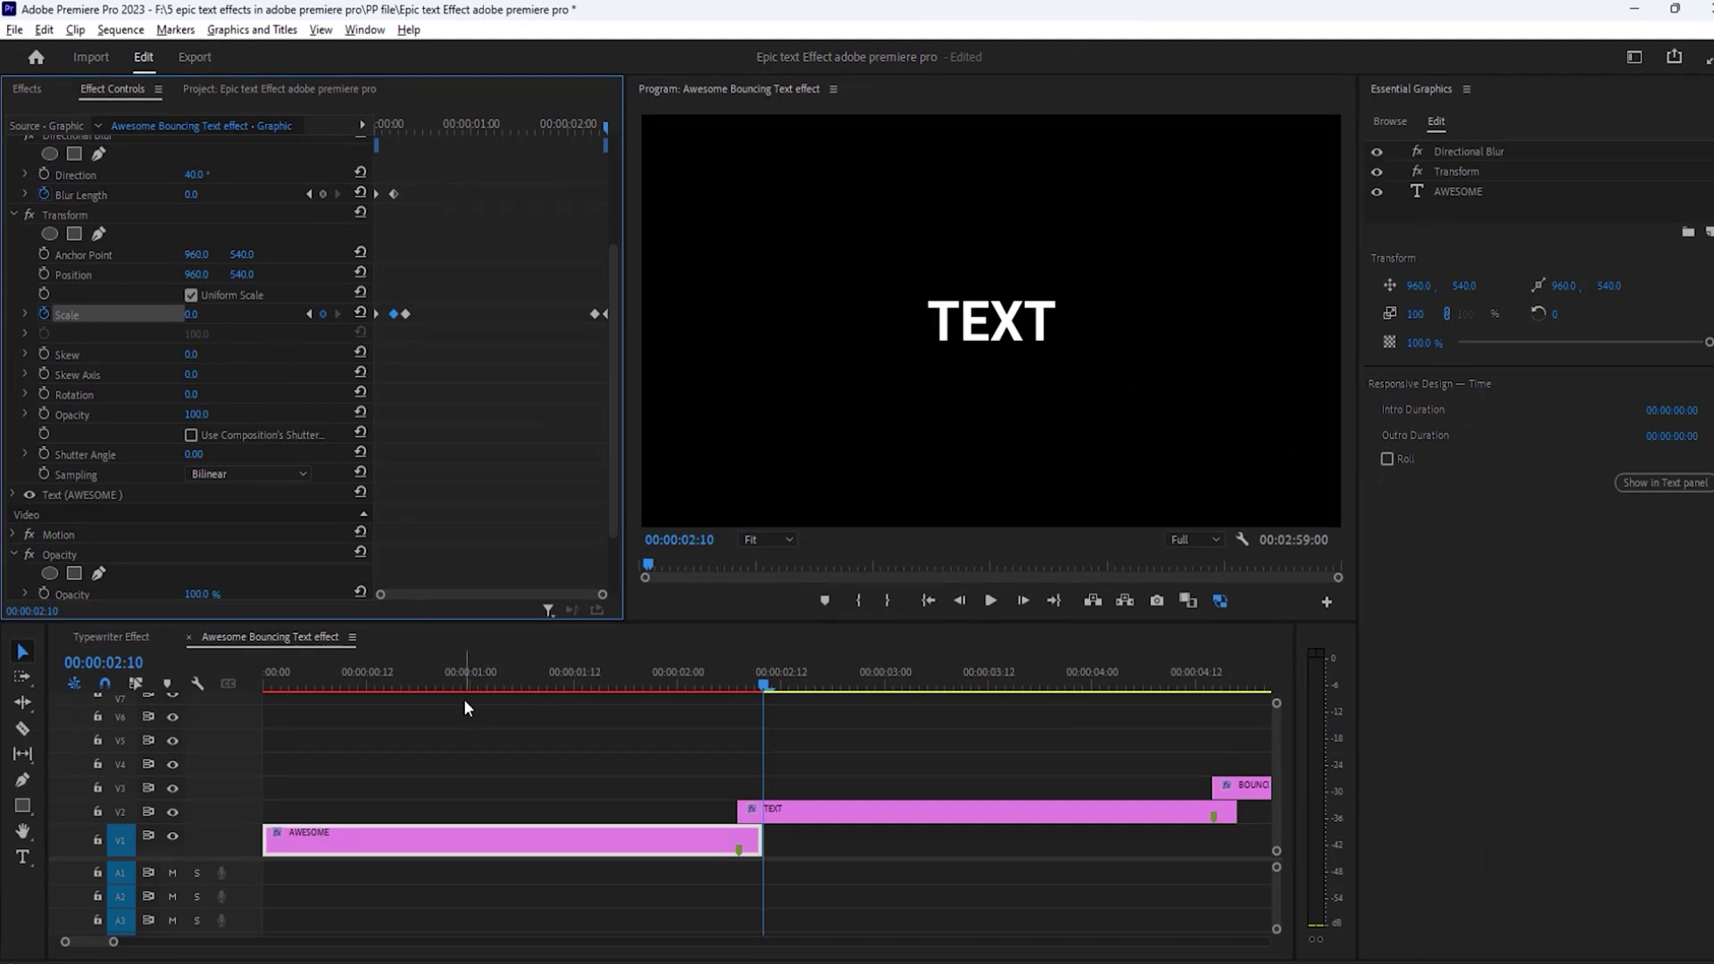
{"action": "key", "text": "minus"}
{"action": "key", "text": "minus"}
{"action": "key", "text": "minus"}
{"action": "key", "text": "minus"}
- Copy AWESOME's Transform effect and paste it onto TEXT, BOUNCING, EFFECTS and ADOBE PREMIERE
{"action": "left_click", "coordinate": [346, 684]}
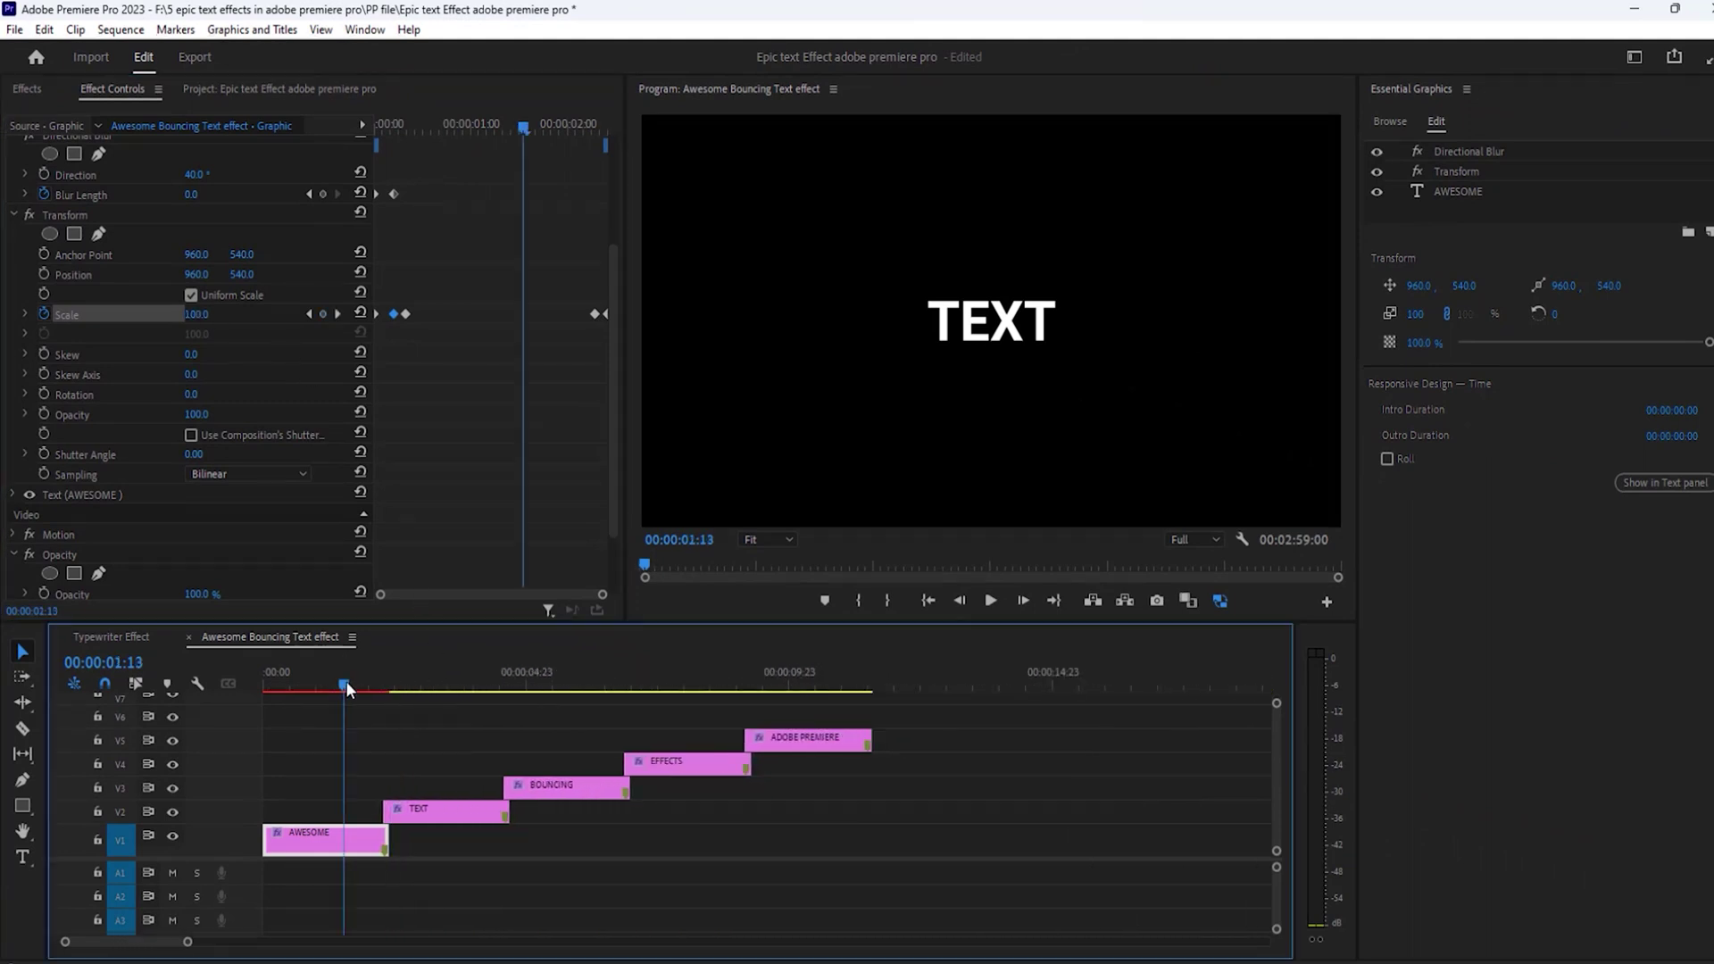
{"action": "left_click_drag", "start_coordinate": [346, 682], "coordinate": [316, 710]}
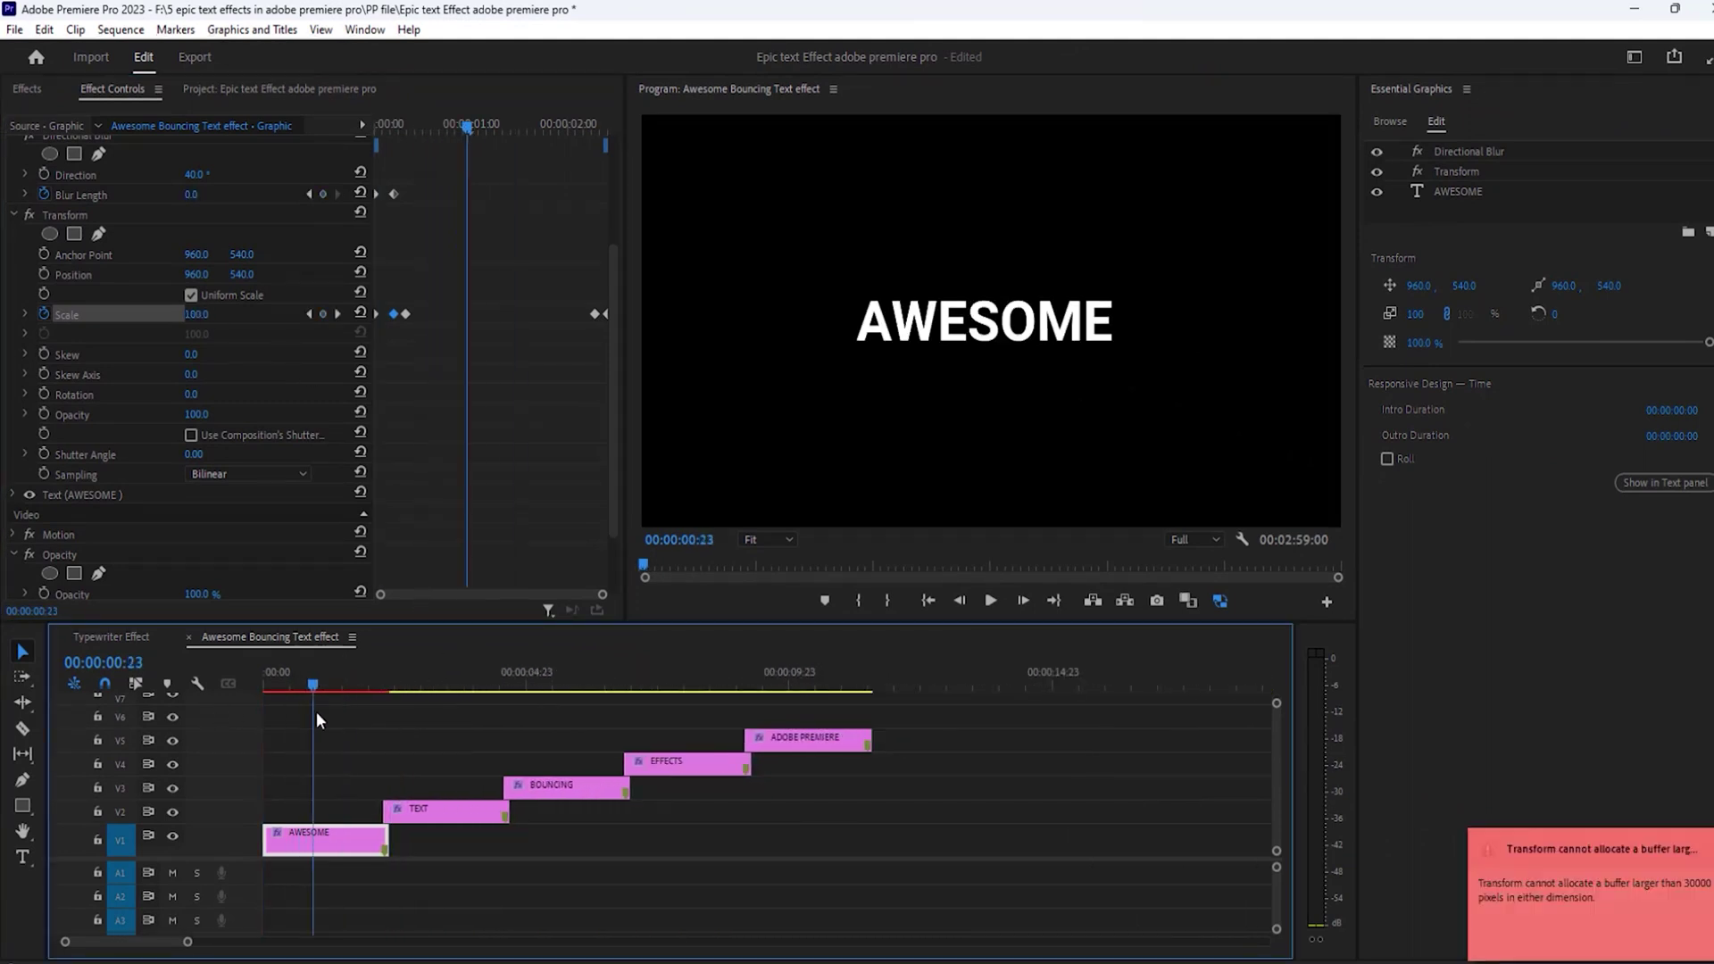
{"action": "left_click", "coordinate": [1706, 860]}
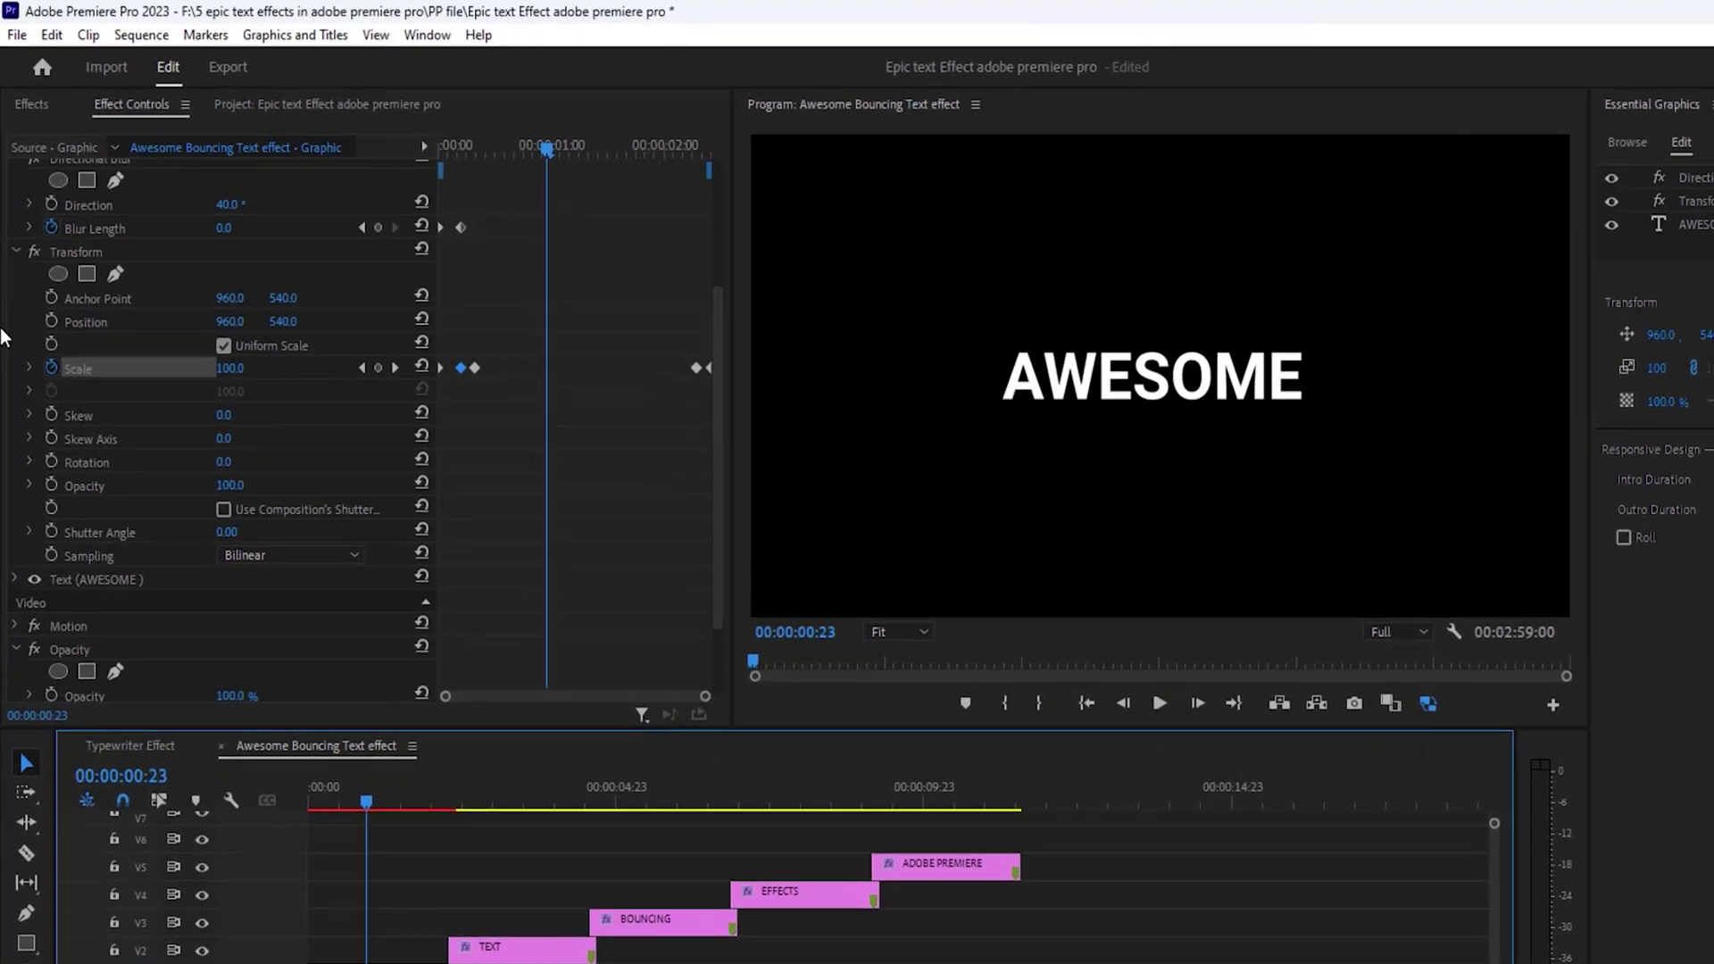
{"action": "left_click", "coordinate": [16, 216]}
{"action": "right_click", "coordinate": [84, 512]}
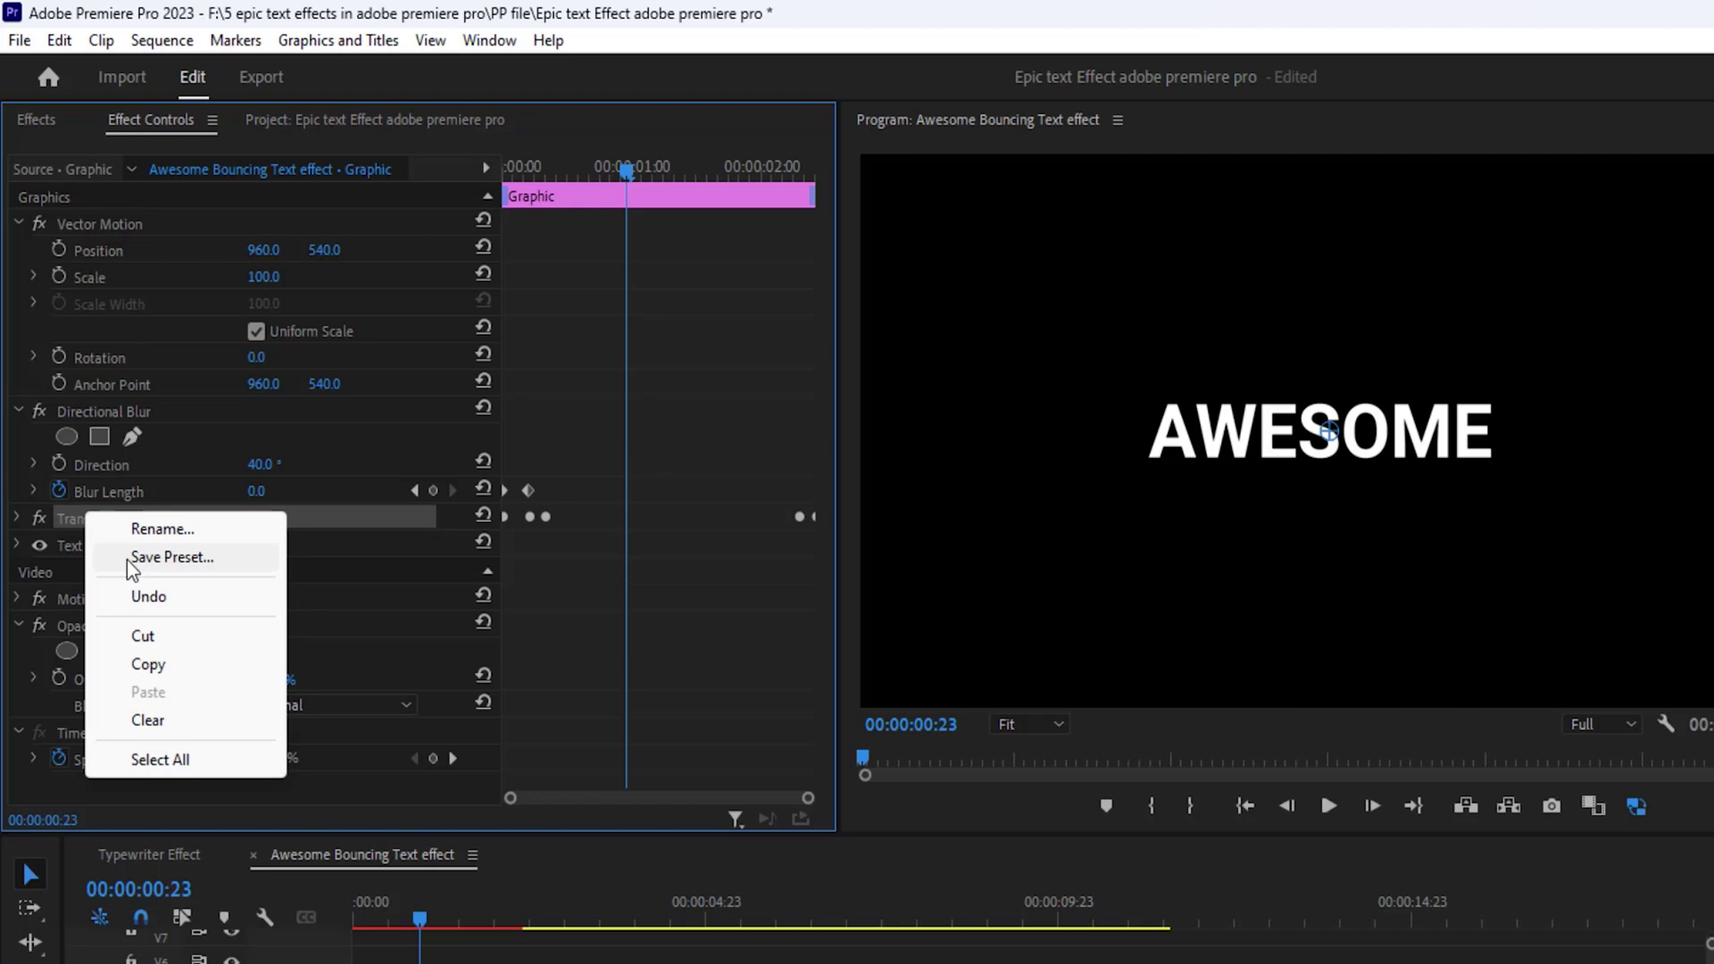
{"action": "left_click", "coordinate": [148, 664]}
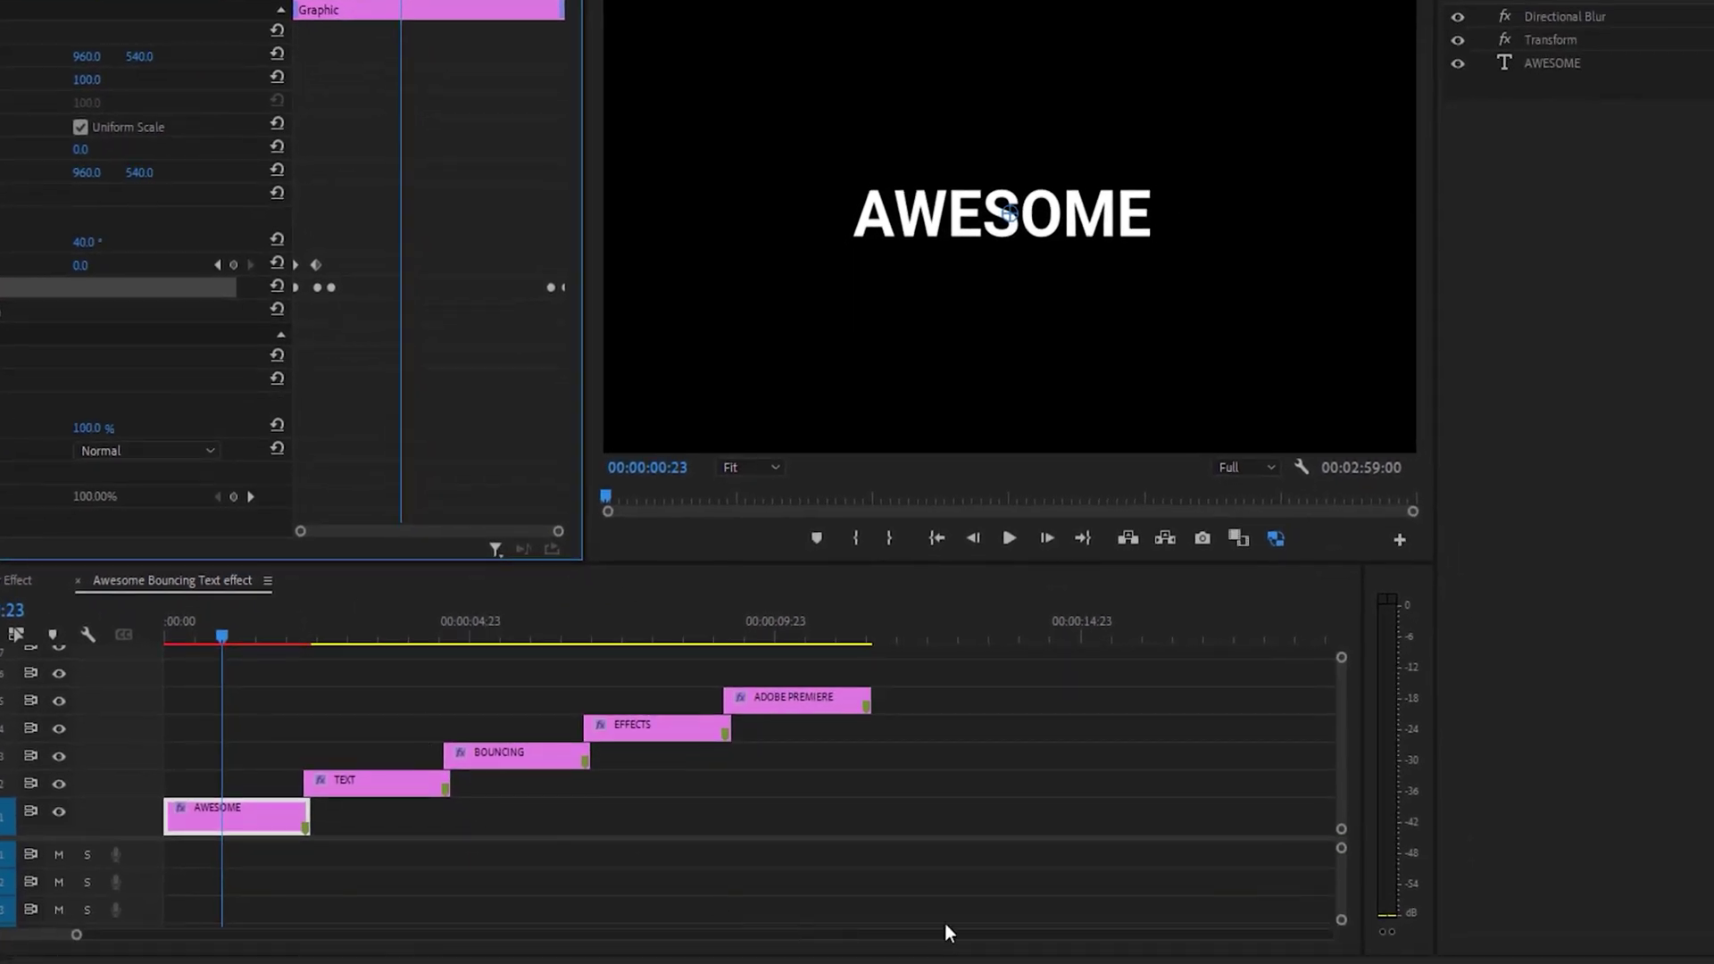
{"action": "left_click_drag", "start_coordinate": [952, 846], "coordinate": [386, 665]}
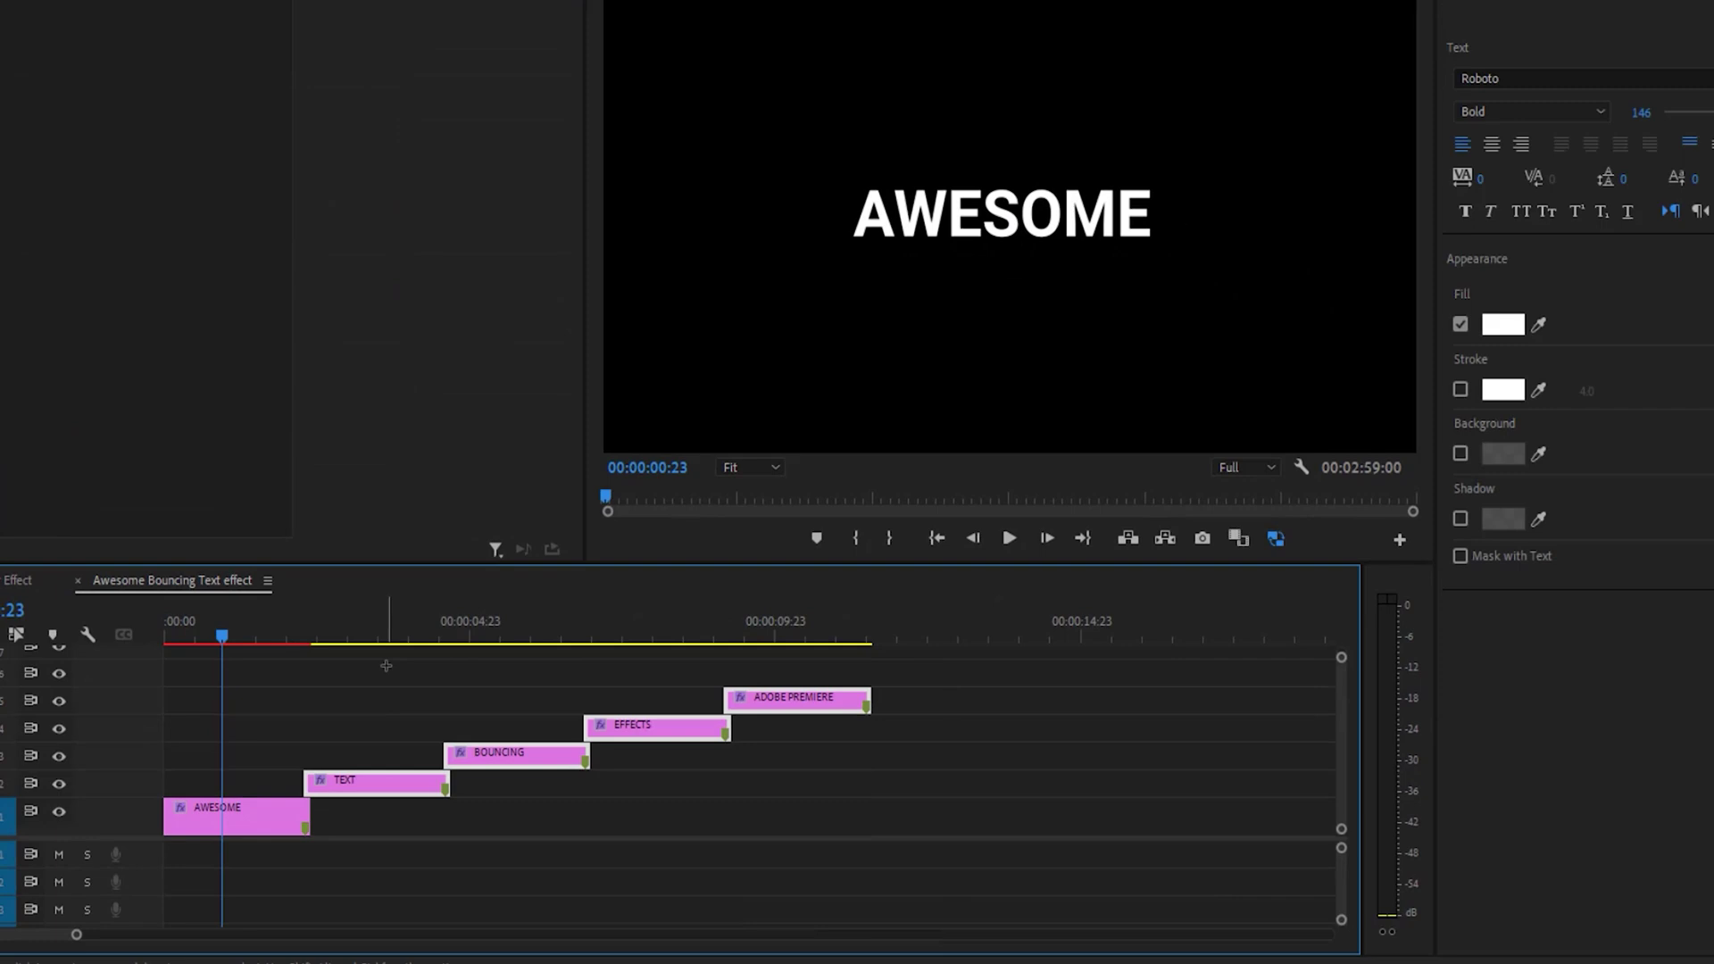
{"action": "key", "text": "ctrl+v"}
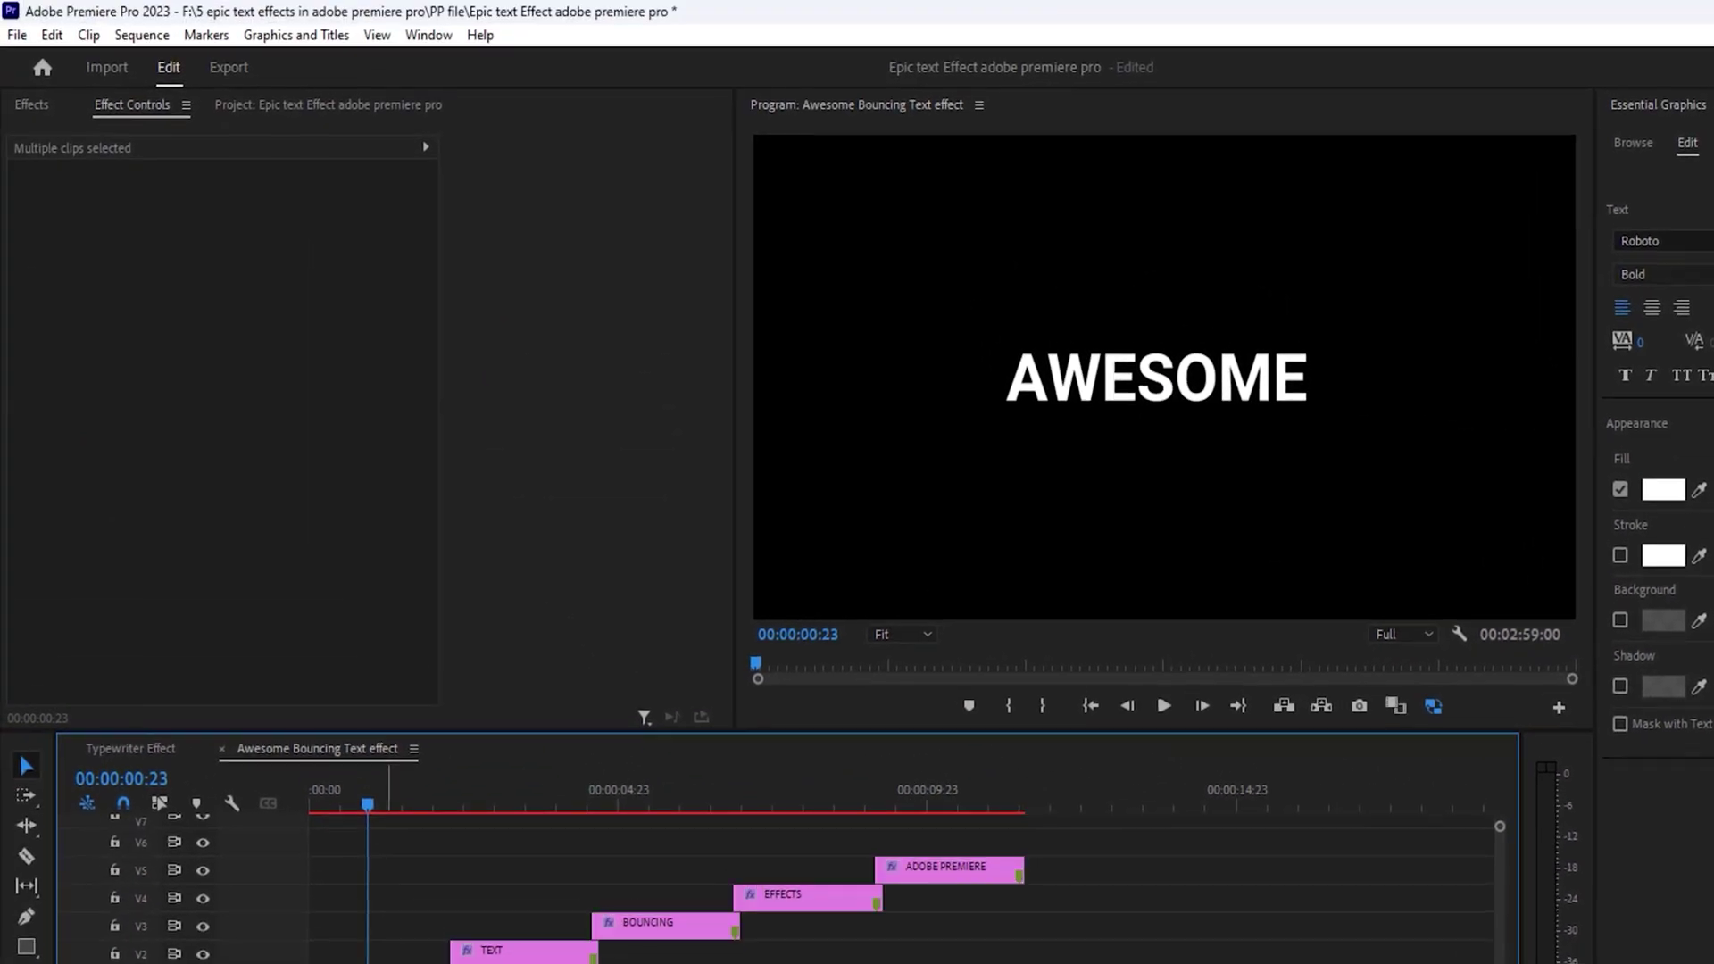
- Copy AWESOME's Directional Blur and select the four later title clips to receive it
{"action": "left_click", "coordinate": [90, 359]}
{"action": "right_click", "coordinate": [90, 359]}
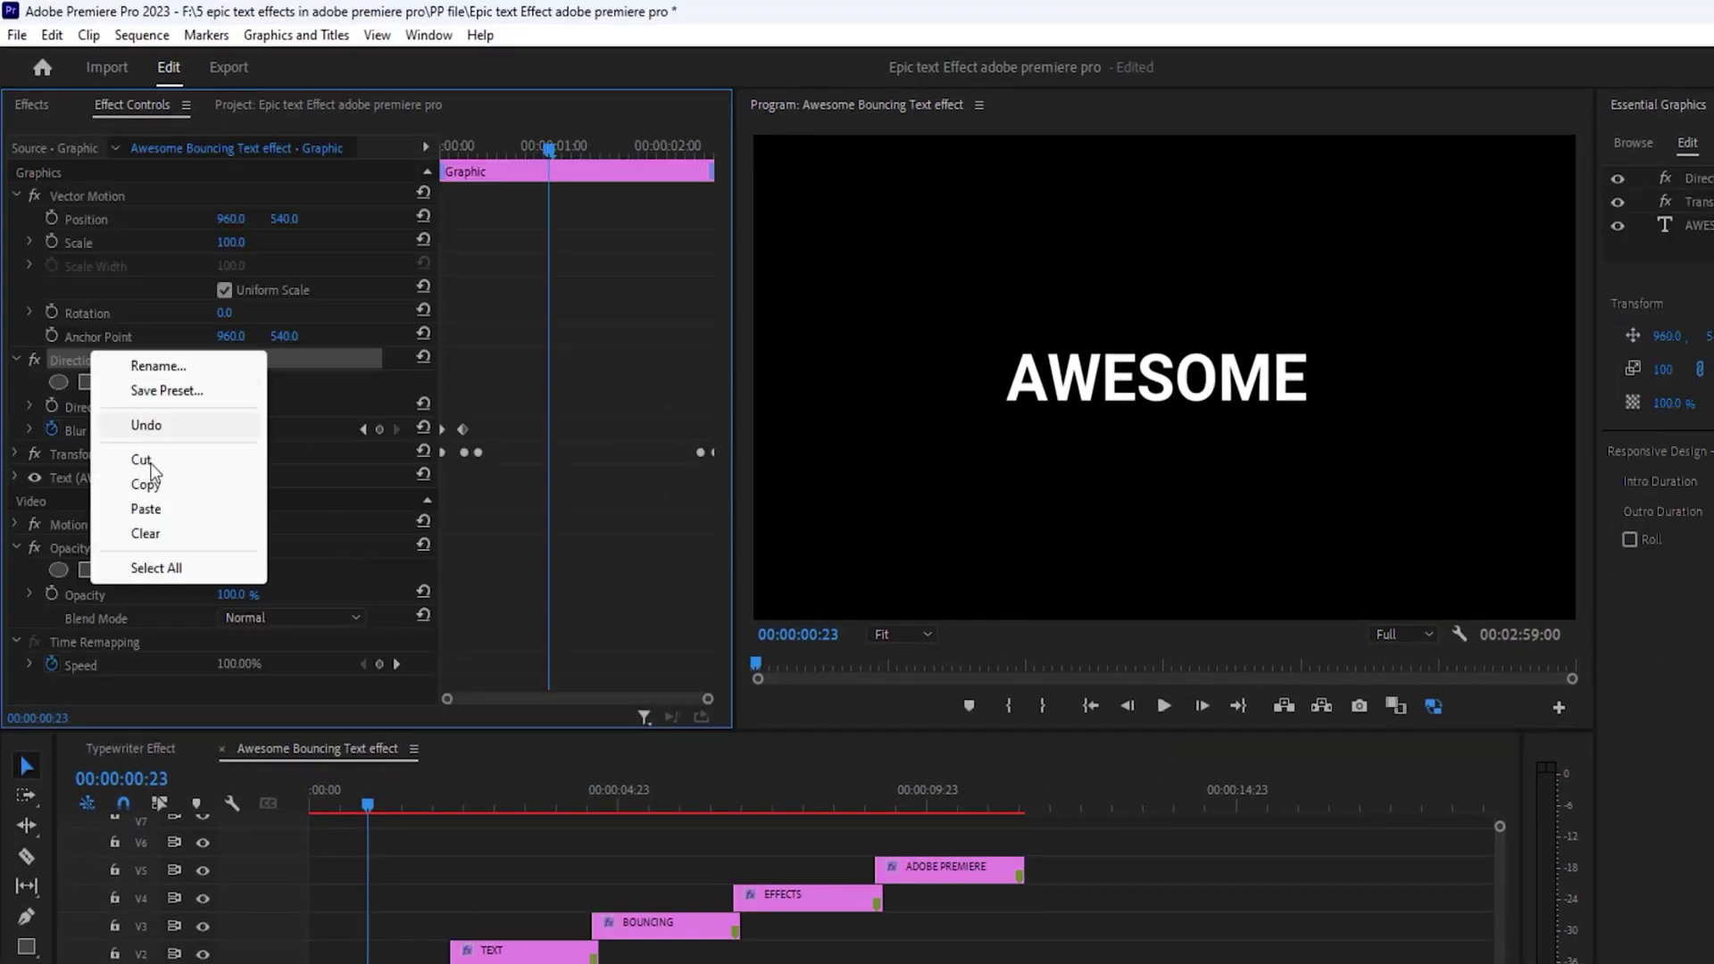
{"action": "left_click", "coordinate": [145, 494]}
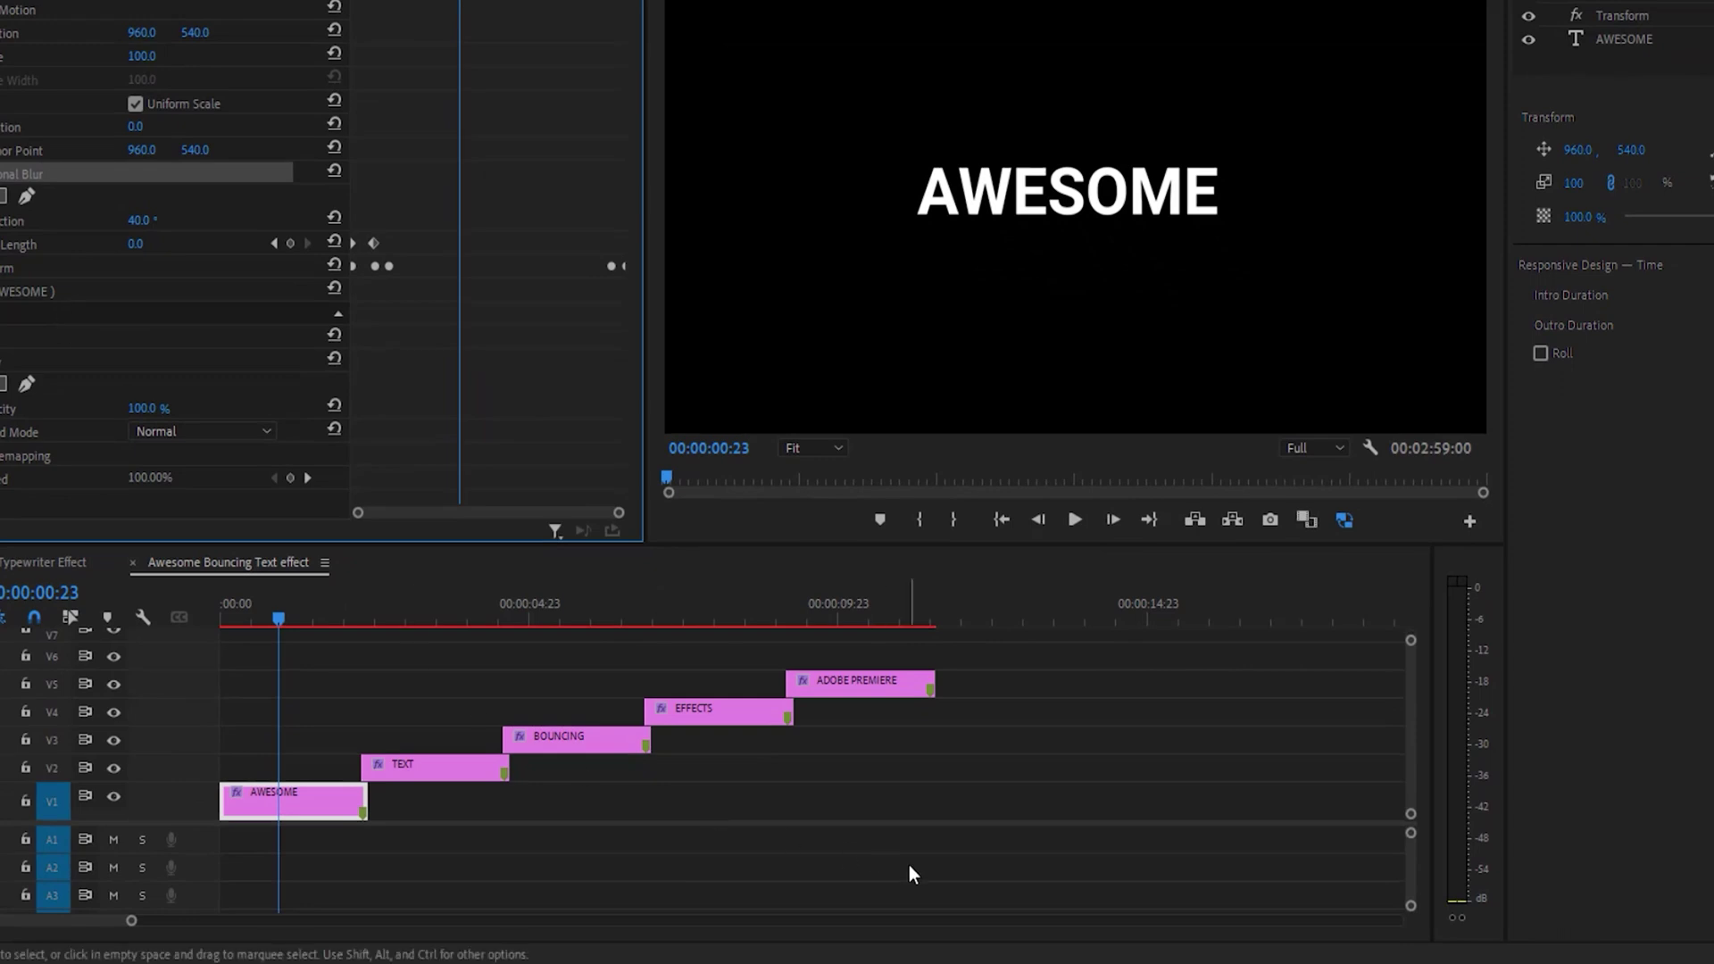
{"action": "left_click_drag", "start_coordinate": [998, 963], "coordinate": [559, 870]}
{"action": "left_click_drag", "start_coordinate": [471, 684], "coordinate": [470, 684]}
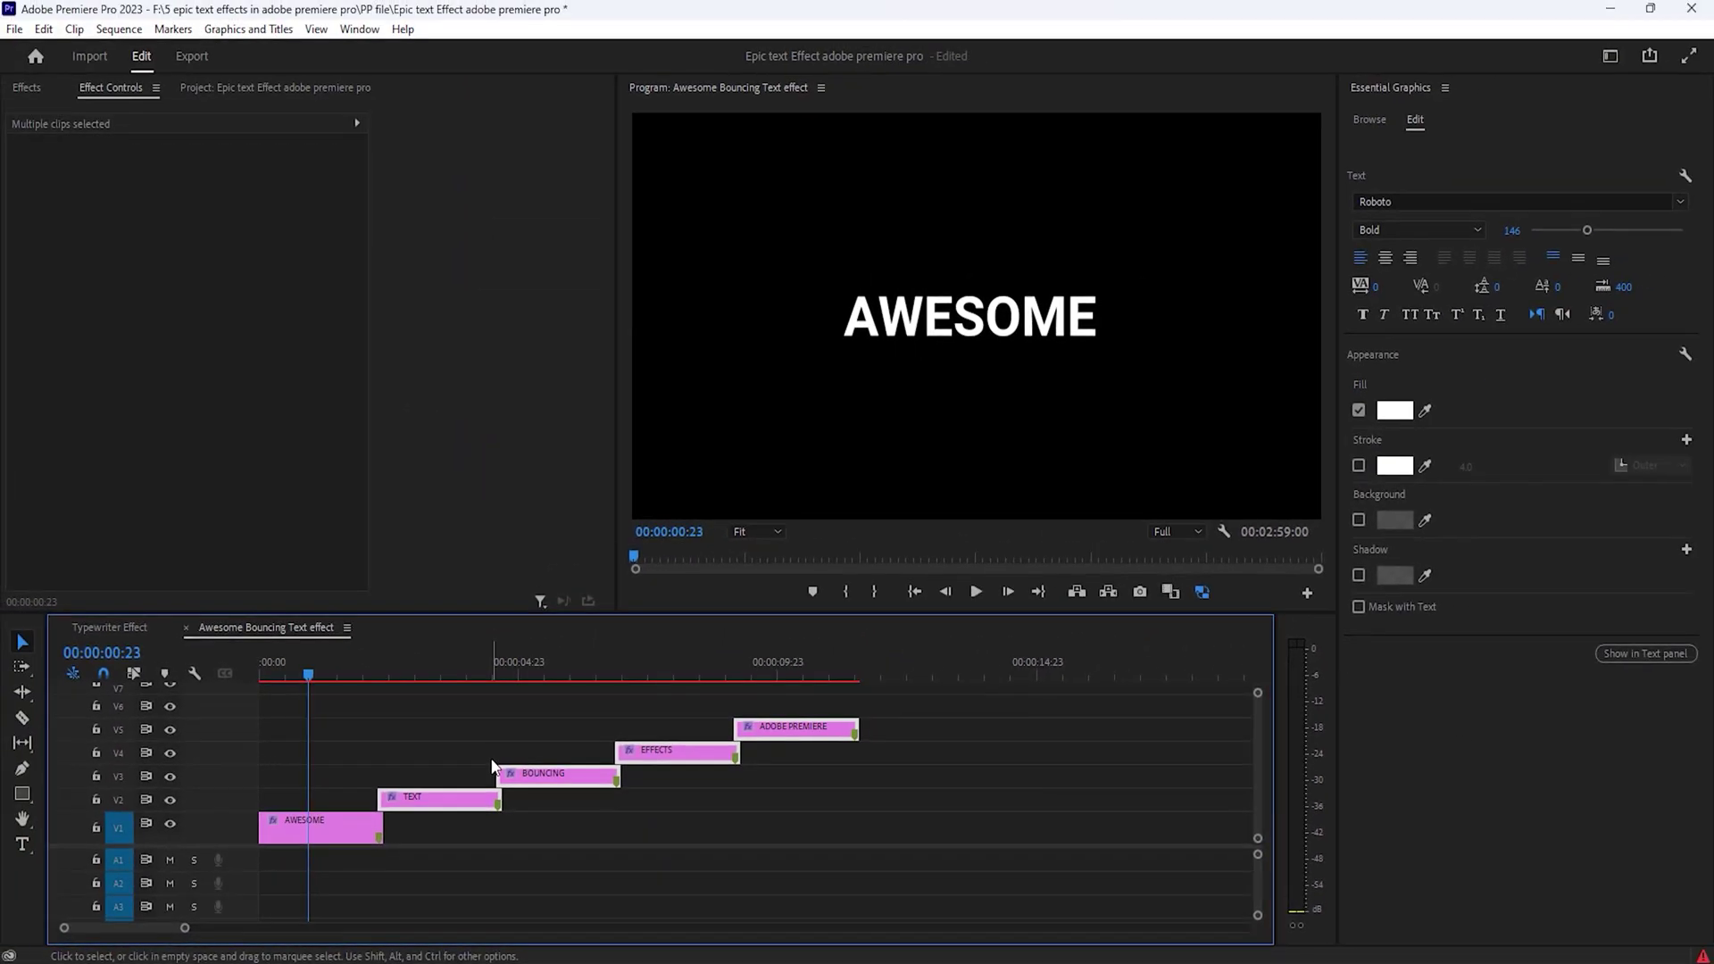
- Render previews of the edited title clips and zoom the timeline out
{"action": "key", "text": "Return"}
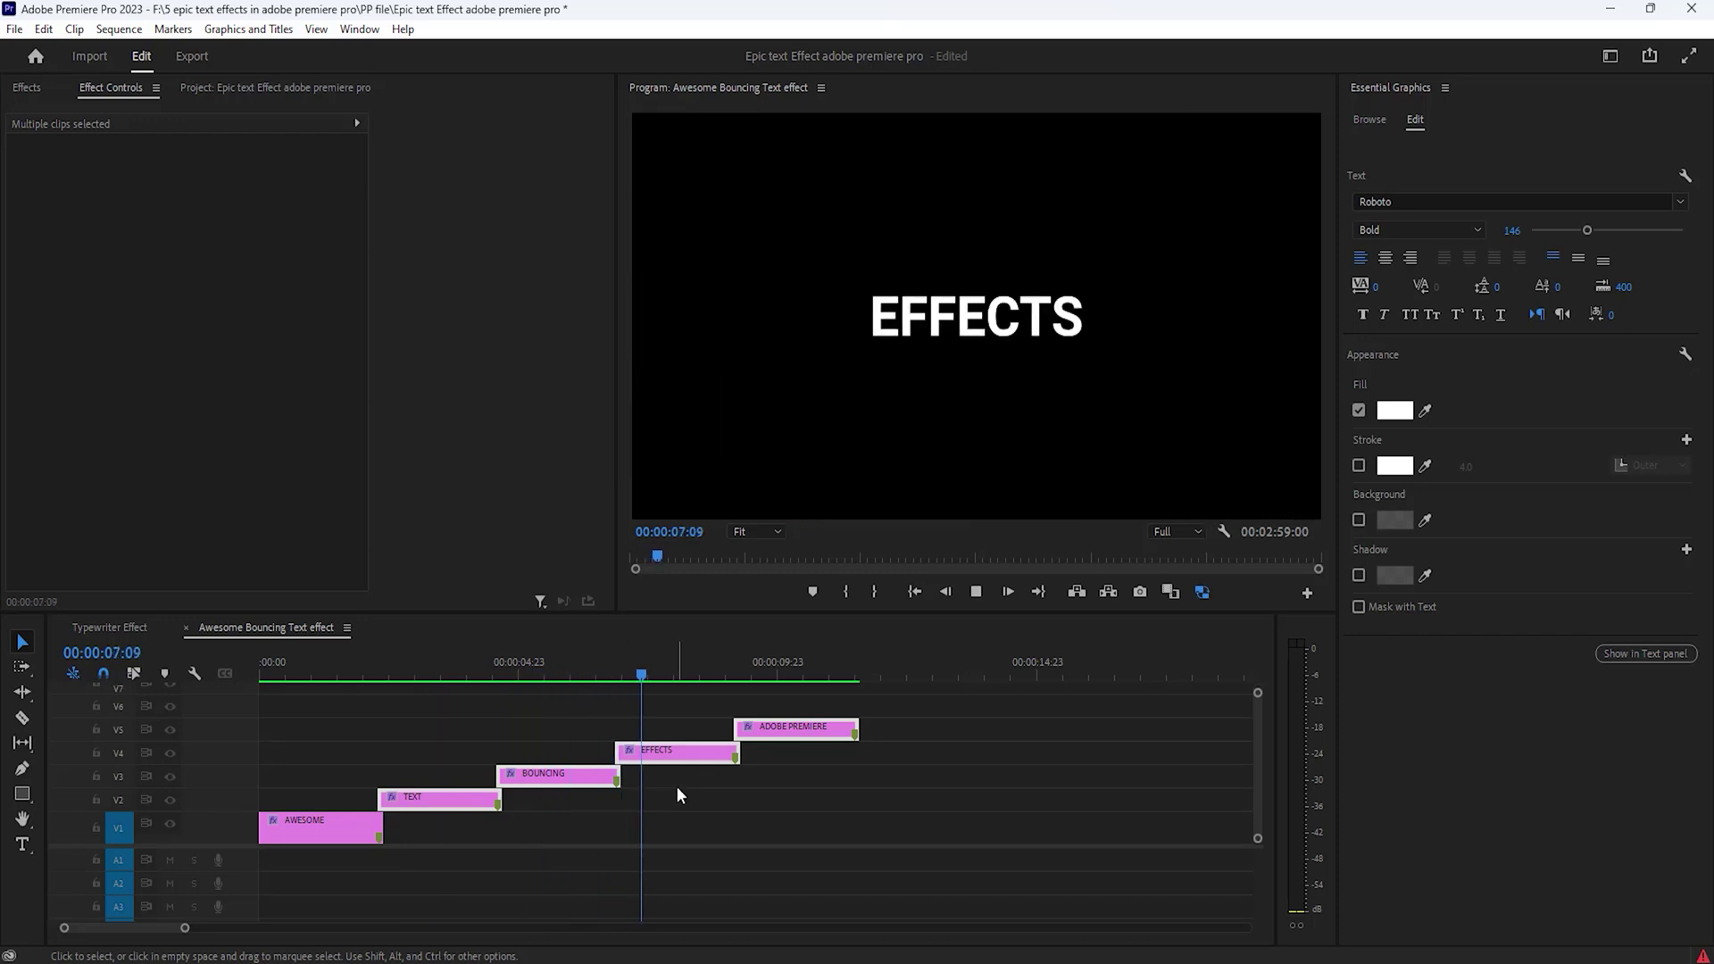
{"action": "key", "text": "space"}
{"action": "key", "text": "backslash"}
- Move the sound clips on A1 and A2 beneath each title's start, from AWESOME to ADOBE PREMIERE, and play back
{"action": "left_click_drag", "start_coordinate": [1055, 911], "coordinate": [928, 858]}
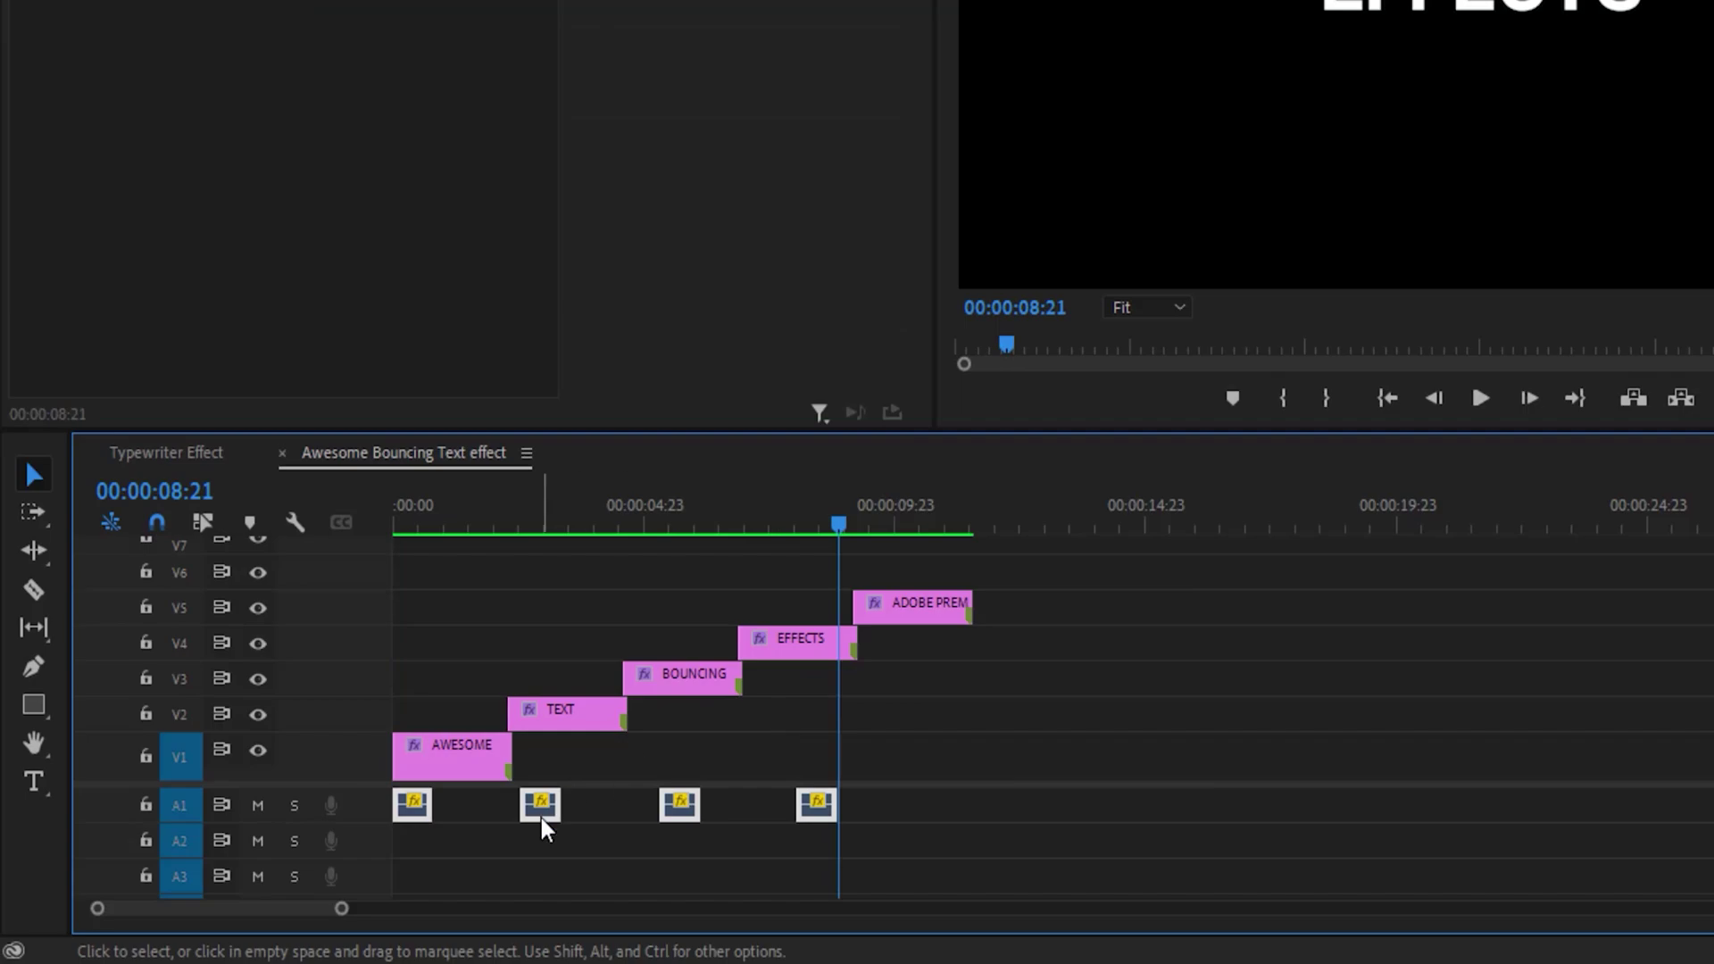
{"action": "left_click", "coordinate": [539, 811]}
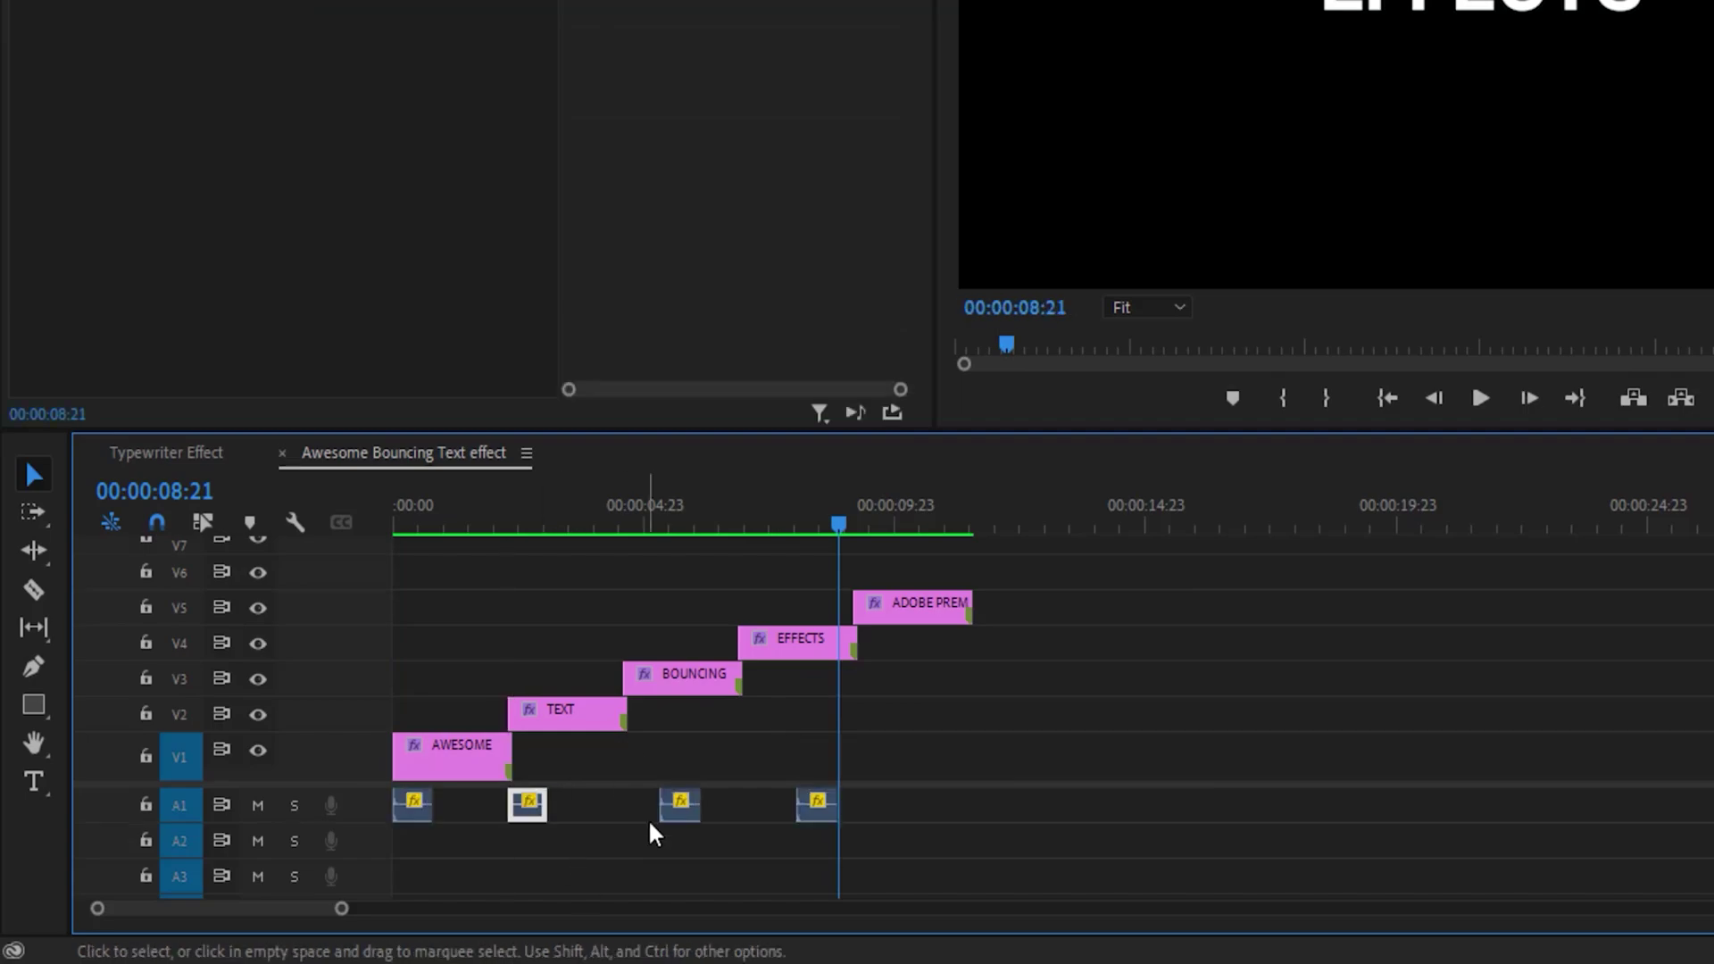
{"action": "left_click_drag", "start_coordinate": [654, 826], "coordinate": [808, 828]}
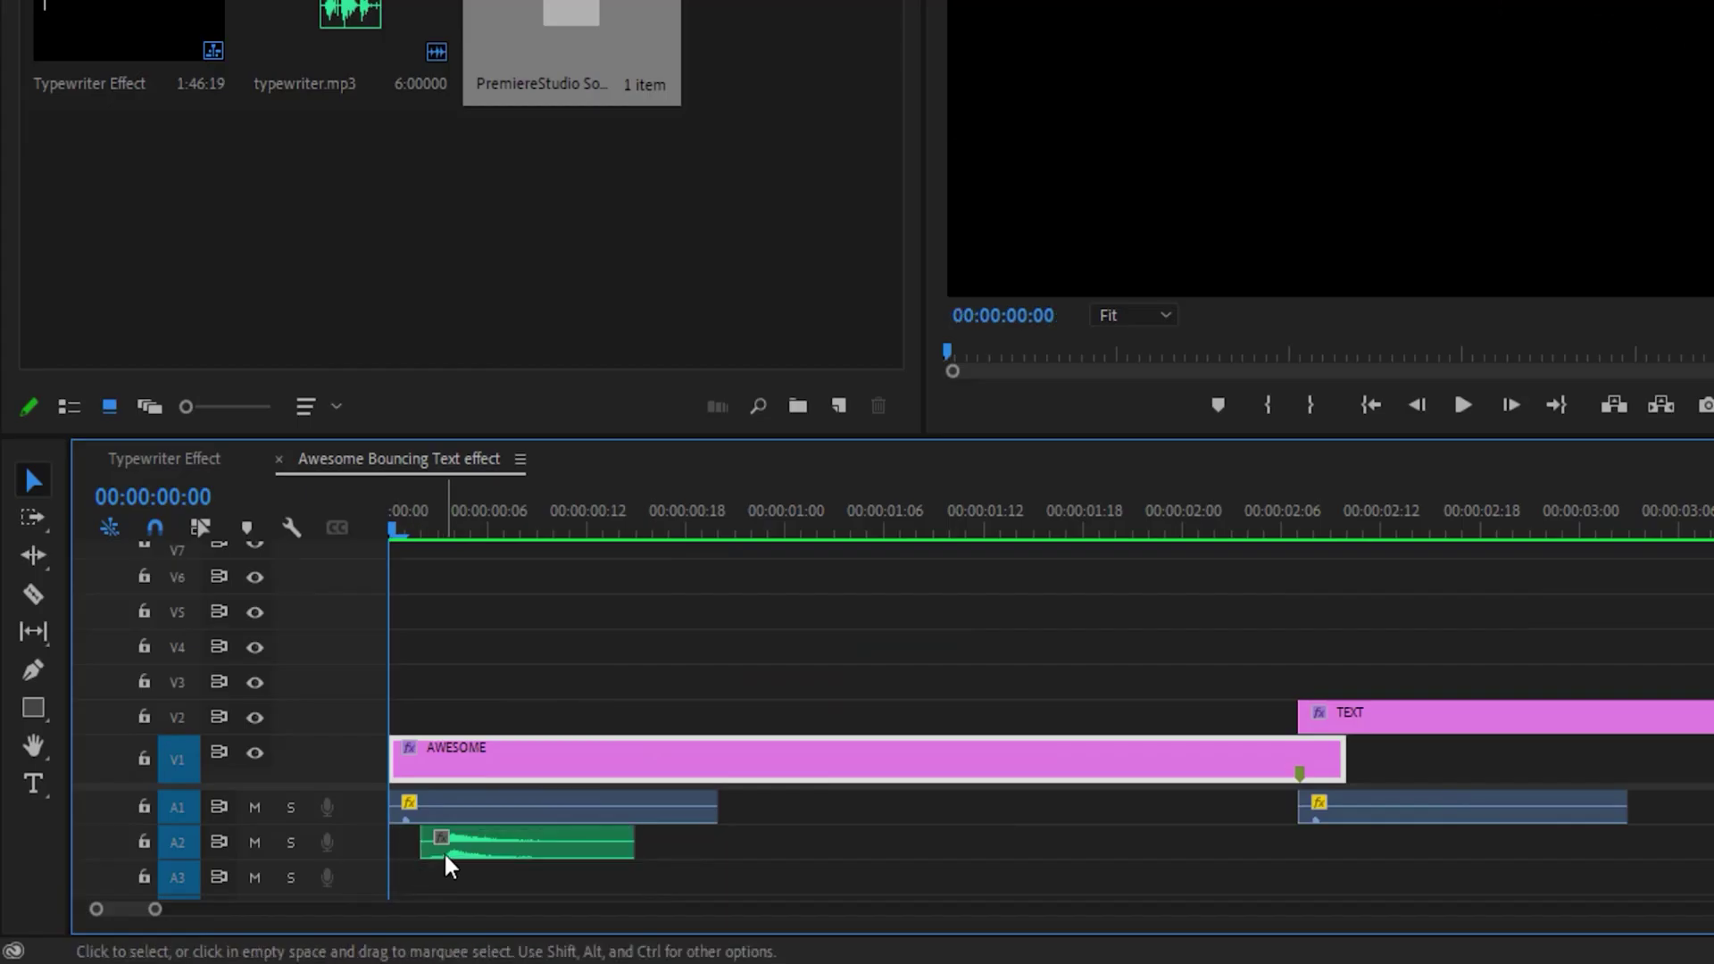
{"action": "left_click_drag", "start_coordinate": [447, 865], "coordinate": [516, 873]}
{"action": "key", "text": "space"}
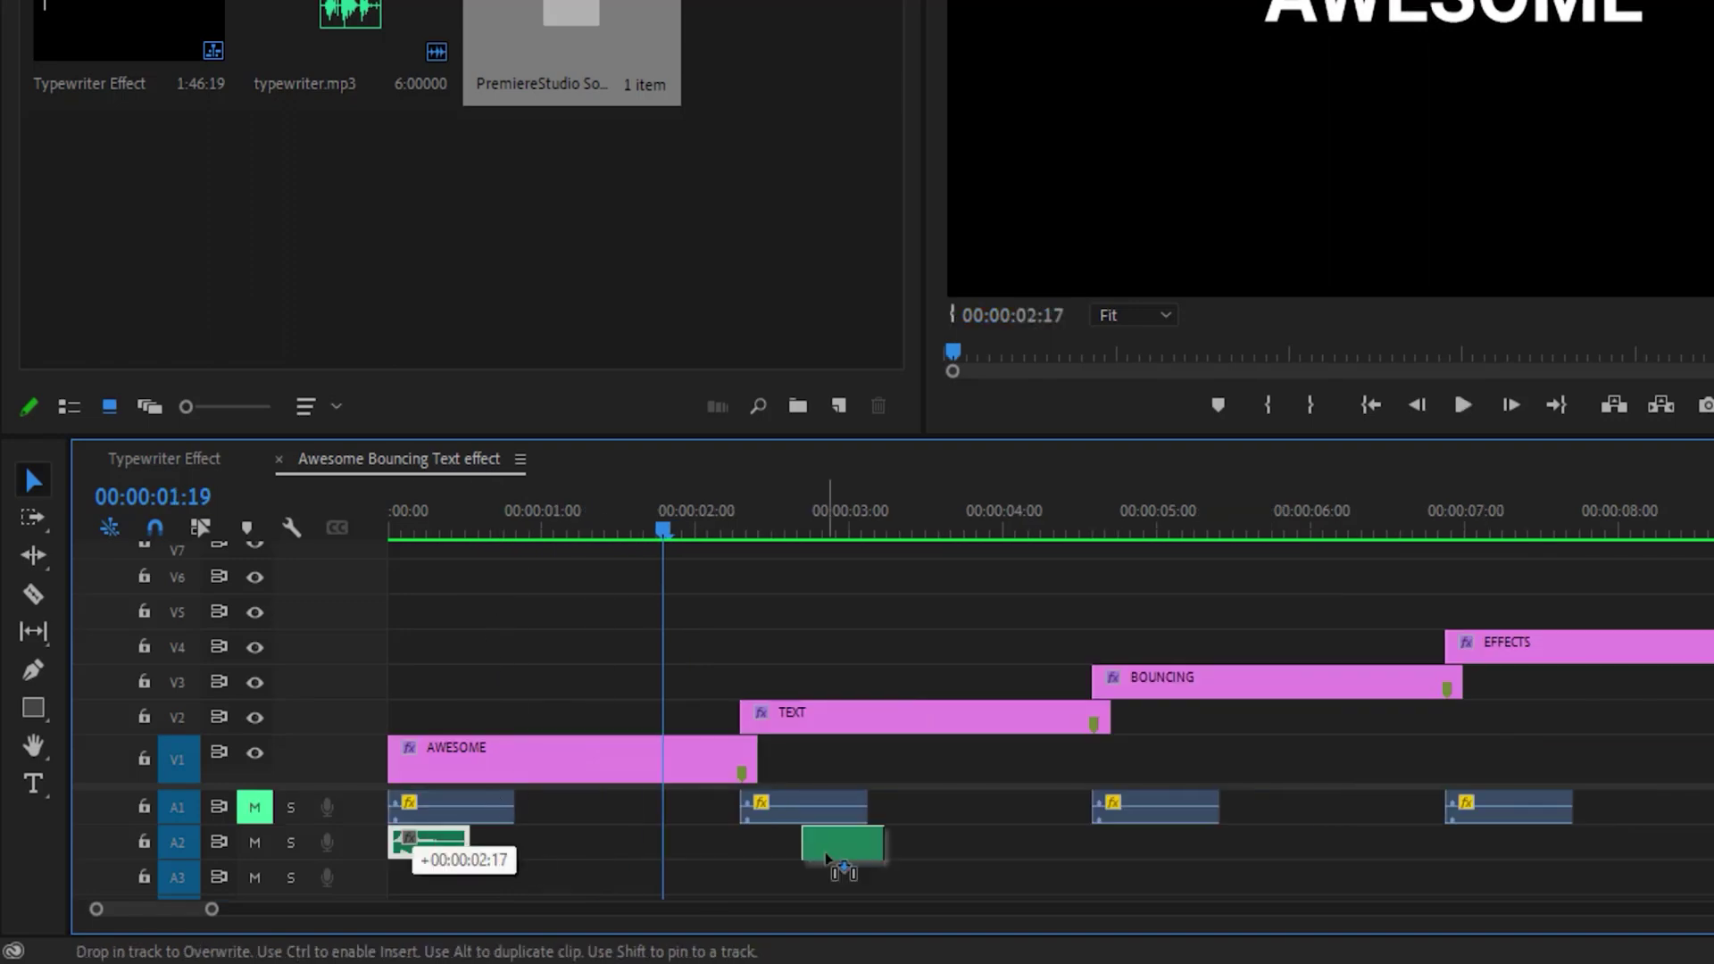
{"action": "left_click_drag", "start_coordinate": [429, 841], "coordinate": [689, 849]}
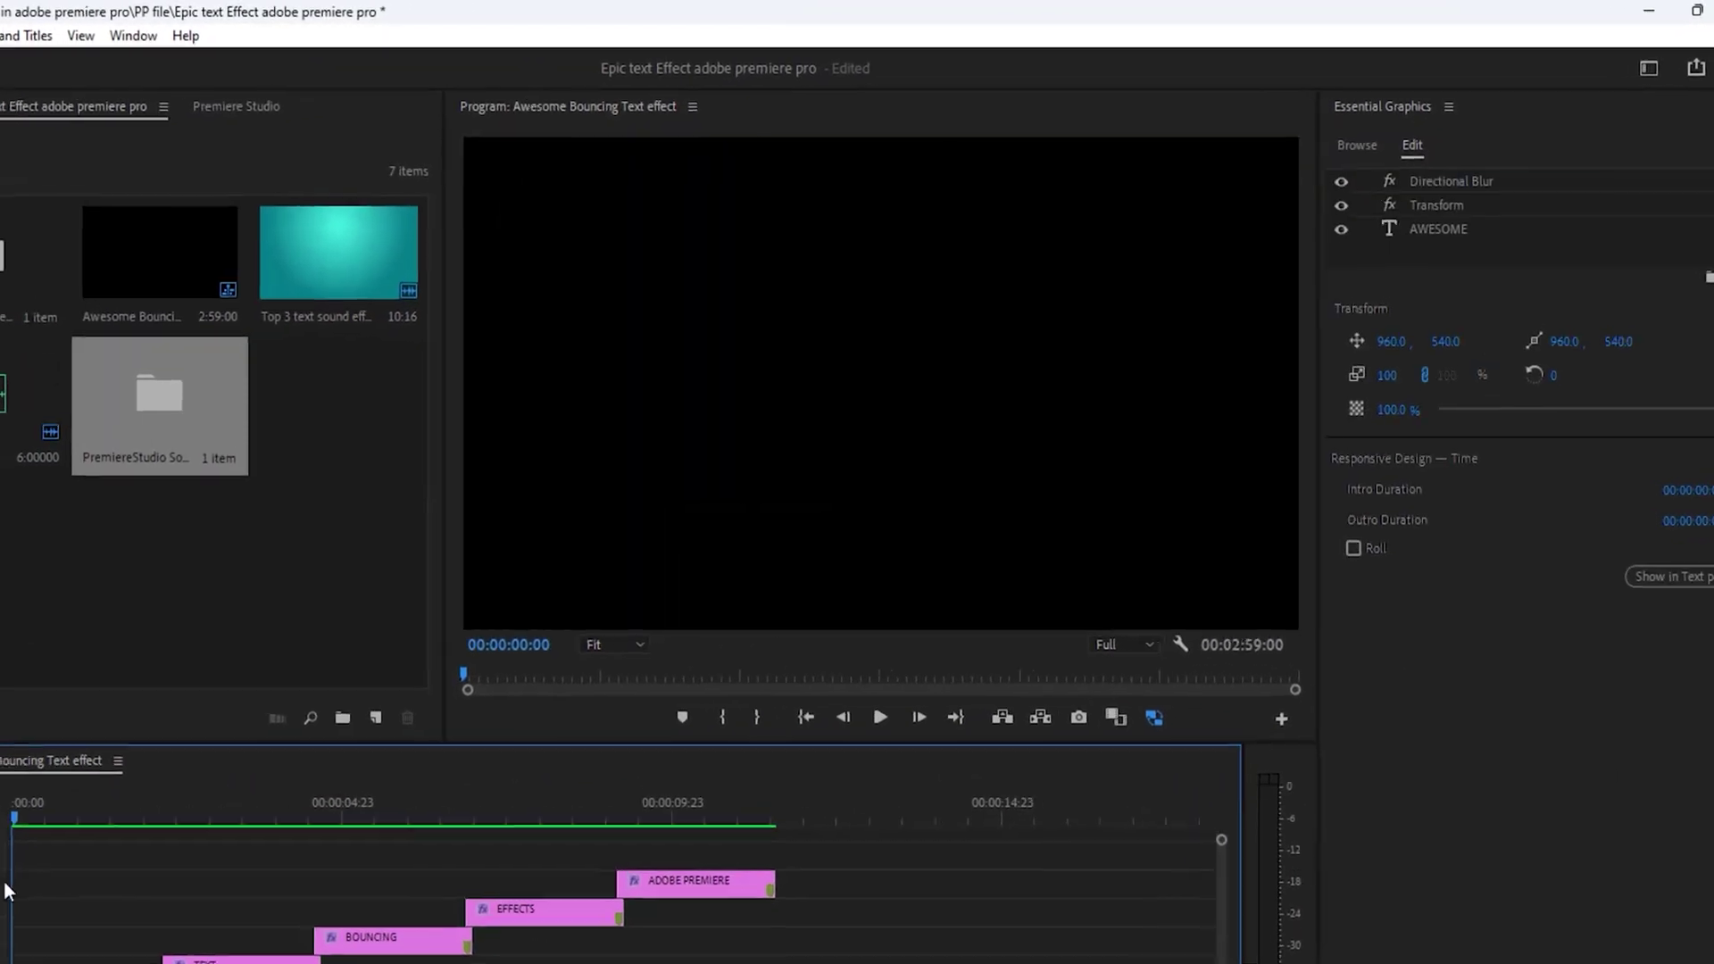
{"action": "key", "text": "space"}
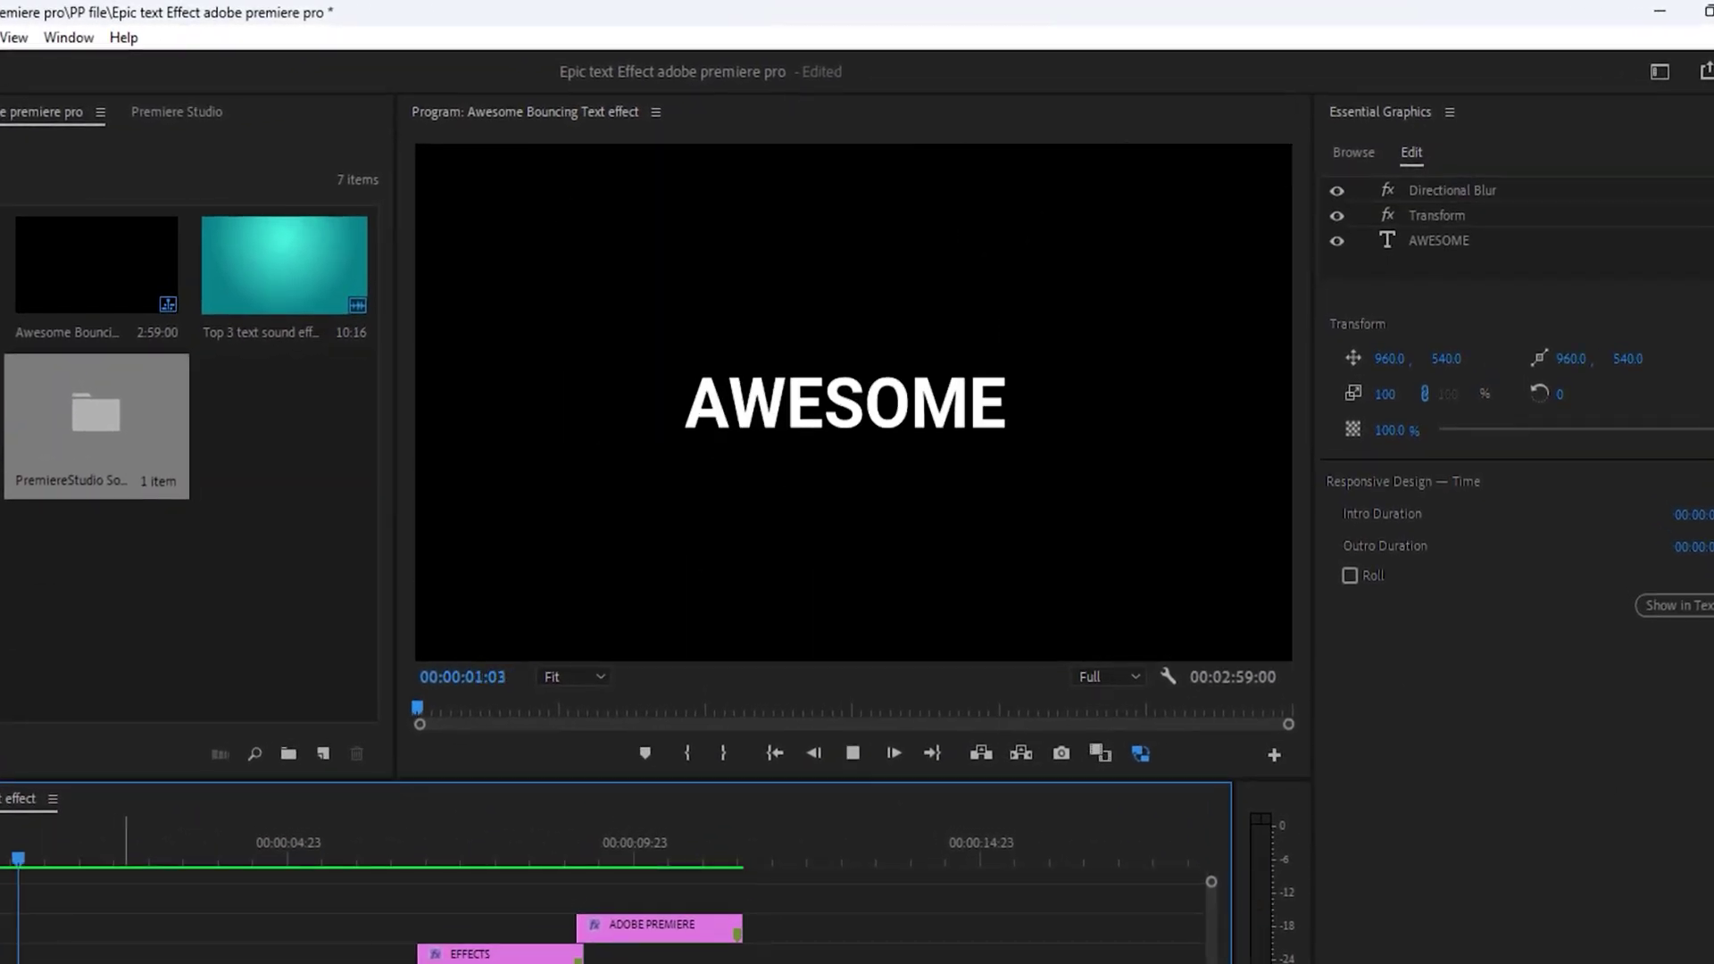